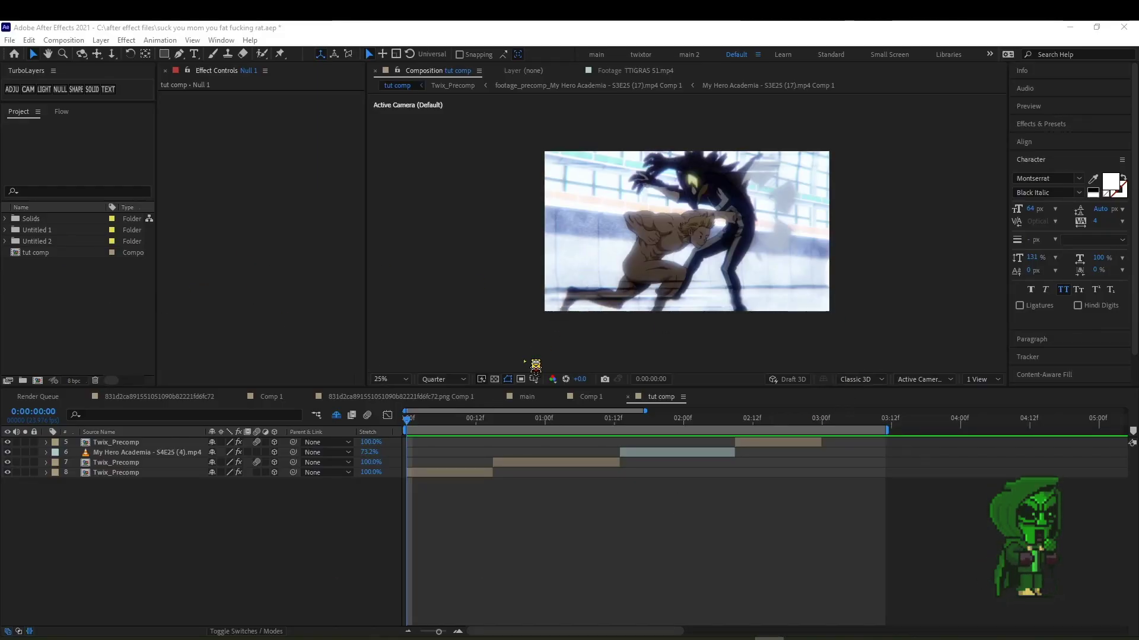
Preview the tut comp clips, scrub back to frame 0, and select the bottom Twix_Precomp clip.
{"action": "left_click", "coordinate": [527, 528]}
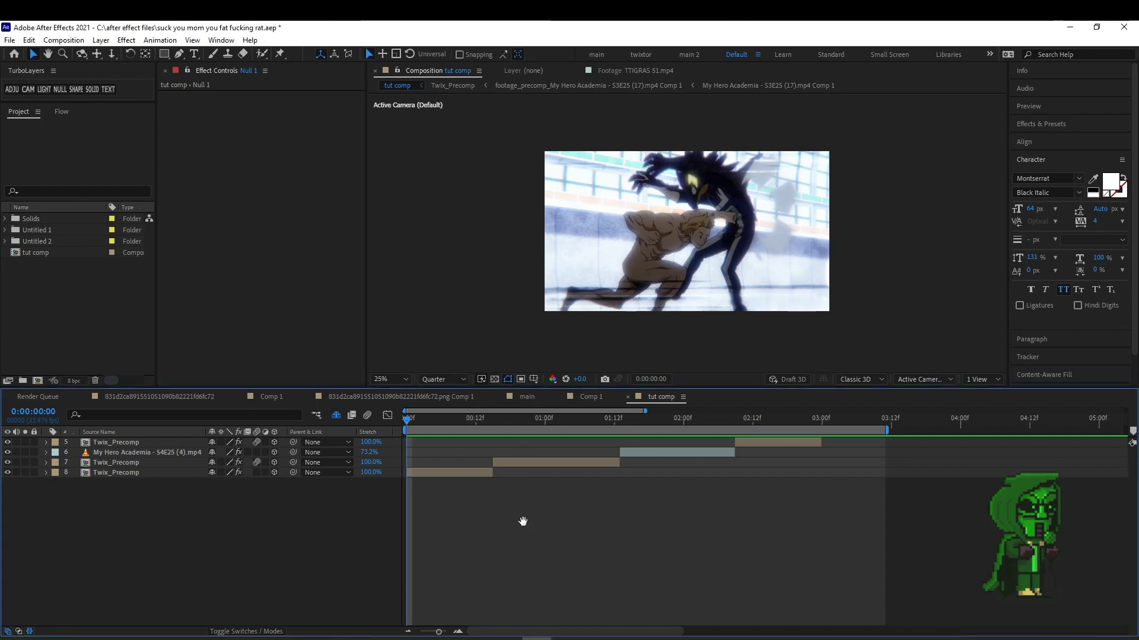
{"action": "key", "text": "space"}
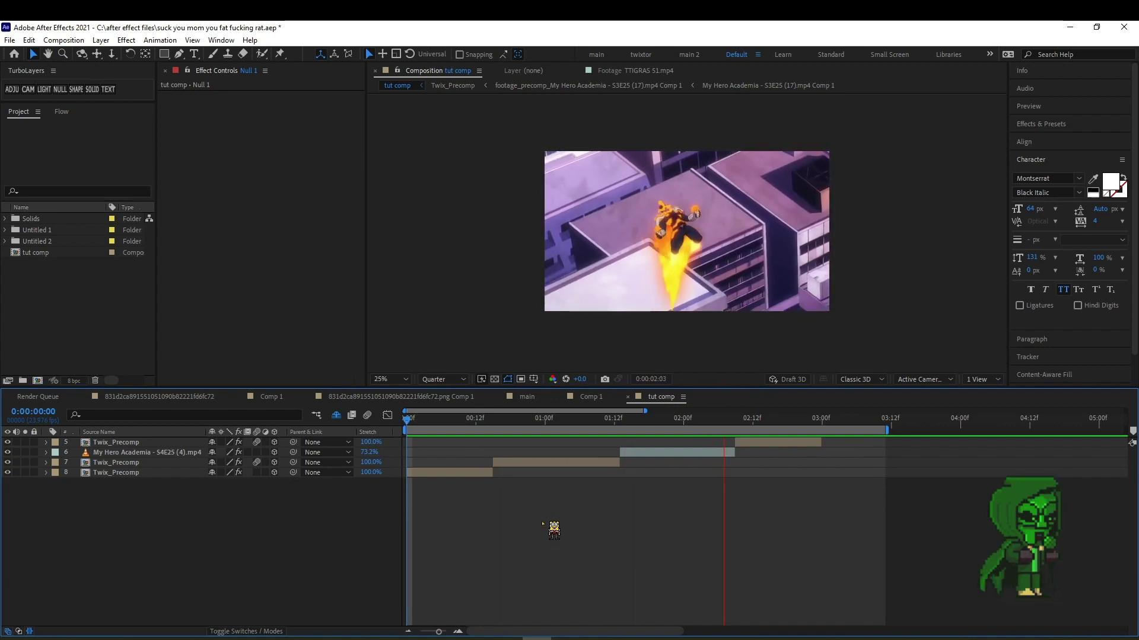
{"action": "left_click_drag", "start_coordinate": [424, 418], "coordinate": [607, 420]}
{"action": "left_click_drag", "start_coordinate": [643, 462], "coordinate": [423, 506]}
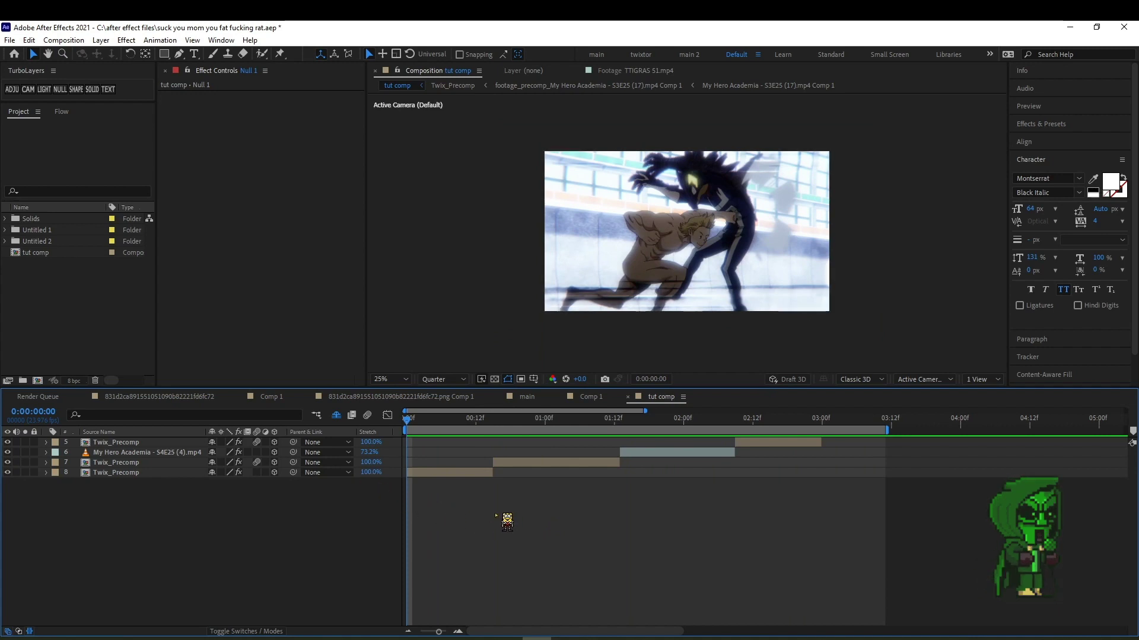
{"action": "left_click", "coordinate": [464, 474]}
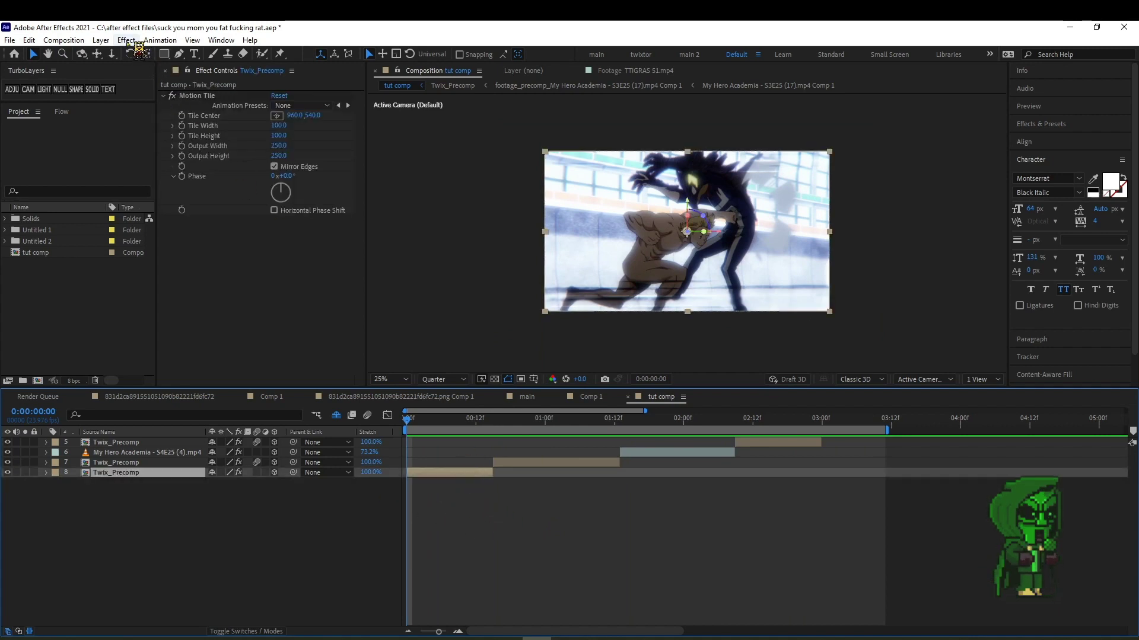
Add a new null layer, Null 28, trimmed to end at frame 14, then return to the start.
{"action": "left_click", "coordinate": [102, 41]}
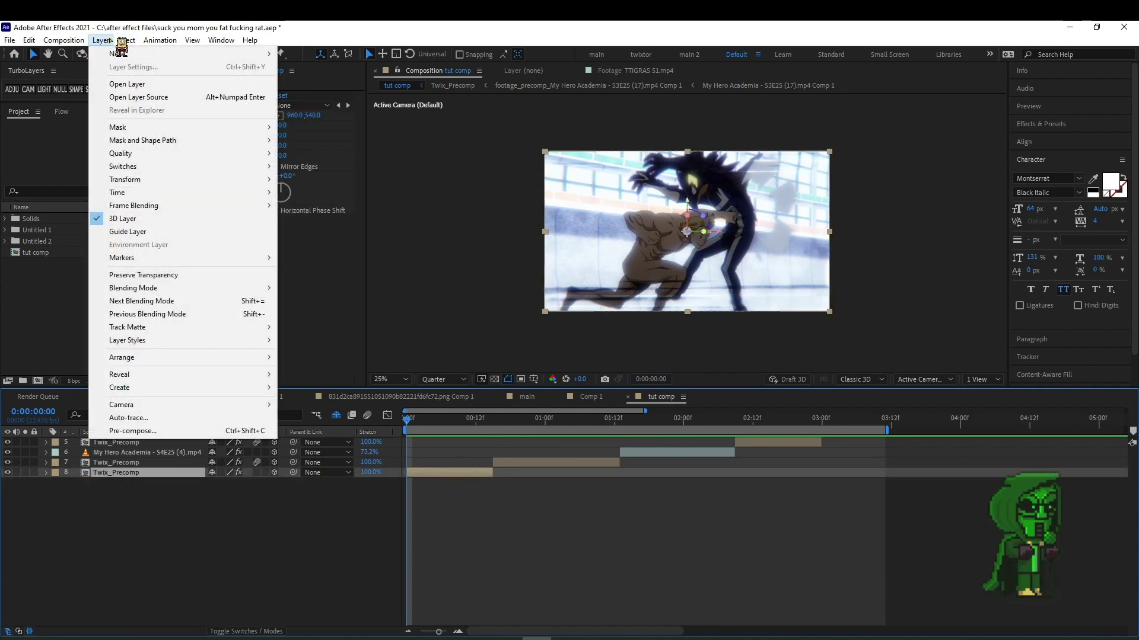
{"action": "mouse_move", "coordinate": [122, 54]}
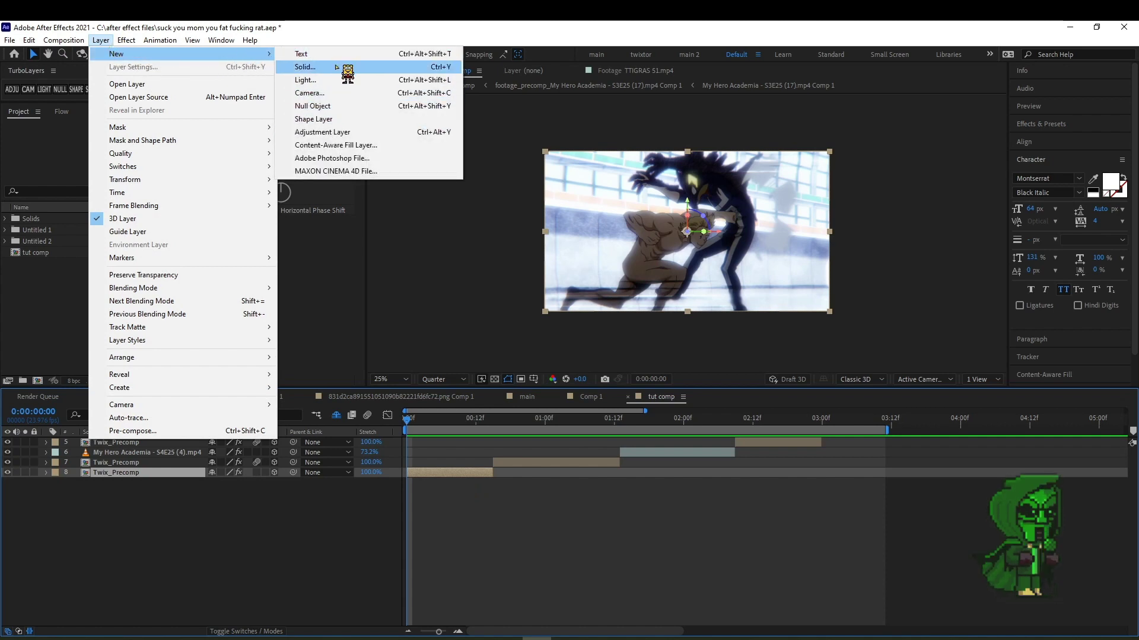
{"action": "left_click", "coordinate": [344, 107]}
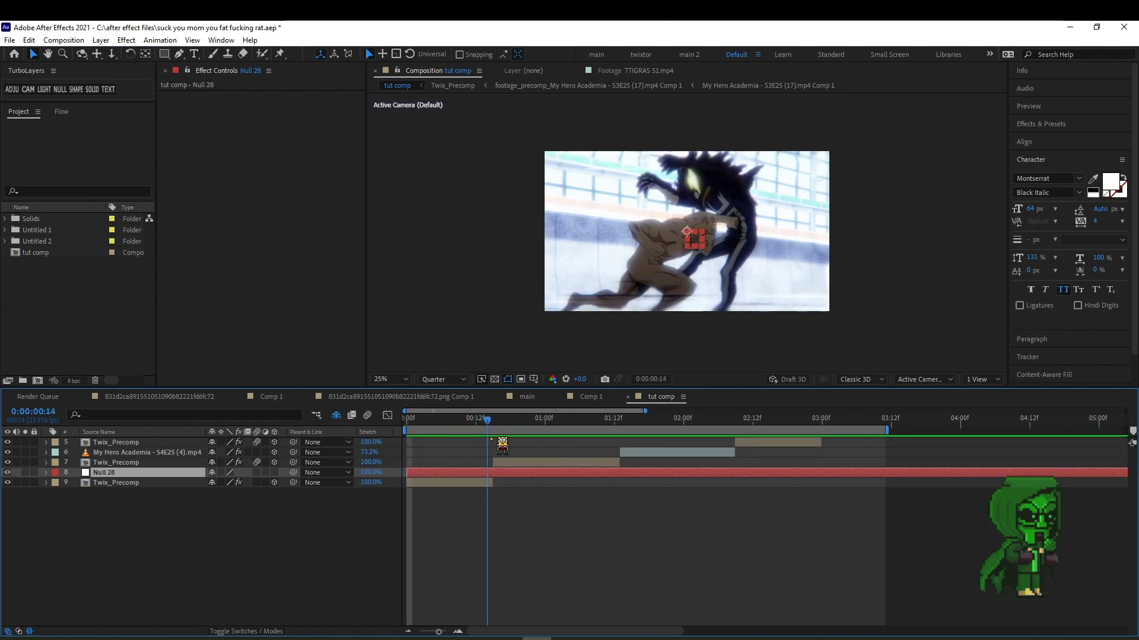
{"action": "left_click", "coordinate": [487, 418]}
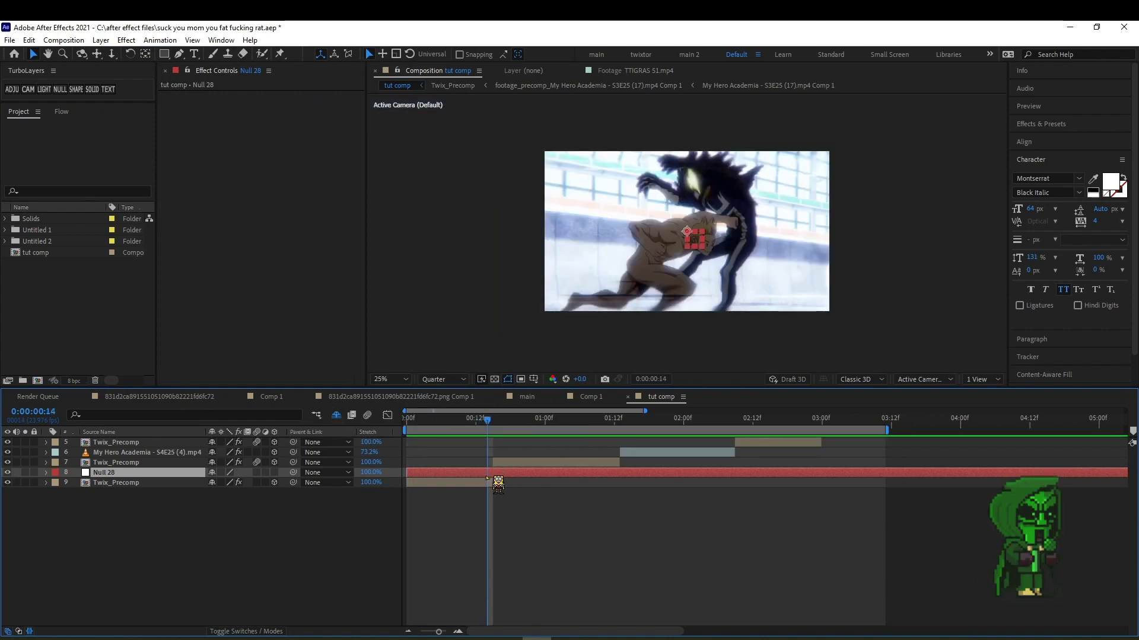
{"action": "key", "text": "alt+bracketright"}
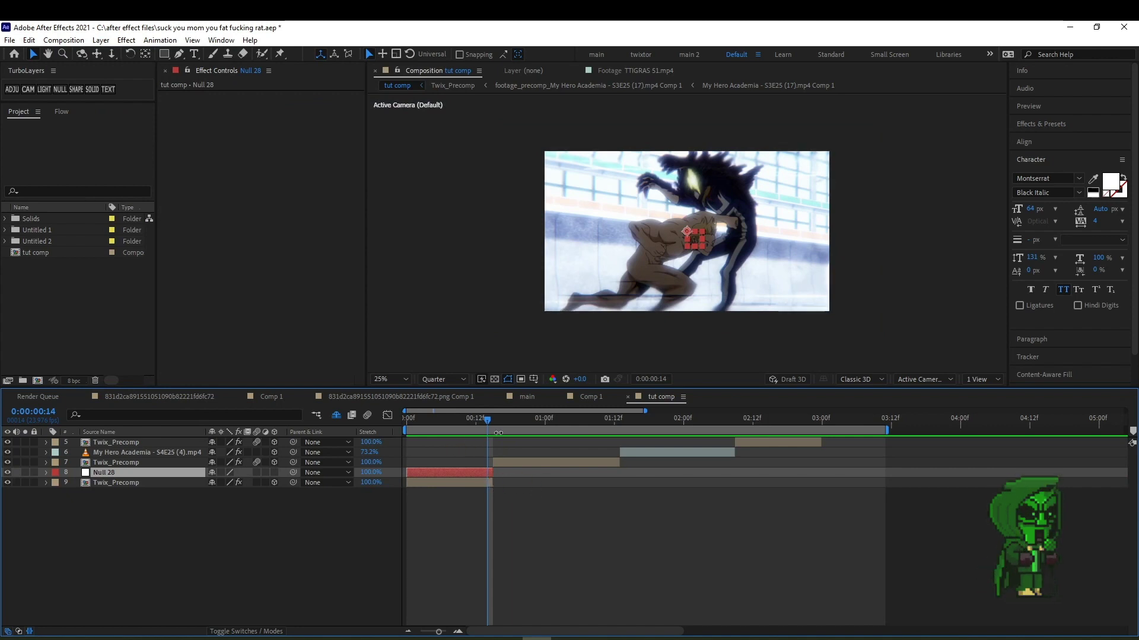
{"action": "key", "text": "Home"}
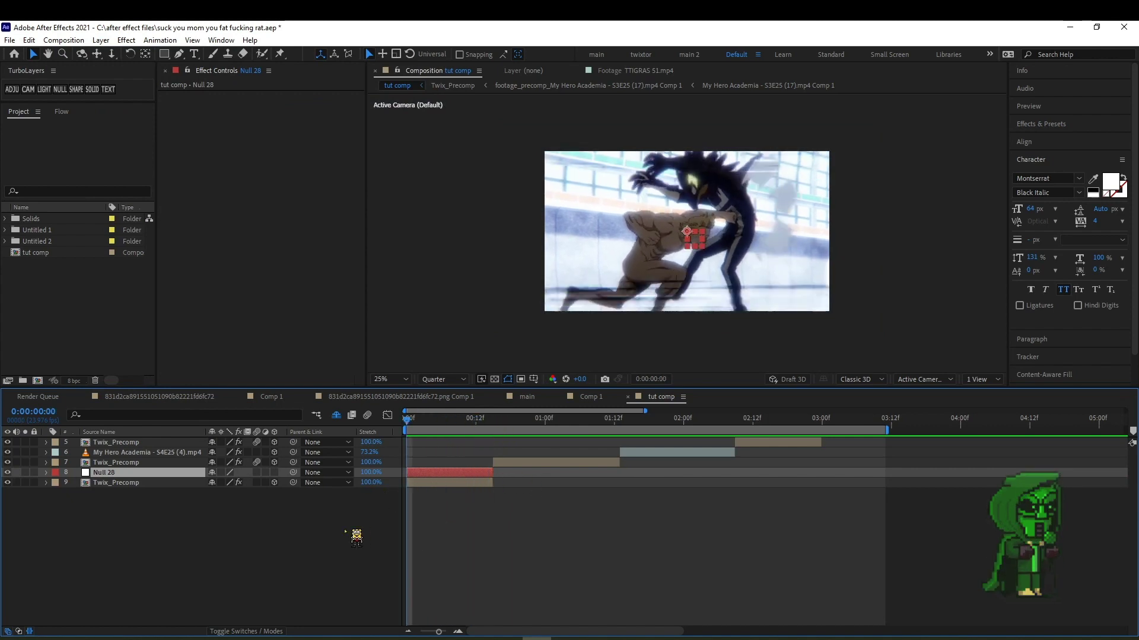
Remove the accidentally added Null 29 and reselect Null 28.
{"action": "left_click", "coordinate": [60, 89]}
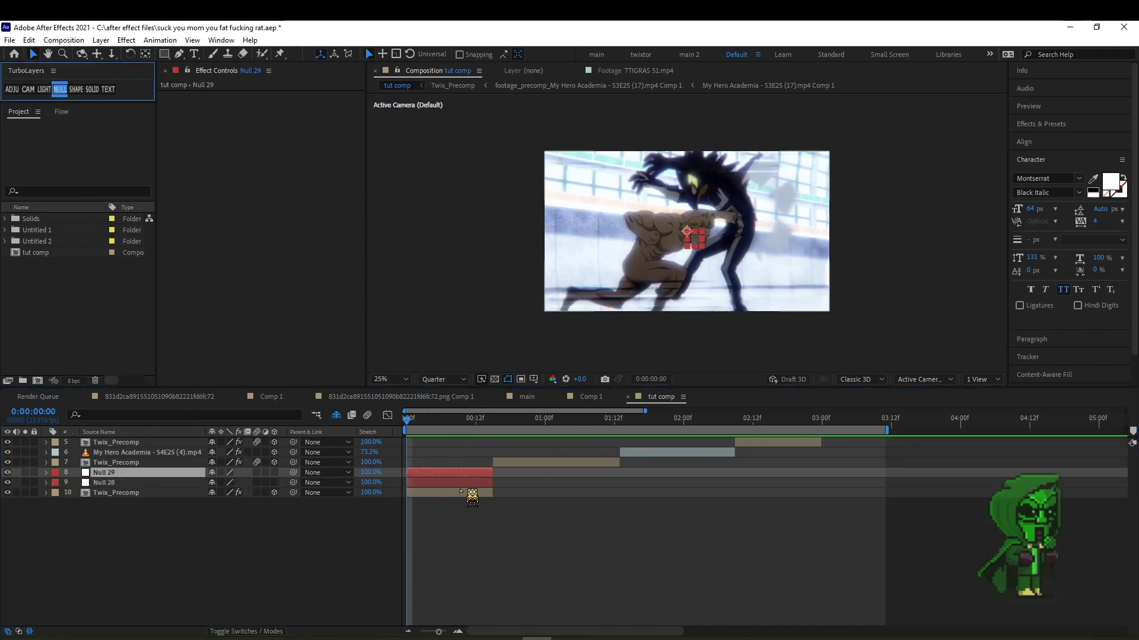
{"action": "key", "text": "Delete"}
{"action": "left_click", "coordinate": [461, 474]}
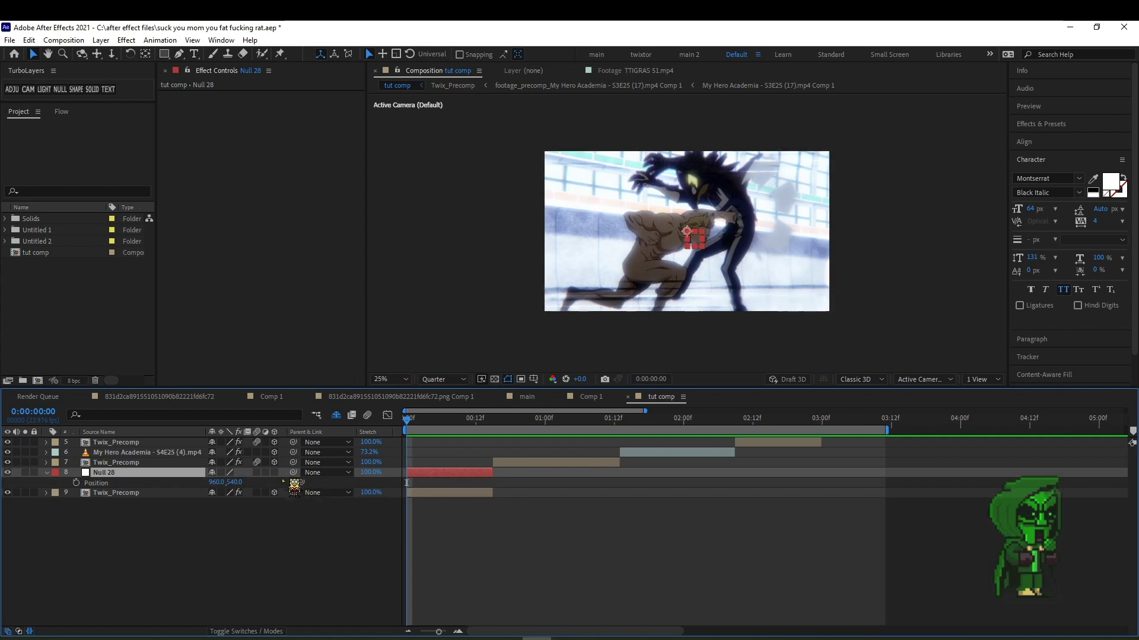
Make Null 28 a 3D layer and turn off motion blur on layers 5 and 7.
{"action": "left_click", "coordinate": [274, 472]}
{"action": "key", "text": "u"}
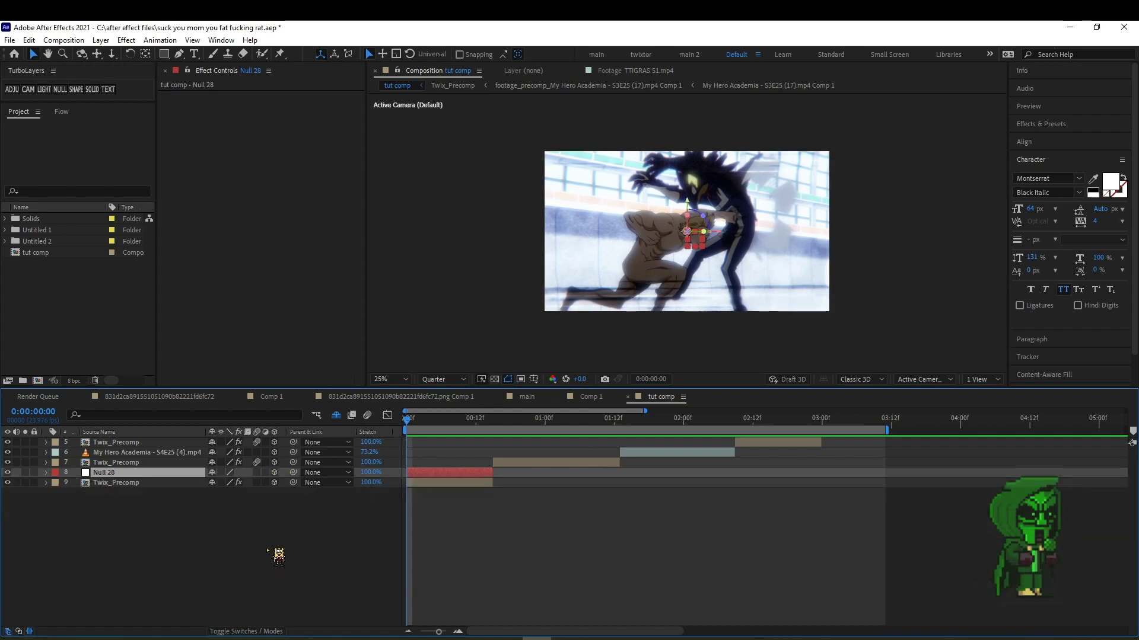
{"action": "left_click", "coordinate": [257, 462]}
{"action": "left_click", "coordinate": [257, 442]}
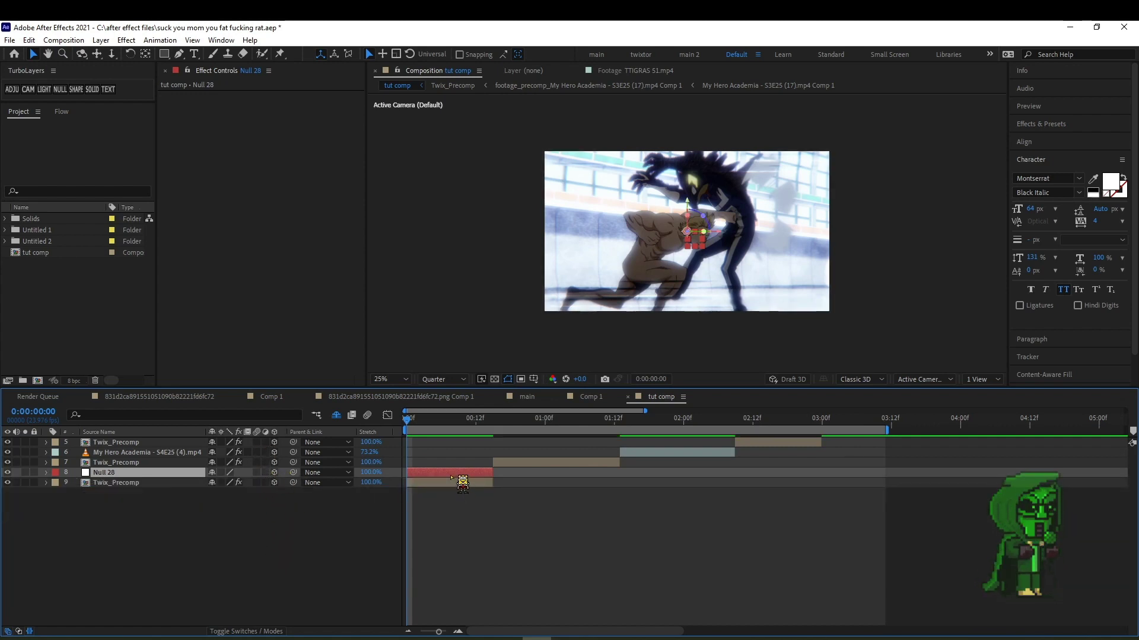
Parent the first Twix_Precomp clip to Null 28.
{"action": "left_click", "coordinate": [444, 484]}
{"action": "left_click", "coordinate": [444, 484]}
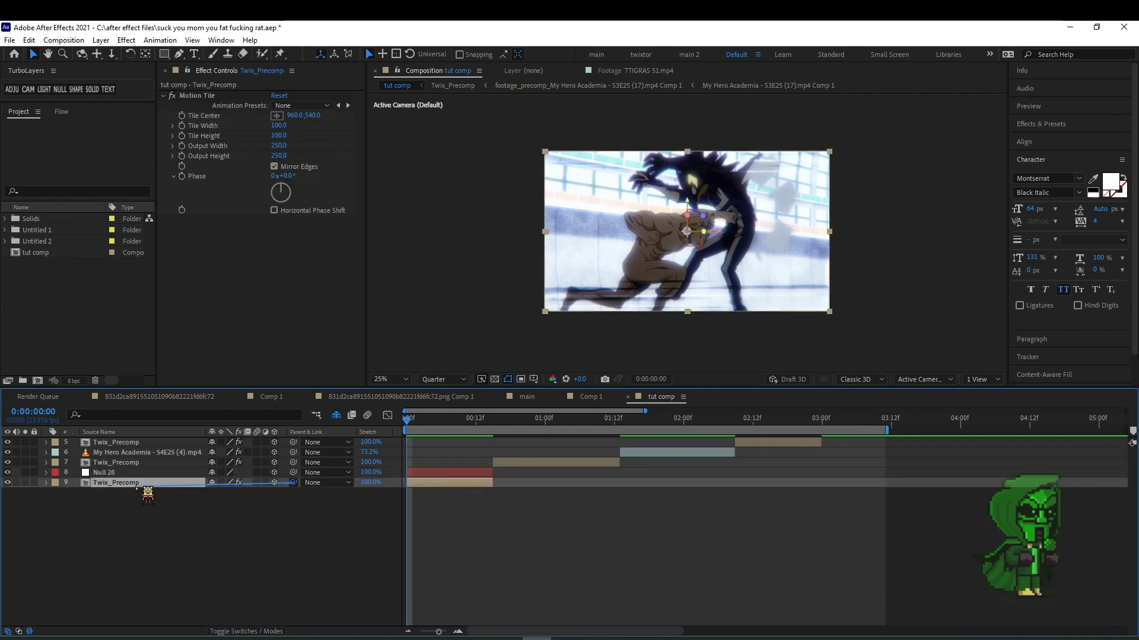
{"action": "left_click_drag", "start_coordinate": [294, 482], "coordinate": [119, 472]}
Set a starting Position keyframe on Null 28 at frame 0.
{"action": "left_click", "coordinate": [417, 476]}
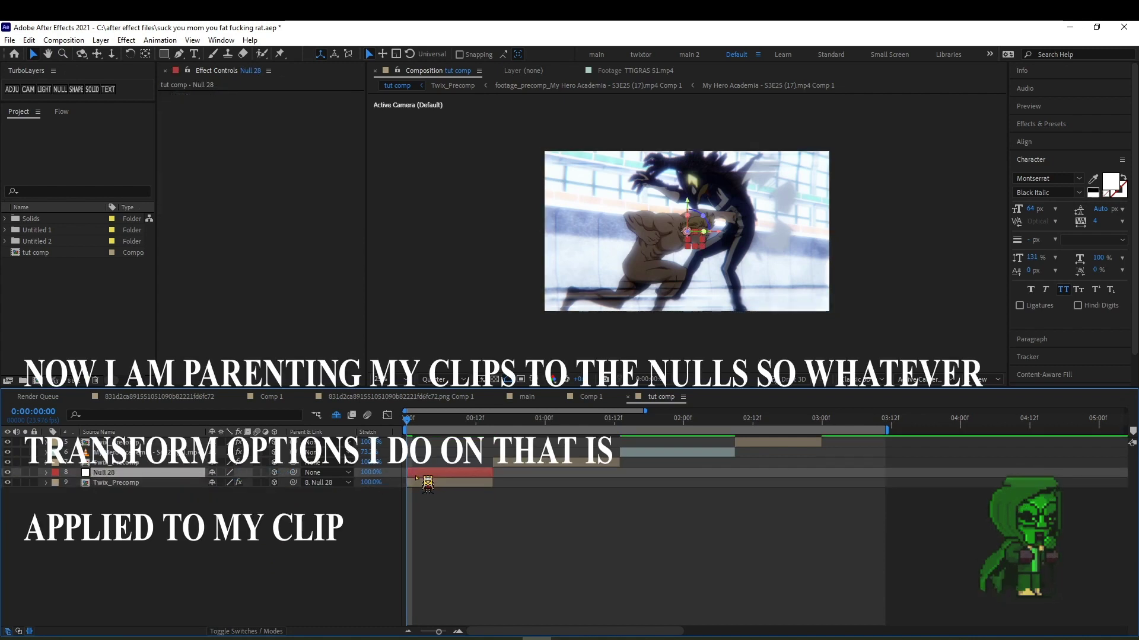
{"action": "key", "text": "p"}
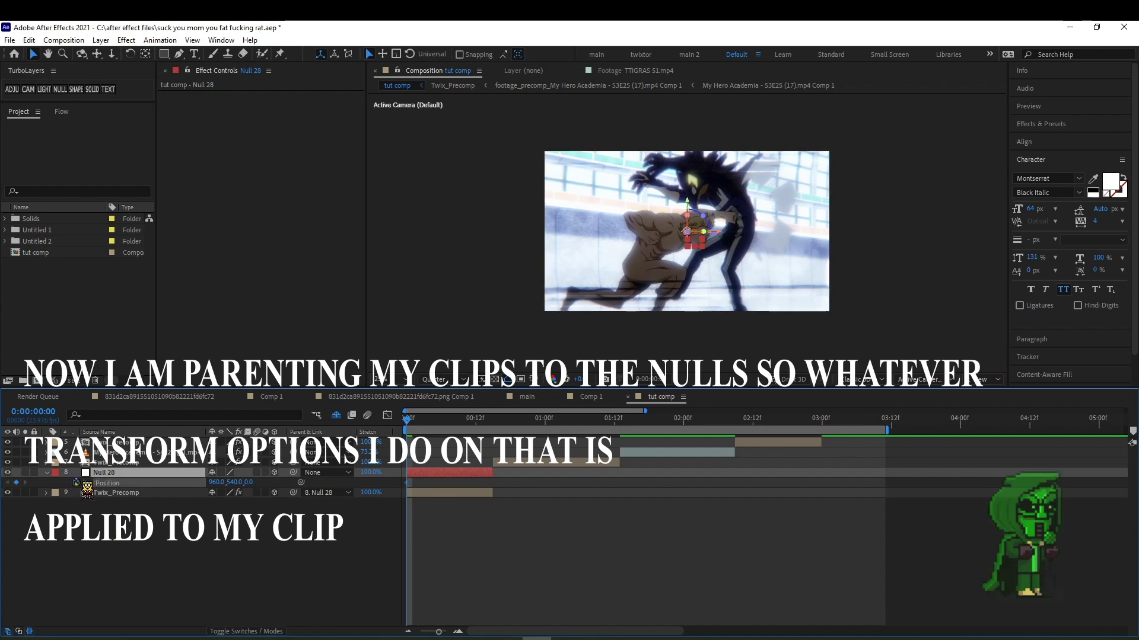
{"action": "left_click", "coordinate": [76, 484]}
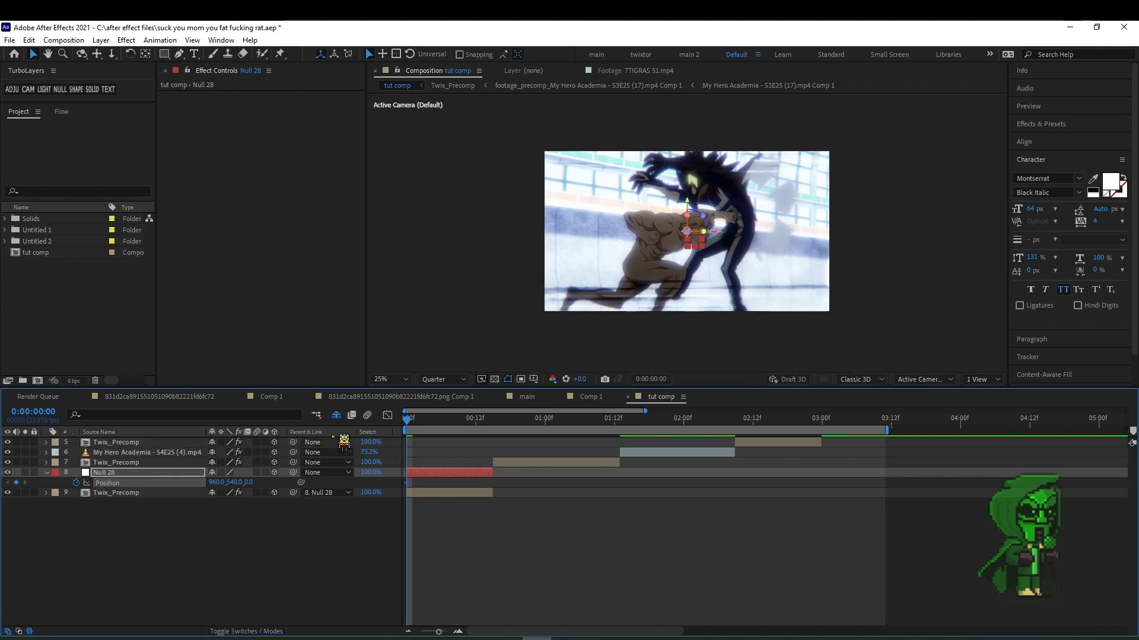
Add Null 28 Position keyframes at frames 7 and 14.
{"action": "left_click_drag", "start_coordinate": [421, 424], "coordinate": [446, 422]}
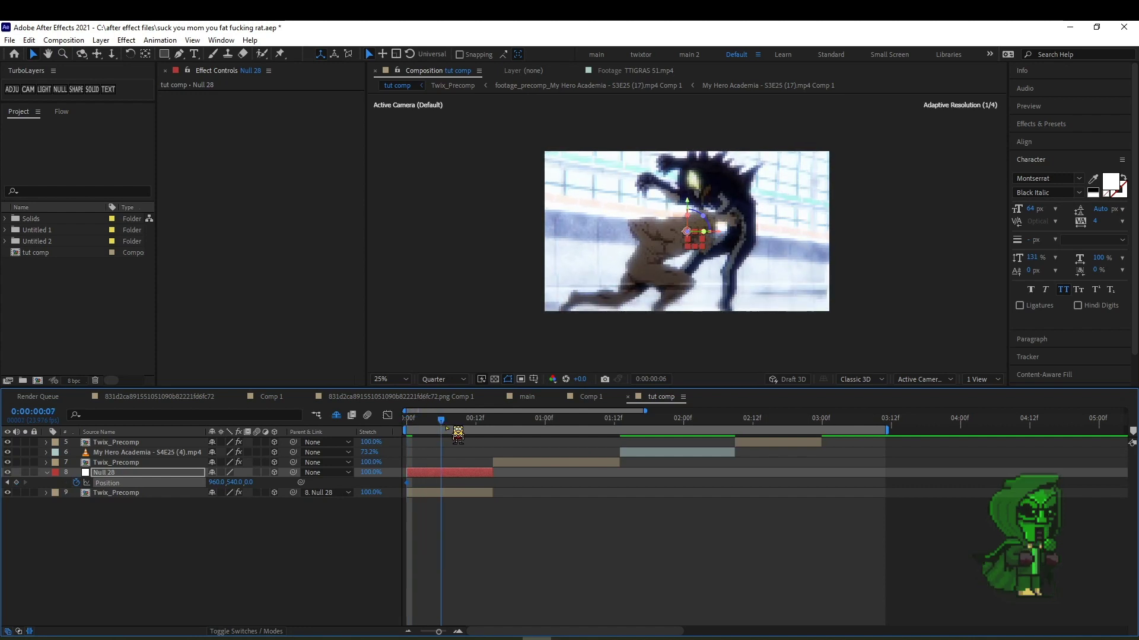
{"action": "left_click", "coordinate": [17, 482]}
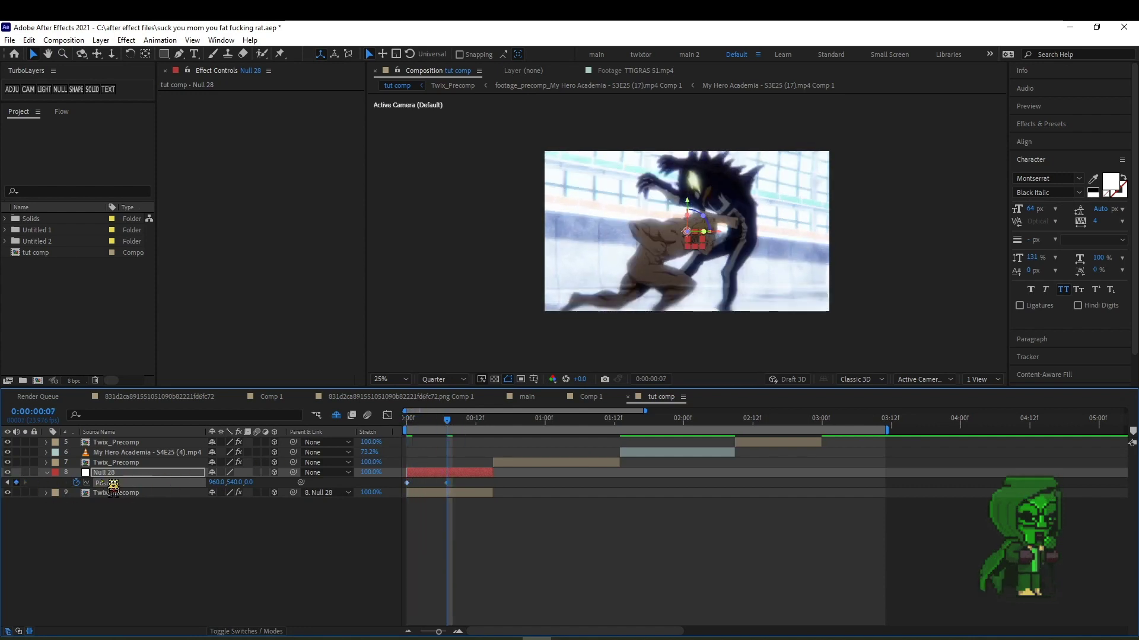
{"action": "left_click_drag", "start_coordinate": [461, 429], "coordinate": [488, 423]}
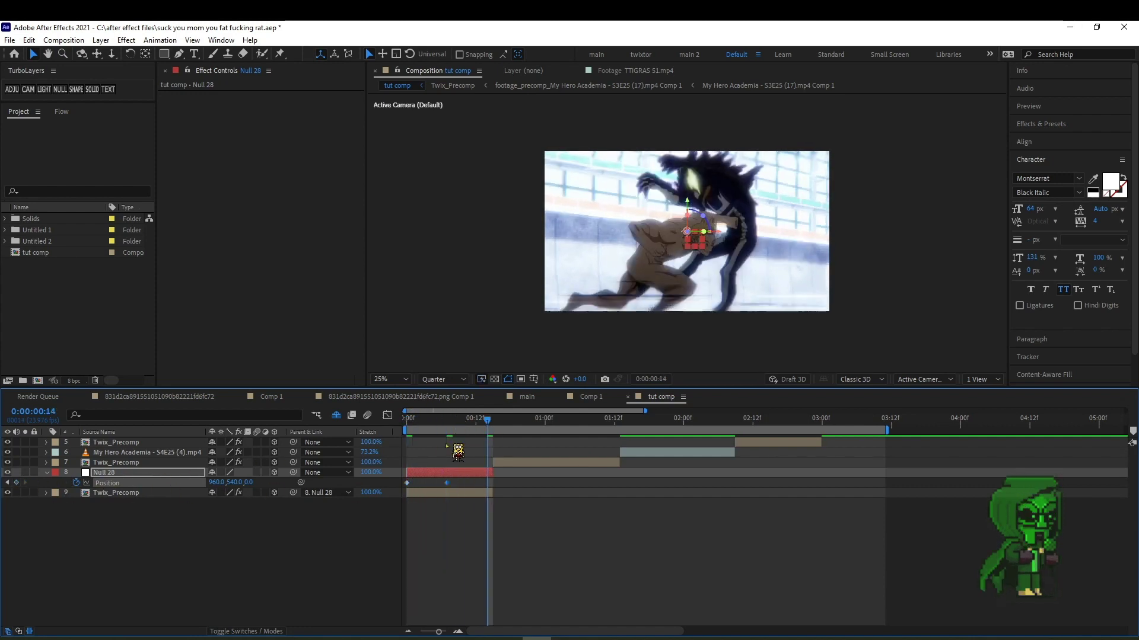
{"action": "left_click", "coordinate": [485, 482]}
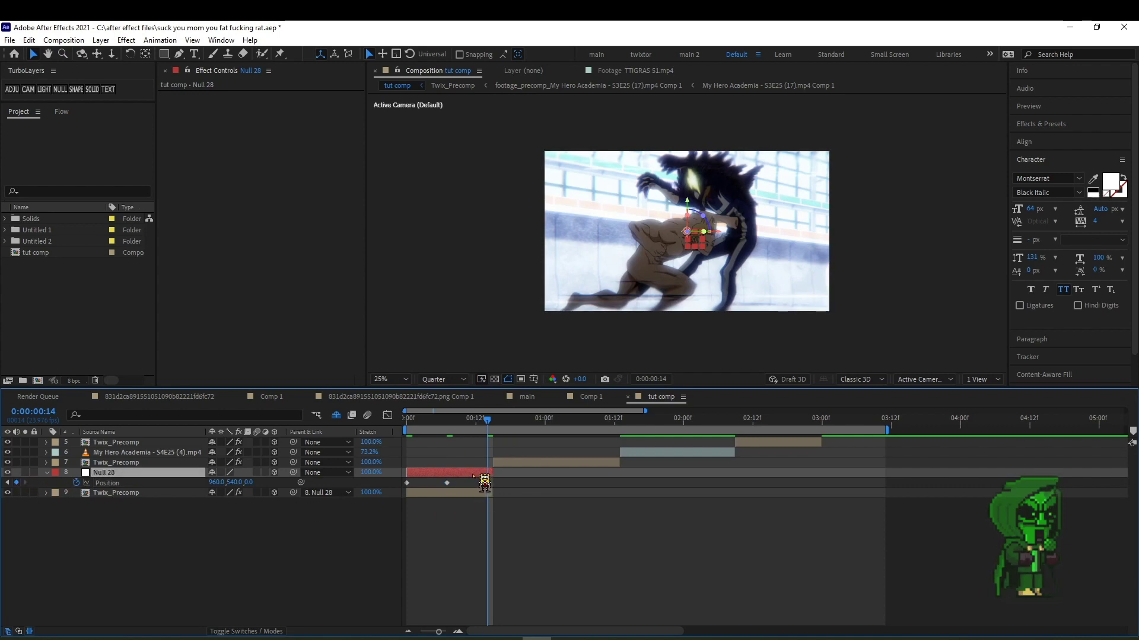
Separate Null 28's Position into X, Y and Z dimensions, then return to frame 0.
{"action": "right_click", "coordinate": [151, 483]}
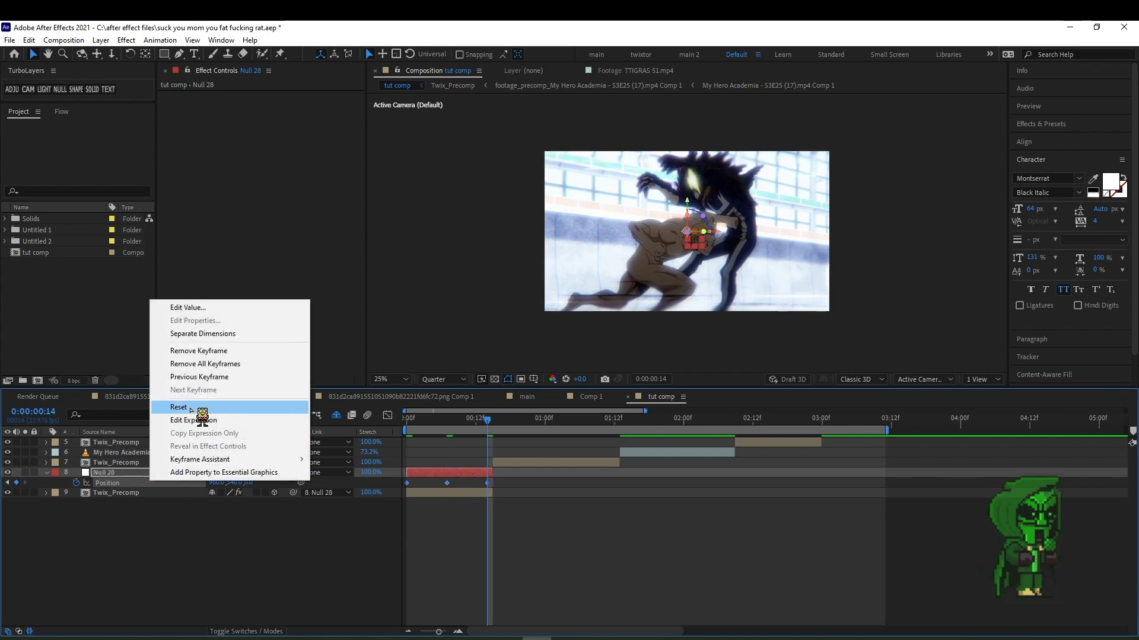
{"action": "left_click", "coordinate": [204, 334]}
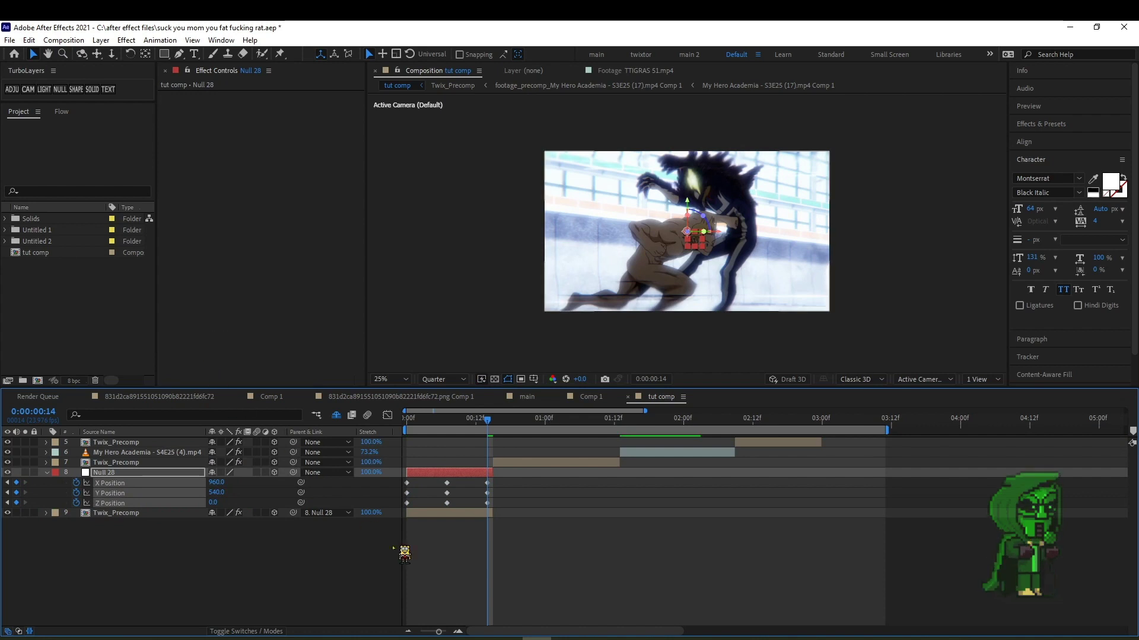
{"action": "left_click_drag", "start_coordinate": [496, 425], "coordinate": [407, 425]}
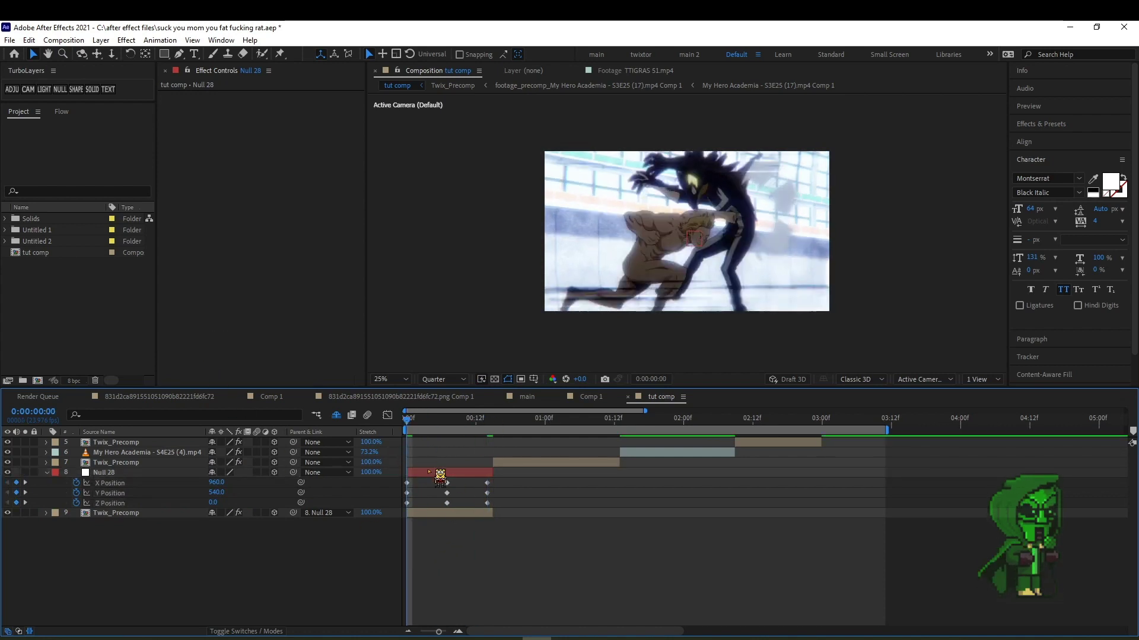
{"action": "left_click", "coordinate": [436, 472]}
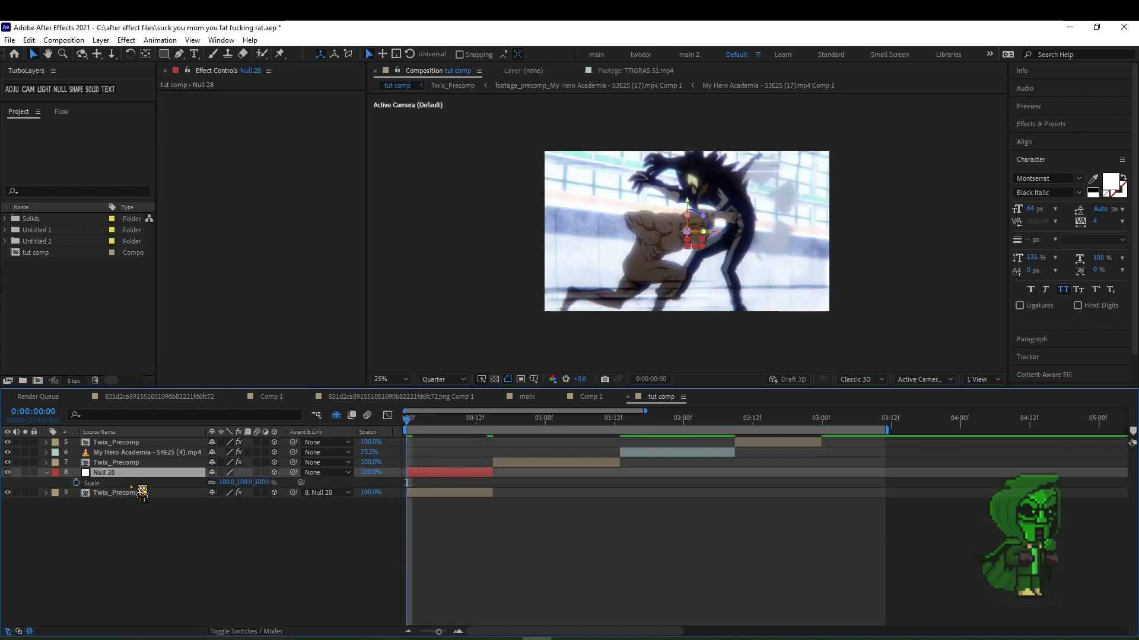
Set a 135% Scale keyframe on Null 28 at frame 14.
{"action": "key", "text": "s"}
{"action": "left_click_drag", "start_coordinate": [424, 421], "coordinate": [487, 420]}
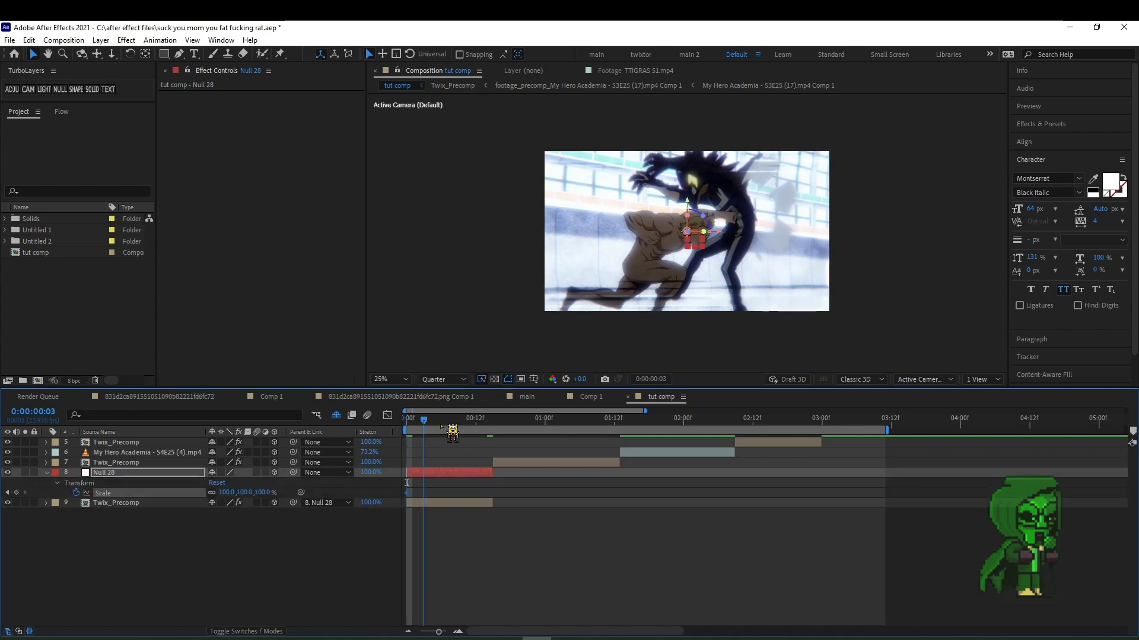
{"action": "left_click", "coordinate": [264, 492]}
{"action": "type", "text": "1"}
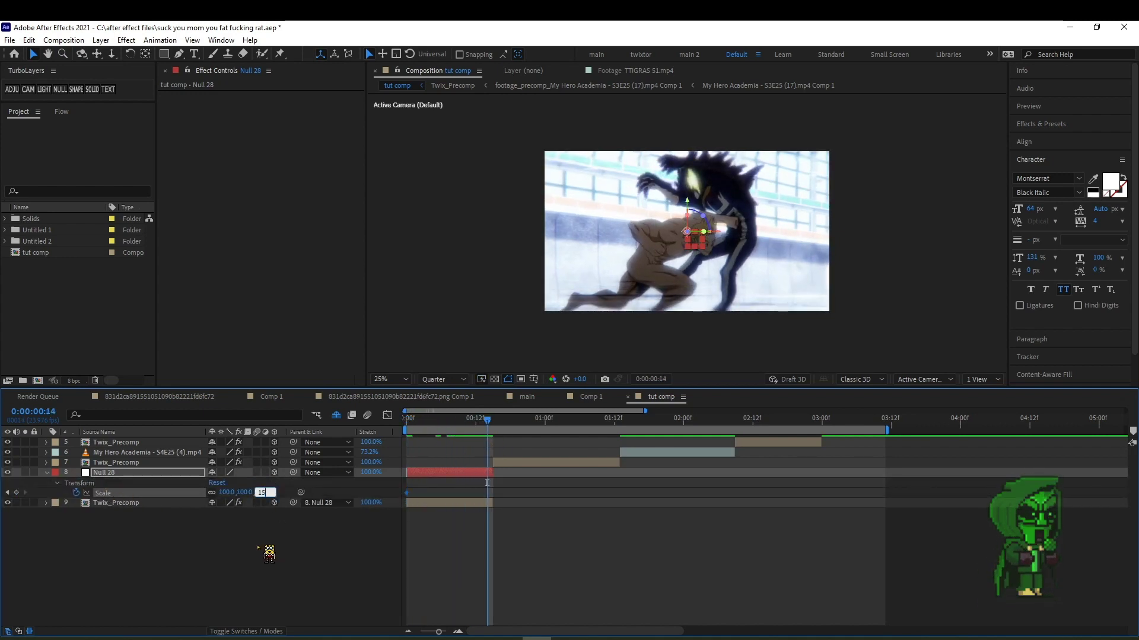
{"action": "type", "text": "5"}
{"action": "key", "text": "Return"}
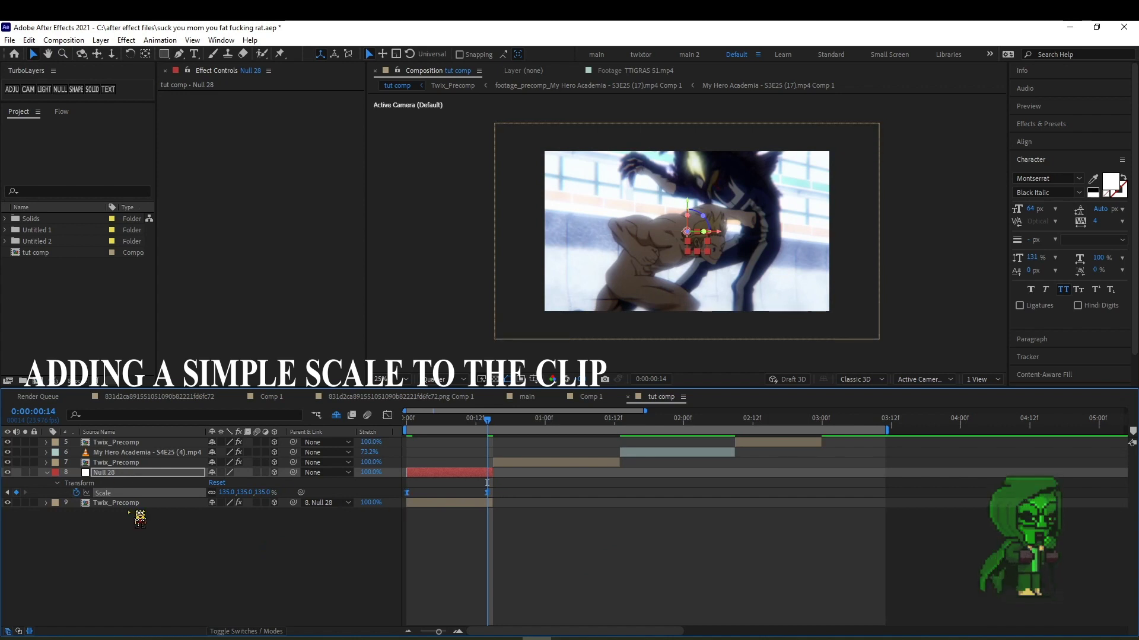
Inspect the Scale curve in the Graph Editor, fitted to view.
{"action": "left_click", "coordinate": [387, 416]}
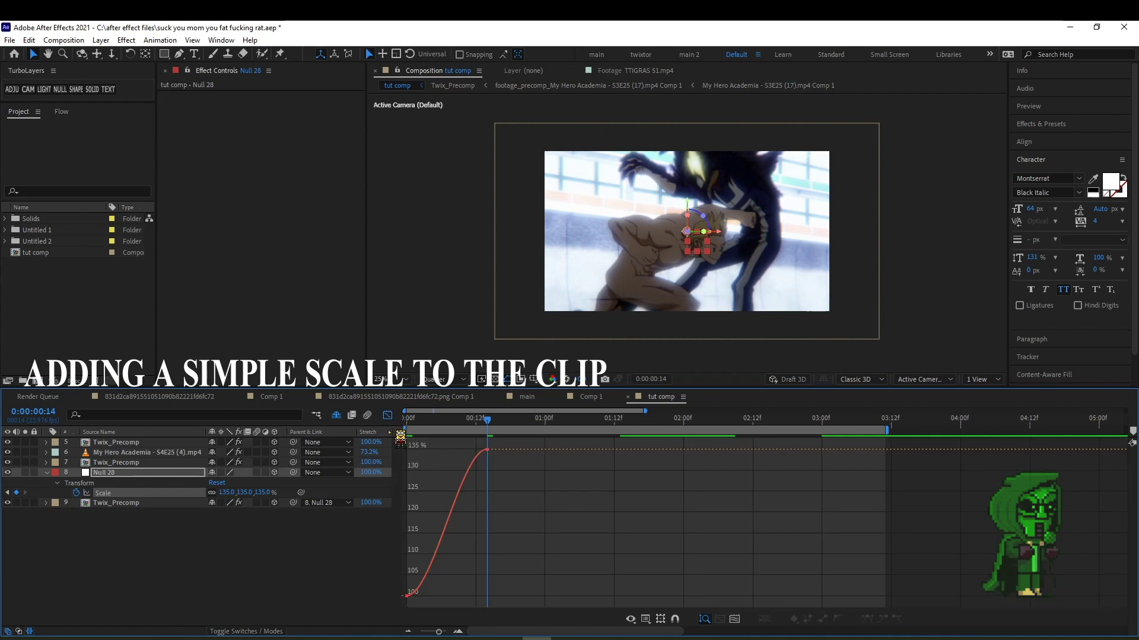
{"action": "left_click", "coordinate": [488, 451]}
{"action": "left_click", "coordinate": [457, 631]}
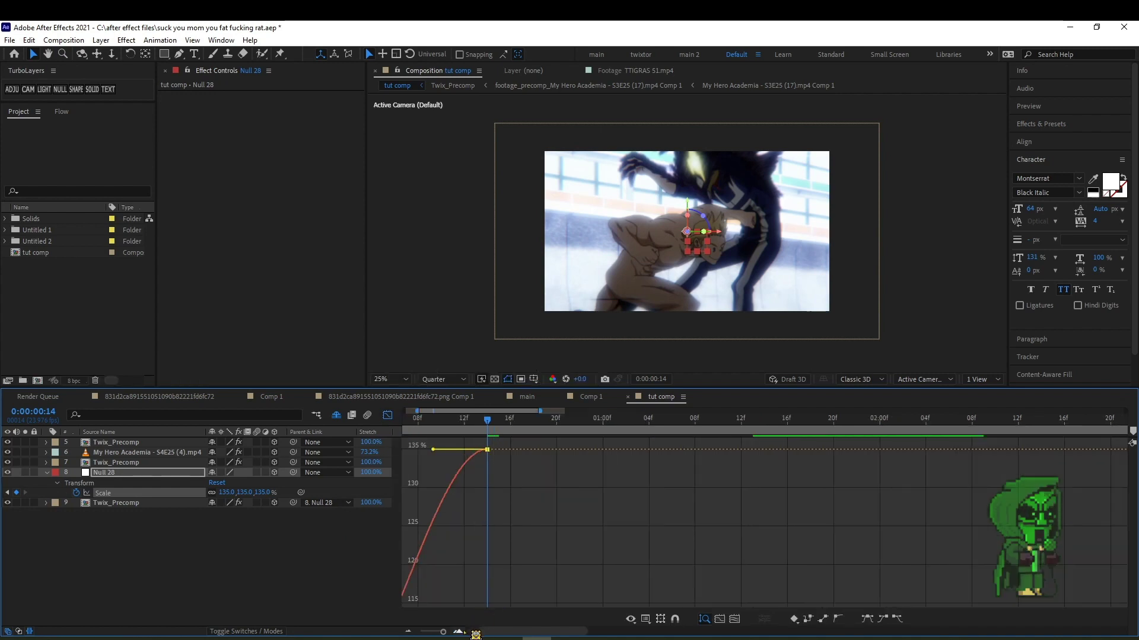
{"action": "left_click", "coordinate": [387, 415]}
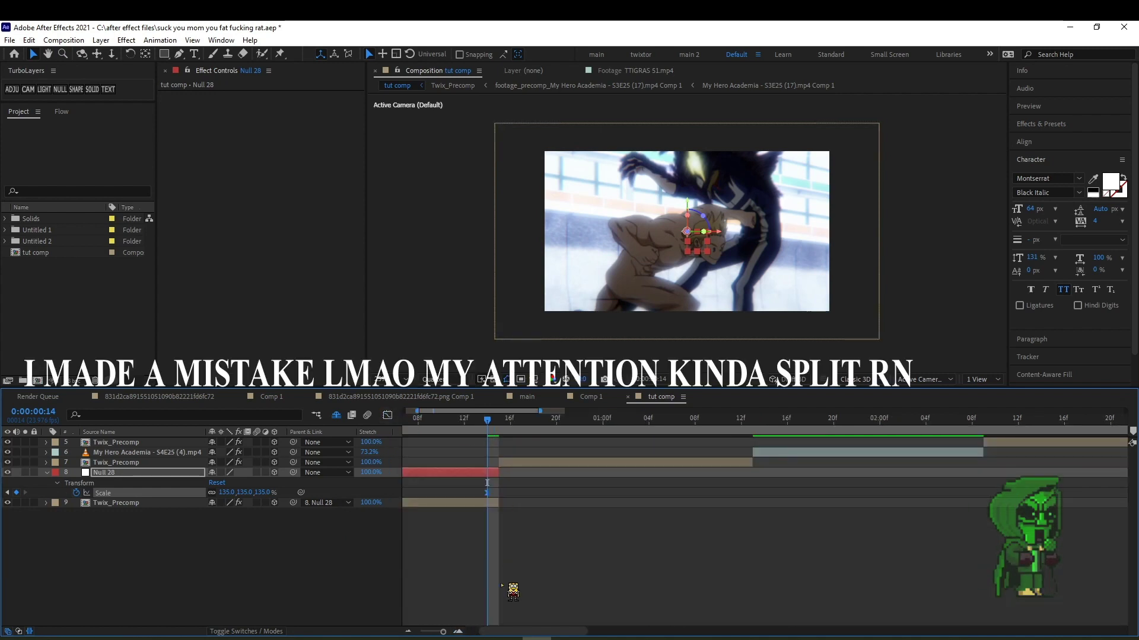
Change Null 28's frame 14 Scale keyframe to 100%.
{"action": "left_click", "coordinate": [469, 493]}
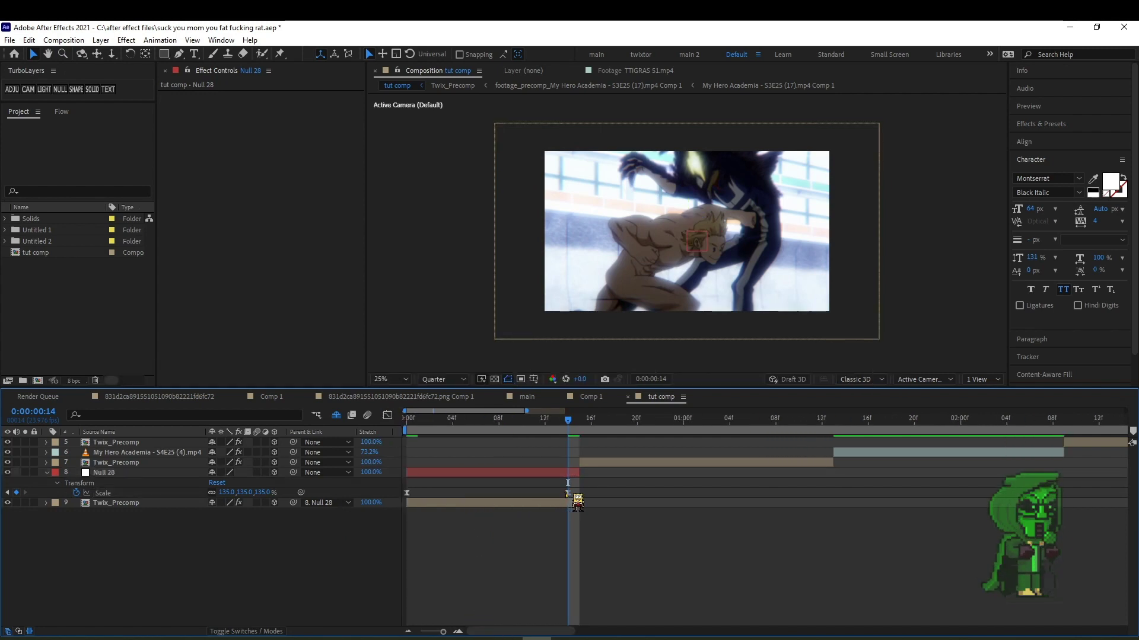
{"action": "left_click", "coordinate": [263, 492]}
{"action": "type", "text": "100"}
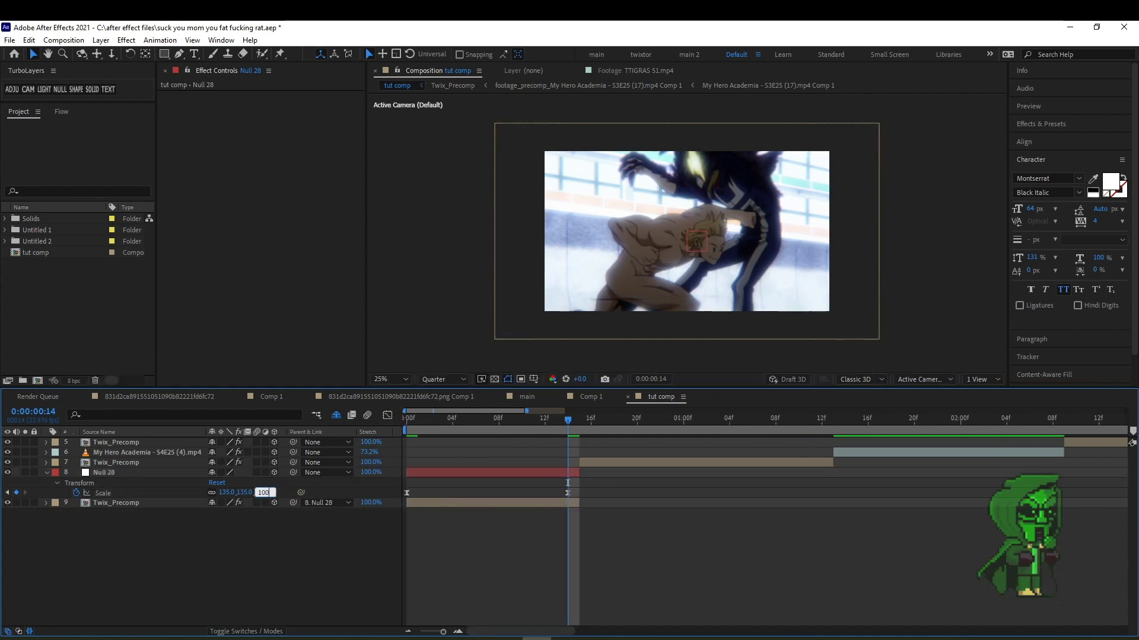
{"action": "key", "text": "Return"}
Set Null 28's Scale to 135% at frame 0.
{"action": "key", "text": "Home"}
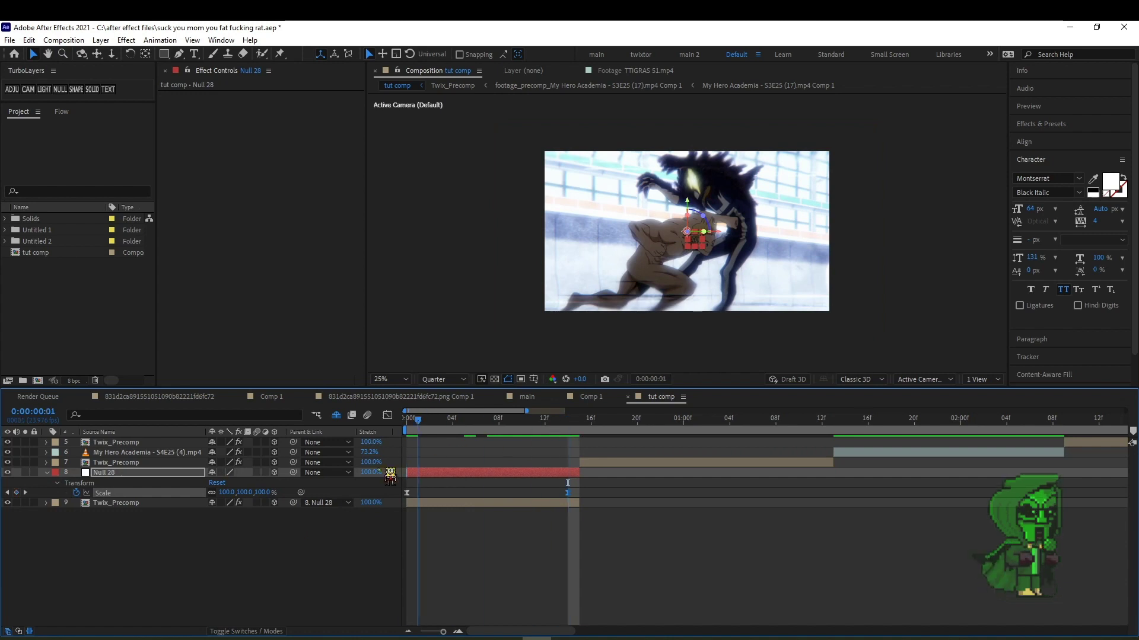
{"action": "left_click", "coordinate": [262, 493]}
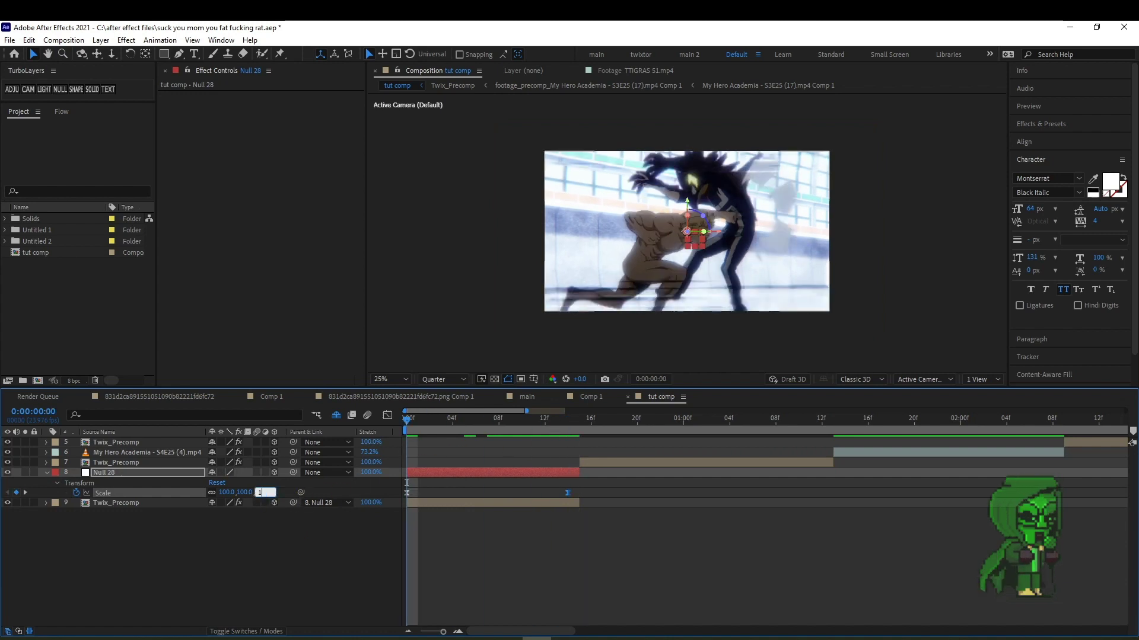
{"action": "type", "text": "135"}
{"action": "key", "text": "Return"}
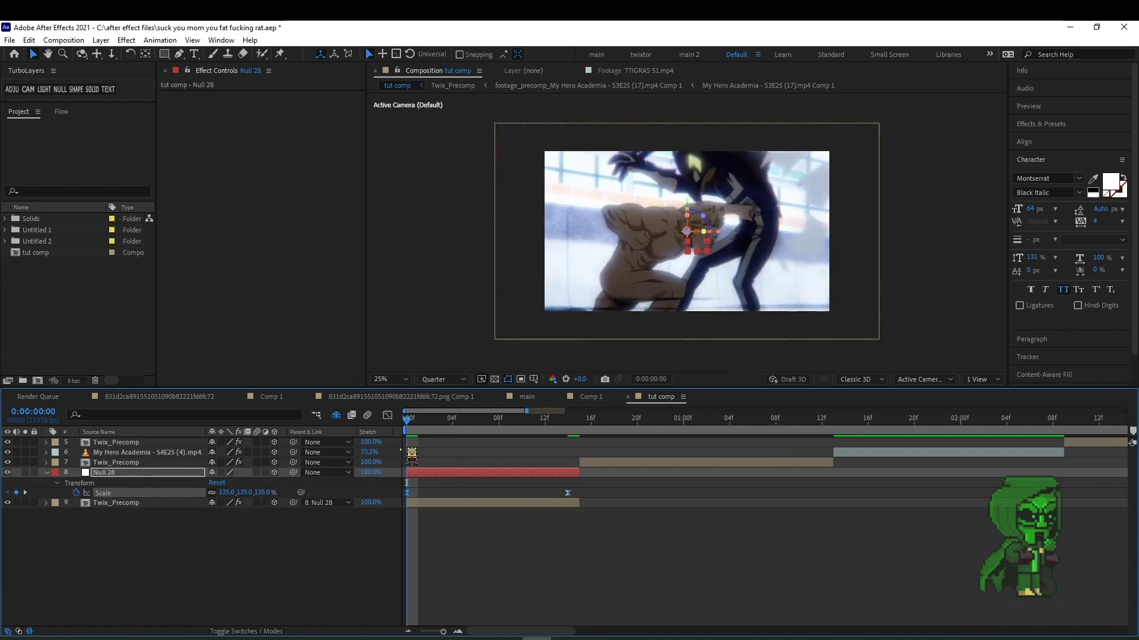
Shape the Scale curve for a sharp drop from 135% and long ease into 100%.
{"action": "left_click", "coordinate": [387, 416]}
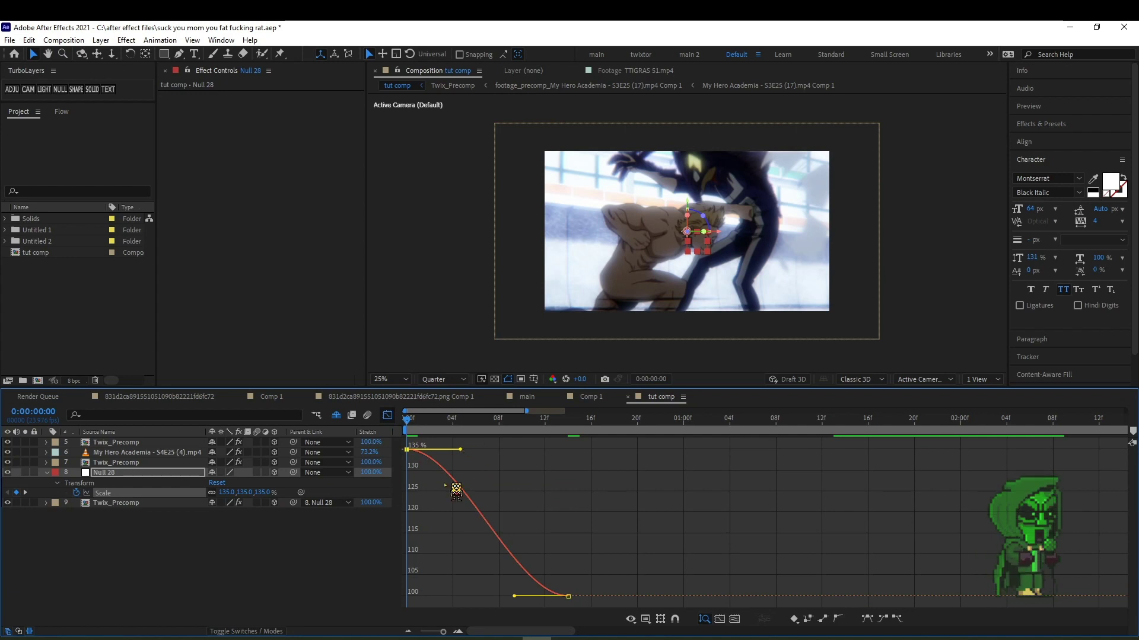
{"action": "left_click_drag", "start_coordinate": [460, 450], "coordinate": [408, 587]}
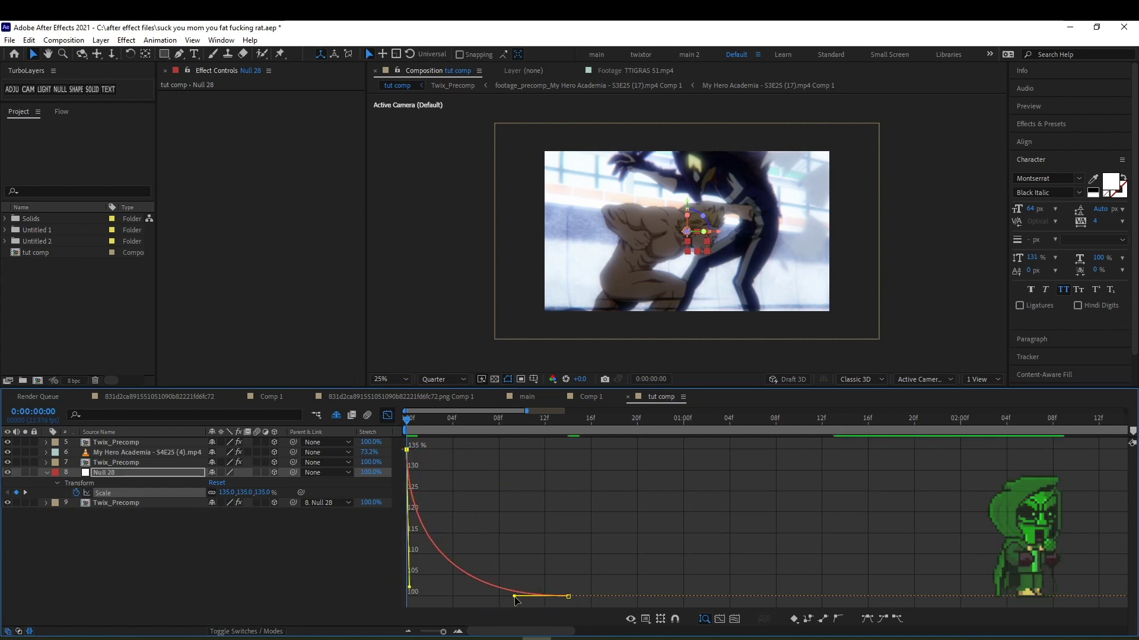
{"action": "left_click_drag", "start_coordinate": [514, 597], "coordinate": [428, 596]}
{"action": "left_click", "coordinate": [478, 520]}
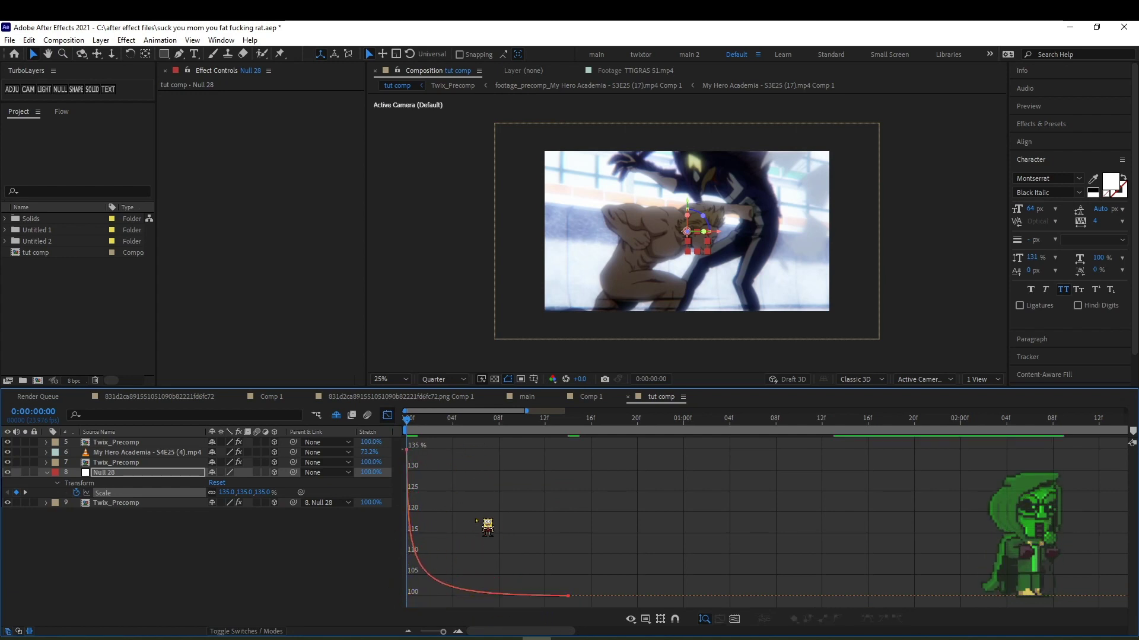
{"action": "left_click", "coordinate": [388, 415]}
Preview the scale animation, then reveal Null 28's Position keyframes.
{"action": "key", "text": "space"}
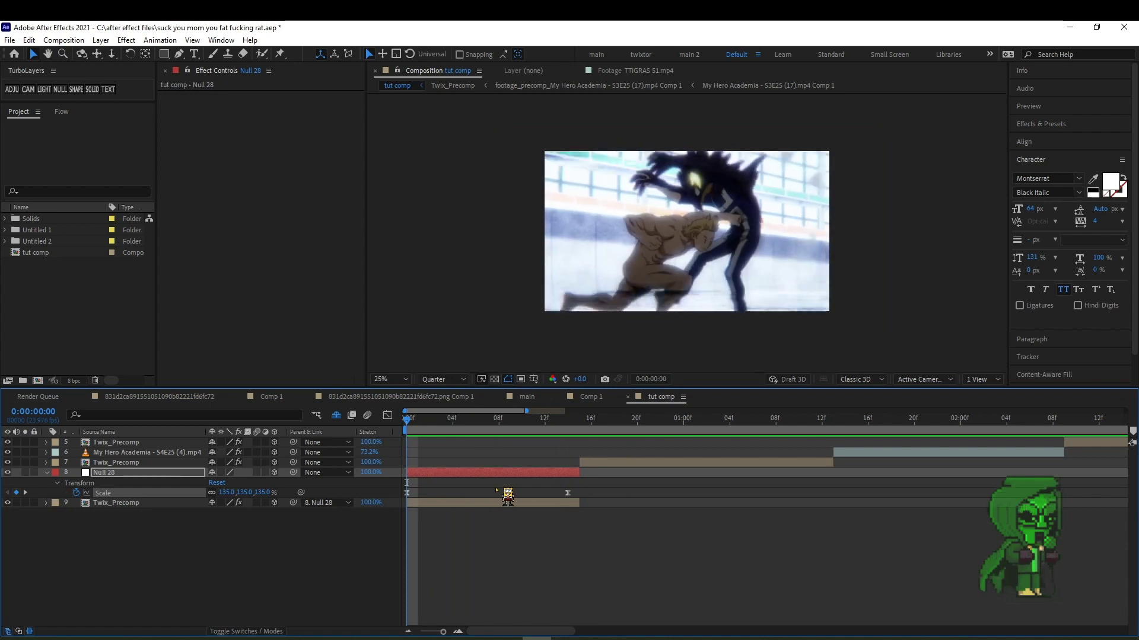
{"action": "key", "text": "space"}
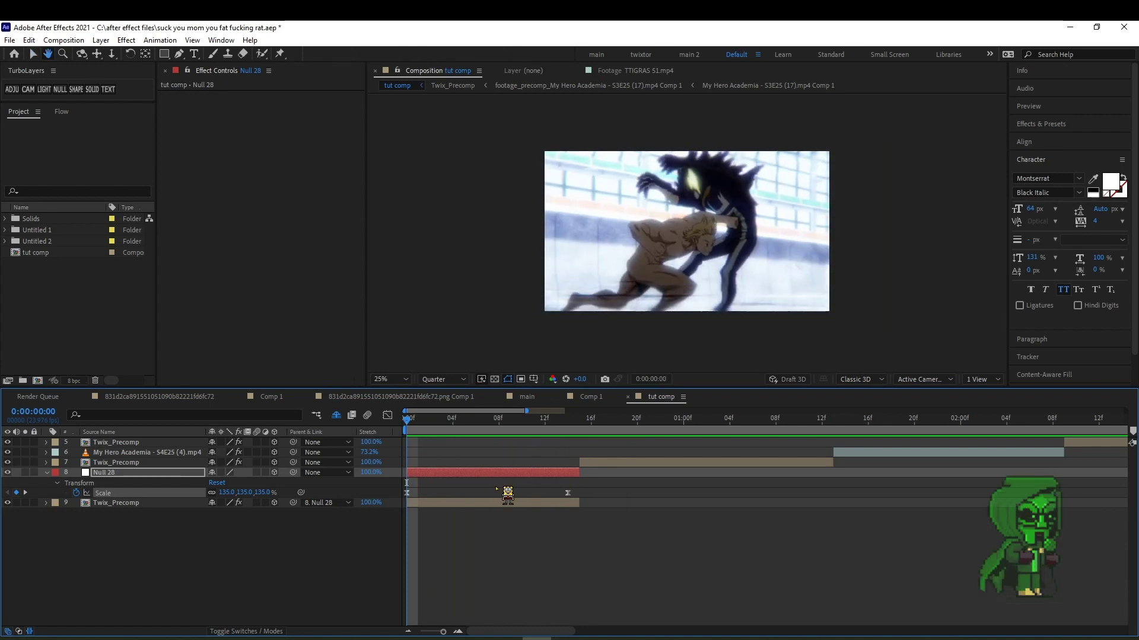
{"action": "left_click", "coordinate": [488, 476]}
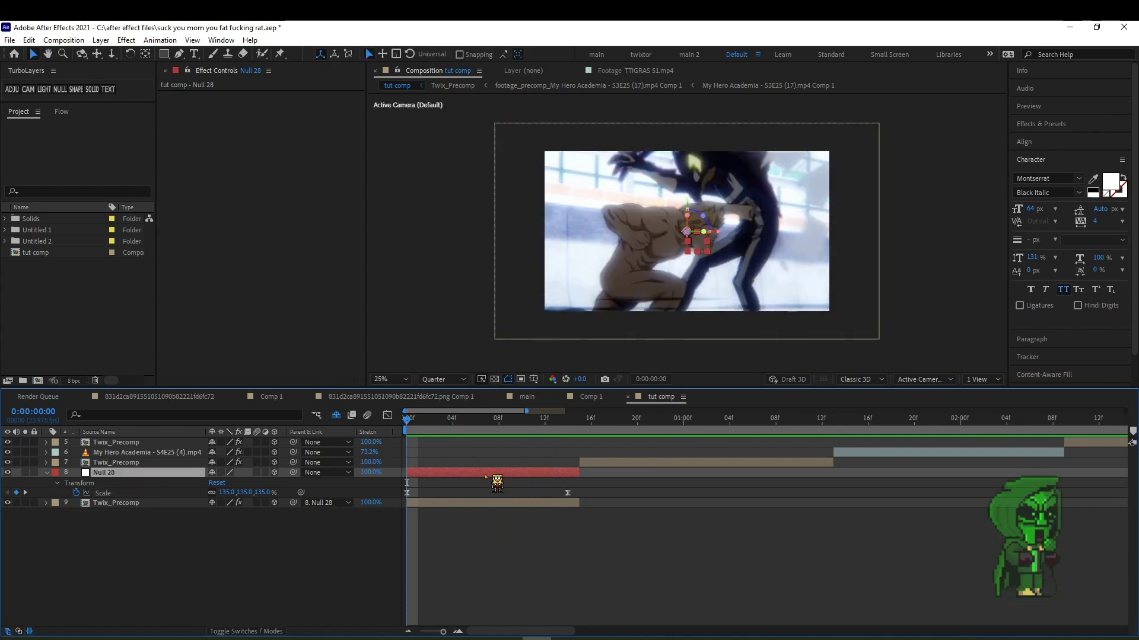
{"action": "key", "text": "p"}
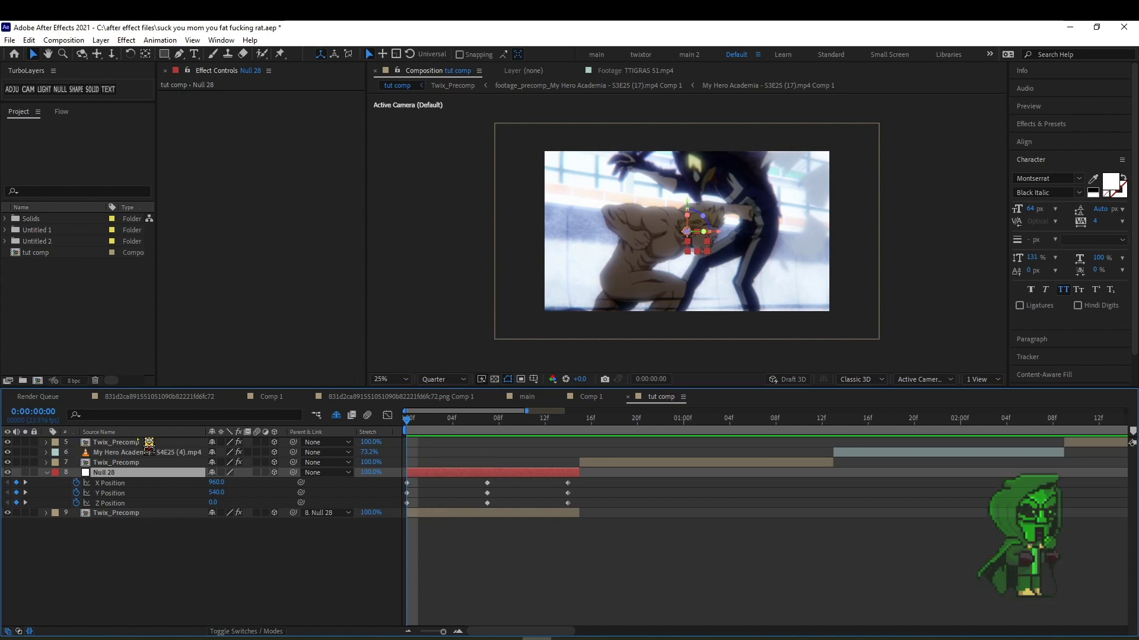
Move Null 28's frame 14 Position to X 650, Y 692.
{"action": "mouse_move", "coordinate": [415, 424]}
{"action": "left_mouse_down"}
{"action": "mouse_move", "coordinate": [632, 446]}
{"action": "mouse_move", "coordinate": [533, 485]}
{"action": "mouse_move", "coordinate": [580, 506]}
{"action": "left_mouse_up"}
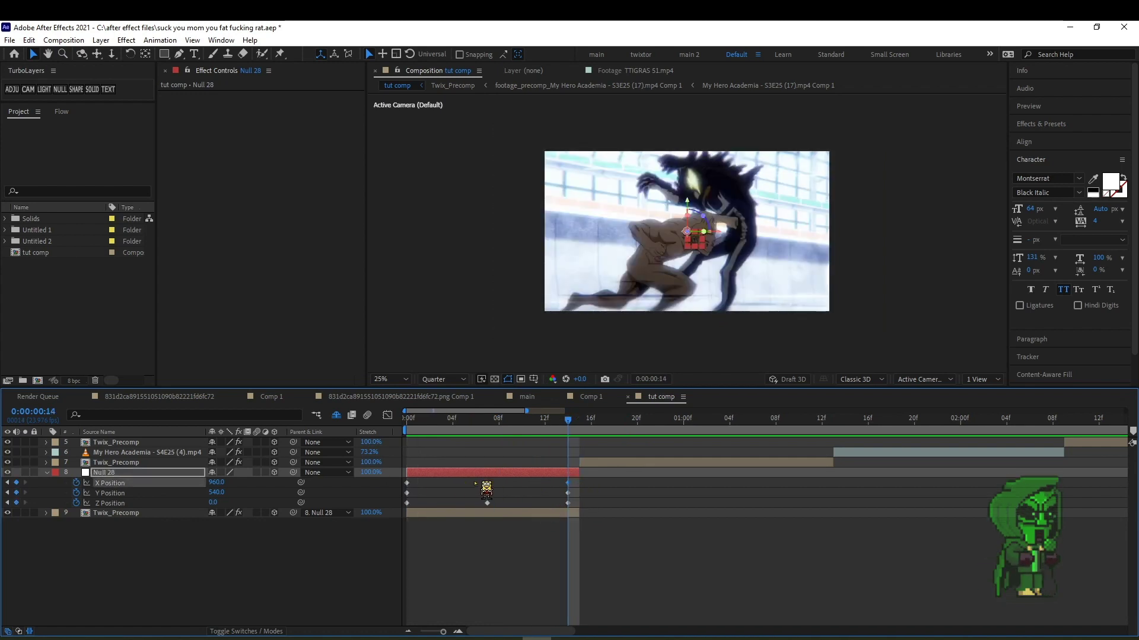
{"action": "mouse_move", "coordinate": [568, 423]}
{"action": "left_mouse_down"}
{"action": "mouse_move", "coordinate": [534, 422]}
{"action": "mouse_move", "coordinate": [579, 481]}
{"action": "left_mouse_up"}
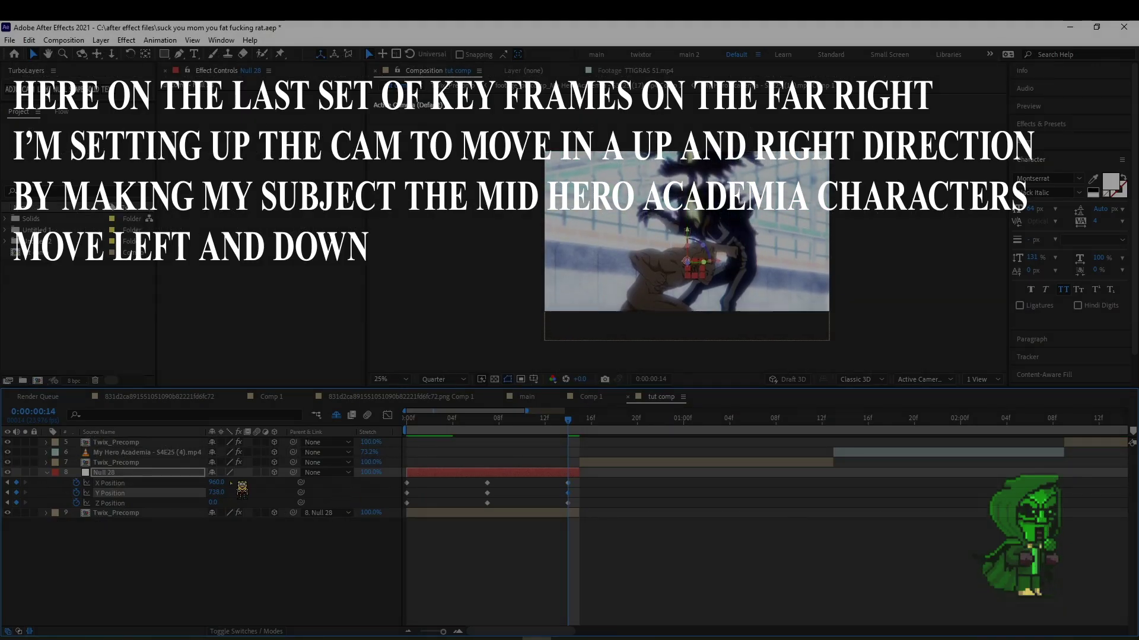
{"action": "left_click_drag", "start_coordinate": [216, 482], "coordinate": [218, 492]}
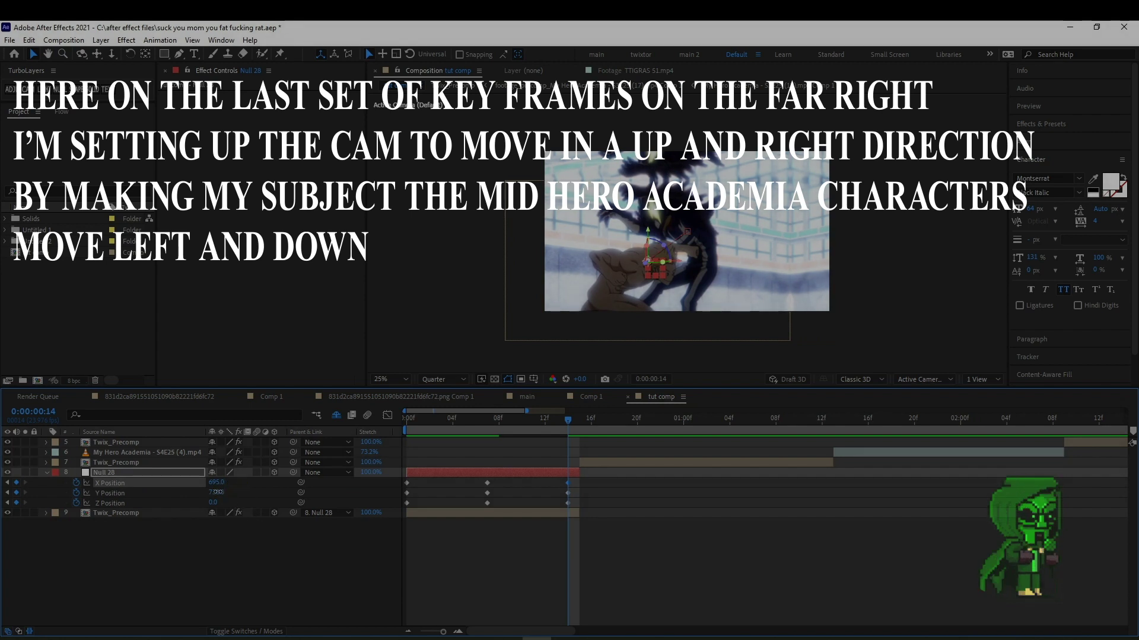
{"action": "left_click_drag", "start_coordinate": [217, 492], "coordinate": [204, 495]}
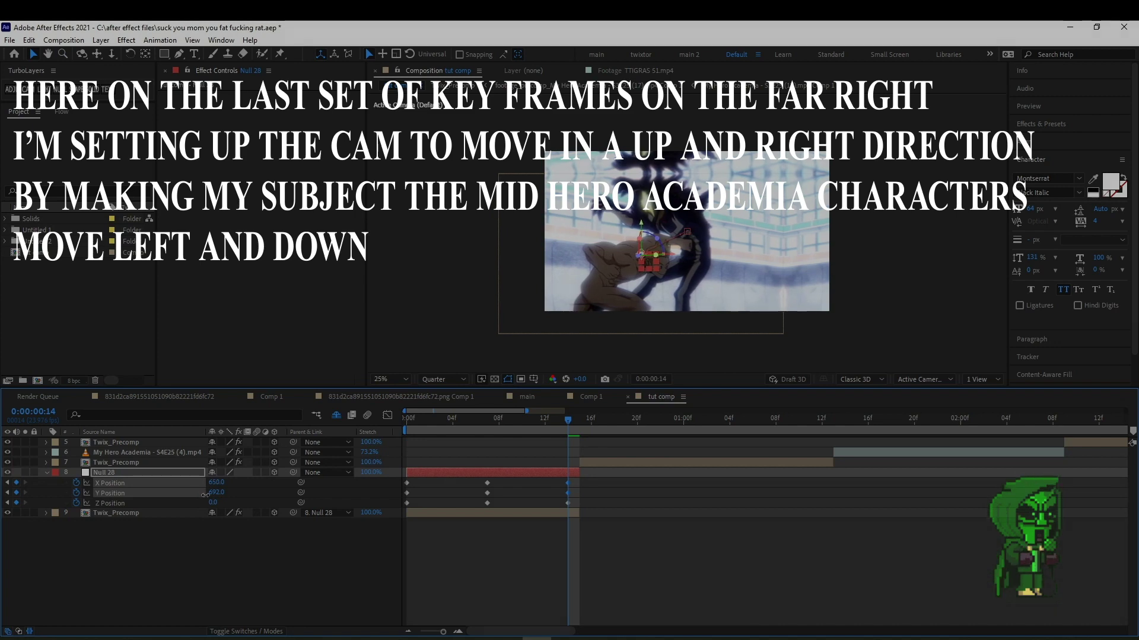
Apply Easy Ease (F9) to all of Null 28's Position keyframes.
{"action": "key", "text": "F2"}
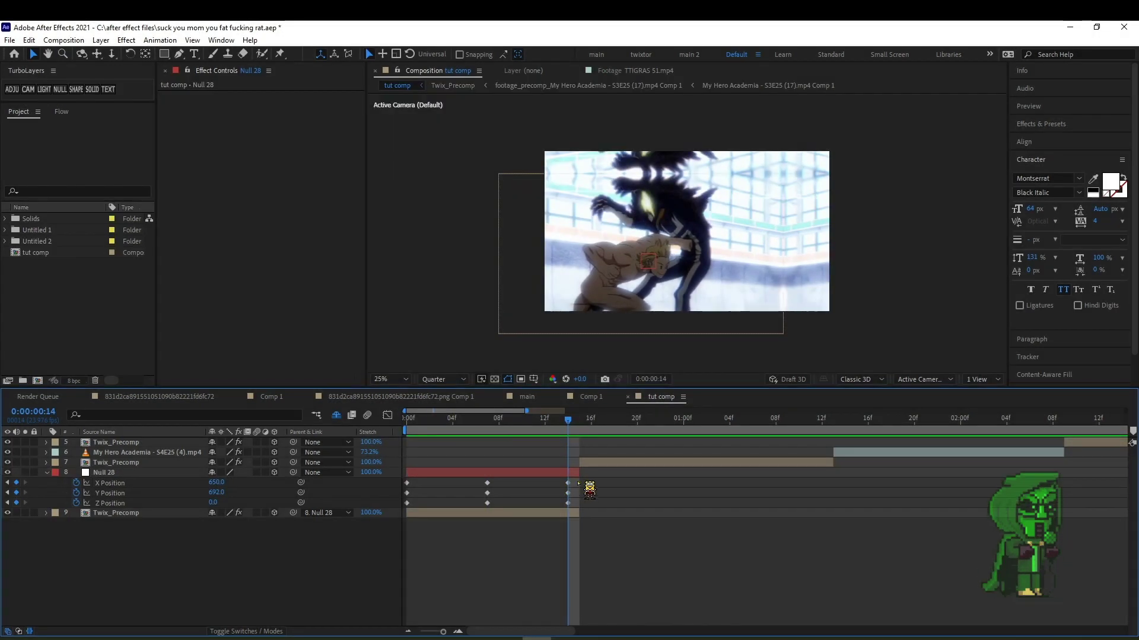
{"action": "left_click_drag", "start_coordinate": [581, 482], "coordinate": [468, 504]}
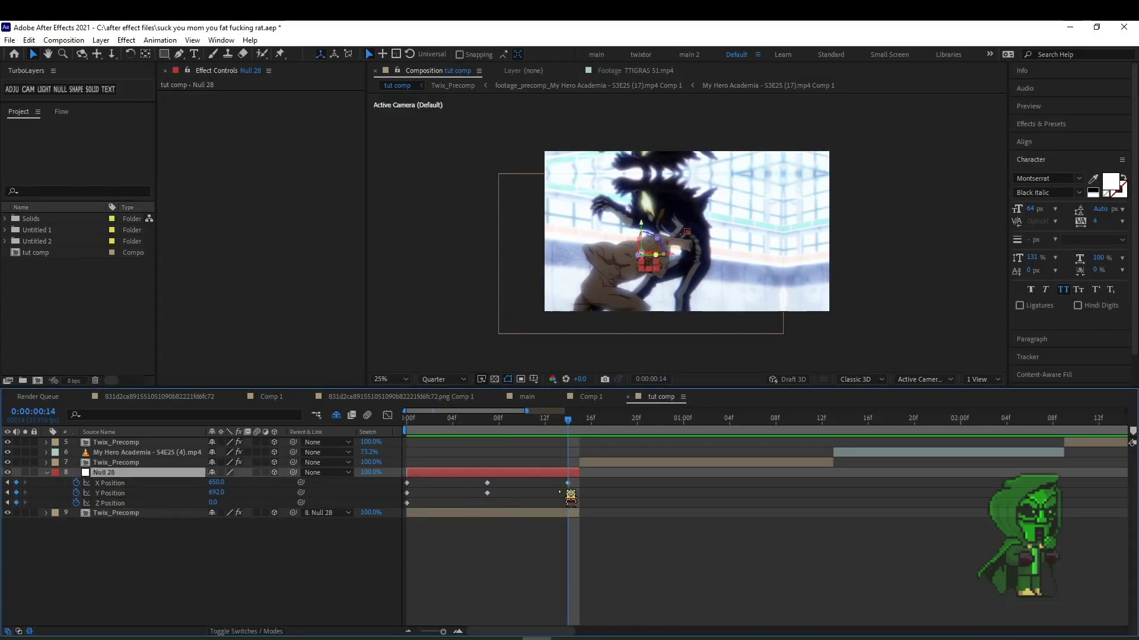
{"action": "key", "text": "F9"}
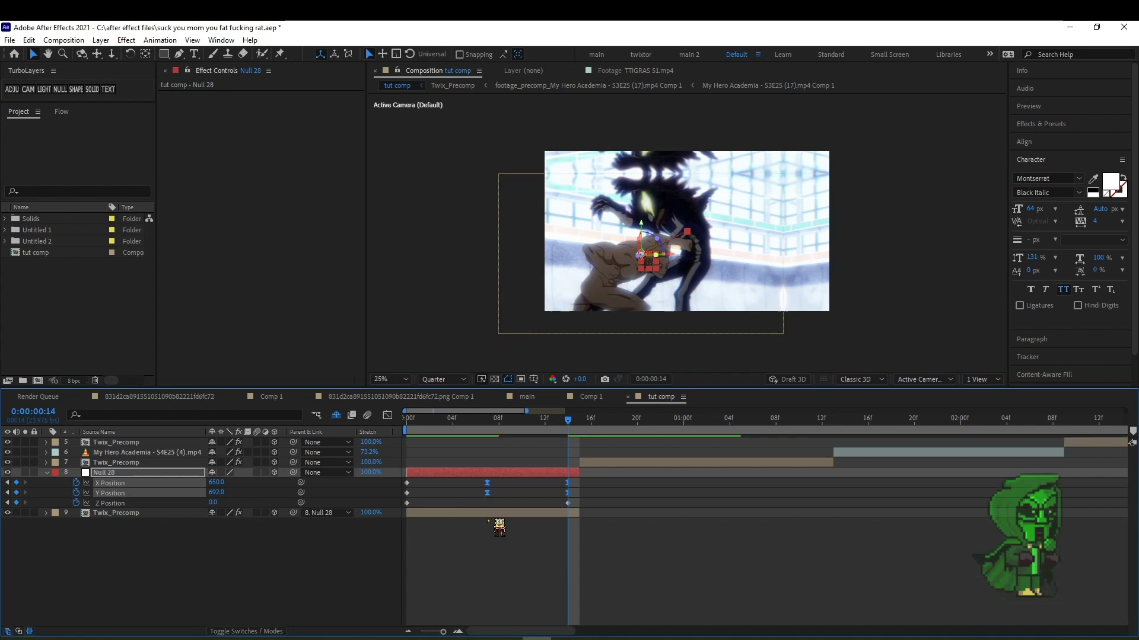
{"action": "left_click", "coordinate": [498, 527]}
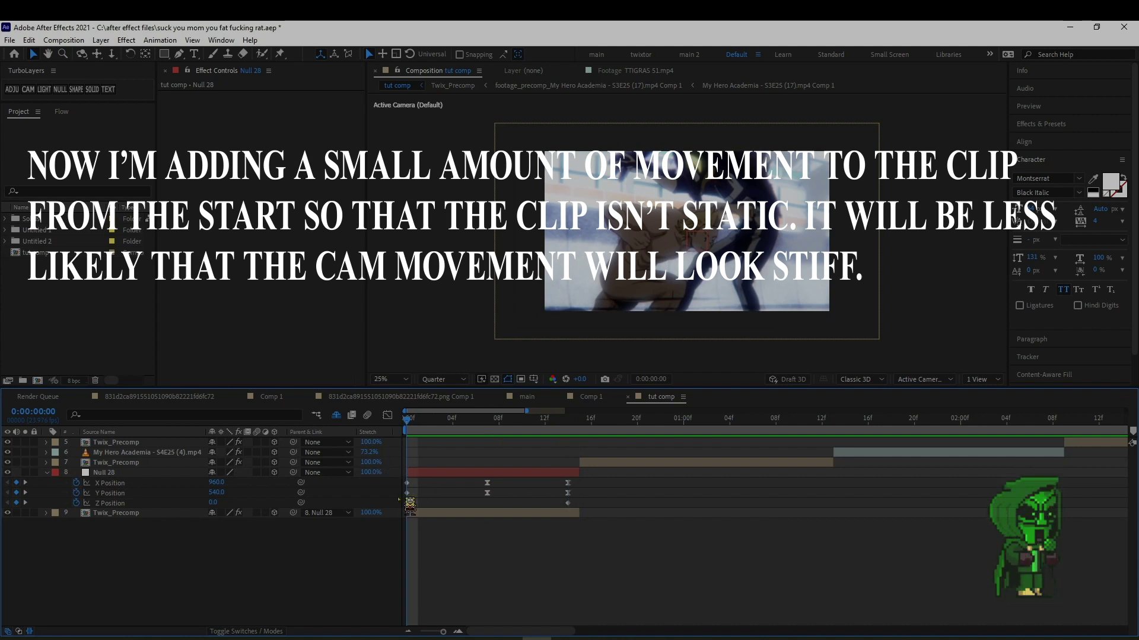
Set Null 28's frame 0 Position to X 1031, Y 331, then select X Position.
{"action": "mouse_move", "coordinate": [217, 485]}
{"action": "left_mouse_down"}
{"action": "mouse_move", "coordinate": [183, 483]}
{"action": "mouse_move", "coordinate": [257, 487]}
{"action": "left_mouse_up"}
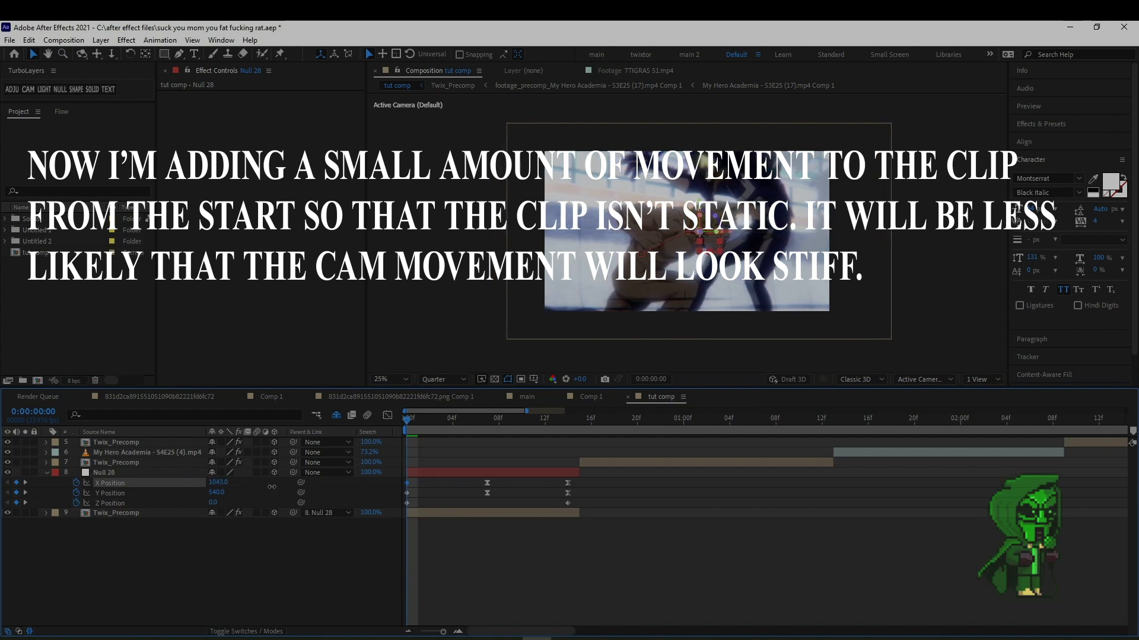
{"action": "mouse_move", "coordinate": [257, 487]}
{"action": "left_mouse_down"}
{"action": "mouse_move", "coordinate": [277, 487]}
{"action": "mouse_move", "coordinate": [210, 483]}
{"action": "left_mouse_up"}
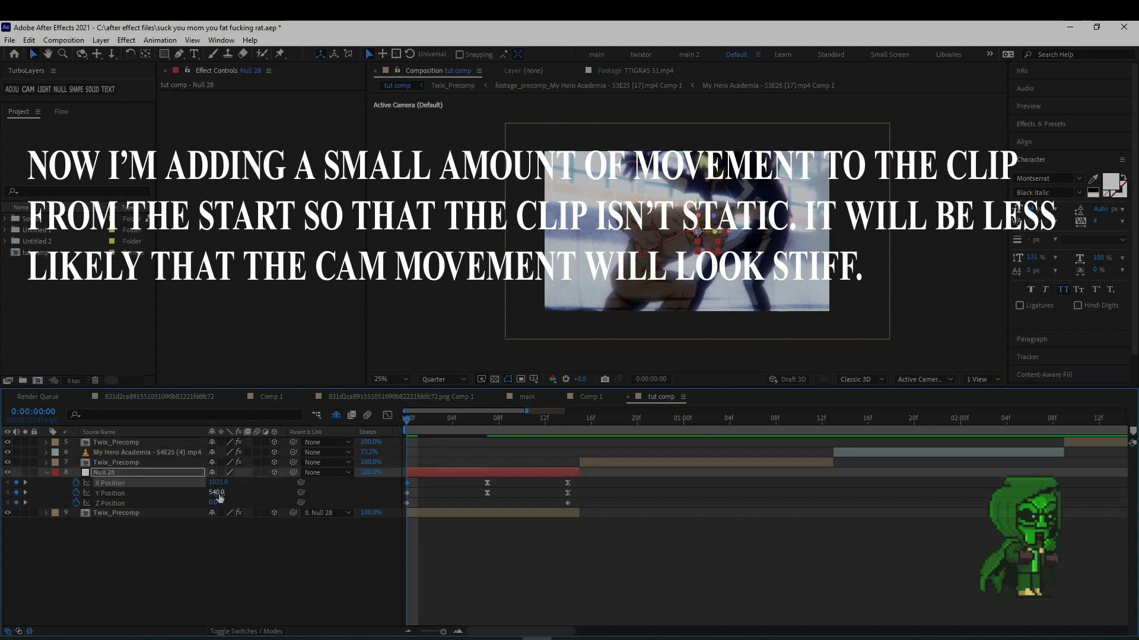
{"action": "left_click_drag", "start_coordinate": [218, 493], "coordinate": [136, 499]}
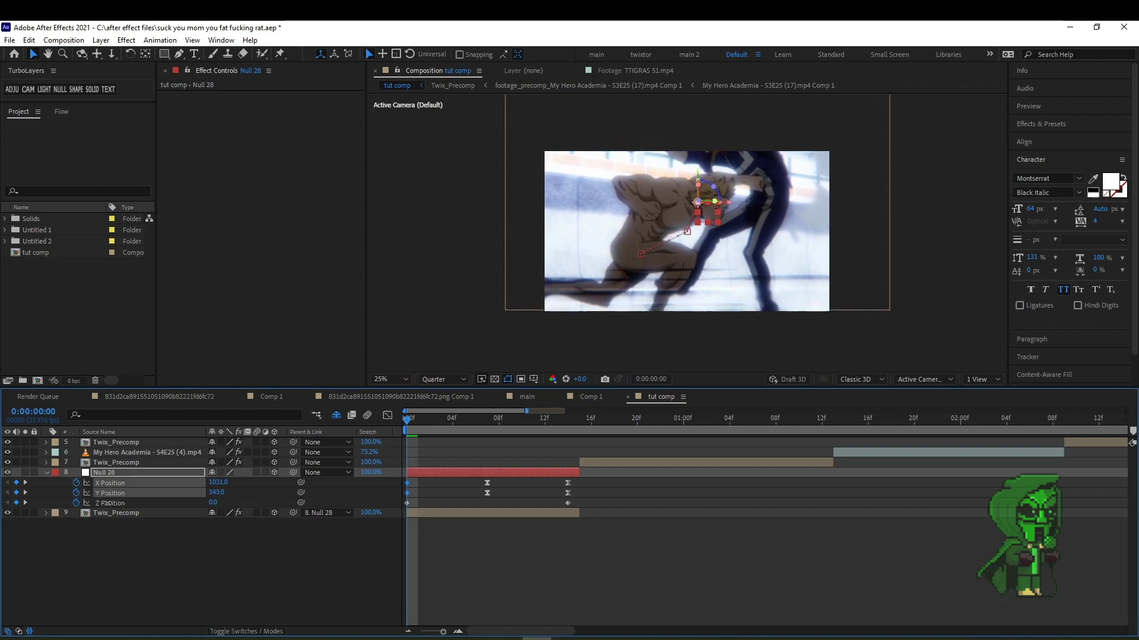
{"action": "left_click_drag", "start_coordinate": [496, 485], "coordinate": [481, 497]}
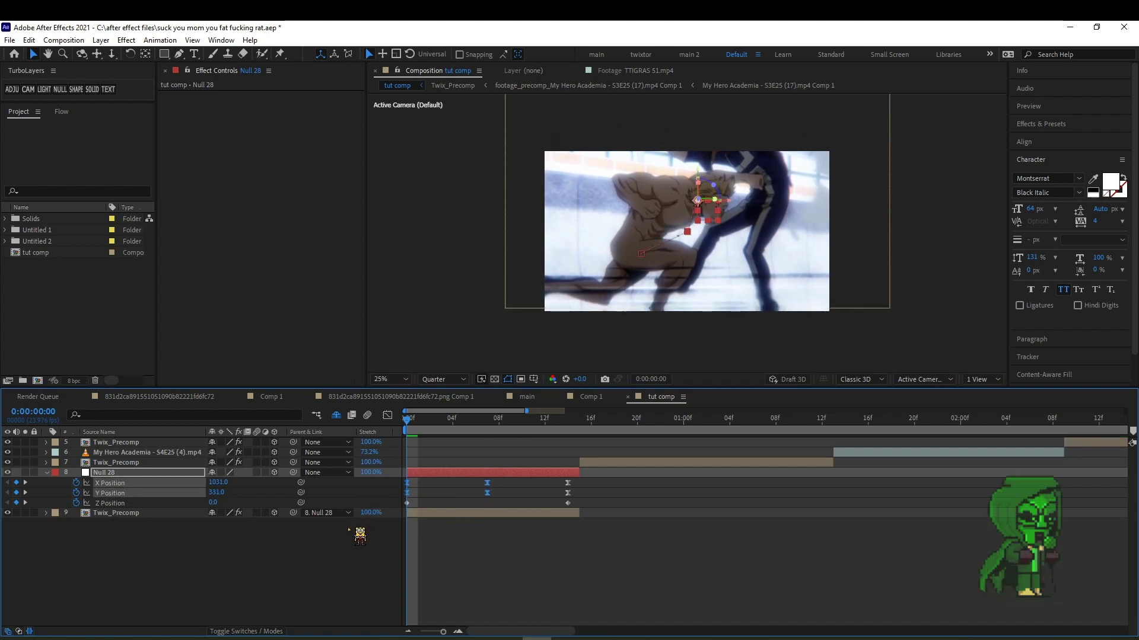
{"action": "left_click", "coordinate": [496, 530]}
{"action": "left_click", "coordinate": [419, 488]}
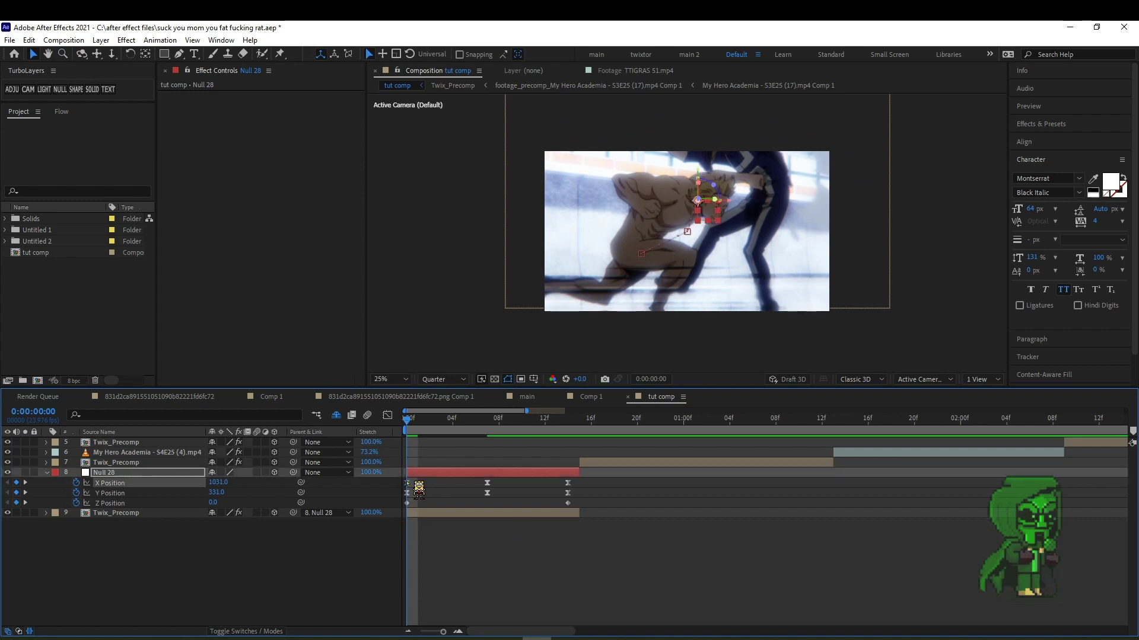
Bend the X Position curve down at the start, flatten mid-way, and steepen into the last keyframe.
{"action": "left_click", "coordinate": [387, 415]}
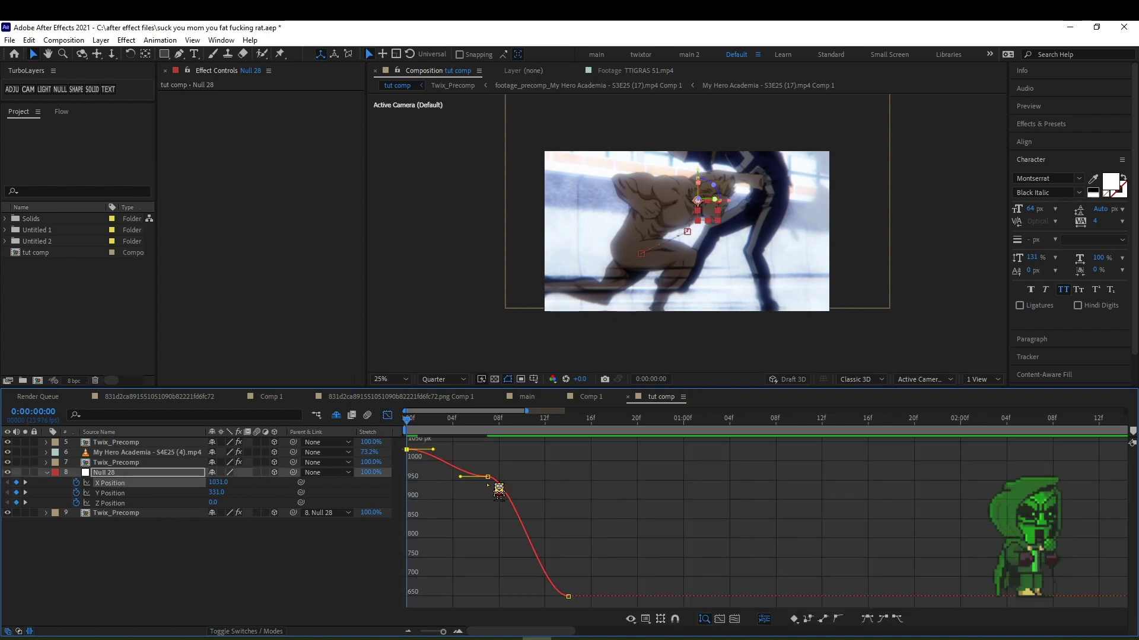
{"action": "left_click", "coordinate": [488, 477]}
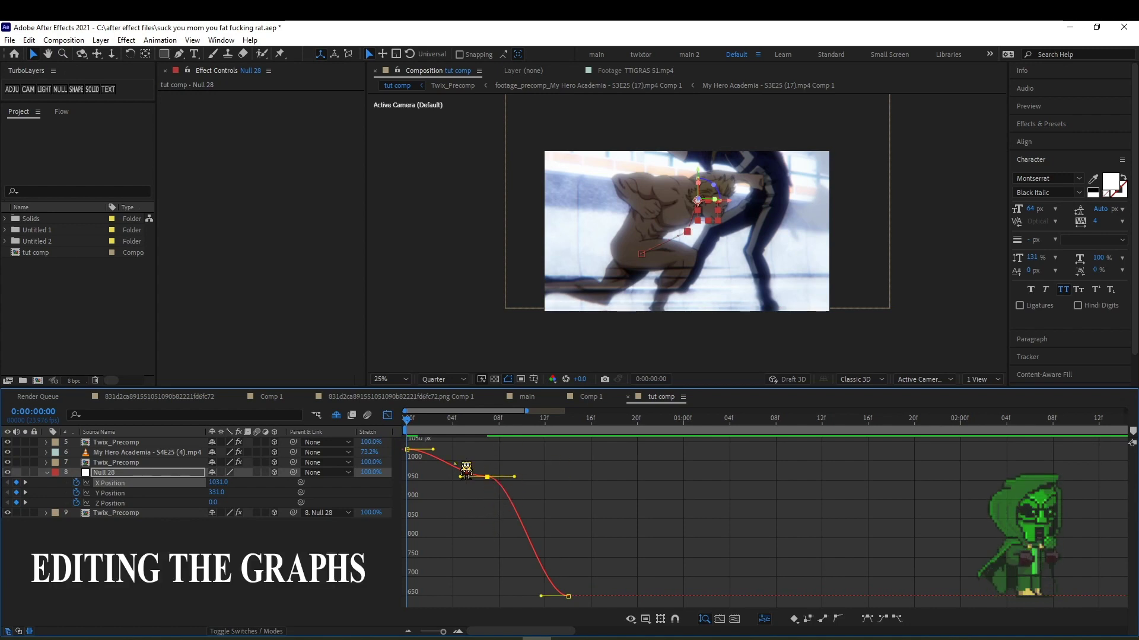
{"action": "mouse_move", "coordinate": [433, 449]}
{"action": "left_mouse_down"}
{"action": "mouse_move", "coordinate": [412, 478]}
{"action": "mouse_move", "coordinate": [466, 491]}
{"action": "left_mouse_up"}
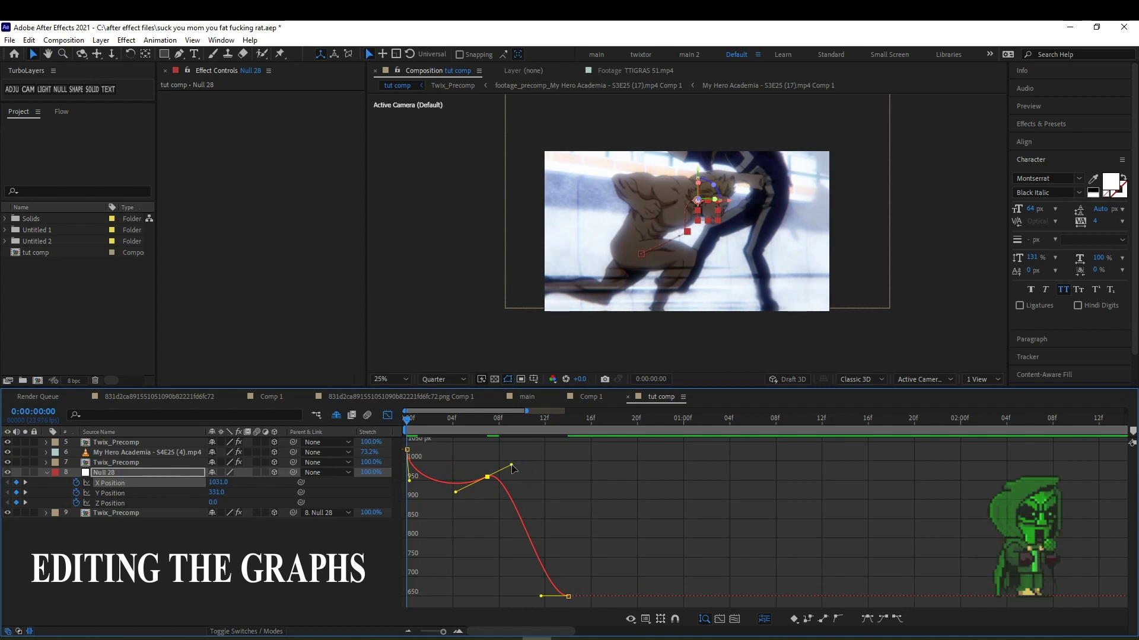
{"action": "left_click_drag", "start_coordinate": [511, 466], "coordinate": [568, 467]}
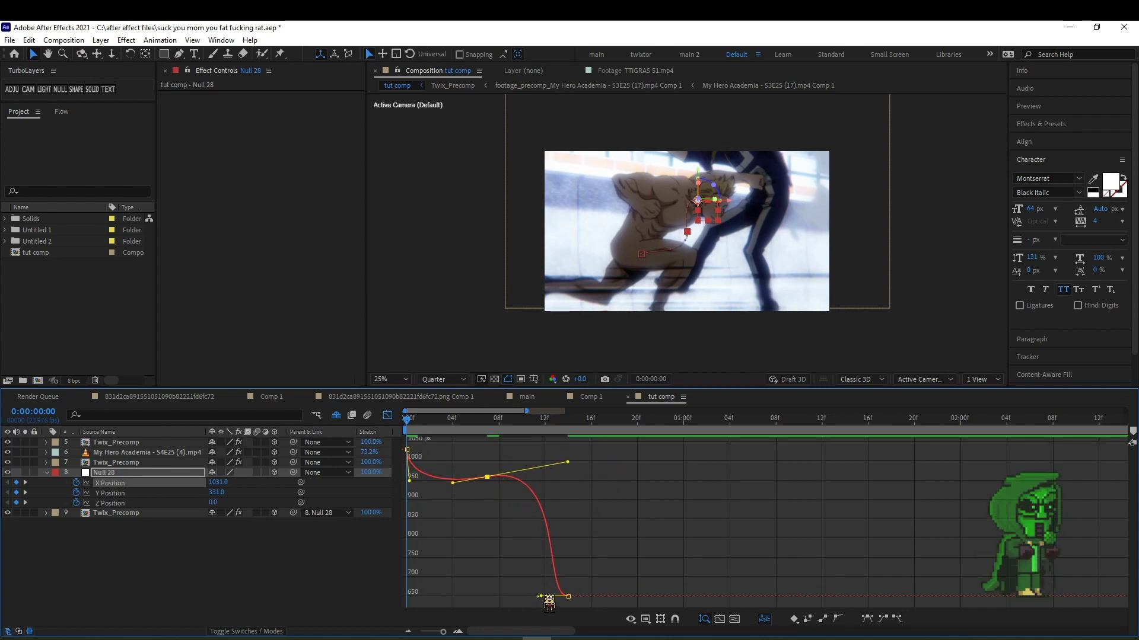
{"action": "left_click_drag", "start_coordinate": [542, 597], "coordinate": [596, 519]}
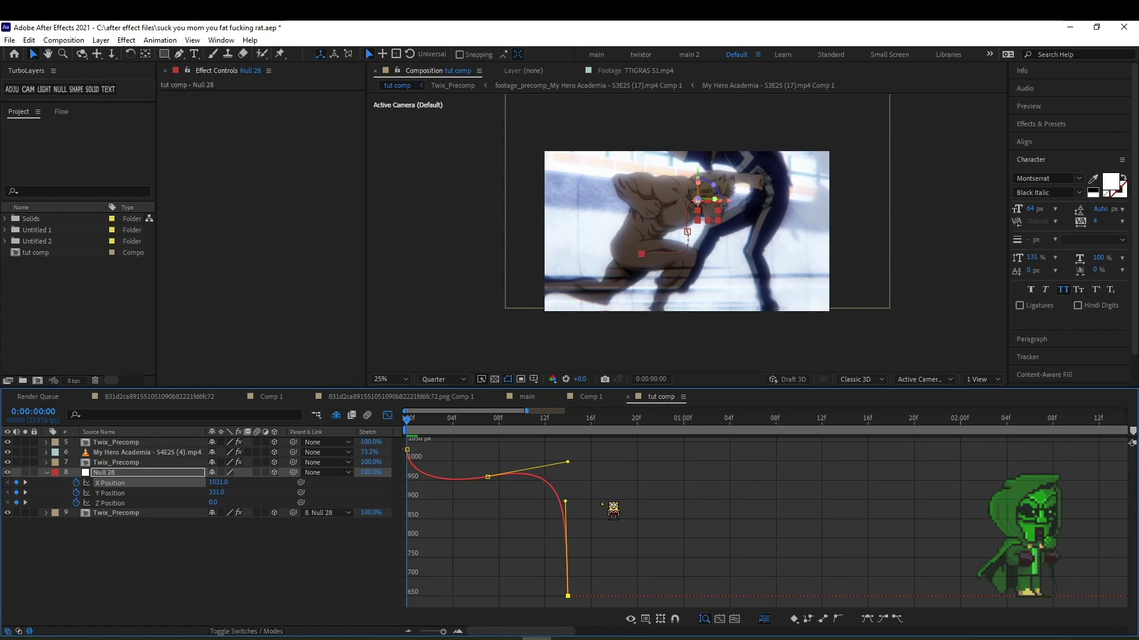
{"action": "left_click", "coordinate": [570, 463]}
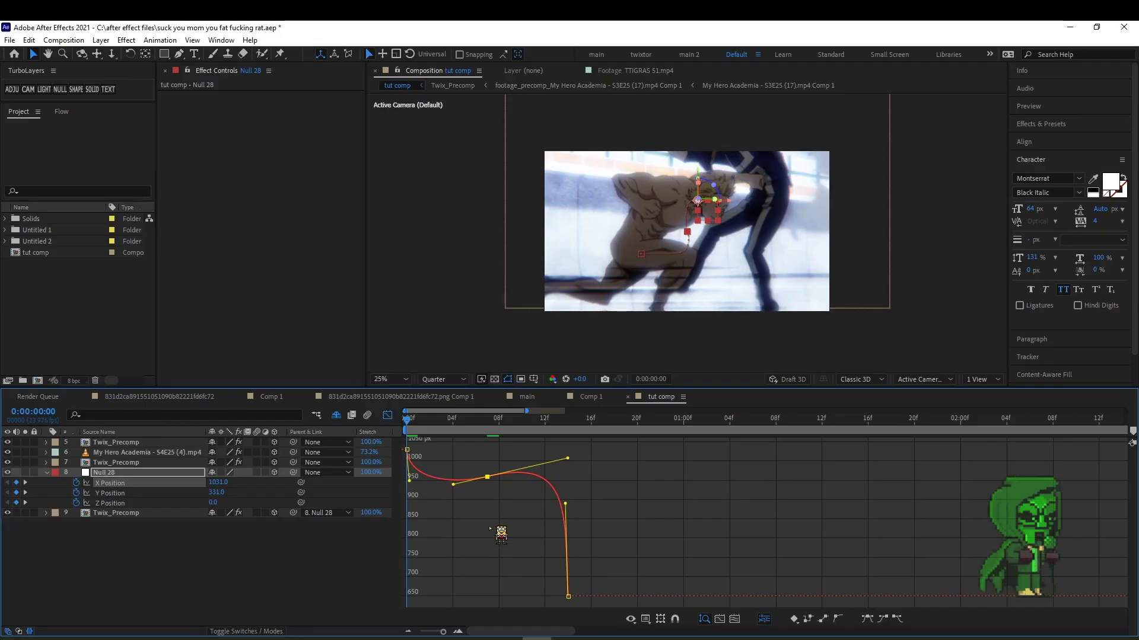
Drag the Y Position Bezier handles for a fast rise, mid-way ease, and steep final surge.
{"action": "left_click", "coordinate": [500, 528]}
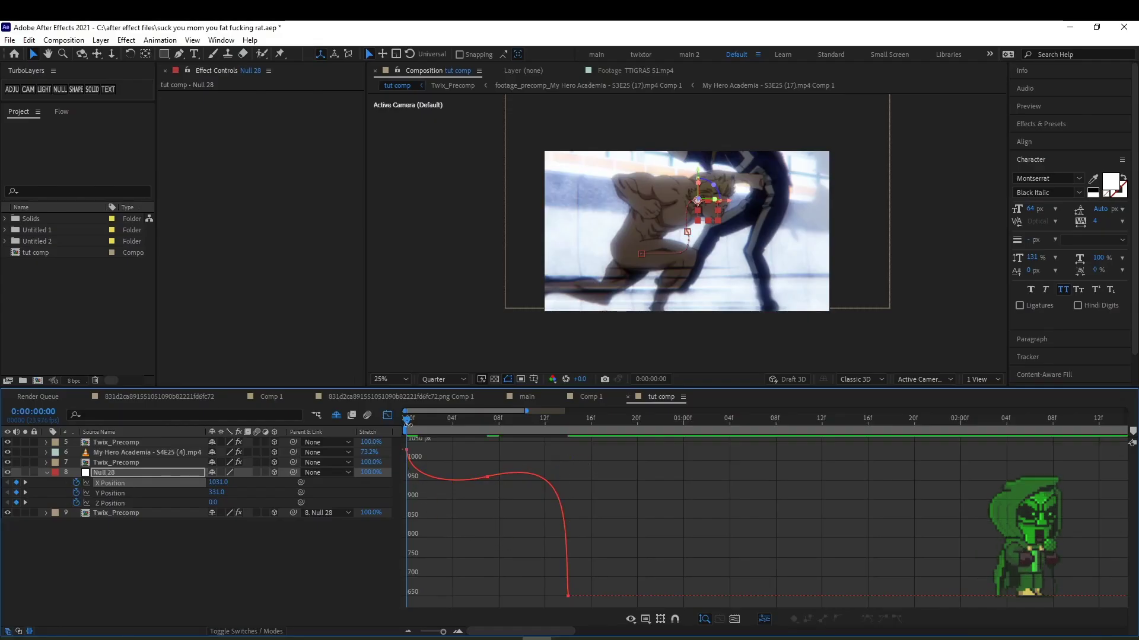
{"action": "mouse_move", "coordinate": [422, 419]}
{"action": "left_mouse_down"}
{"action": "mouse_move", "coordinate": [487, 418]}
{"action": "mouse_move", "coordinate": [430, 418]}
{"action": "left_mouse_up"}
{"action": "left_click", "coordinate": [158, 493]}
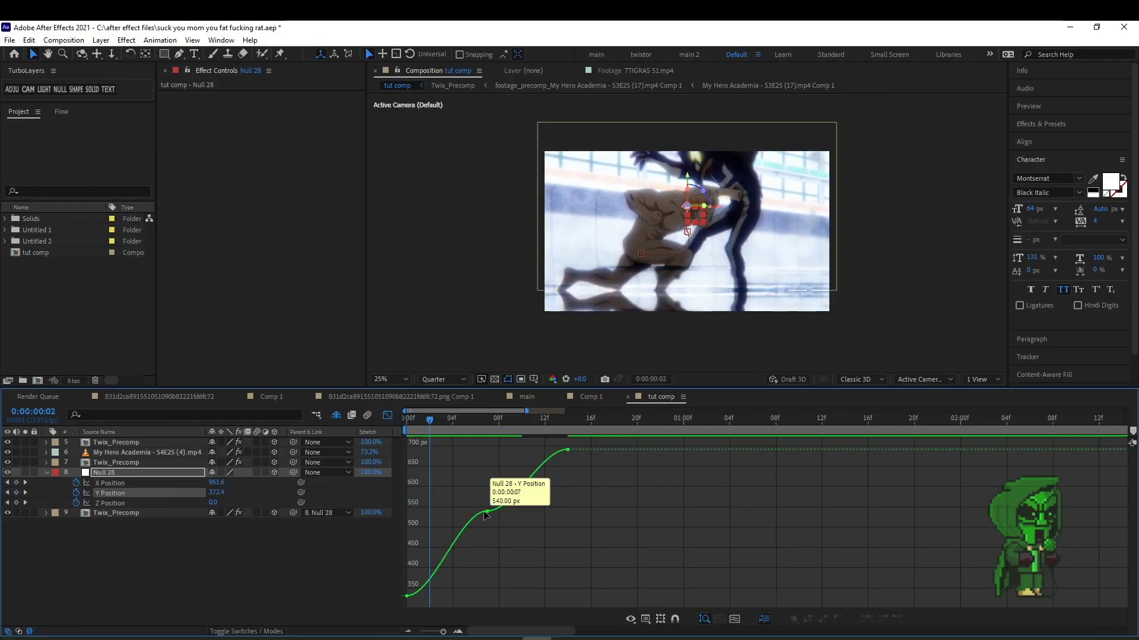
{"action": "left_click_drag", "start_coordinate": [542, 450], "coordinate": [568, 522]}
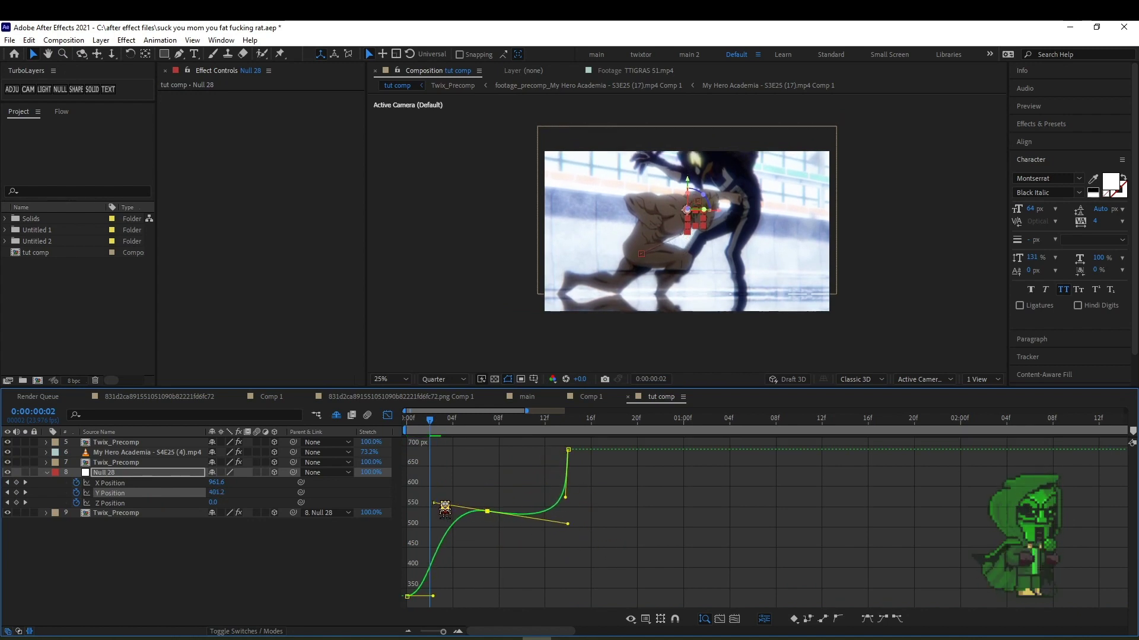
{"action": "left_click_drag", "start_coordinate": [460, 509], "coordinate": [435, 503]}
{"action": "left_click_drag", "start_coordinate": [433, 596], "coordinate": [409, 538]}
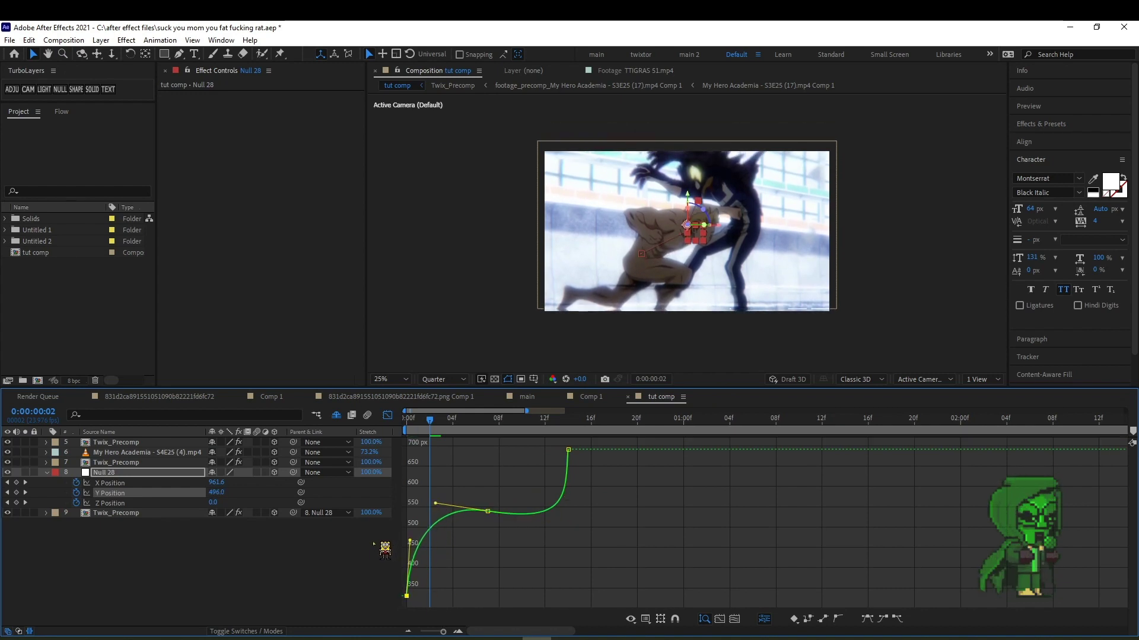
Preview the eased Y motion from frame 0 and return to the layer bar view.
{"action": "left_click", "coordinate": [522, 555]}
{"action": "key", "text": "Home"}
{"action": "key", "text": "space"}
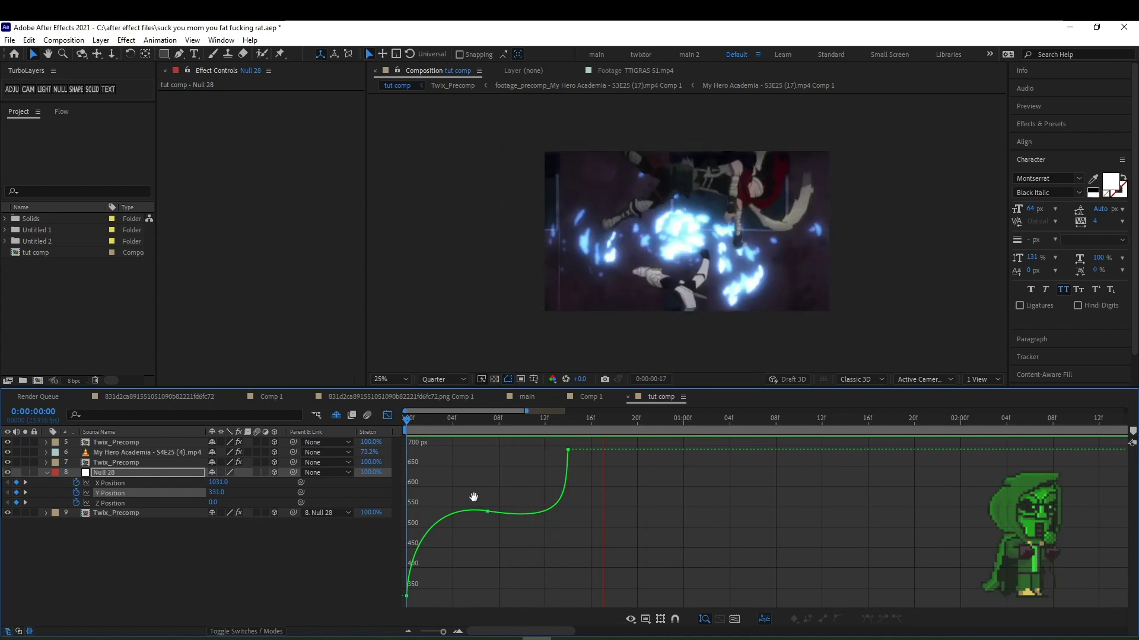
{"action": "key", "text": "shift+F3"}
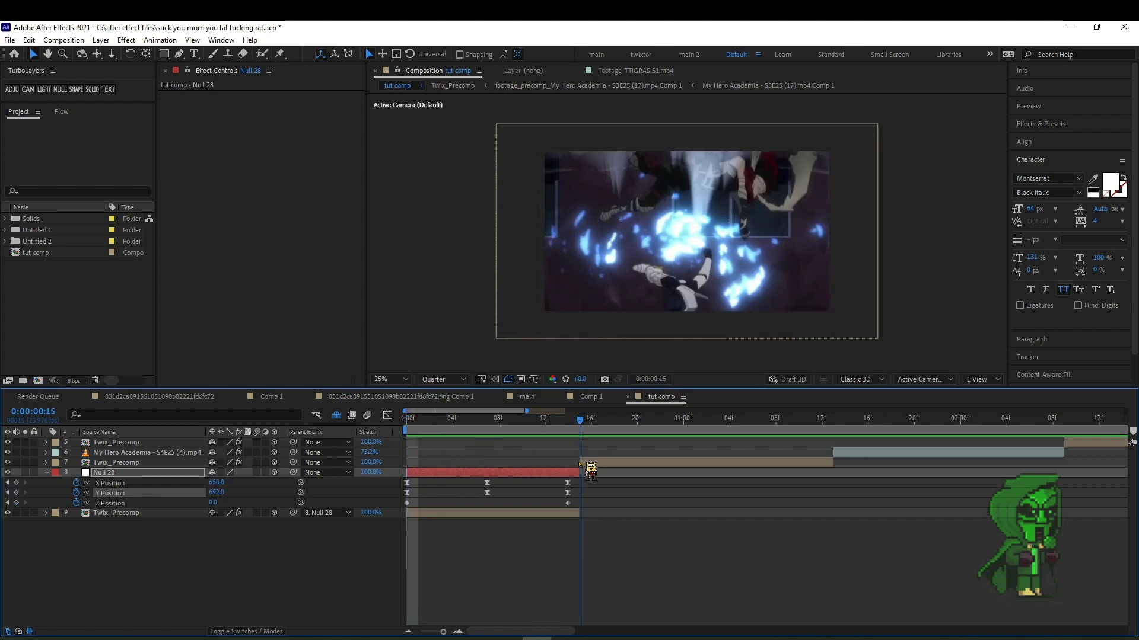
Push Null 28's Z Position back to -374 at frame 14.
{"action": "left_click", "coordinate": [594, 463]}
{"action": "key", "text": "Page_Up"}
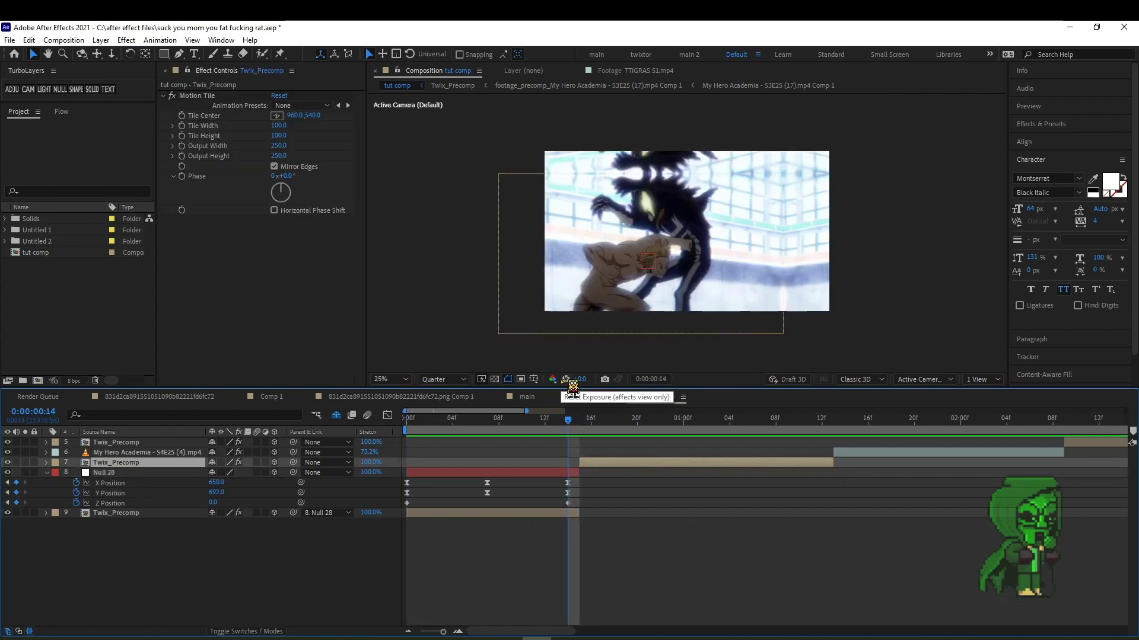
{"action": "left_click_drag", "start_coordinate": [215, 504], "coordinate": [21, 531]}
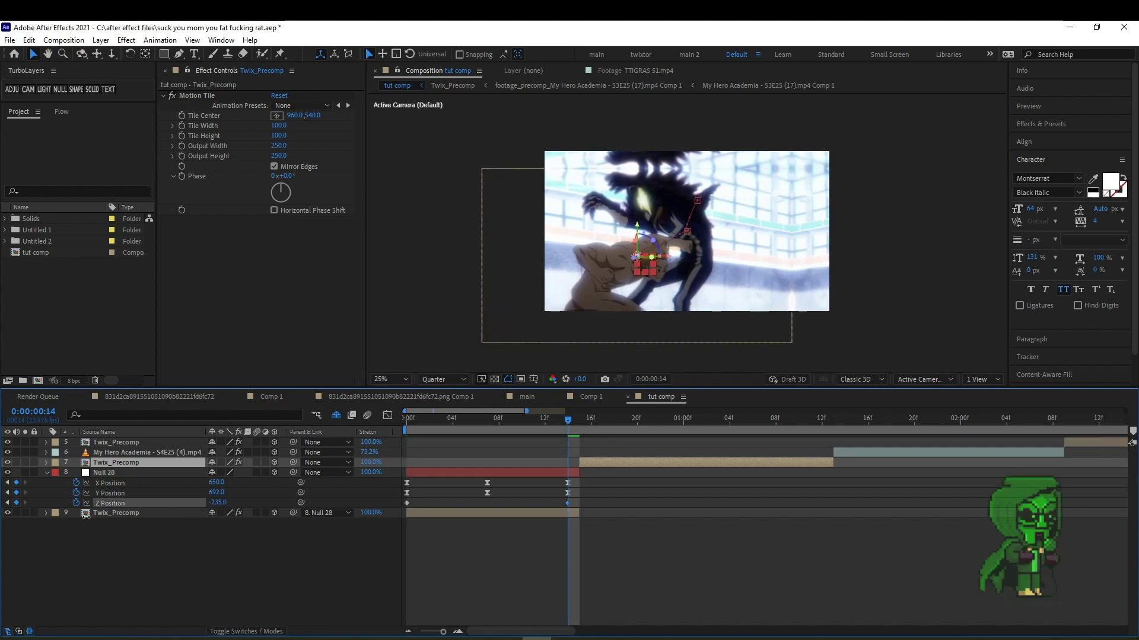
{"action": "left_click", "coordinate": [130, 473]}
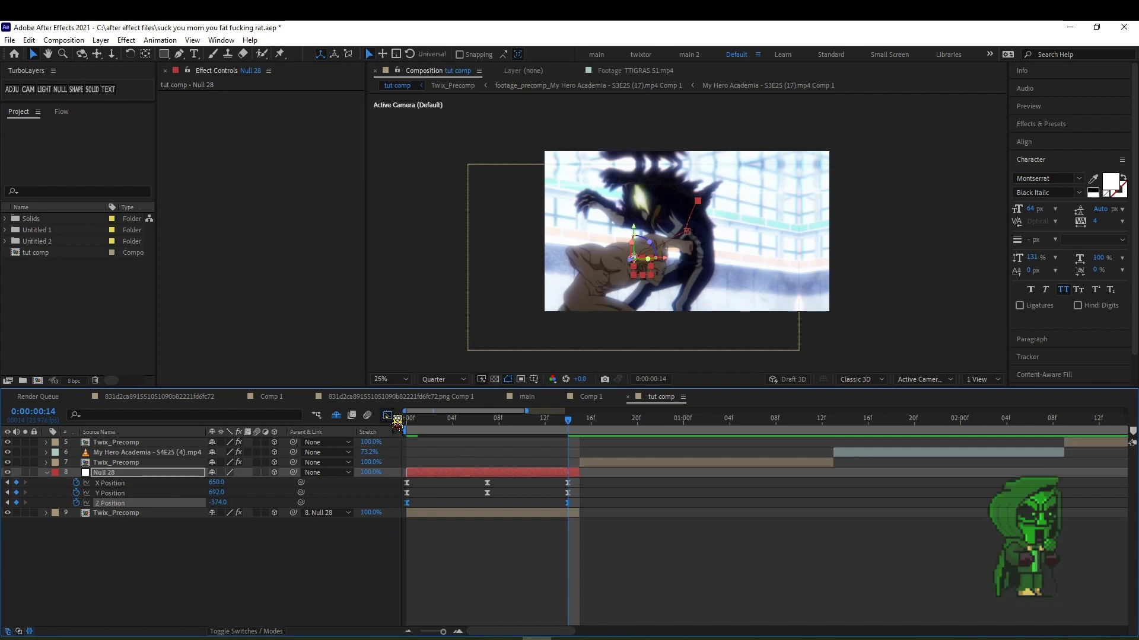
Shape the Z Position curve with a long ease snapping sharply into -374, then preview.
{"action": "left_click", "coordinate": [389, 416]}
{"action": "left_click_drag", "start_coordinate": [461, 451], "coordinate": [610, 457]}
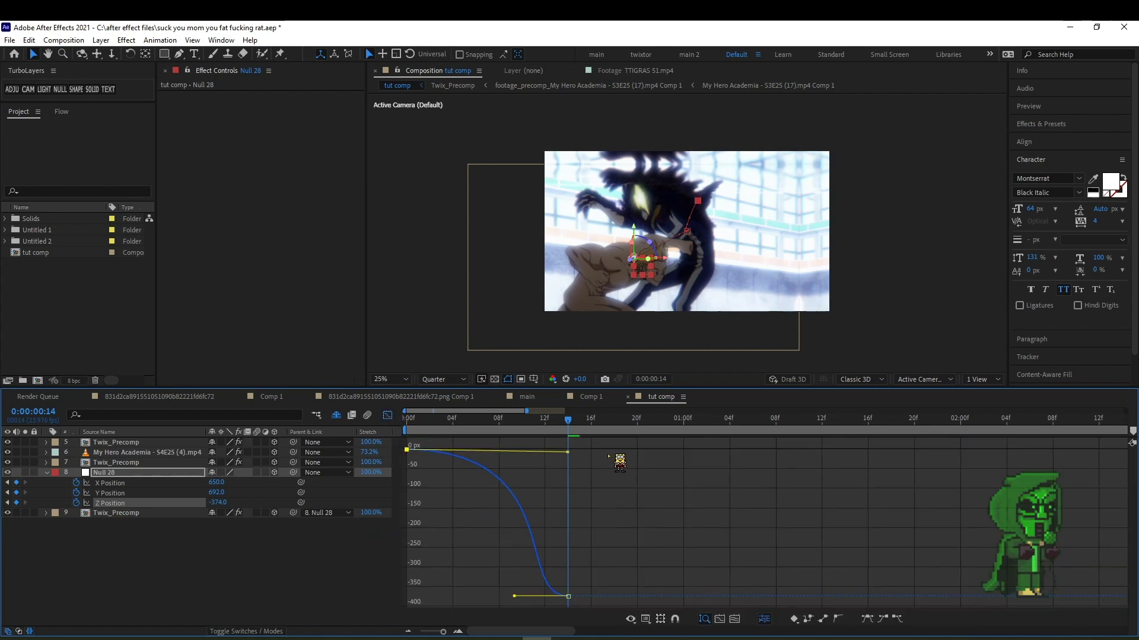
{"action": "left_click_drag", "start_coordinate": [513, 596], "coordinate": [565, 462]}
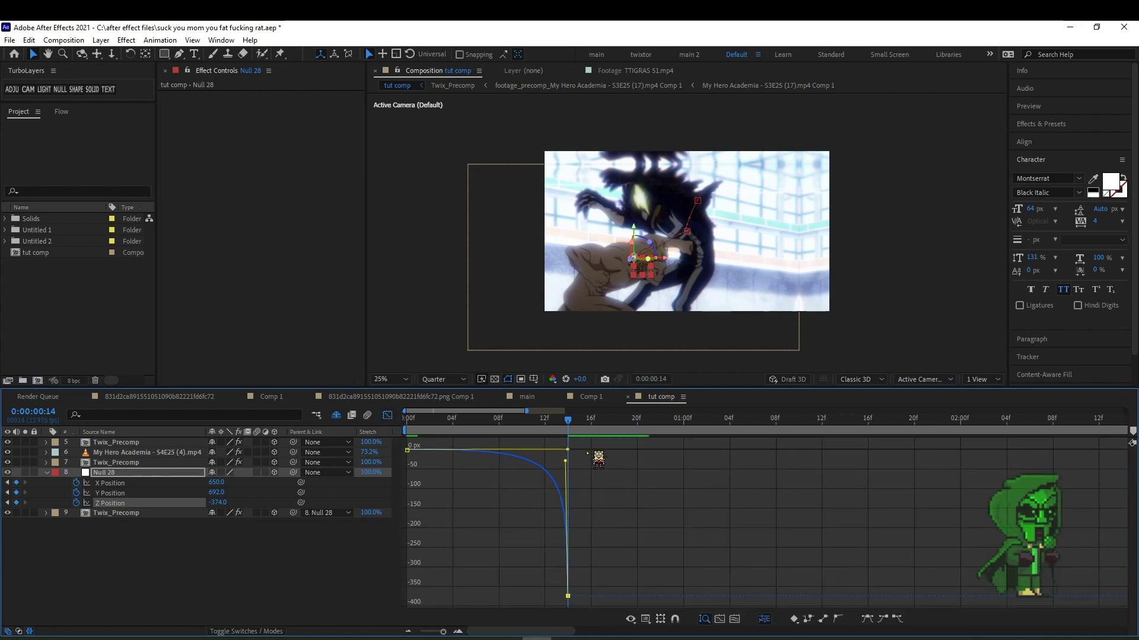
{"action": "key", "text": "space"}
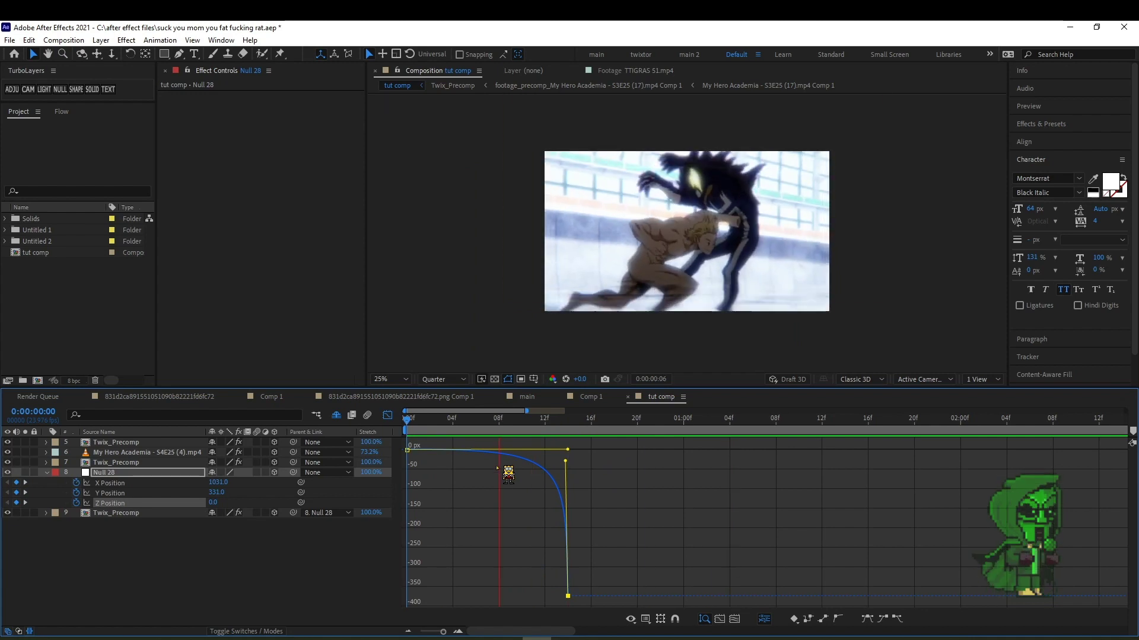
{"action": "key", "text": "space"}
{"action": "left_click", "coordinate": [387, 416]}
{"action": "left_click", "coordinate": [555, 474]}
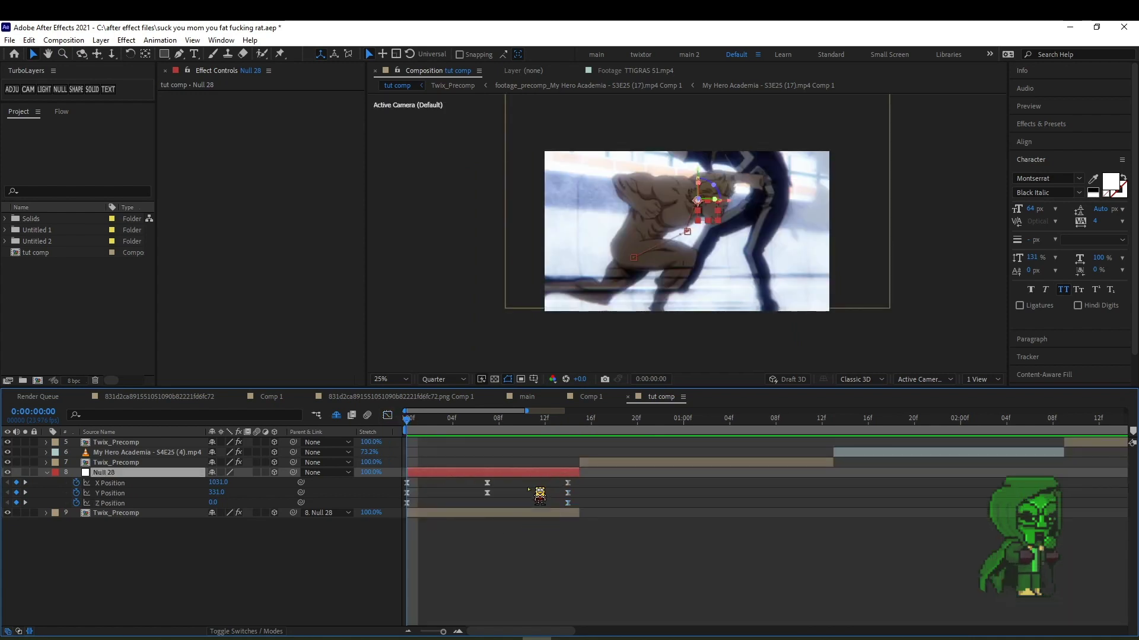
Add Null 30 and parent the next Twix_Precomp layer to it.
{"action": "key", "text": "u"}
{"action": "left_click", "coordinate": [580, 418]}
{"action": "left_click", "coordinate": [584, 465]}
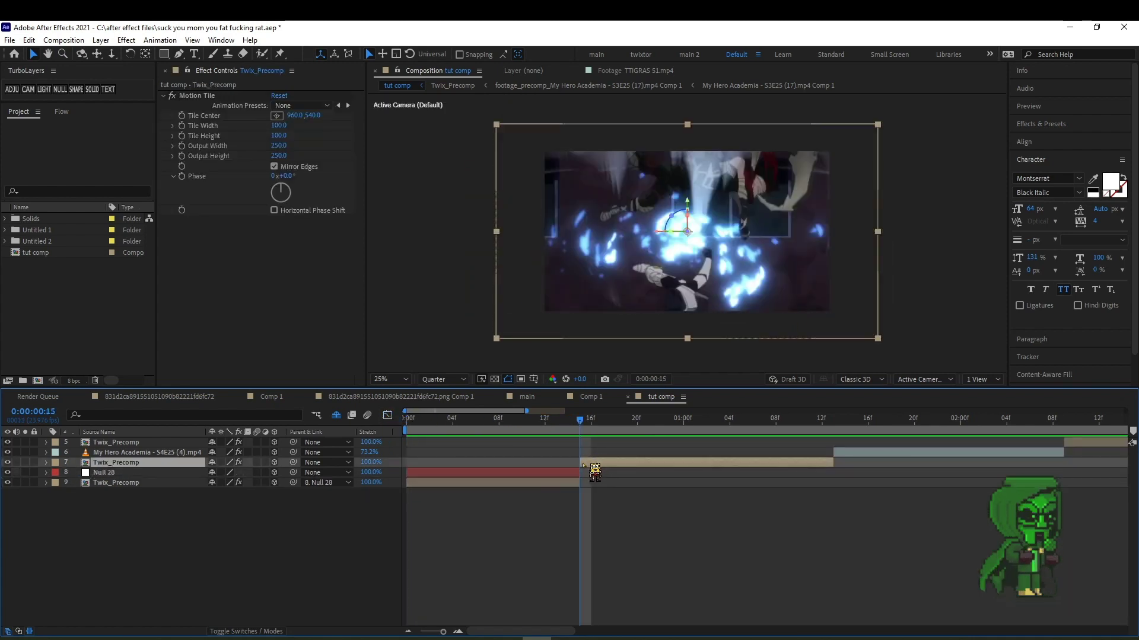
{"action": "left_click", "coordinate": [109, 40]}
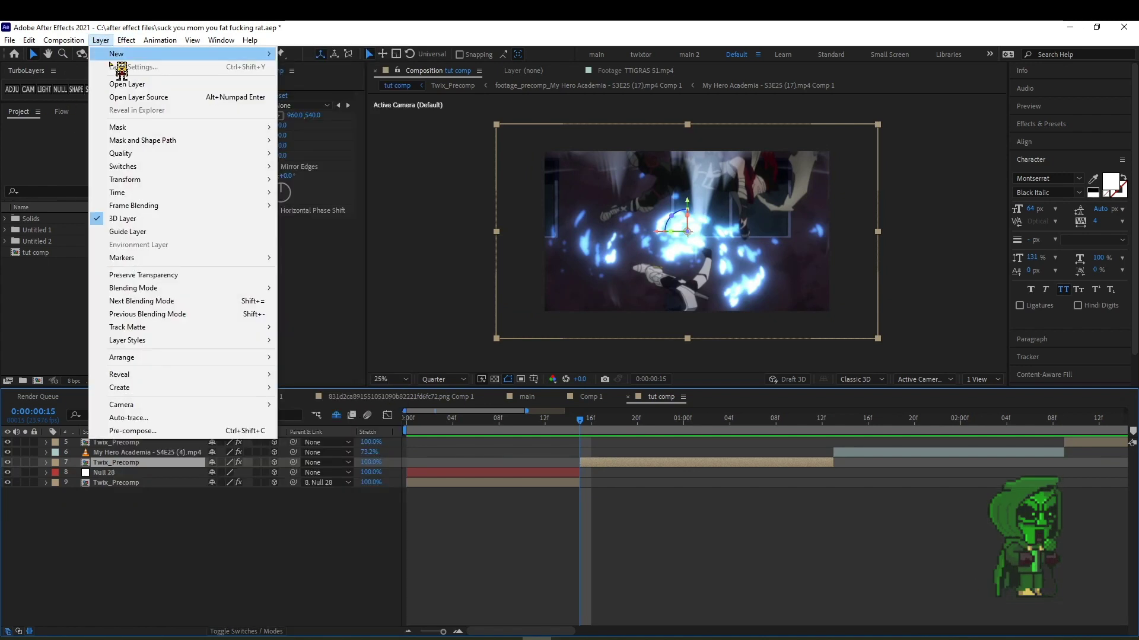
{"action": "left_click", "coordinate": [77, 116]}
{"action": "left_click", "coordinate": [59, 89]}
{"action": "left_click", "coordinate": [615, 376]}
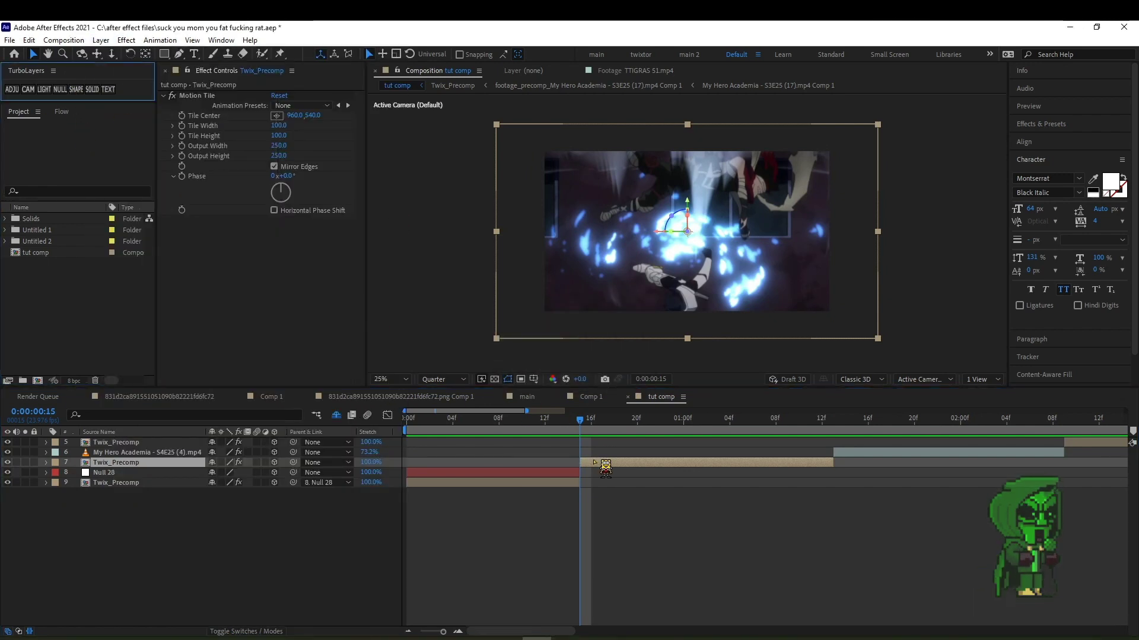
{"action": "left_click", "coordinate": [59, 89]}
{"action": "left_click_drag", "start_coordinate": [293, 472], "coordinate": [216, 463]}
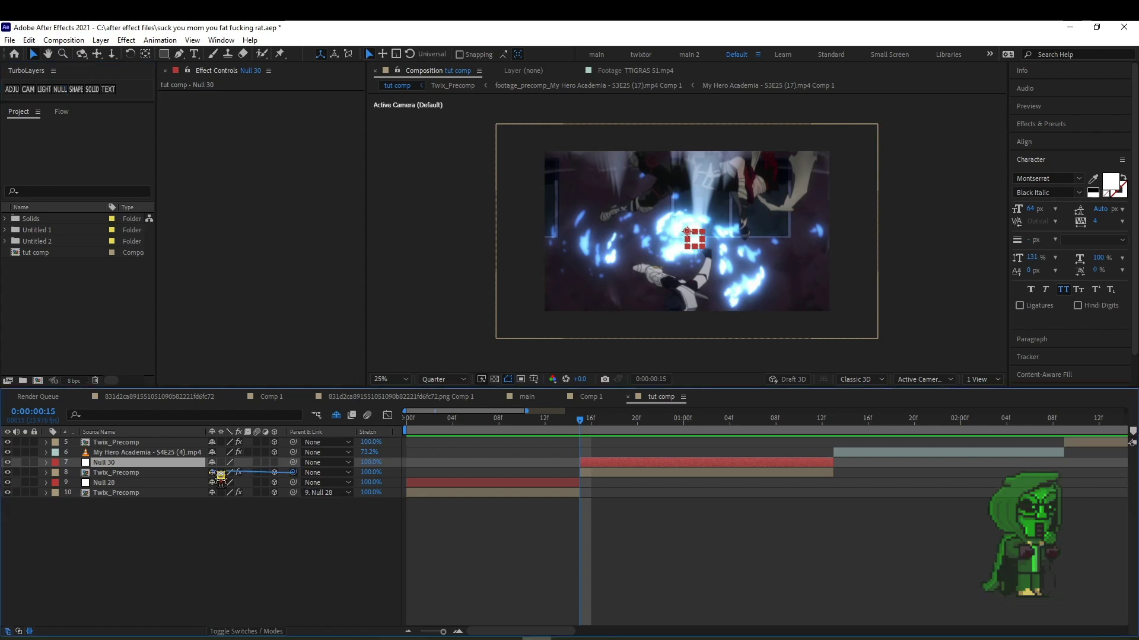
Keyframe Null 30's Position sliding from 1239,306 at frame 15 to 960,540 at 1:07; preview.
{"action": "key", "text": "p"}
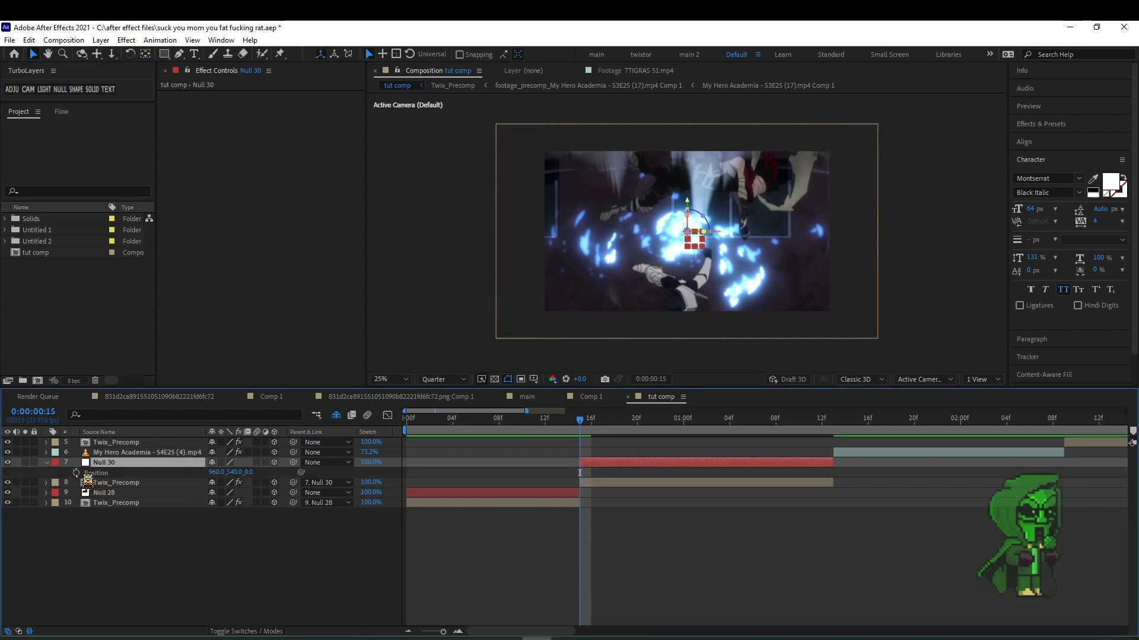
{"action": "left_click", "coordinate": [90, 474]}
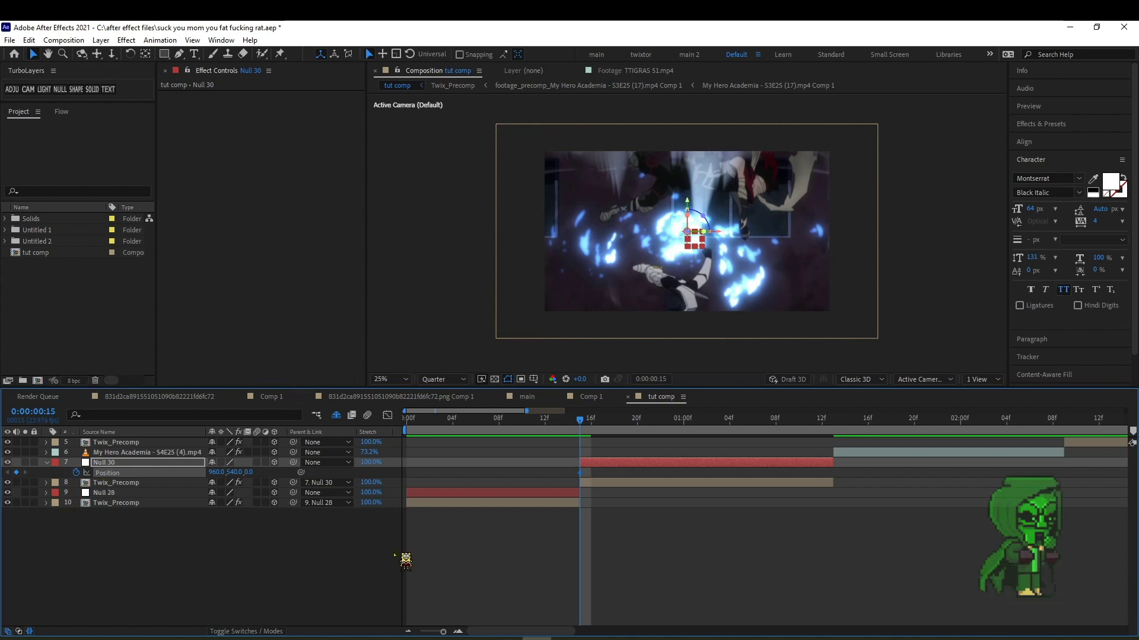
{"action": "left_click_drag", "start_coordinate": [593, 431], "coordinate": [772, 461]}
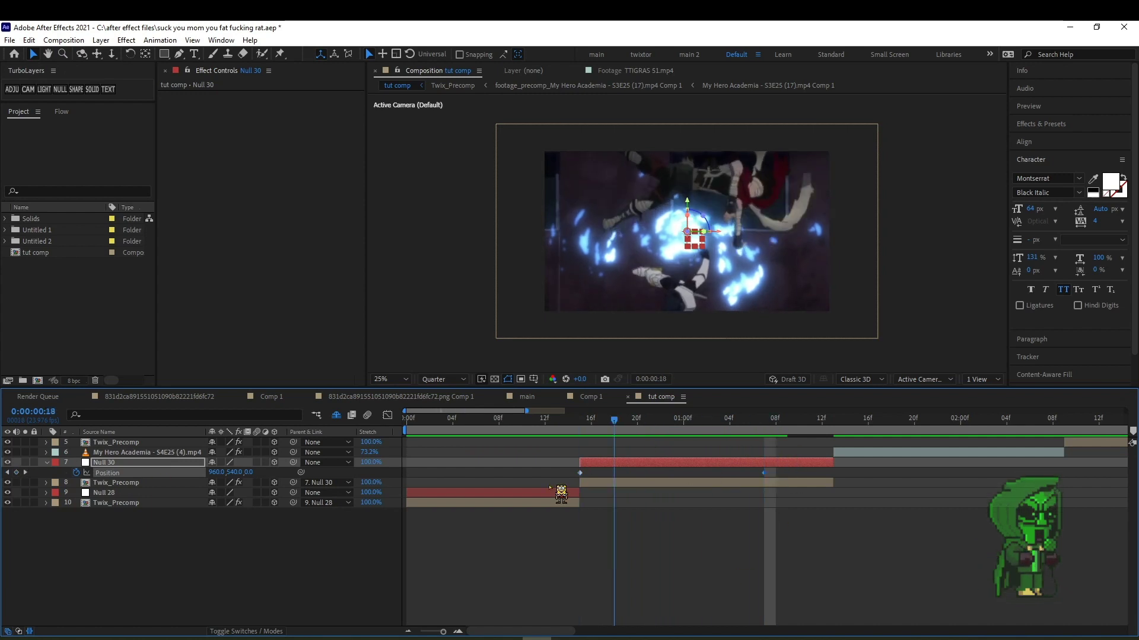
{"action": "key", "text": "j"}
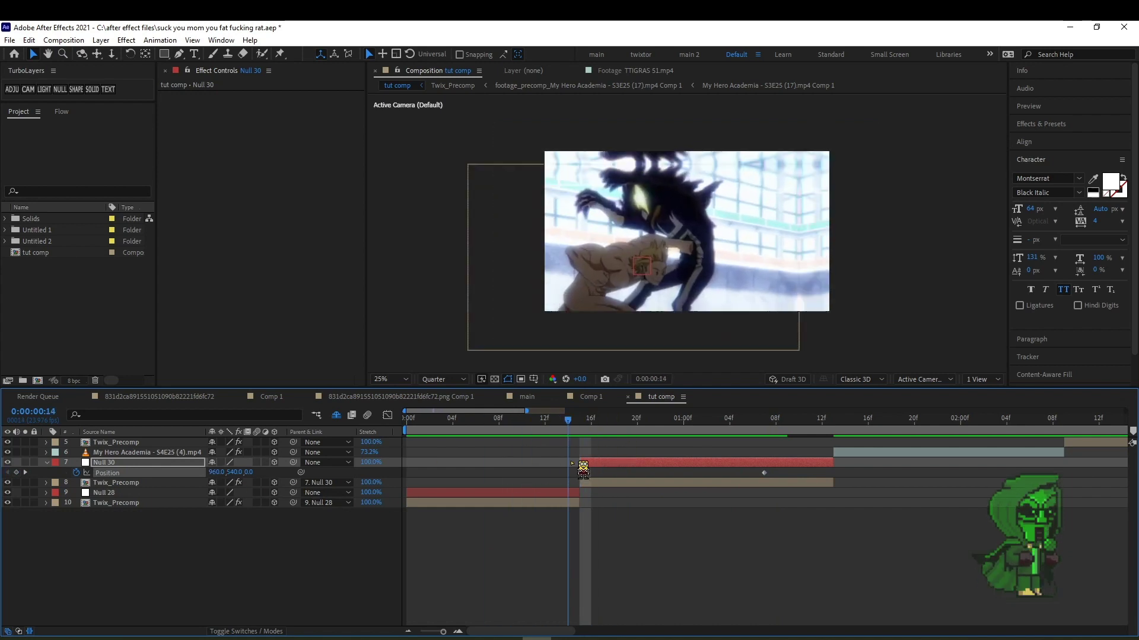
{"action": "left_click_drag", "start_coordinate": [210, 472], "coordinate": [322, 464]}
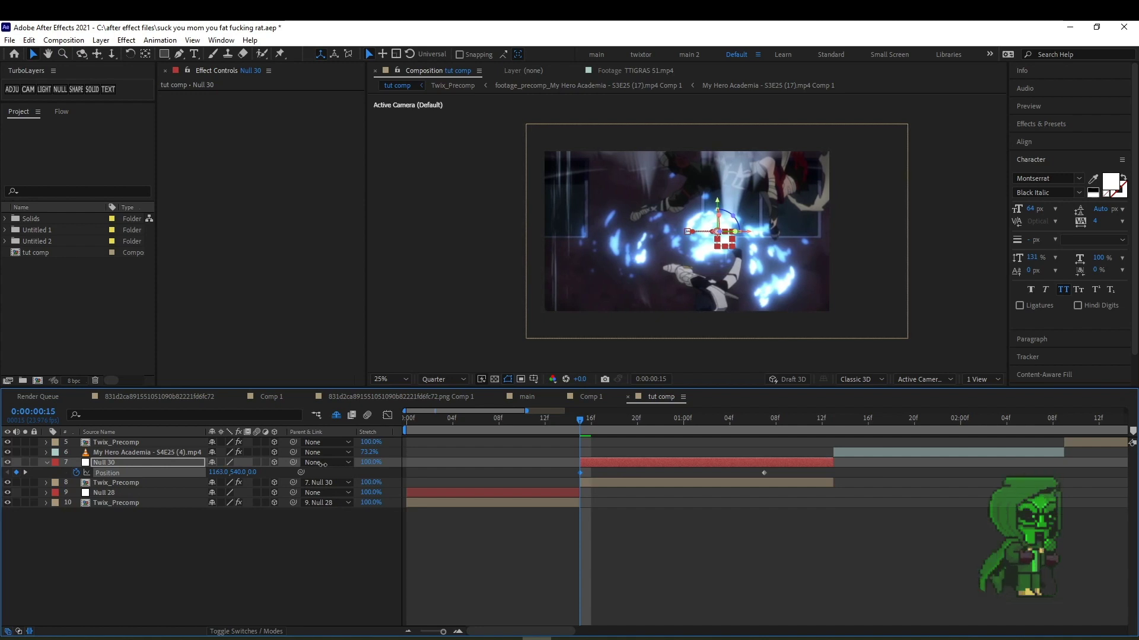
{"action": "left_click_drag", "start_coordinate": [322, 463], "coordinate": [366, 462]}
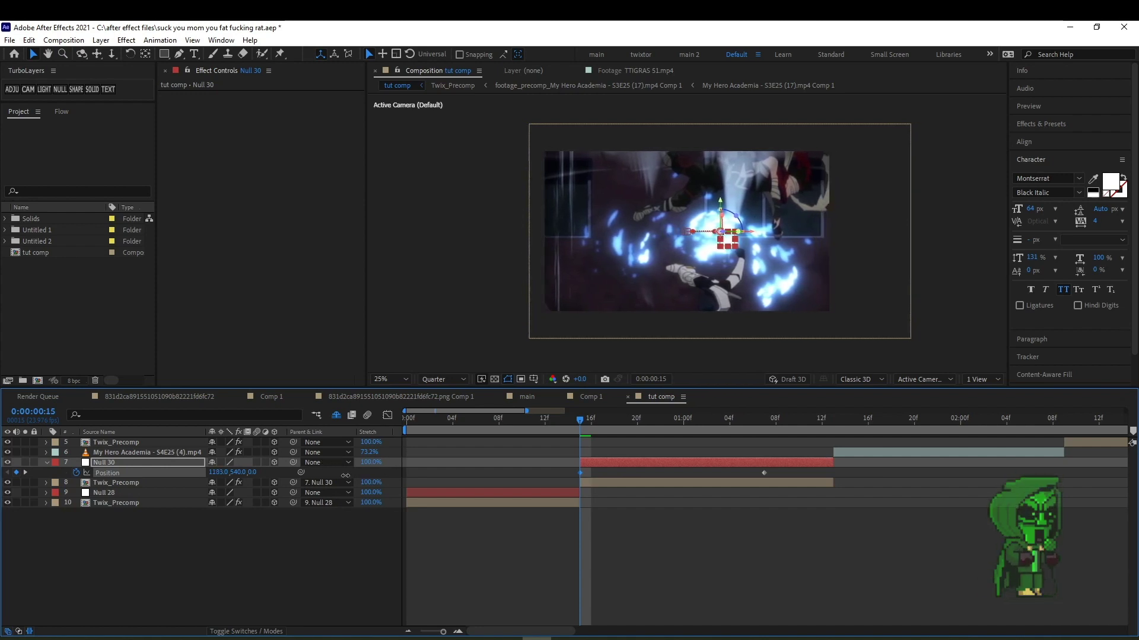
{"action": "mouse_move", "coordinate": [236, 472]}
{"action": "left_mouse_down"}
{"action": "mouse_move", "coordinate": [200, 502]}
{"action": "mouse_move", "coordinate": [87, 506]}
{"action": "left_mouse_up"}
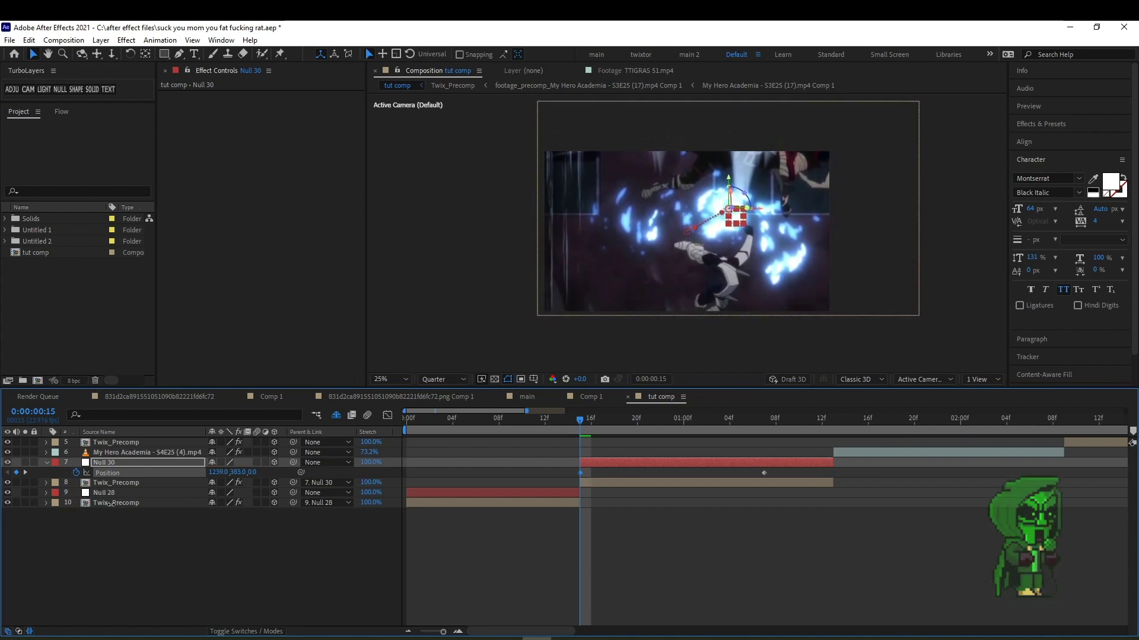
{"action": "key", "text": "space"}
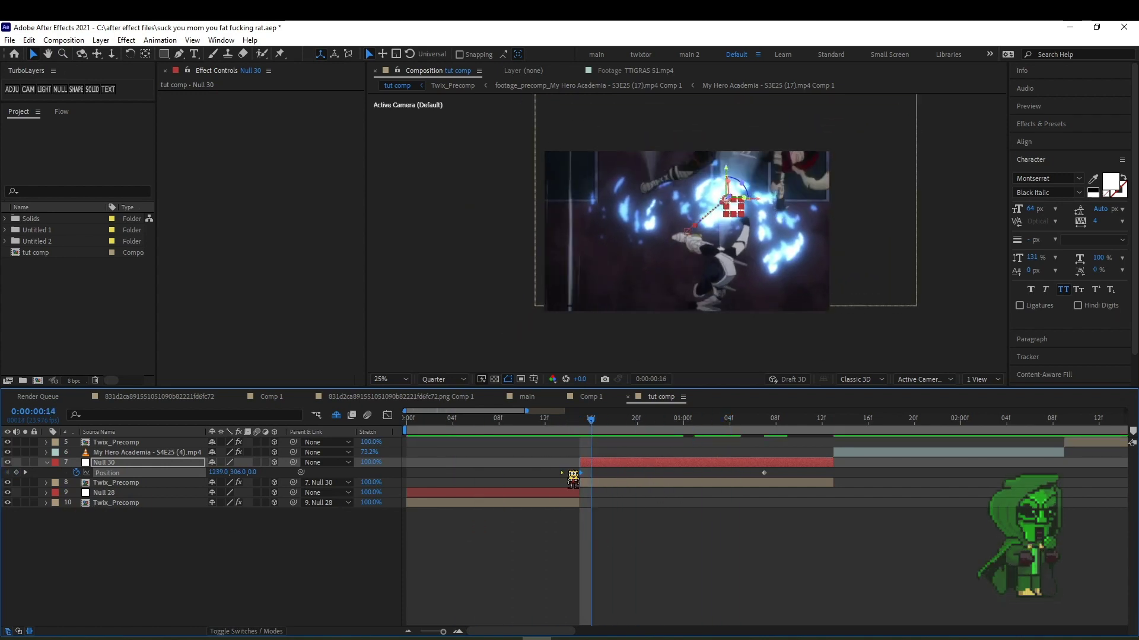
{"action": "key", "text": "j"}
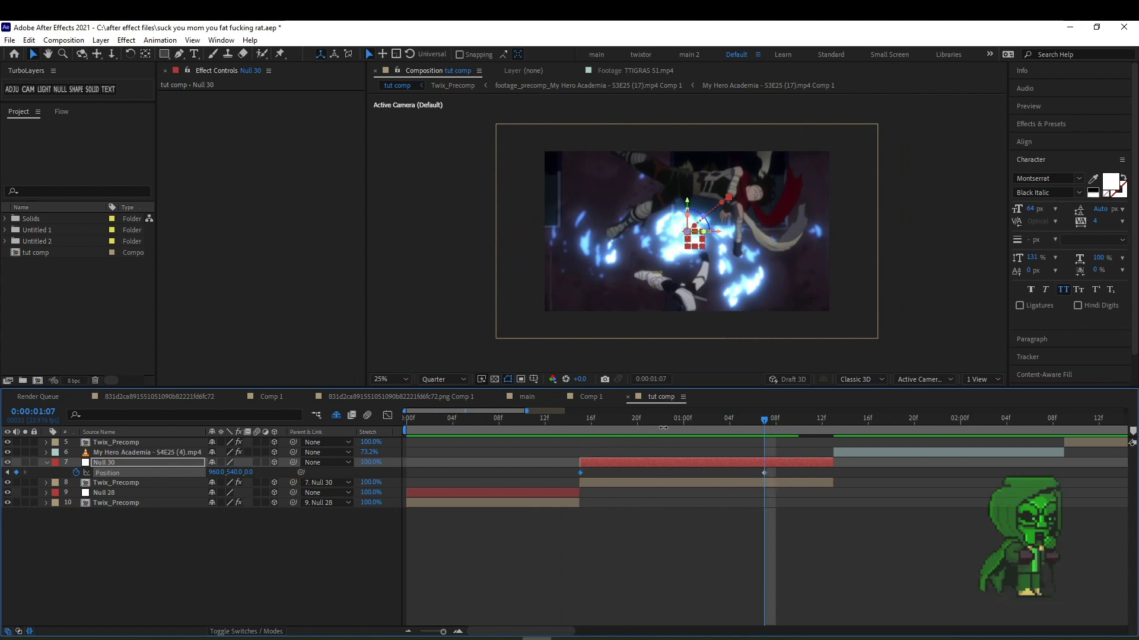
{"action": "key", "text": "space"}
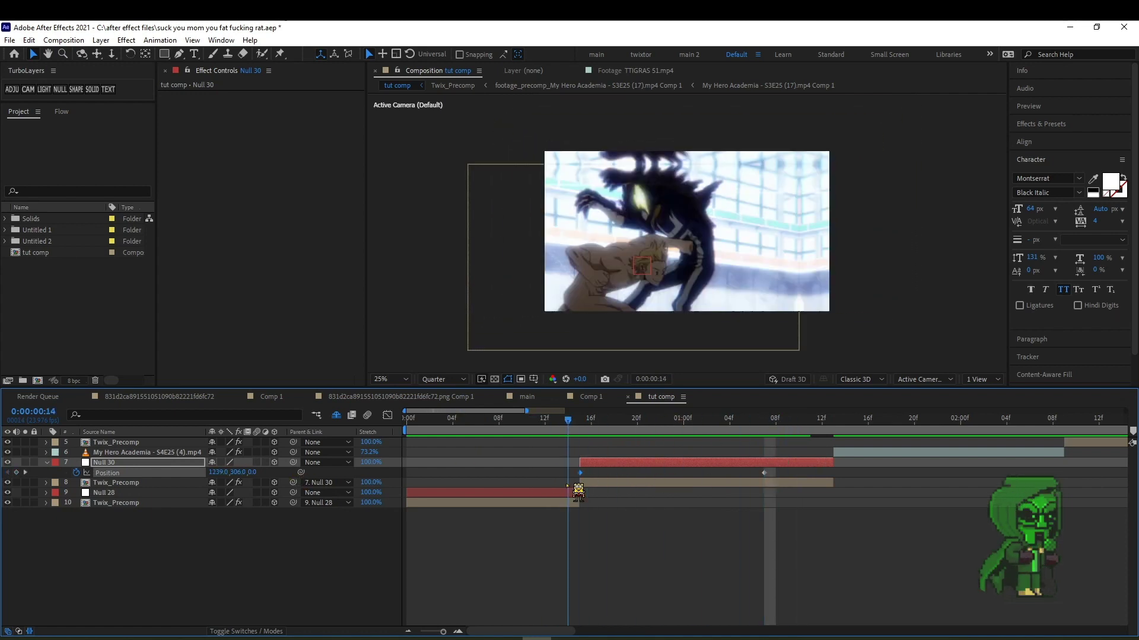
{"action": "left_click_drag", "start_coordinate": [792, 475], "coordinate": [552, 493]}
{"action": "left_click", "coordinate": [76, 111]}
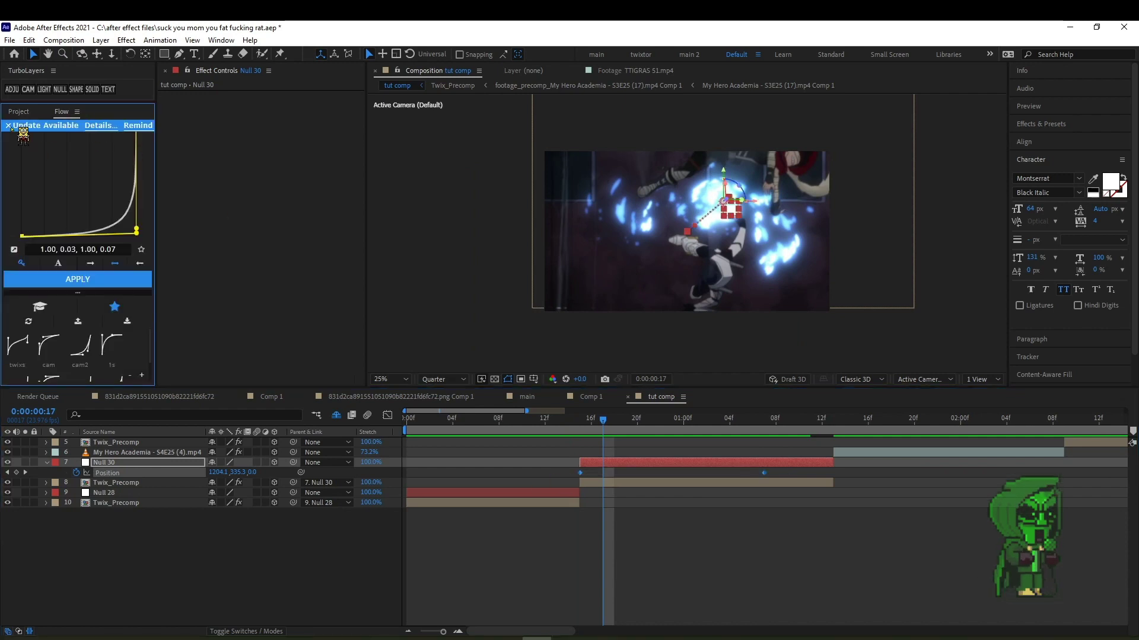
{"action": "left_click", "coordinate": [8, 125]}
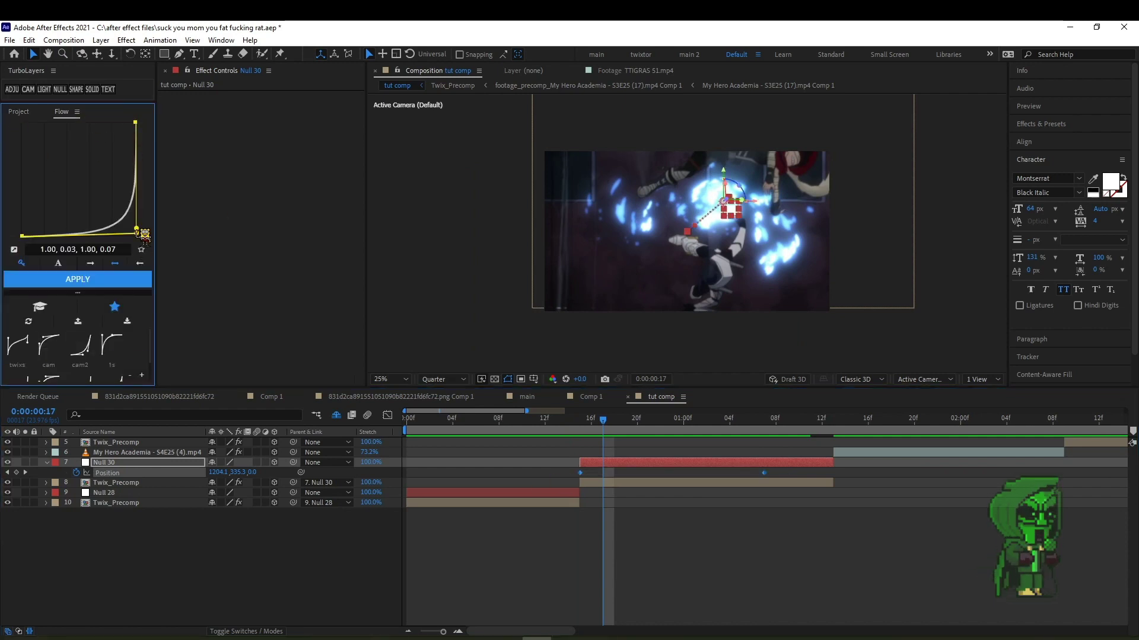
{"action": "left_click_drag", "start_coordinate": [139, 229], "coordinate": [11, 124]}
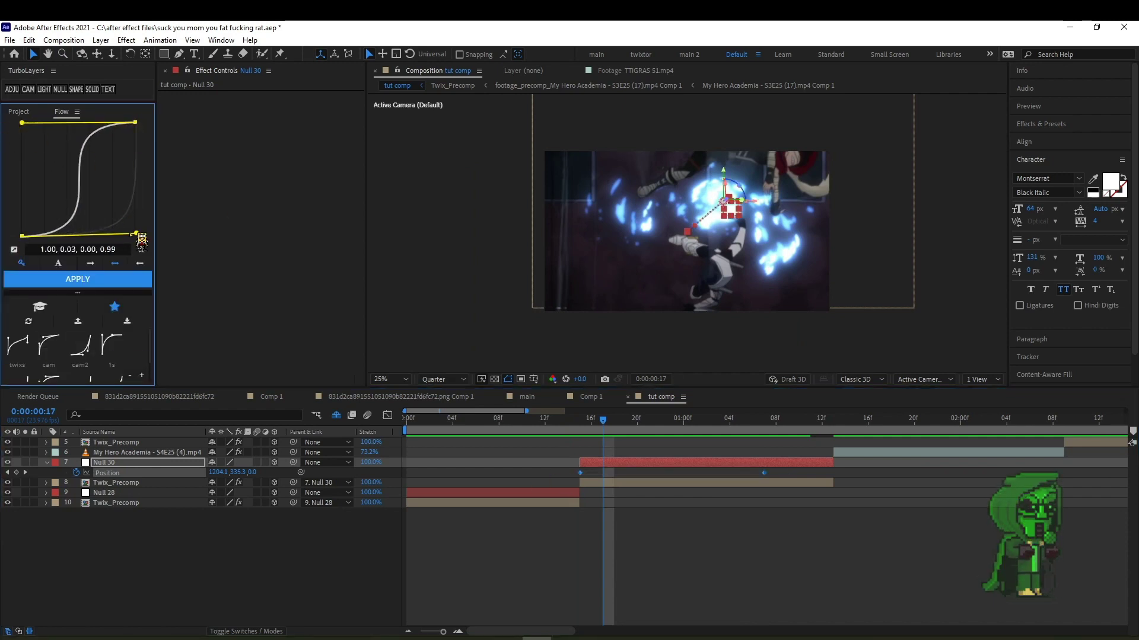
{"action": "left_click_drag", "start_coordinate": [138, 235], "coordinate": [22, 152]}
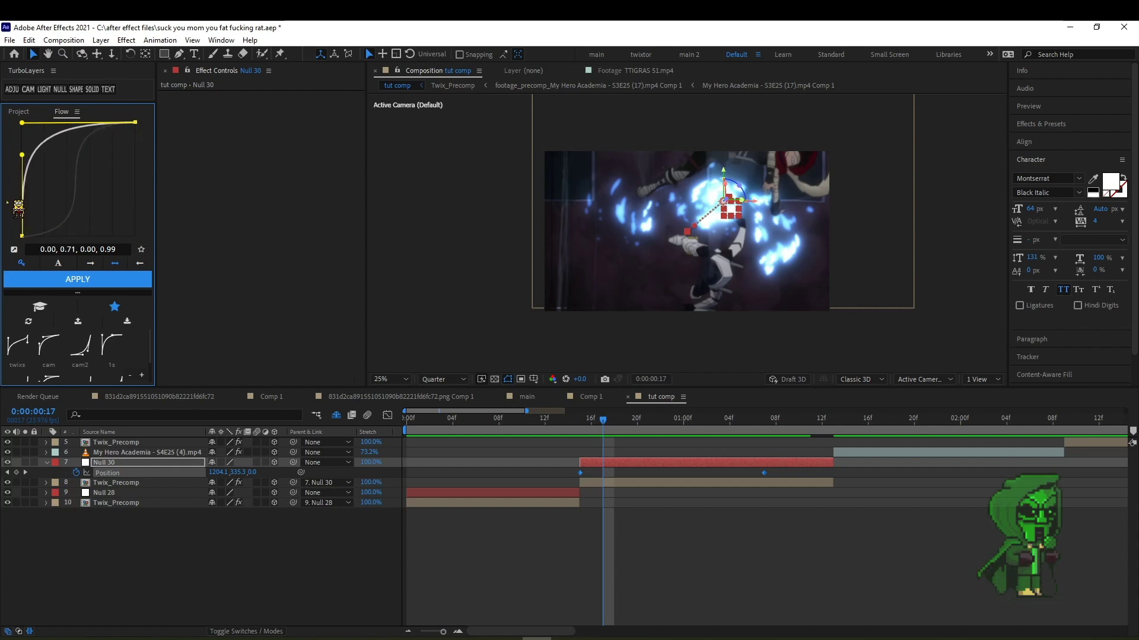
{"action": "left_click", "coordinate": [77, 279]}
{"action": "left_click_drag", "start_coordinate": [554, 418], "coordinate": [637, 418]}
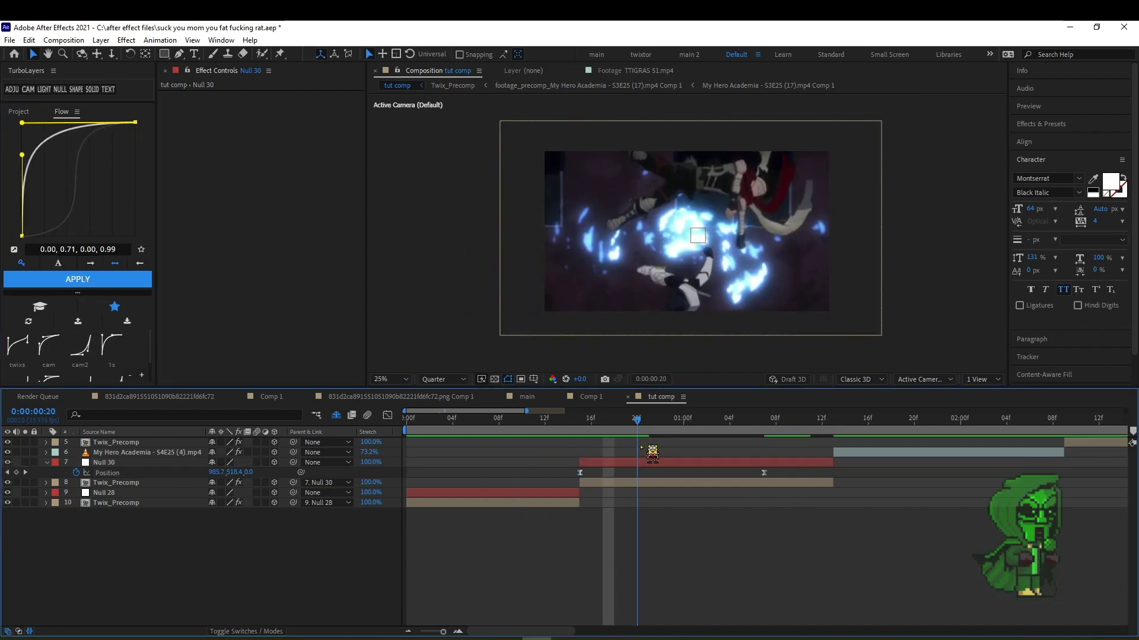
{"action": "key", "text": "space"}
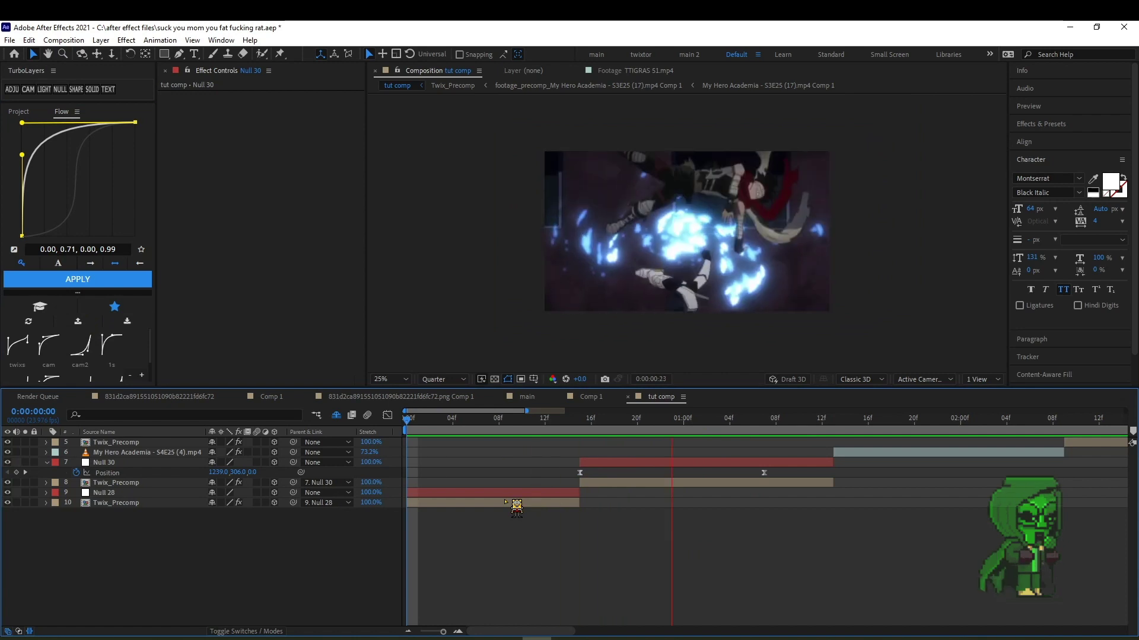
{"action": "key", "text": "space"}
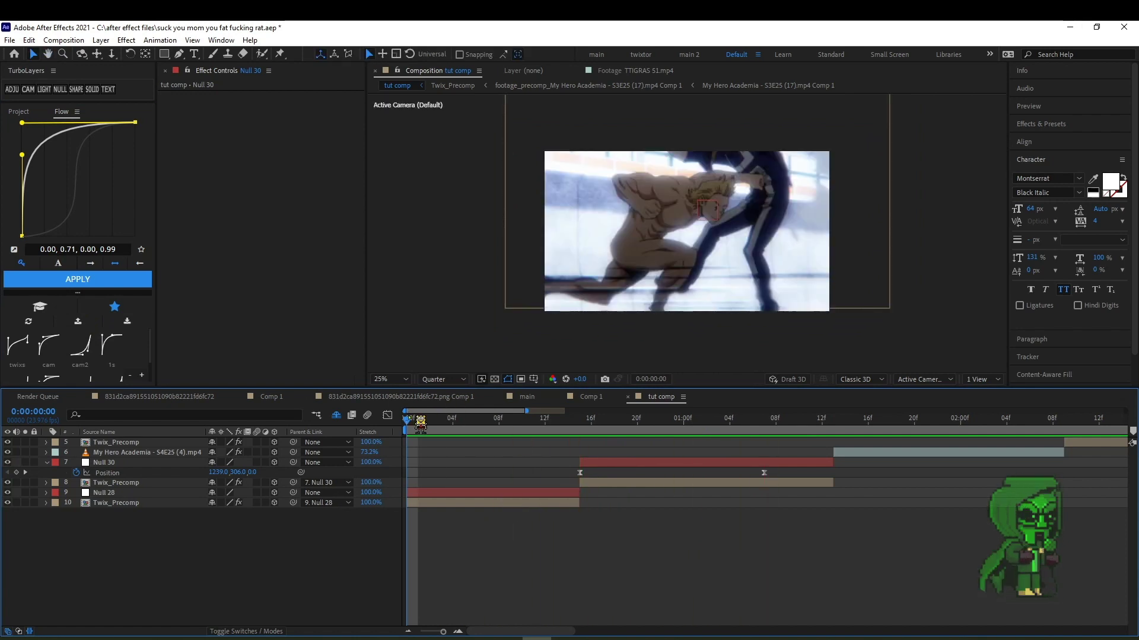
{"action": "left_click_drag", "start_coordinate": [421, 423], "coordinate": [795, 451]}
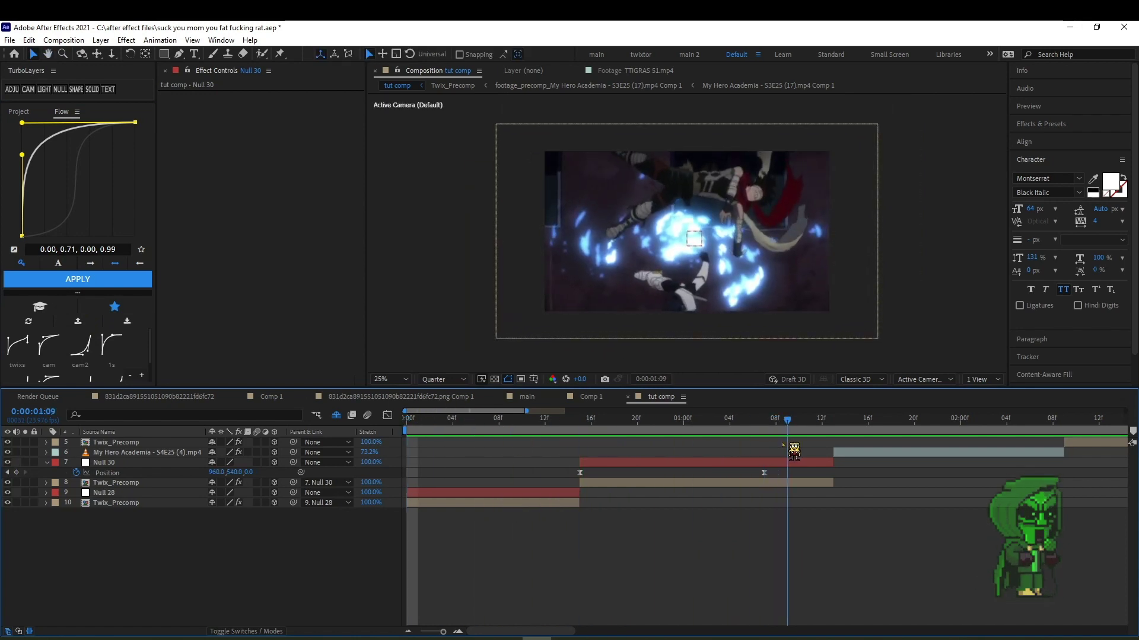
{"action": "mouse_move", "coordinate": [794, 451]}
{"action": "left_mouse_down"}
{"action": "mouse_move", "coordinate": [642, 451]}
{"action": "mouse_move", "coordinate": [764, 451]}
{"action": "left_mouse_up"}
{"action": "left_click", "coordinate": [764, 472]}
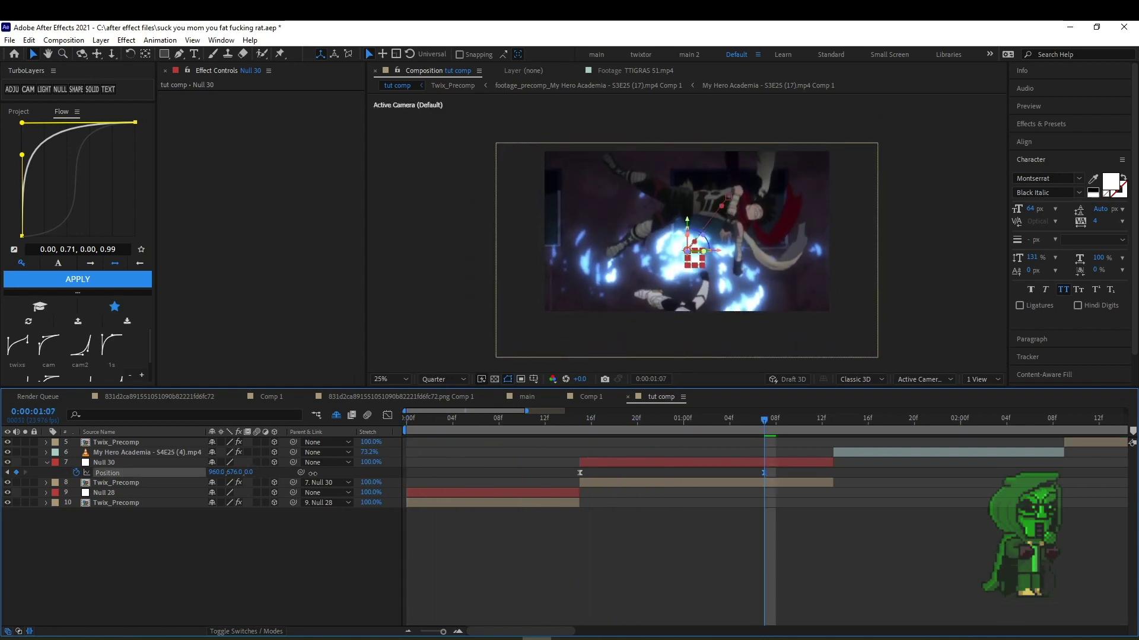
{"action": "key", "text": "space"}
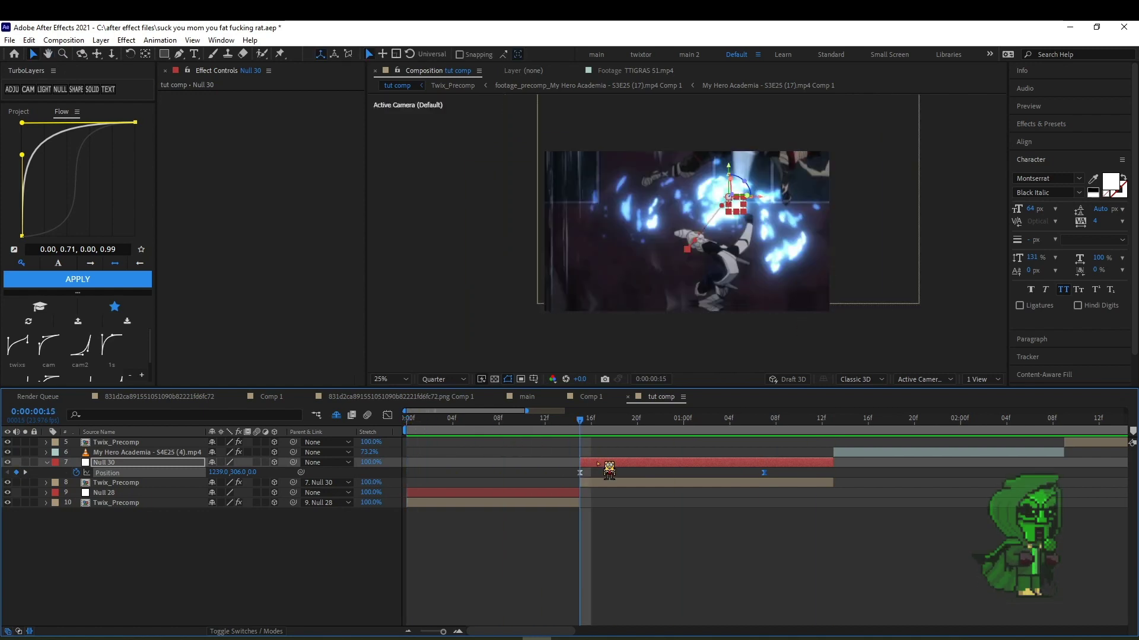
Add Null 31 and make it the parent of Null 30.
{"action": "left_click", "coordinate": [60, 89]}
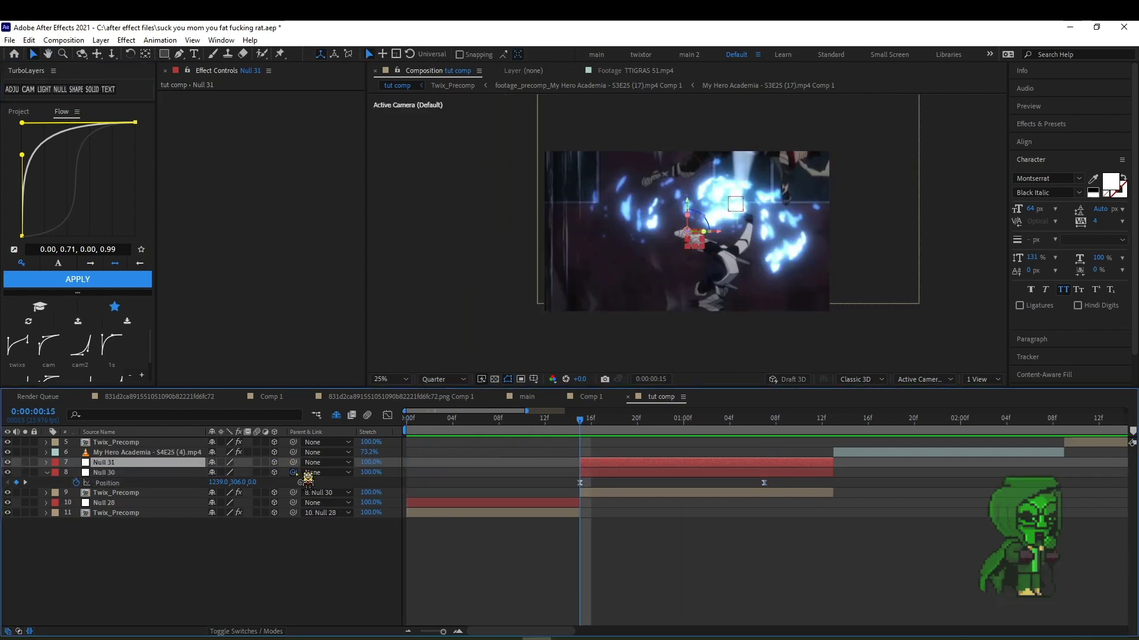
{"action": "left_click_drag", "start_coordinate": [293, 472], "coordinate": [104, 463]}
{"action": "key", "text": "p"}
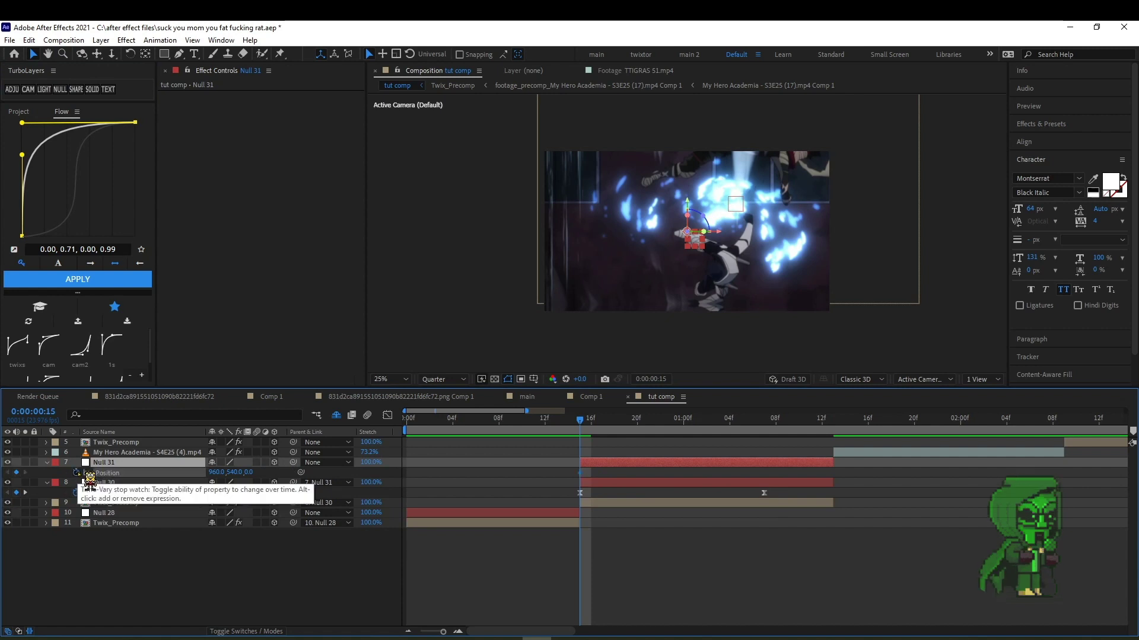
At 1:12, move Null 31's Position to 897, 548, -202.
{"action": "mouse_move", "coordinate": [593, 421]}
{"action": "left_mouse_down"}
{"action": "mouse_move", "coordinate": [822, 420]}
{"action": "mouse_move", "coordinate": [593, 478]}
{"action": "left_mouse_up"}
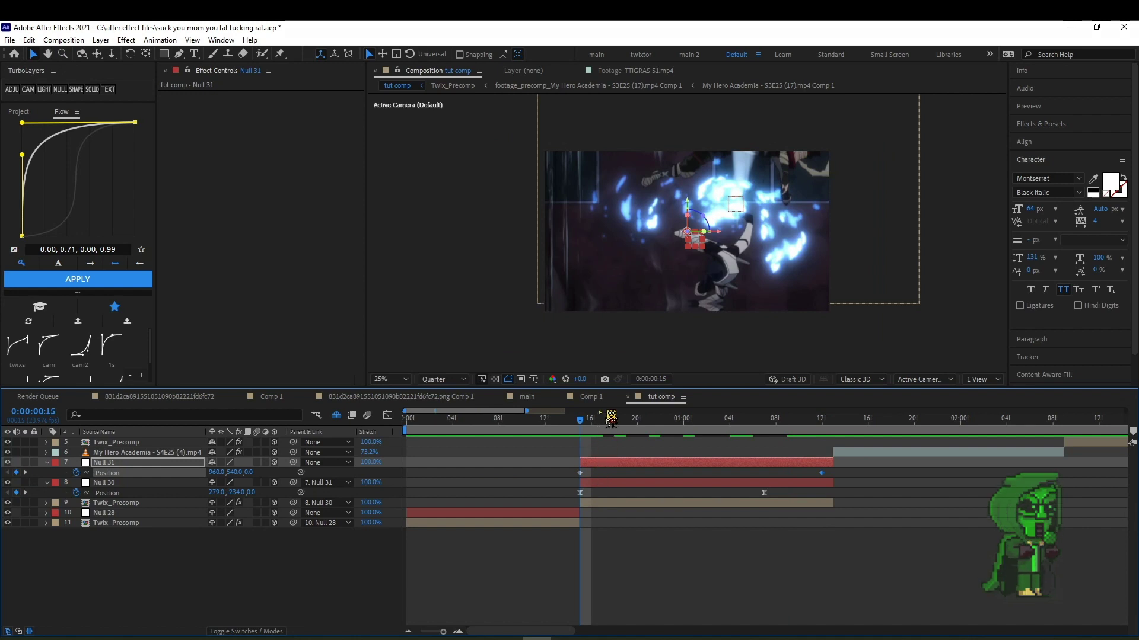
{"action": "left_click_drag", "start_coordinate": [610, 418], "coordinate": [825, 481]}
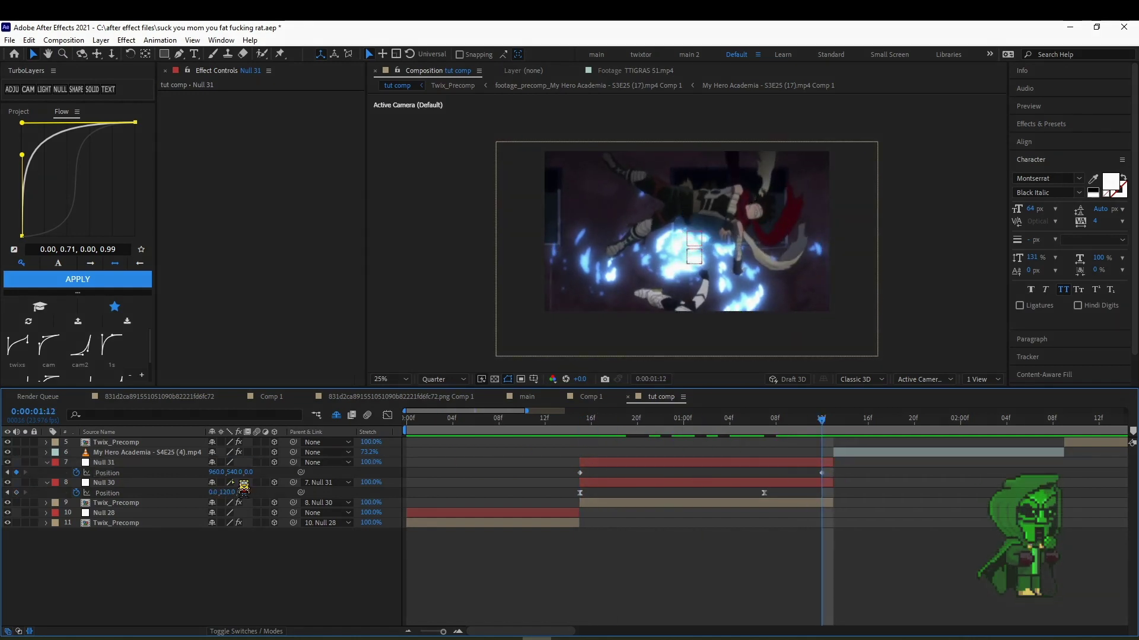
{"action": "mouse_move", "coordinate": [231, 481]}
{"action": "left_mouse_down"}
{"action": "mouse_move", "coordinate": [149, 486]}
{"action": "mouse_move", "coordinate": [190, 490]}
{"action": "left_mouse_up"}
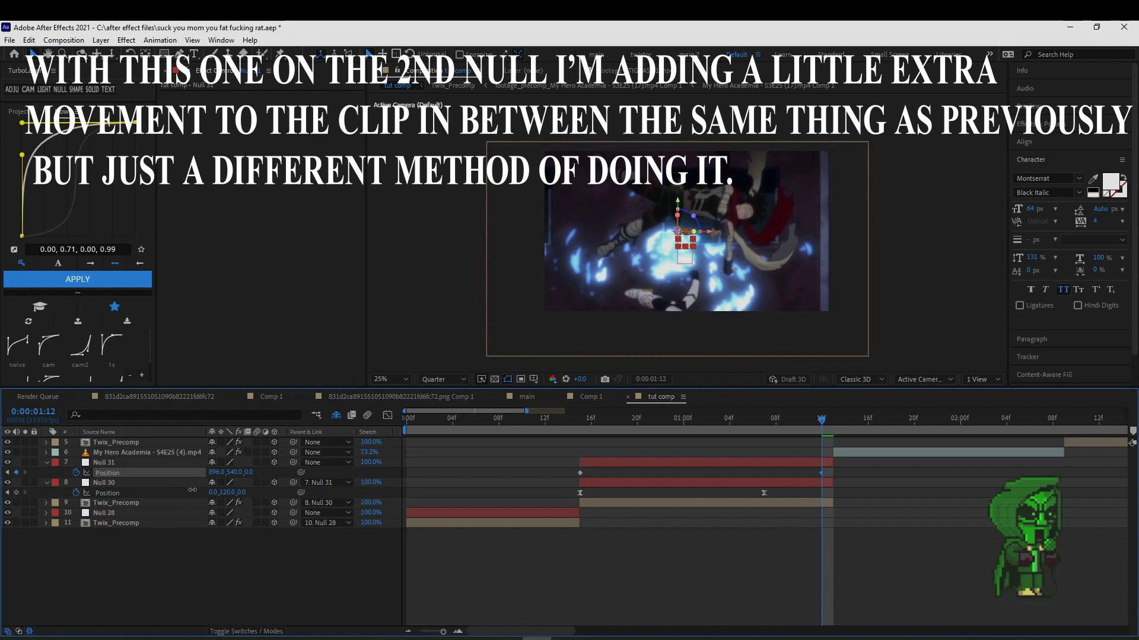
{"action": "mouse_move", "coordinate": [230, 473]}
{"action": "left_mouse_down"}
{"action": "mouse_move", "coordinate": [222, 480]}
{"action": "mouse_move", "coordinate": [234, 490]}
{"action": "mouse_move", "coordinate": [213, 490]}
{"action": "mouse_move", "coordinate": [229, 483]}
{"action": "left_mouse_up"}
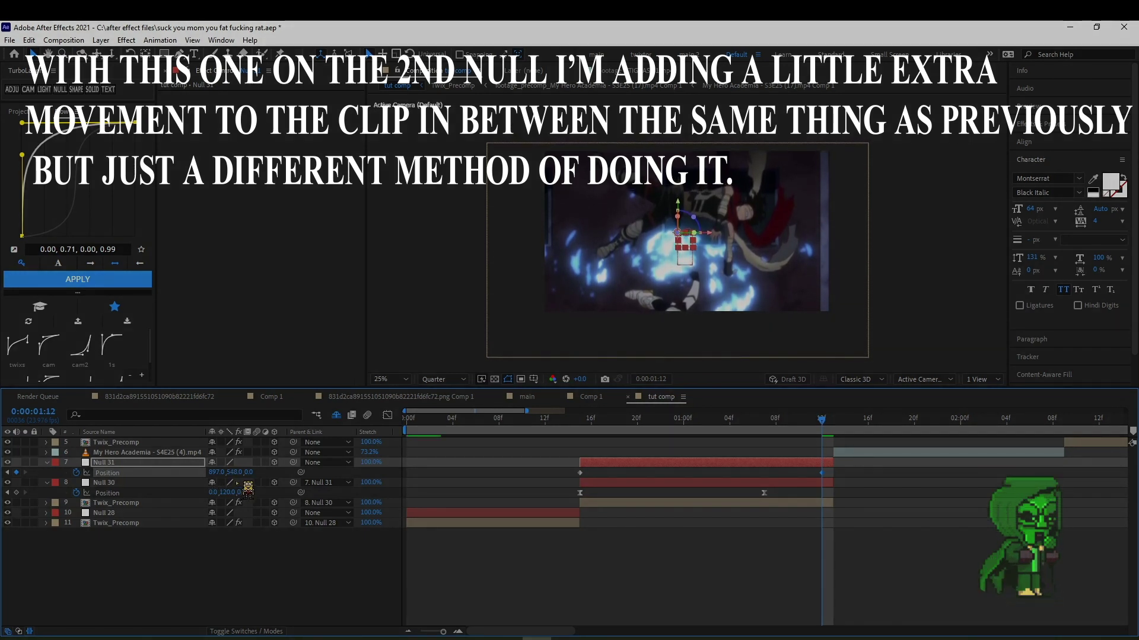
{"action": "left_click_drag", "start_coordinate": [248, 486], "coordinate": [148, 492]}
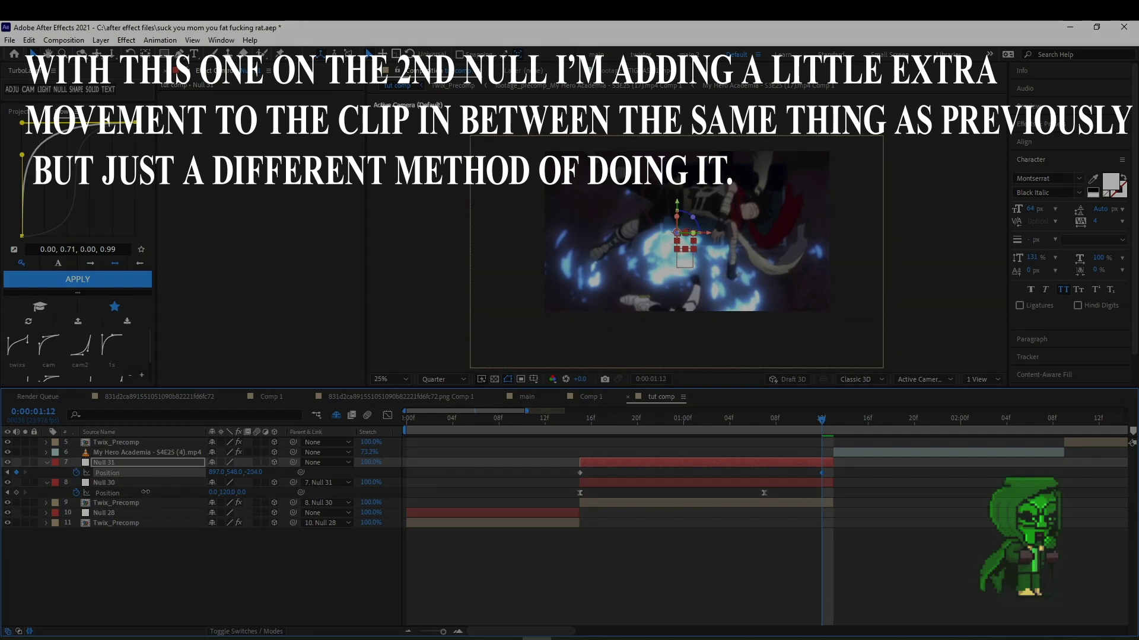
{"action": "left_click", "coordinate": [513, 474]}
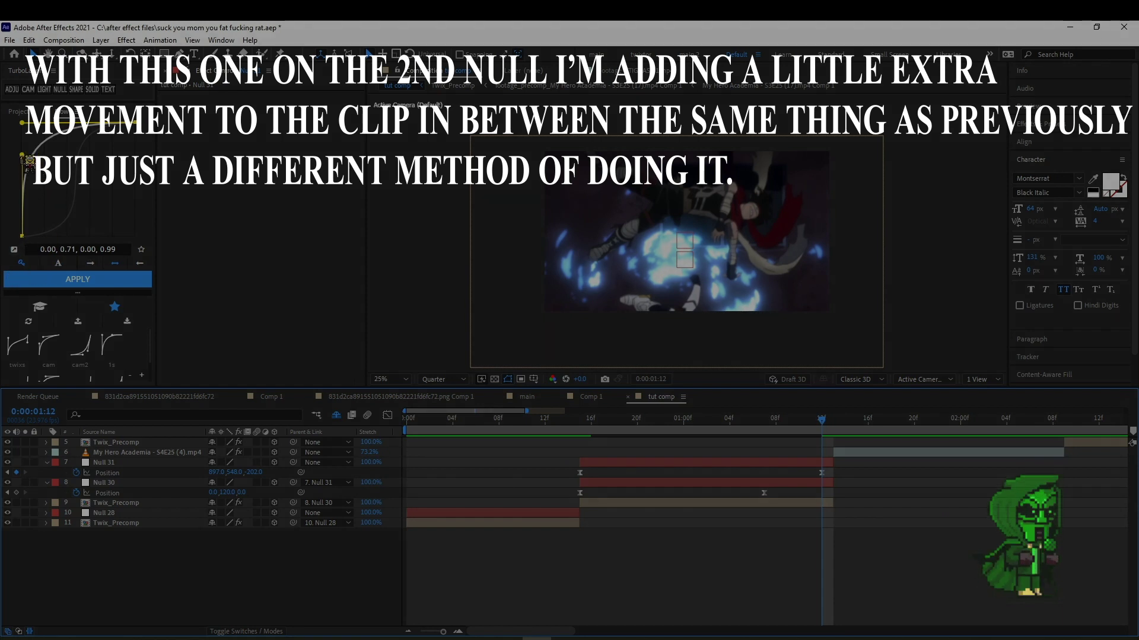
Shape a custom Flow ease curve, apply it to both Null 31 Position keyframes, and preview.
{"action": "left_click_drag", "start_coordinate": [28, 161], "coordinate": [42, 144]}
{"action": "left_click_drag", "start_coordinate": [66, 229], "coordinate": [39, 226]}
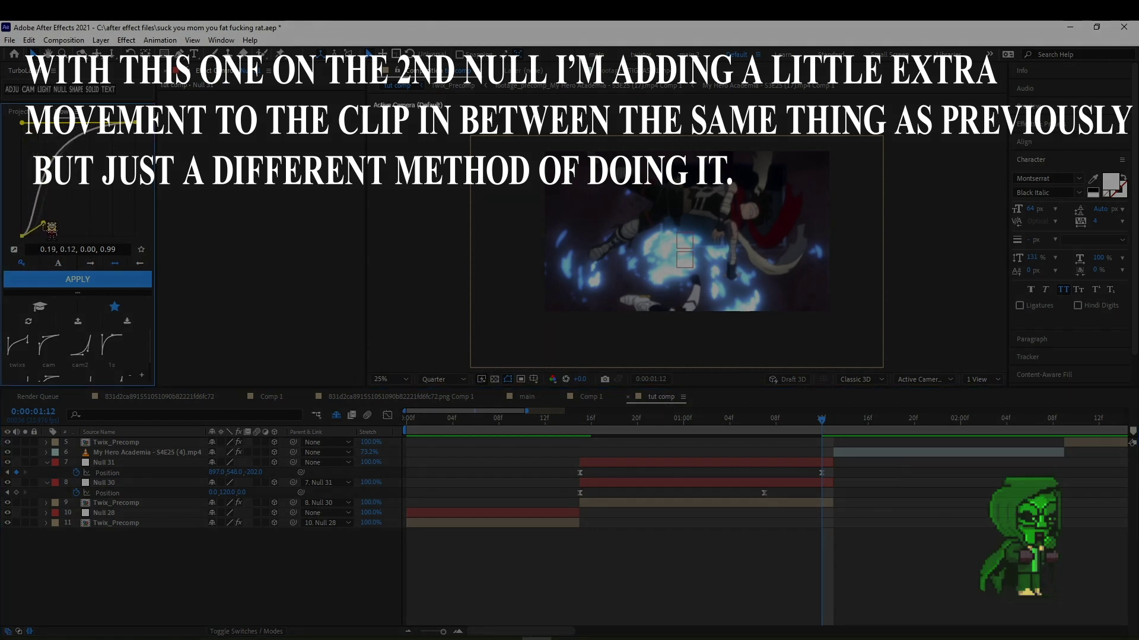
{"action": "left_click_drag", "start_coordinate": [22, 123], "coordinate": [68, 123]}
{"action": "left_click", "coordinate": [802, 461]}
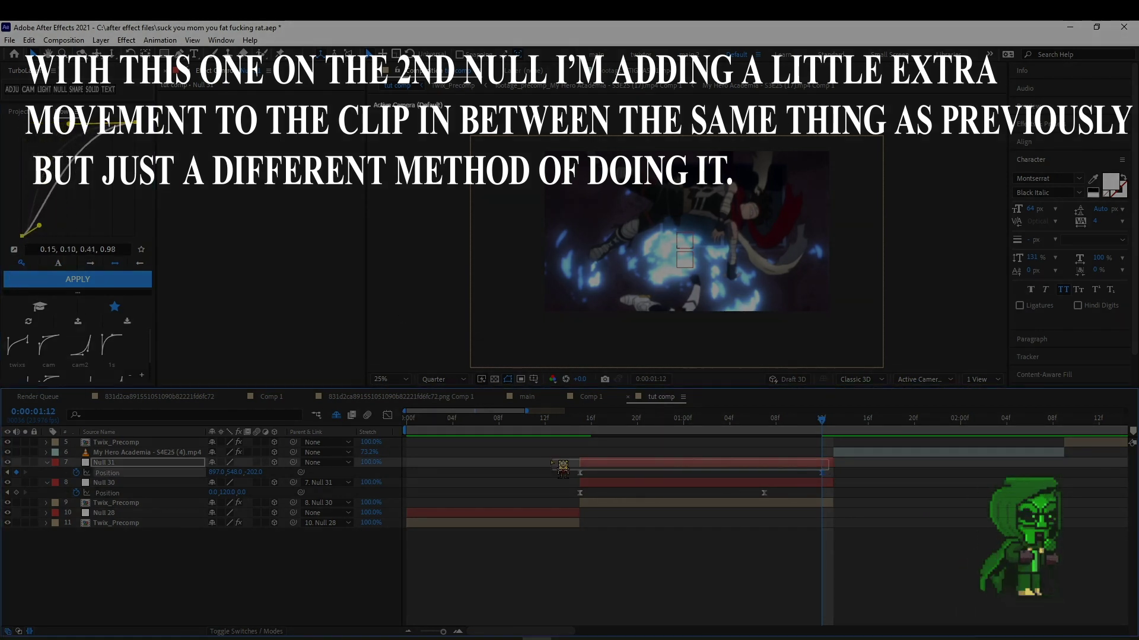
{"action": "left_click_drag", "start_coordinate": [831, 468], "coordinate": [569, 478]}
{"action": "left_click", "coordinate": [78, 279]}
{"action": "left_click", "coordinate": [729, 418]}
{"action": "key", "text": "space"}
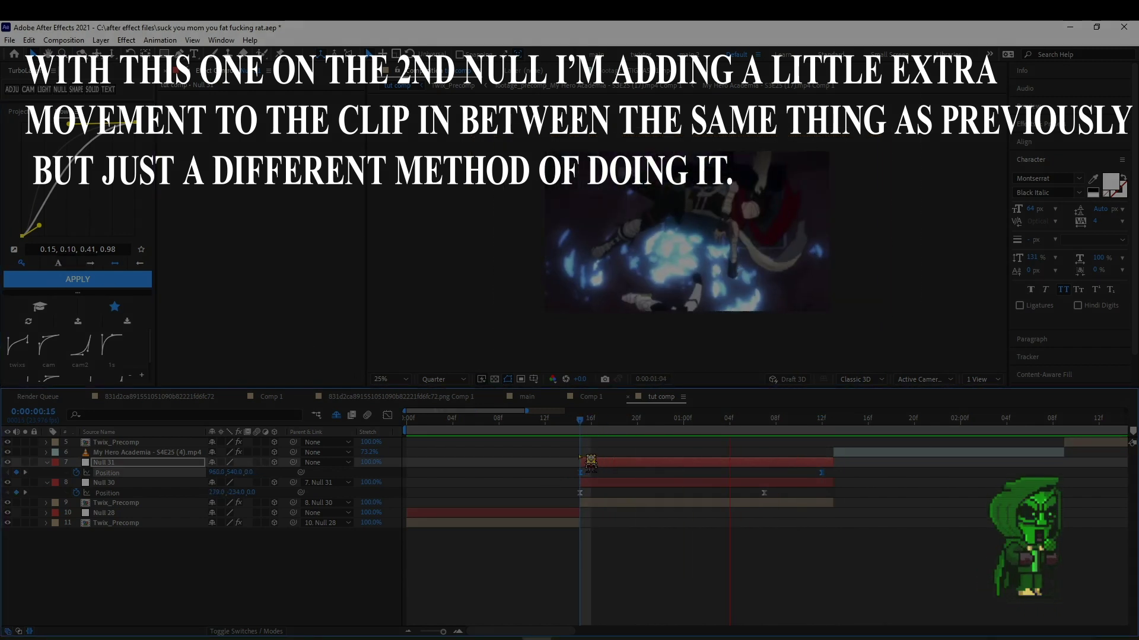
{"action": "key", "text": "space"}
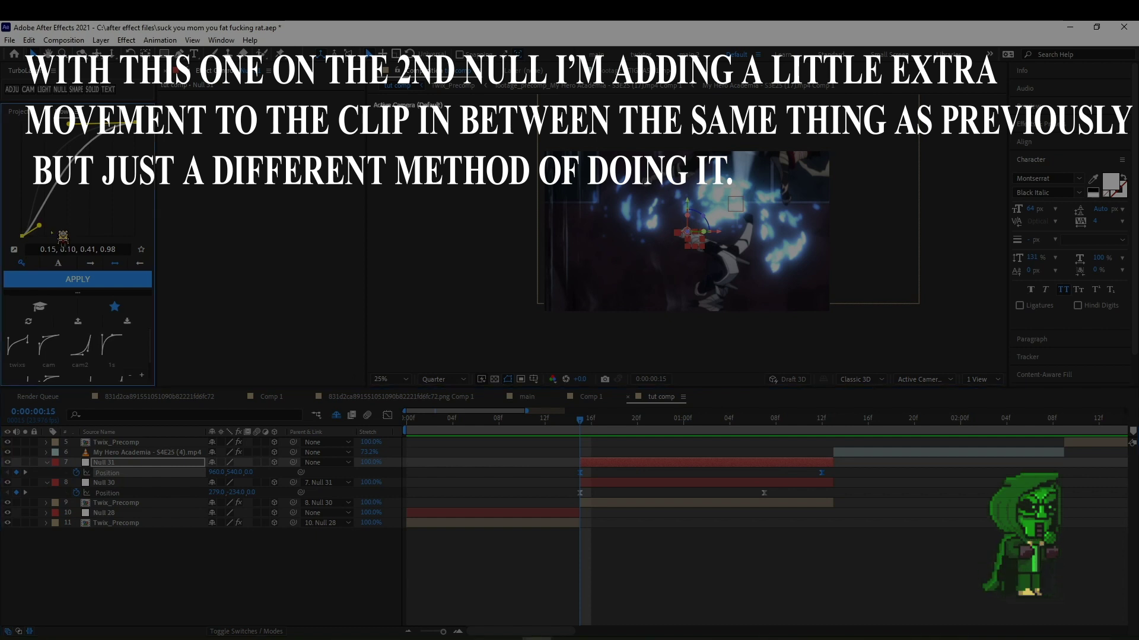
Soften the curve to 0.29, 0.08, 0.41, 0.98, reapply it, and preview.
{"action": "left_click_drag", "start_coordinate": [39, 226], "coordinate": [63, 230]}
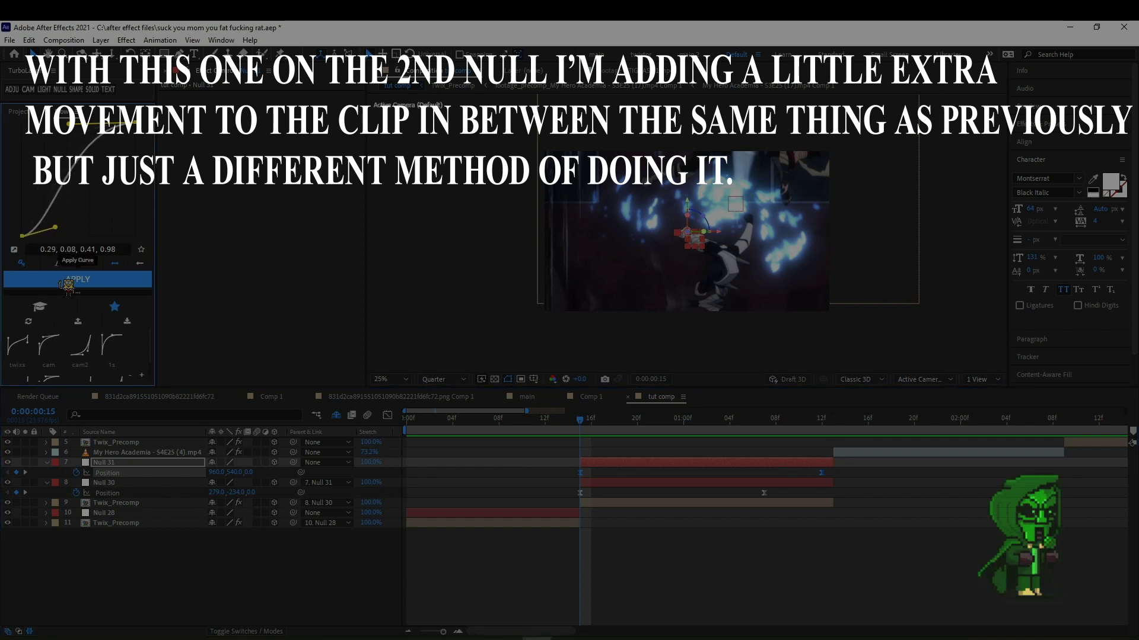
{"action": "left_click", "coordinate": [681, 455]}
{"action": "key", "text": "space"}
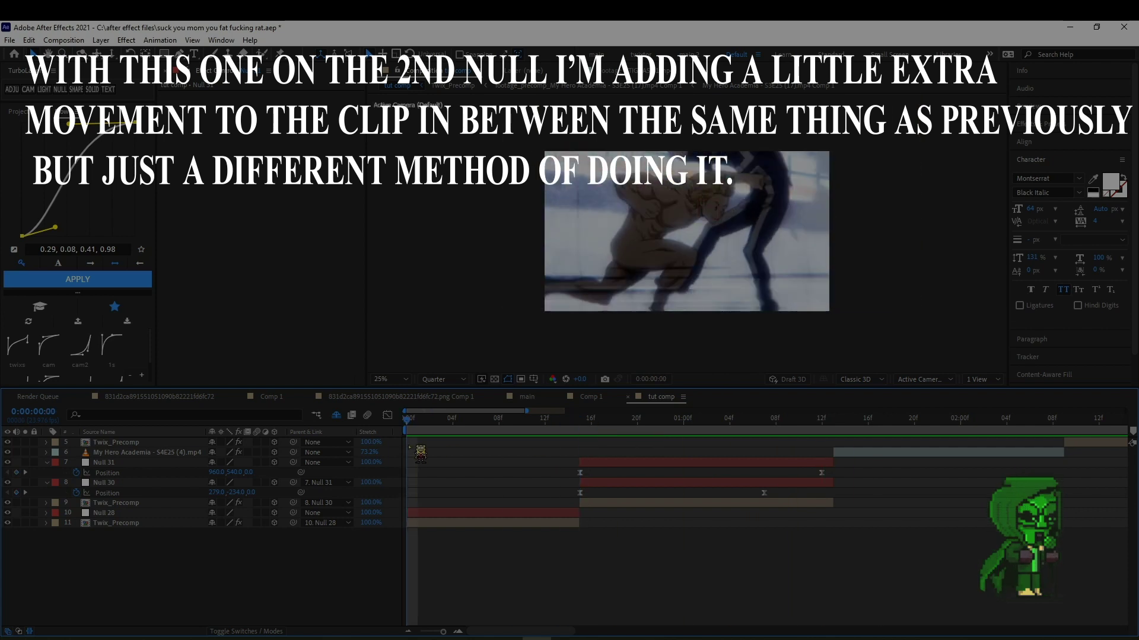
{"action": "key", "text": "Home"}
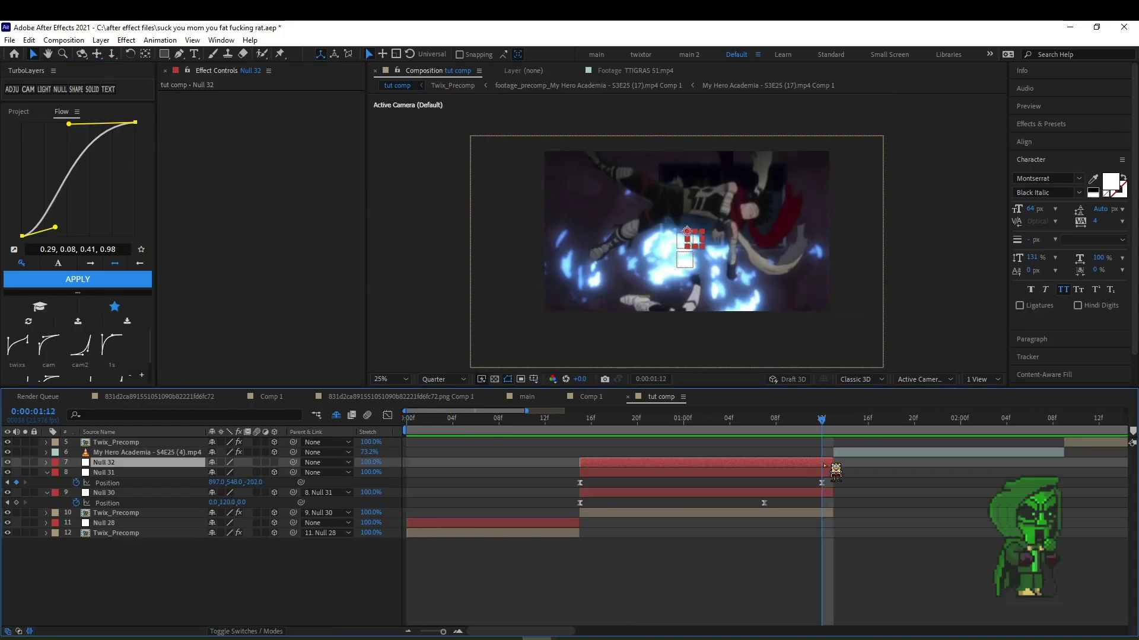
Add Null 32 Position keyframes at 1:12 and 1:03, both holding 960,540.
{"action": "key", "text": "p"}
{"action": "left_click", "coordinate": [76, 473]}
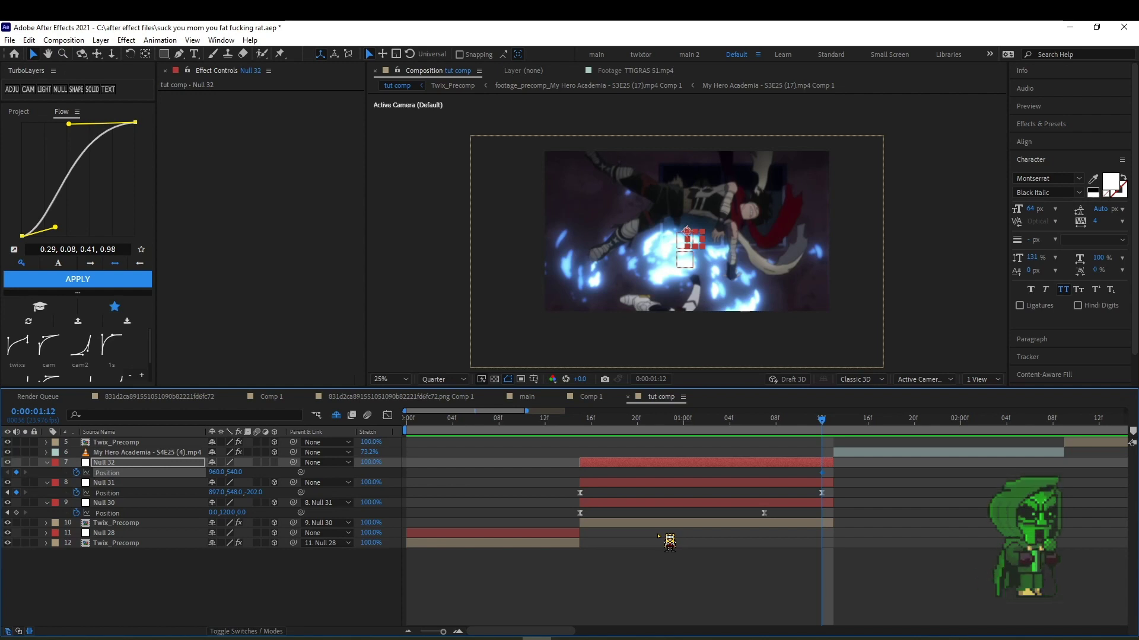
{"action": "left_click_drag", "start_coordinate": [818, 423], "coordinate": [799, 420]}
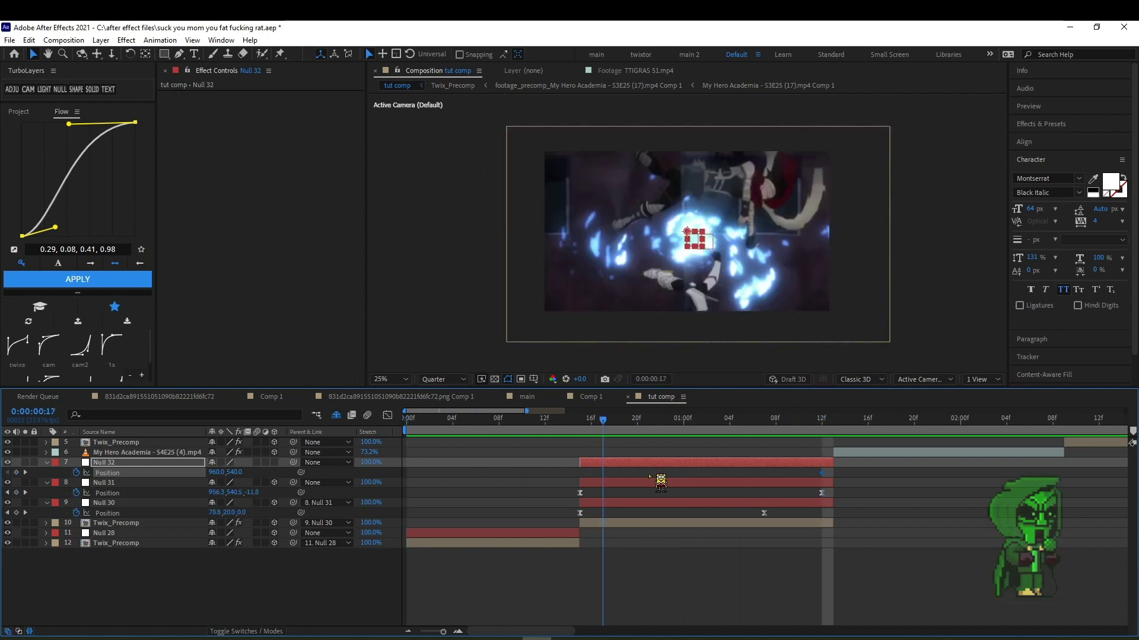
{"action": "key", "text": "k"}
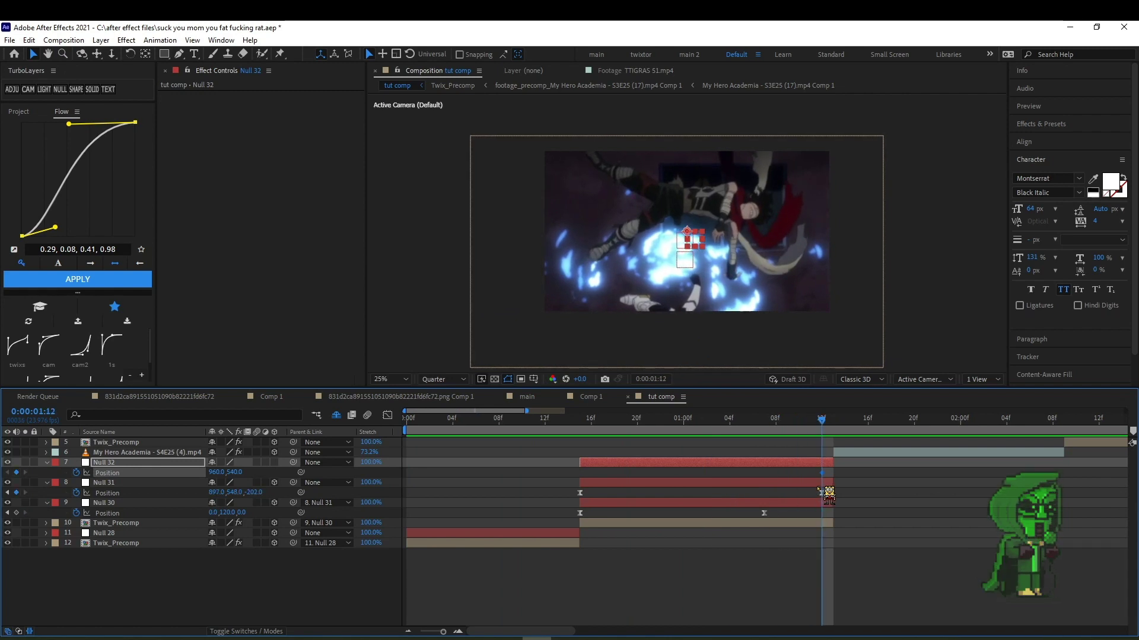
{"action": "left_click_drag", "start_coordinate": [821, 490], "coordinate": [719, 496]}
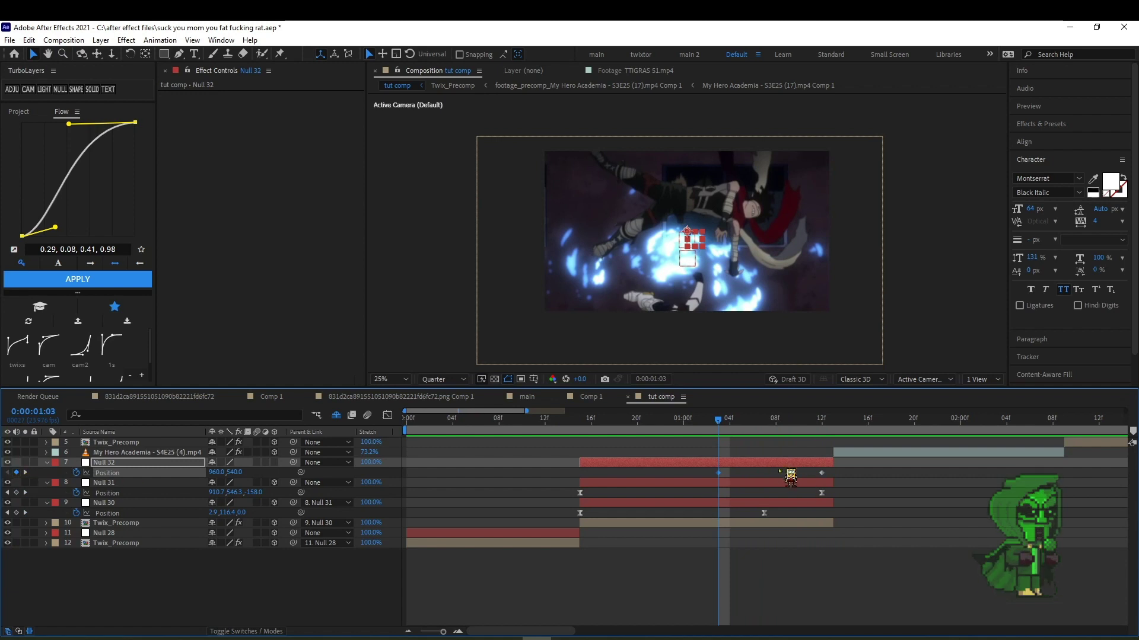
Separate Null 32's Position dimensions, make it 3D, and parent Null 31 to it.
{"action": "right_click", "coordinate": [195, 477]}
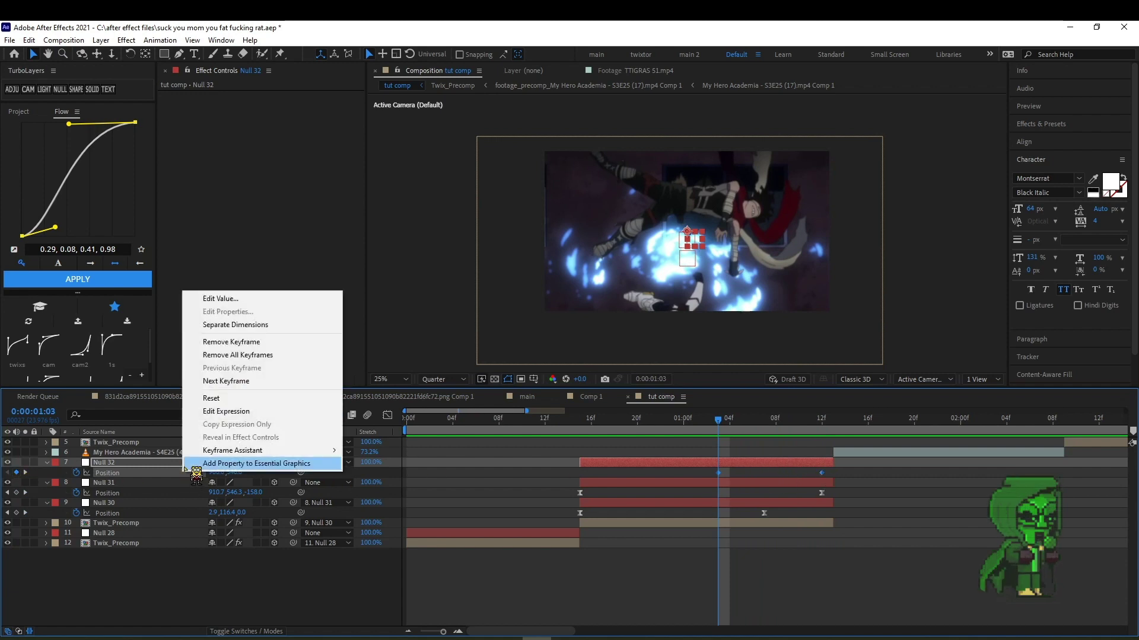
{"action": "left_click", "coordinate": [237, 325]}
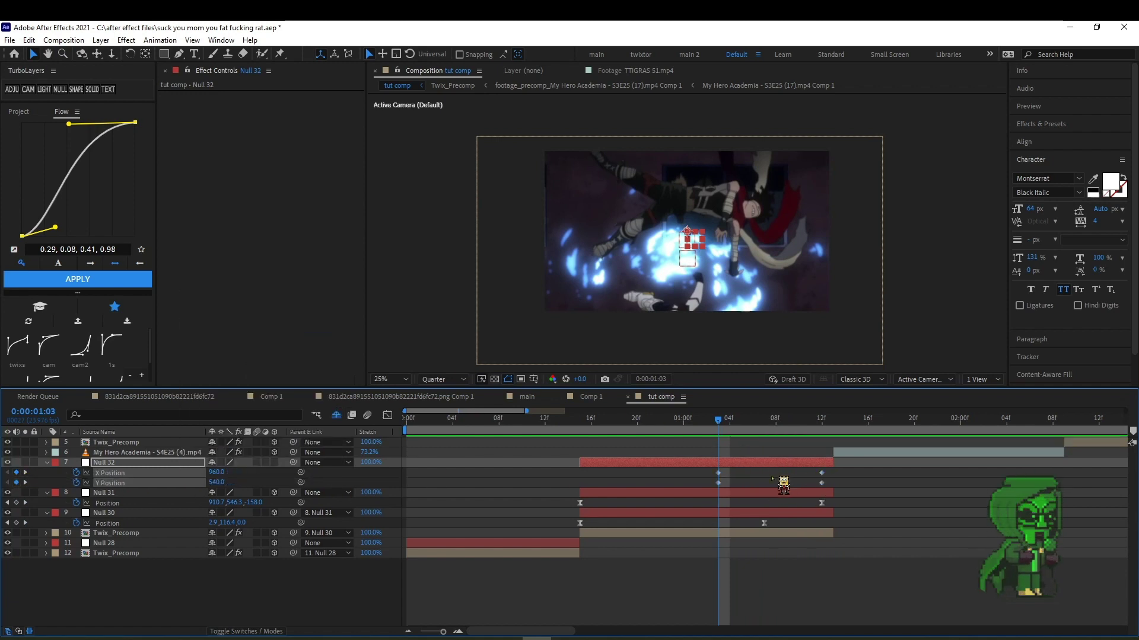
{"action": "left_click", "coordinate": [274, 463]}
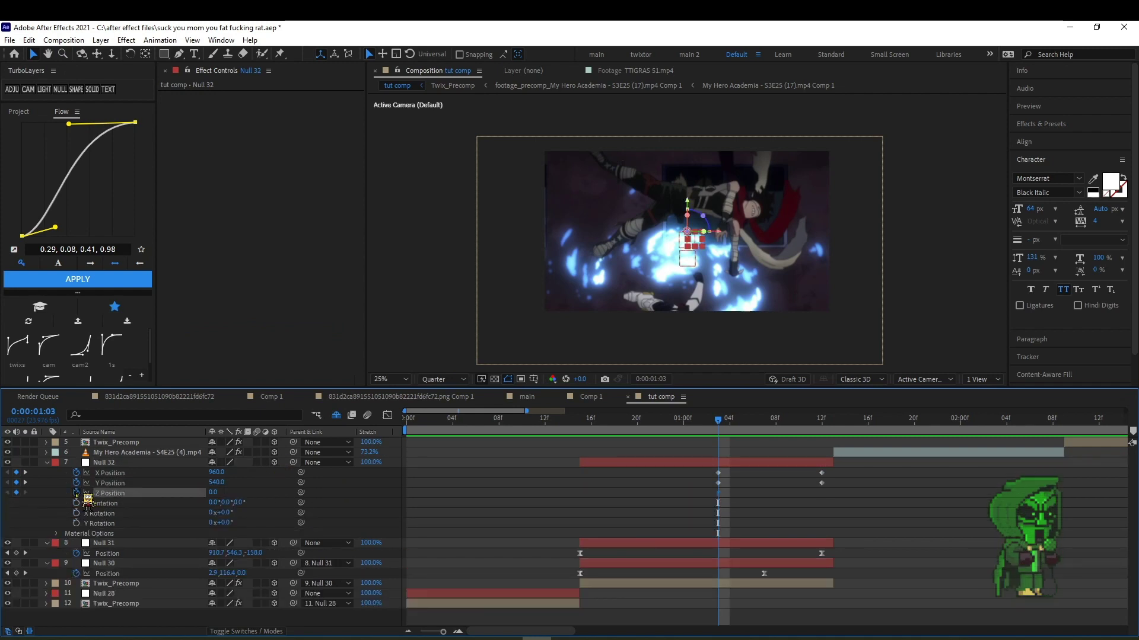
{"action": "key", "text": "p"}
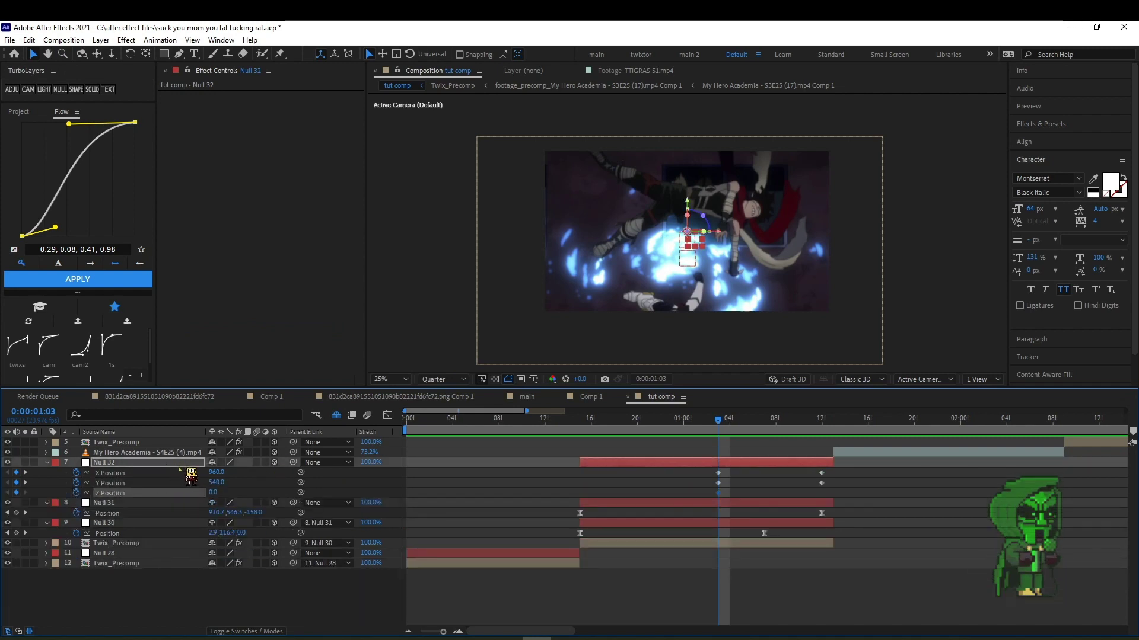
{"action": "left_click_drag", "start_coordinate": [294, 503], "coordinate": [119, 463]}
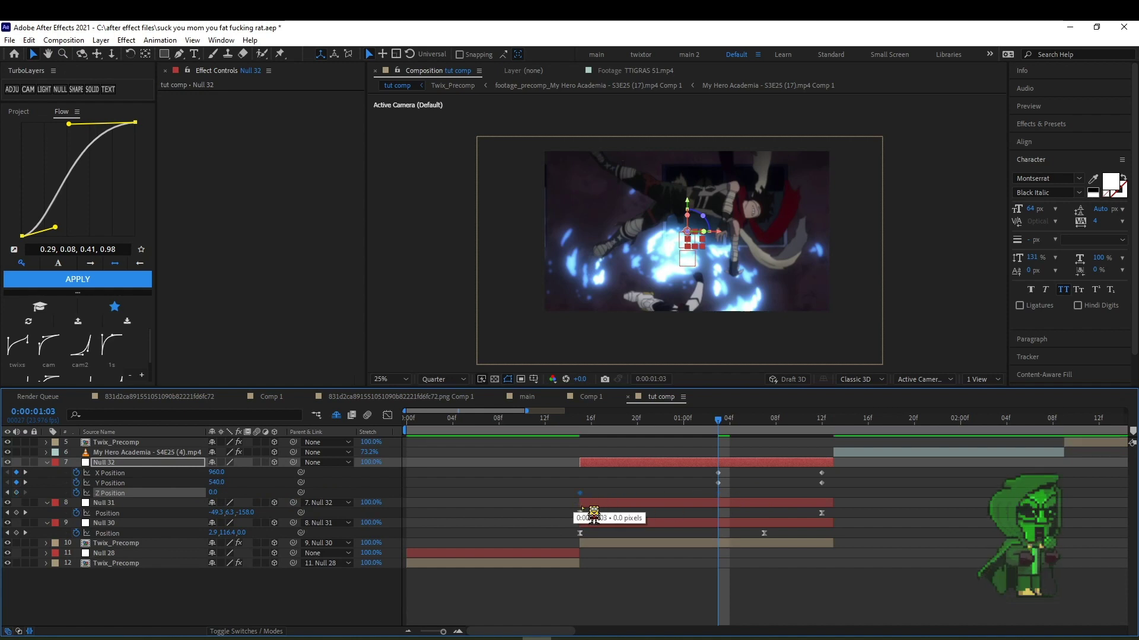
{"action": "left_click", "coordinate": [706, 492]}
At 1:12, keyframe Null 32's Z Position back to -230 and preview.
{"action": "key", "text": "k"}
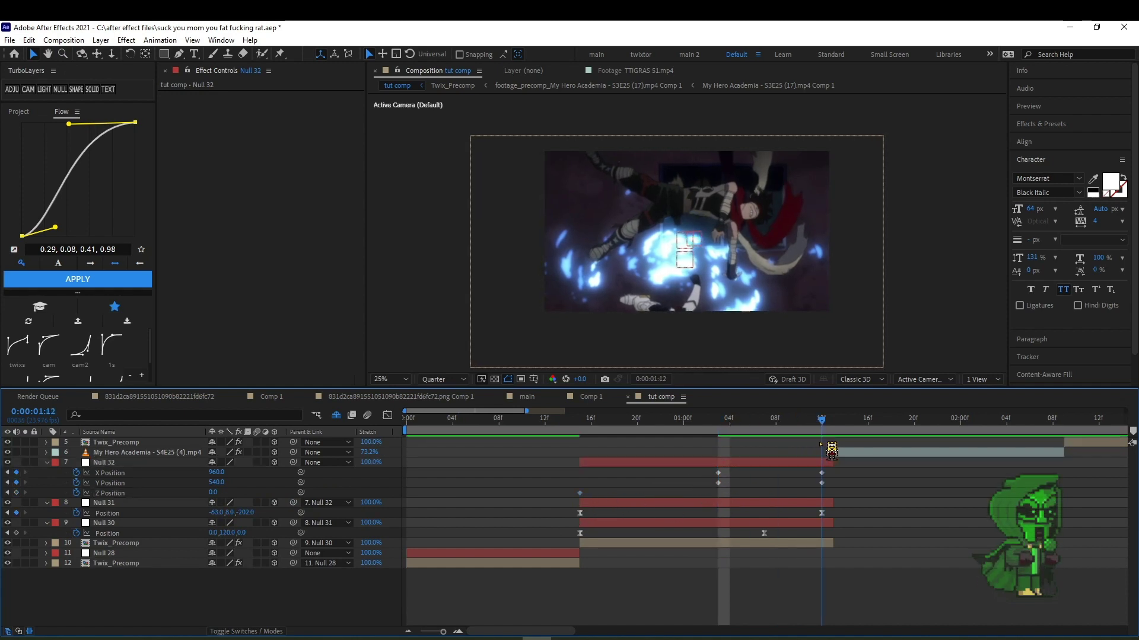
{"action": "left_click", "coordinate": [16, 493]}
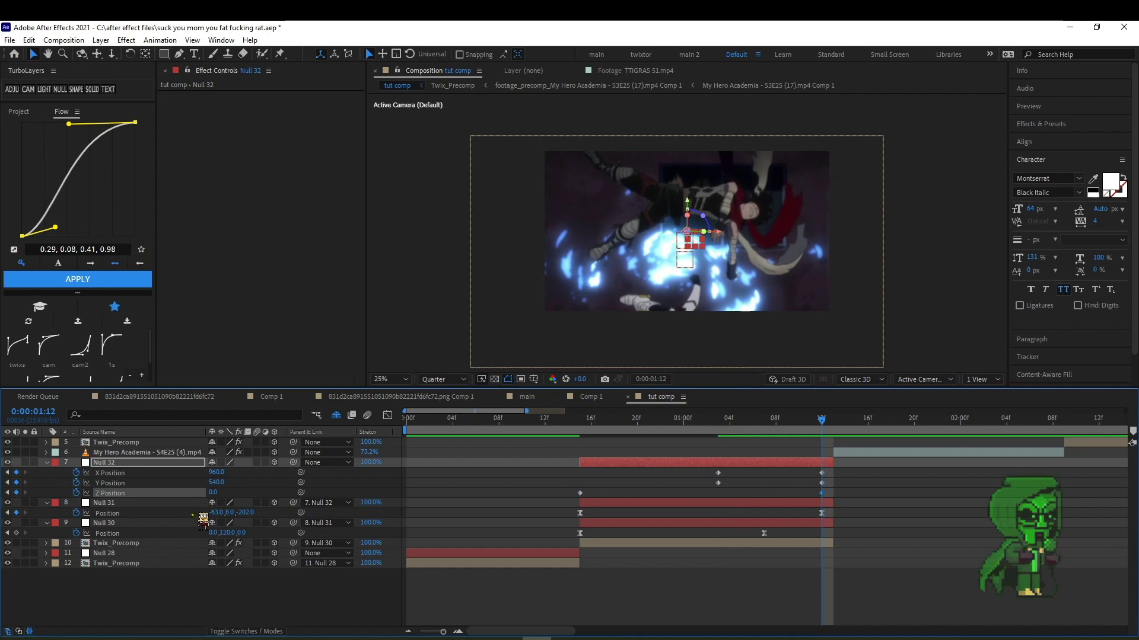
{"action": "left_click_drag", "start_coordinate": [216, 496], "coordinate": [490, 530]}
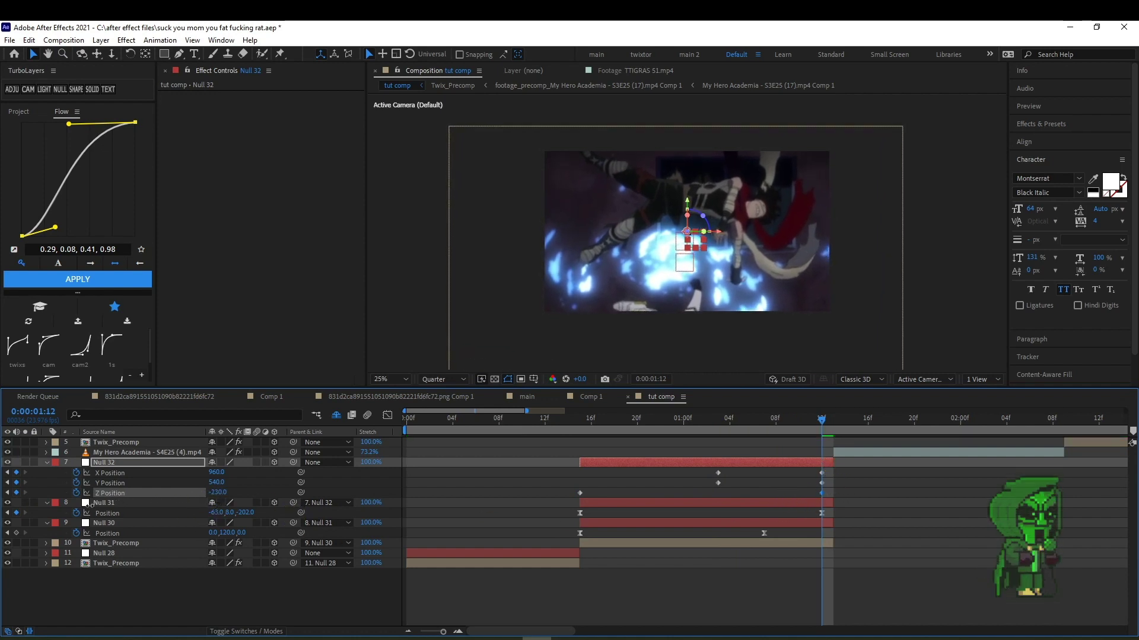
{"action": "key", "text": "space"}
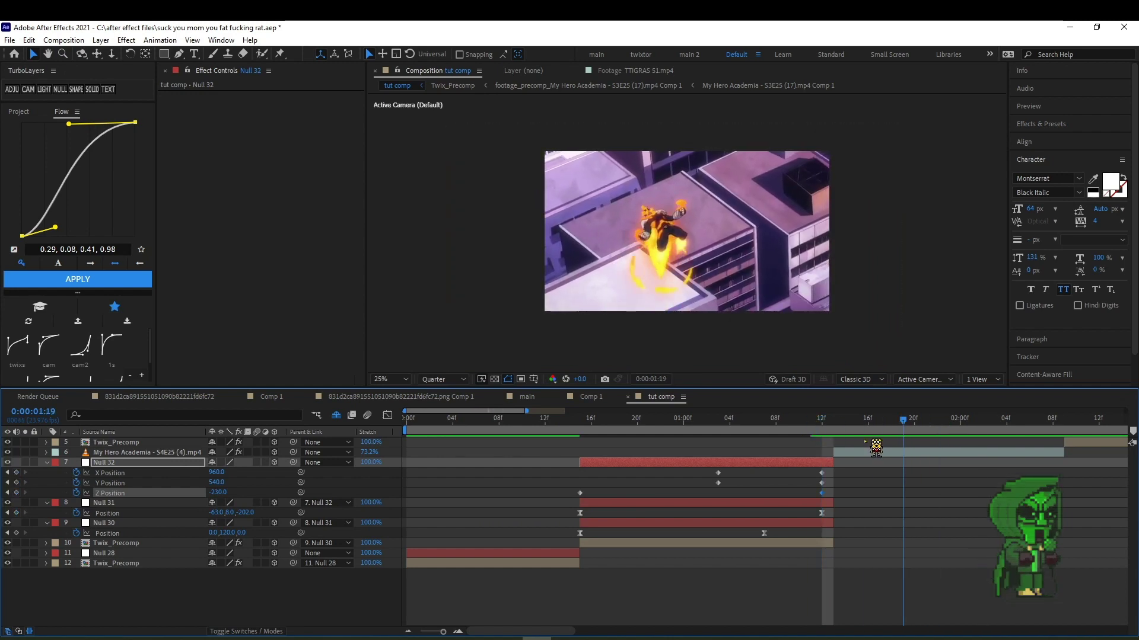
{"action": "key", "text": "space"}
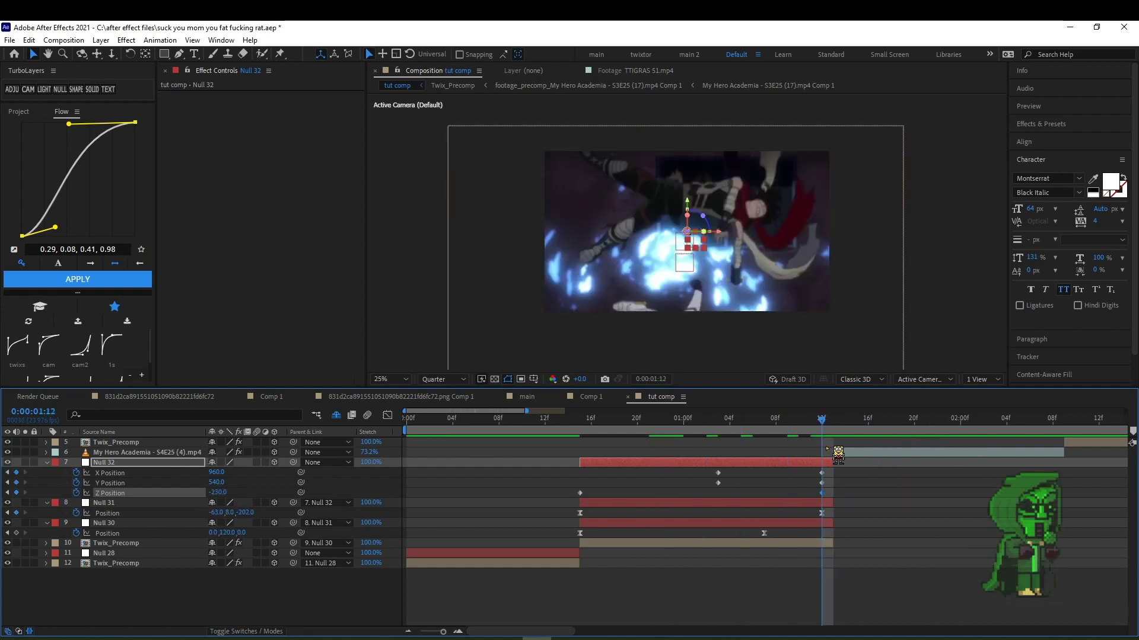
Set Null 32's end position to X 1011, Y 324 and Easy Ease the X/Y keyframes.
{"action": "mouse_move", "coordinate": [216, 482]}
{"action": "left_mouse_down"}
{"action": "mouse_move", "coordinate": [130, 483]}
{"action": "mouse_move", "coordinate": [158, 482]}
{"action": "left_mouse_up"}
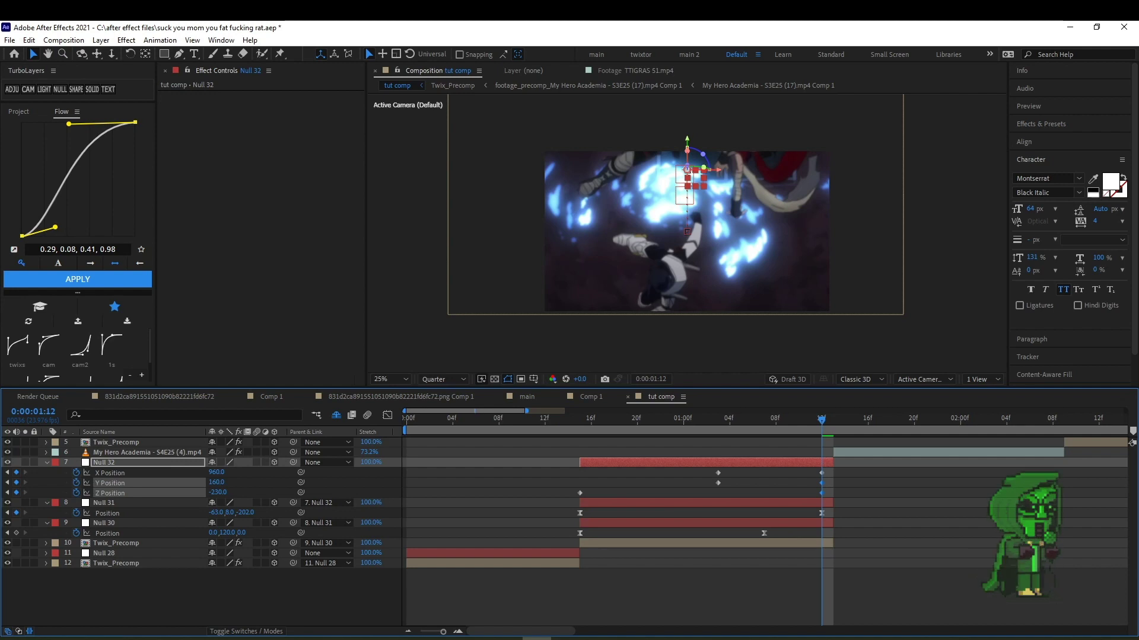
{"action": "left_click_drag", "start_coordinate": [158, 482], "coordinate": [31, 473]}
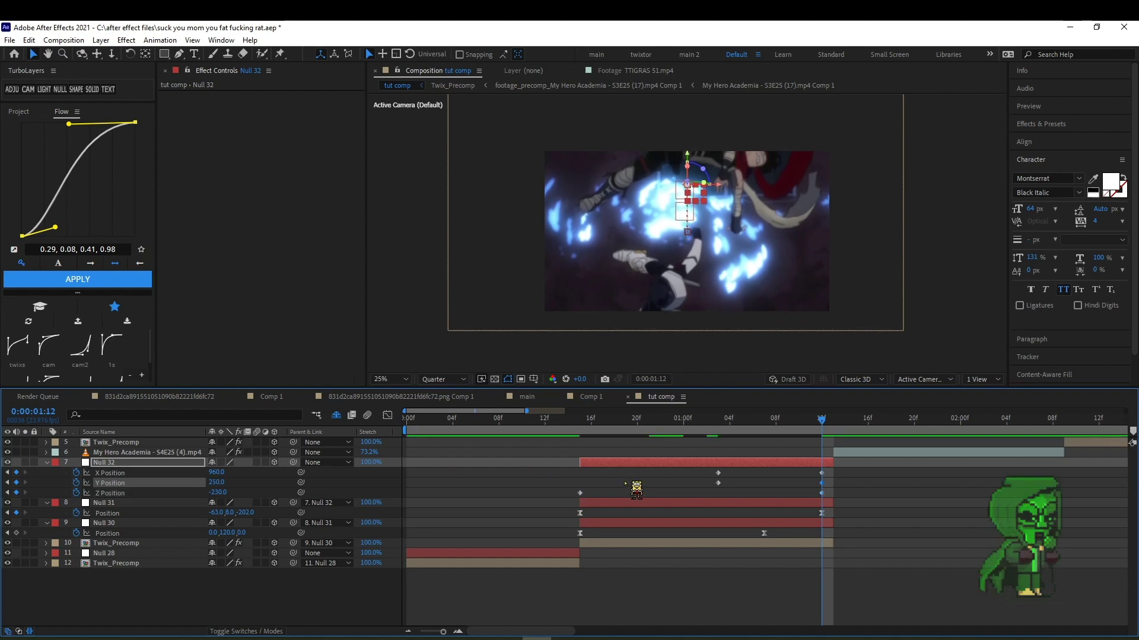
{"action": "left_click_drag", "start_coordinate": [217, 482], "coordinate": [261, 482]}
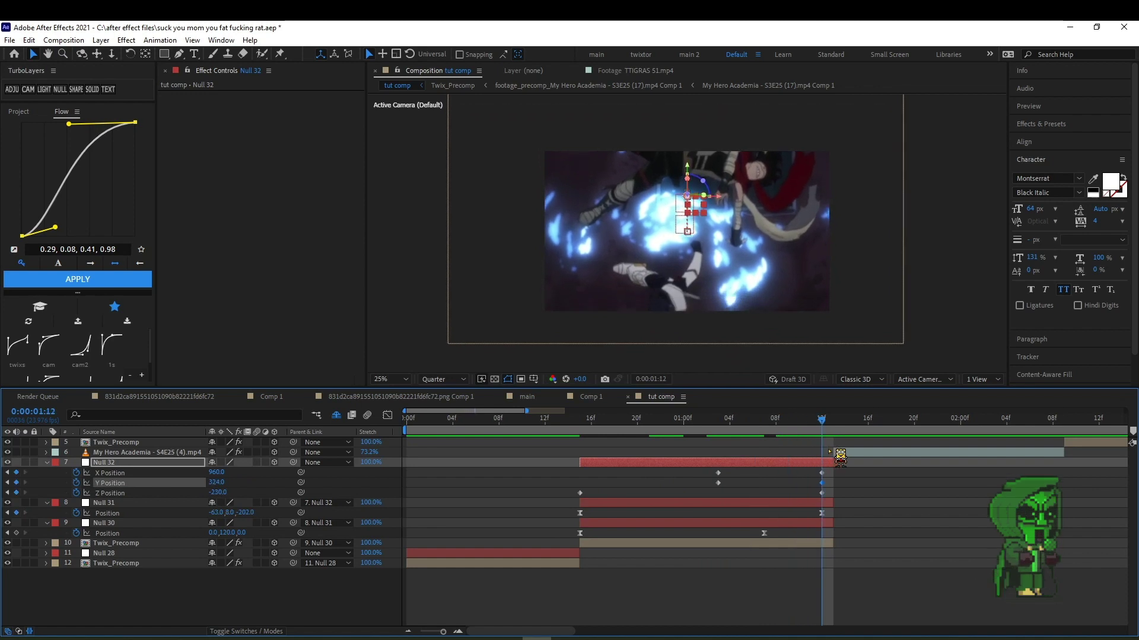
{"action": "left_click_drag", "start_coordinate": [215, 473], "coordinate": [245, 472]}
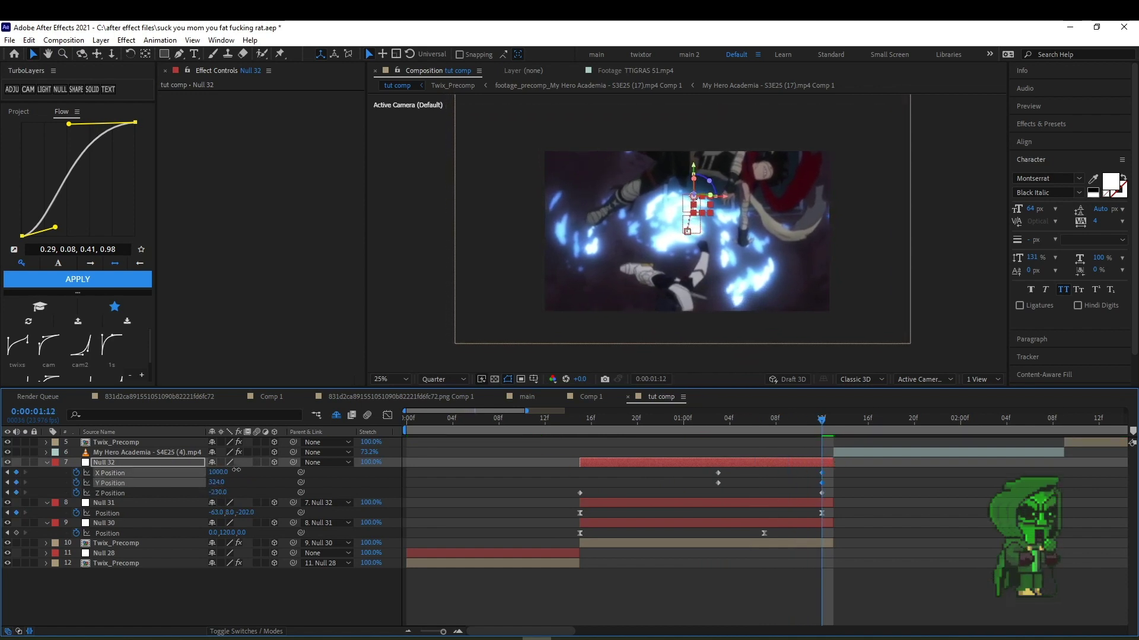
{"action": "left_click_drag", "start_coordinate": [831, 471], "coordinate": [690, 486]}
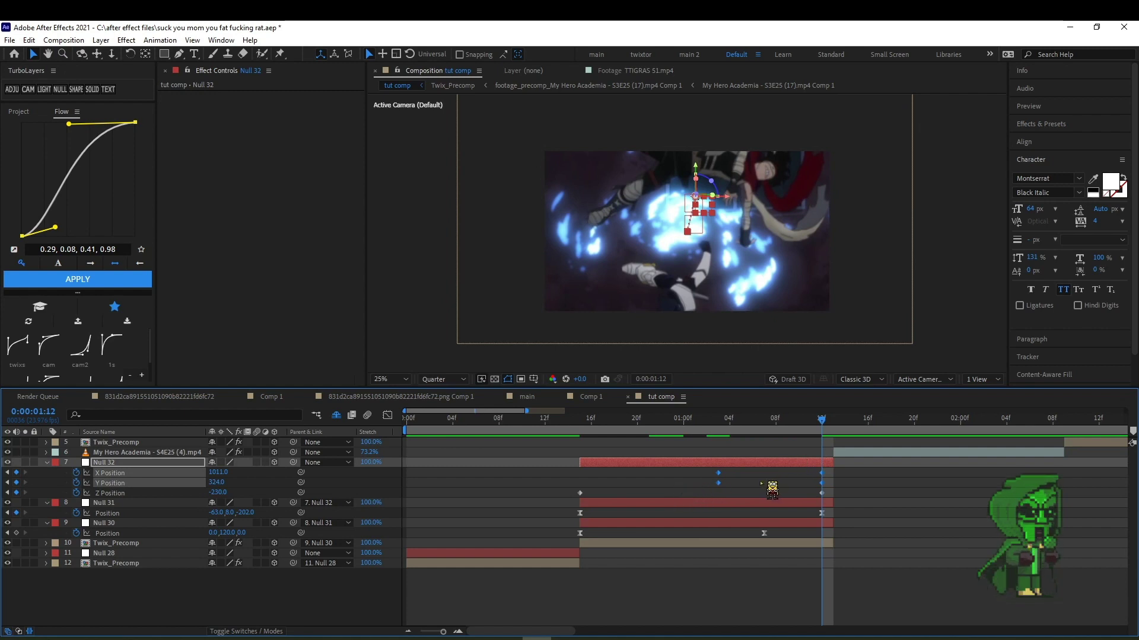
{"action": "key", "text": "F9"}
{"action": "left_click", "coordinate": [802, 472]}
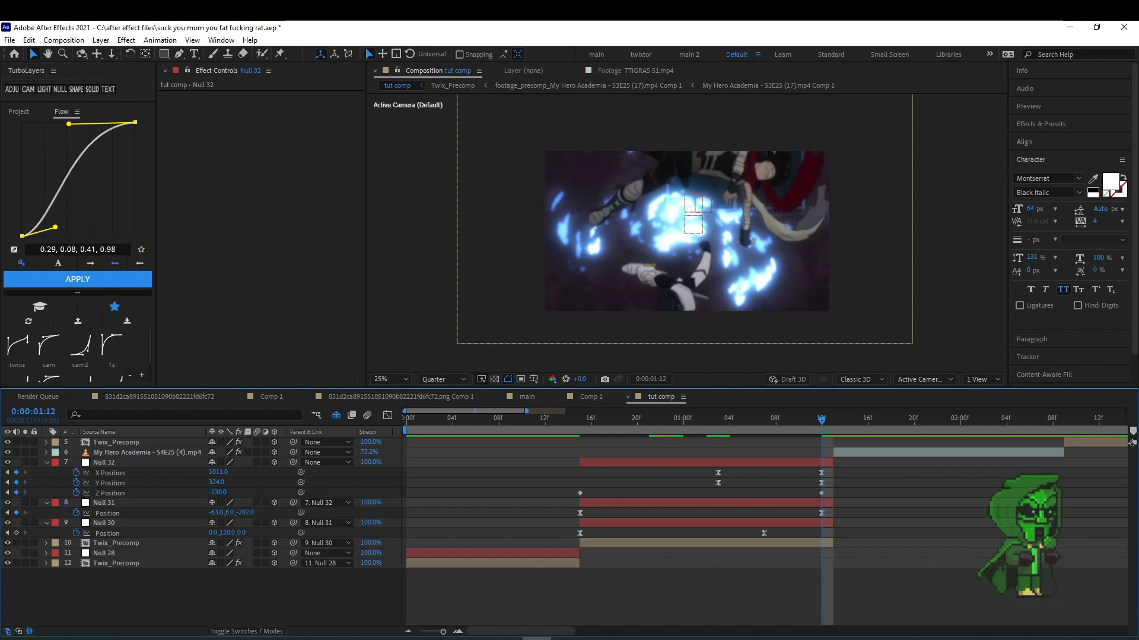
Apply a 0.69, 0.03, 1.00, 0.10 Flow curve to Null 32's X/Y keyframes and preview.
{"action": "left_click_drag", "start_coordinate": [831, 490], "coordinate": [560, 512]}
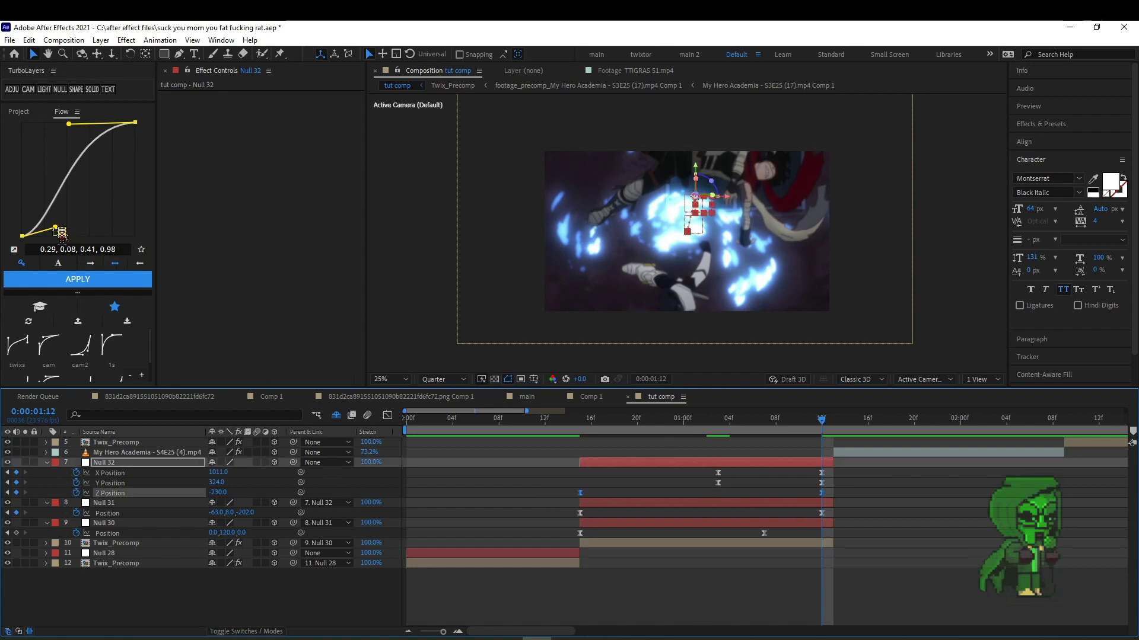
{"action": "left_click_drag", "start_coordinate": [55, 227], "coordinate": [141, 240]}
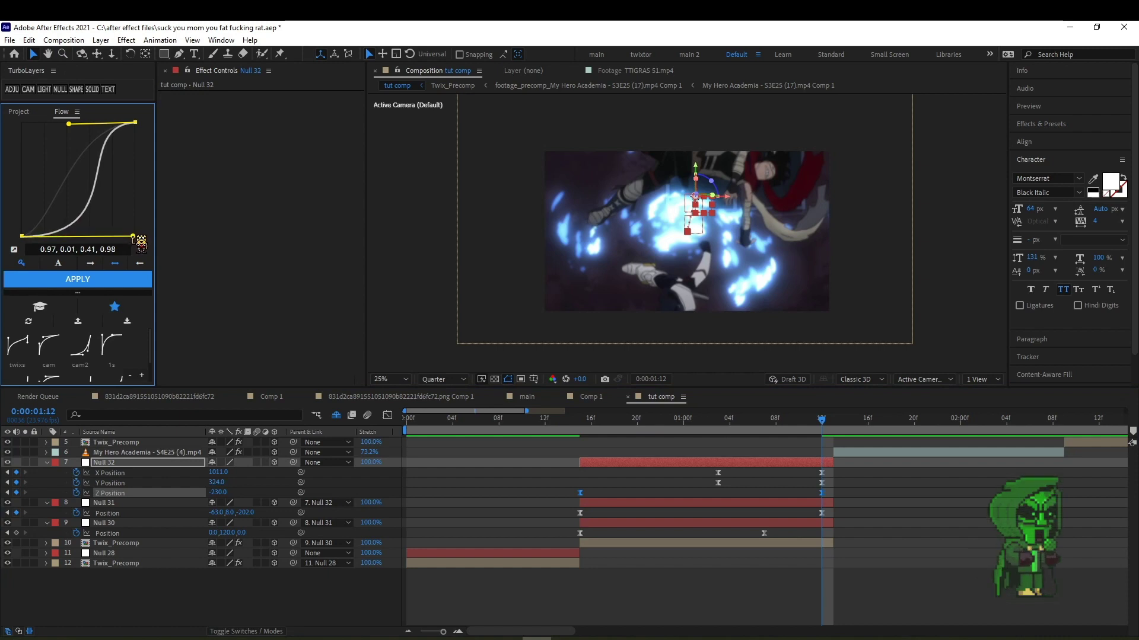
{"action": "left_click_drag", "start_coordinate": [70, 124], "coordinate": [135, 235]}
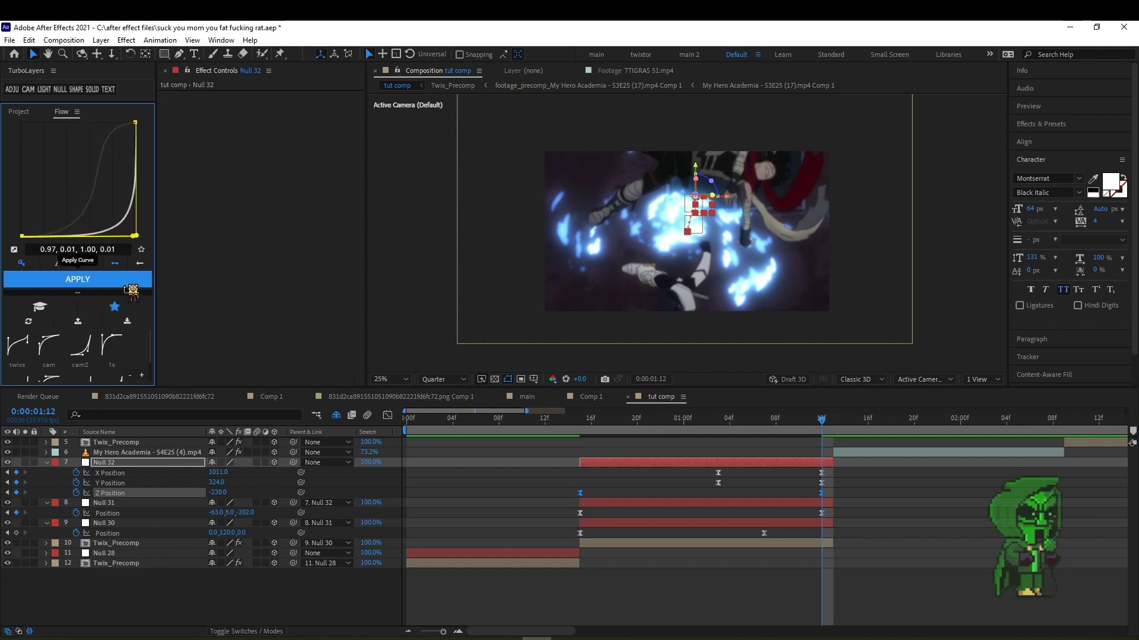
{"action": "left_click", "coordinate": [652, 477]}
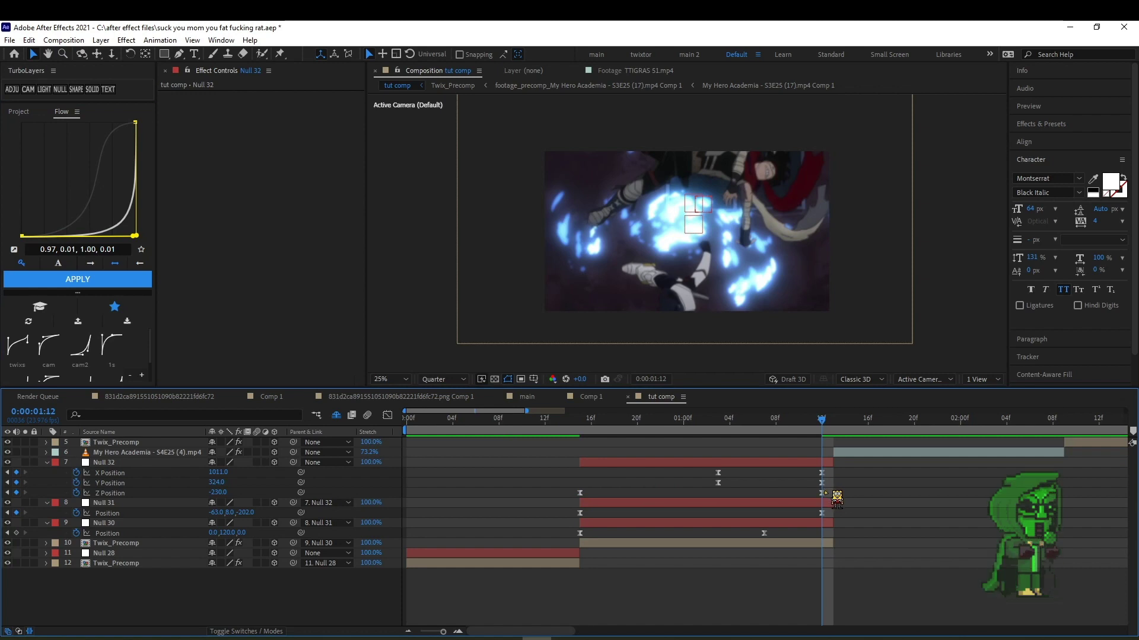
{"action": "left_click_drag", "start_coordinate": [833, 472], "coordinate": [696, 483]}
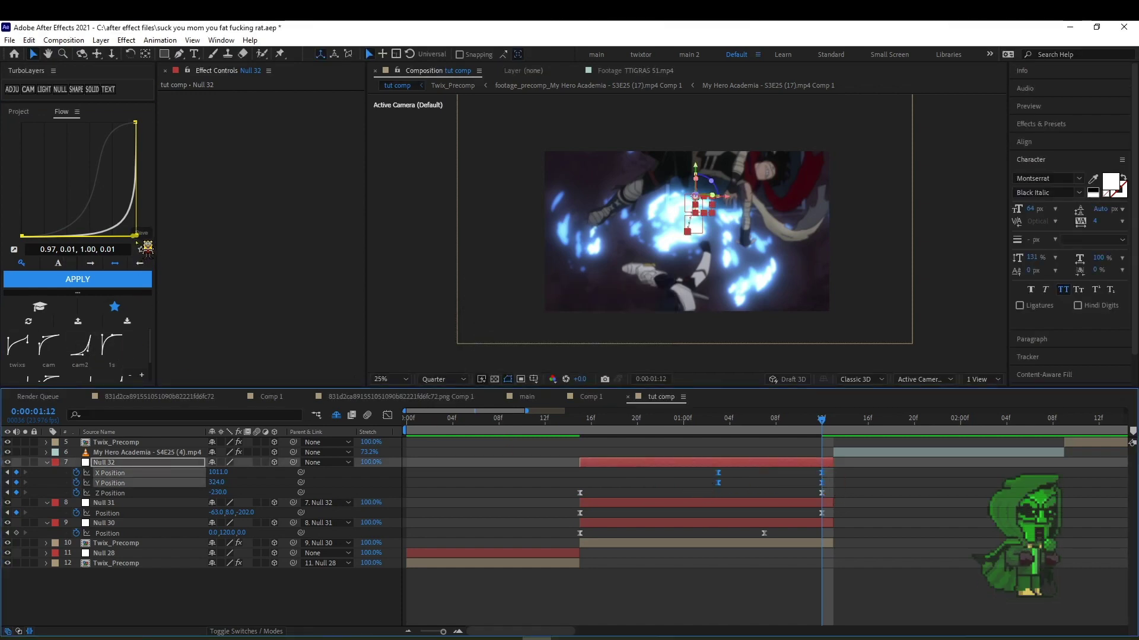
{"action": "mouse_move", "coordinate": [135, 235]}
{"action": "left_mouse_down"}
{"action": "mouse_move", "coordinate": [153, 232]}
{"action": "mouse_move", "coordinate": [108, 236]}
{"action": "left_mouse_up"}
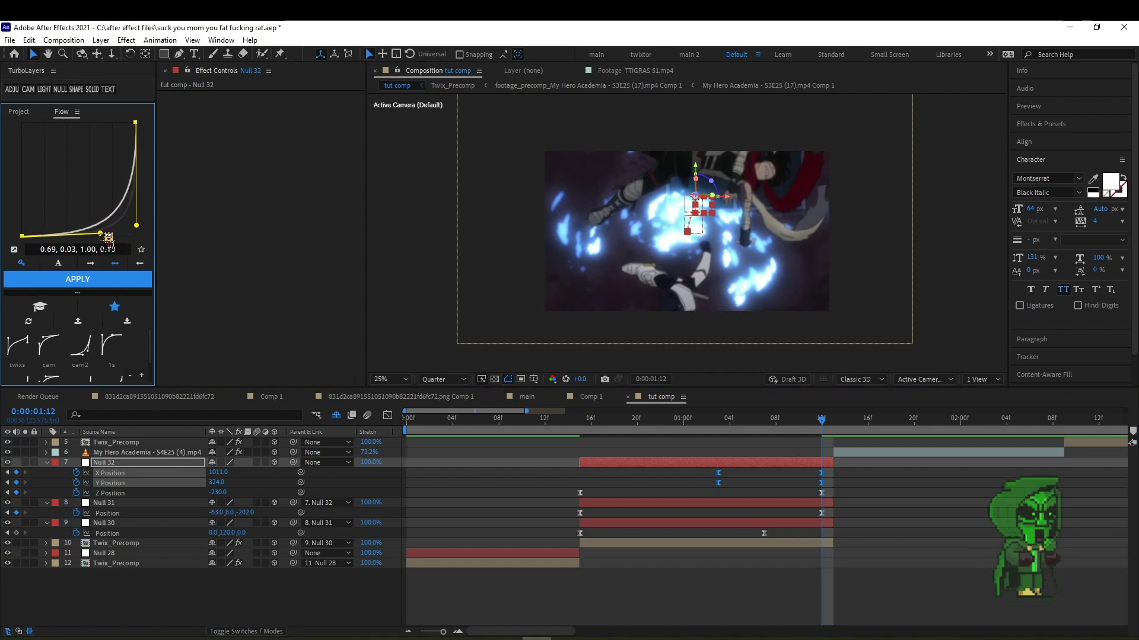
{"action": "left_click", "coordinate": [113, 283]}
{"action": "left_click", "coordinate": [787, 421]}
{"action": "key", "text": "space"}
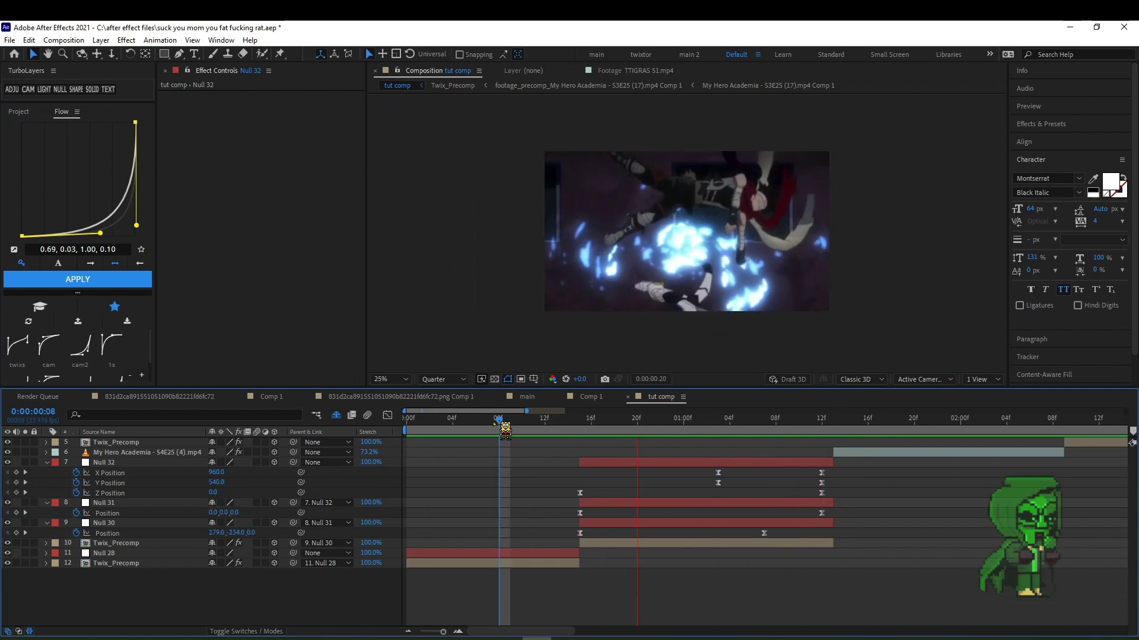
{"action": "key", "text": "space"}
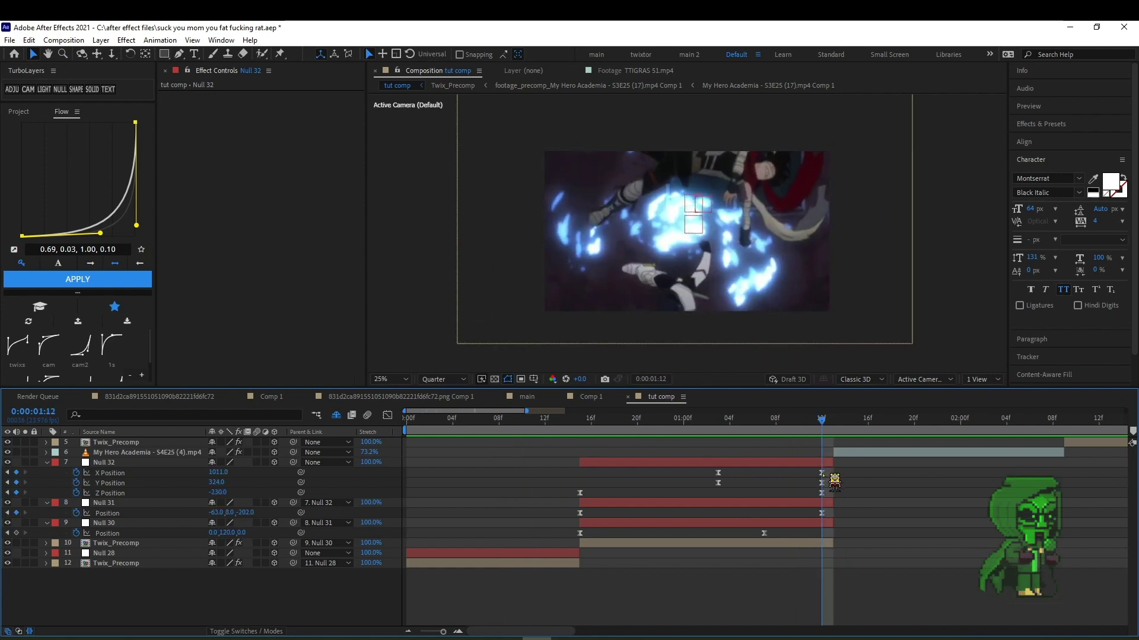
Lower Null 32's end X Position to 967, reapply the curve, and preview.
{"action": "left_click_drag", "start_coordinate": [220, 471], "coordinate": [193, 466]}
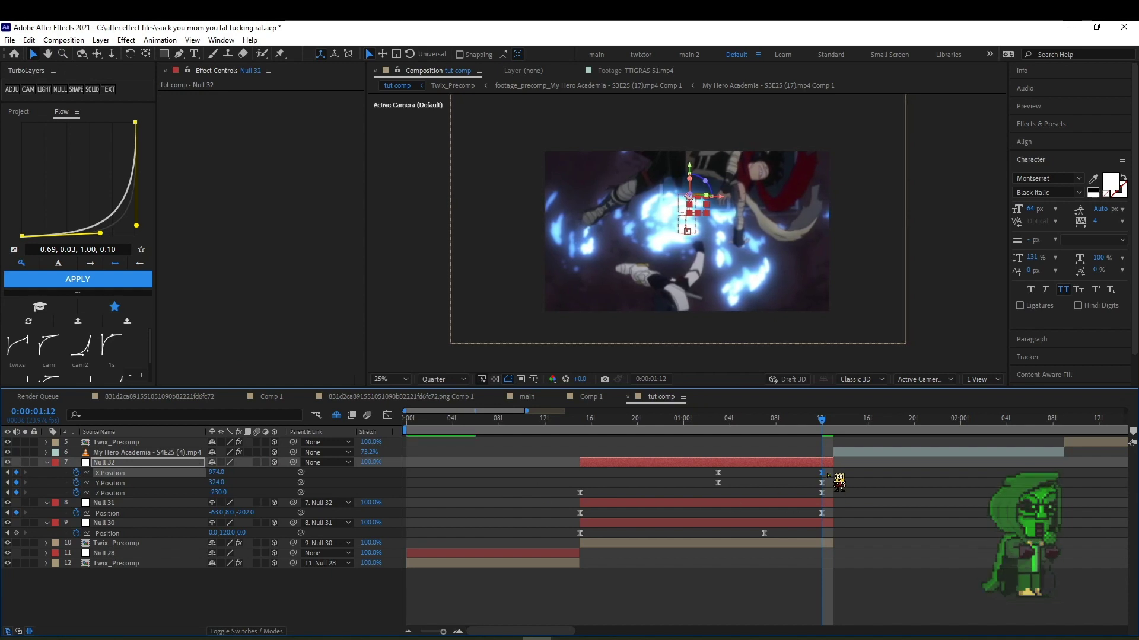
{"action": "left_click_drag", "start_coordinate": [214, 472], "coordinate": [206, 469]}
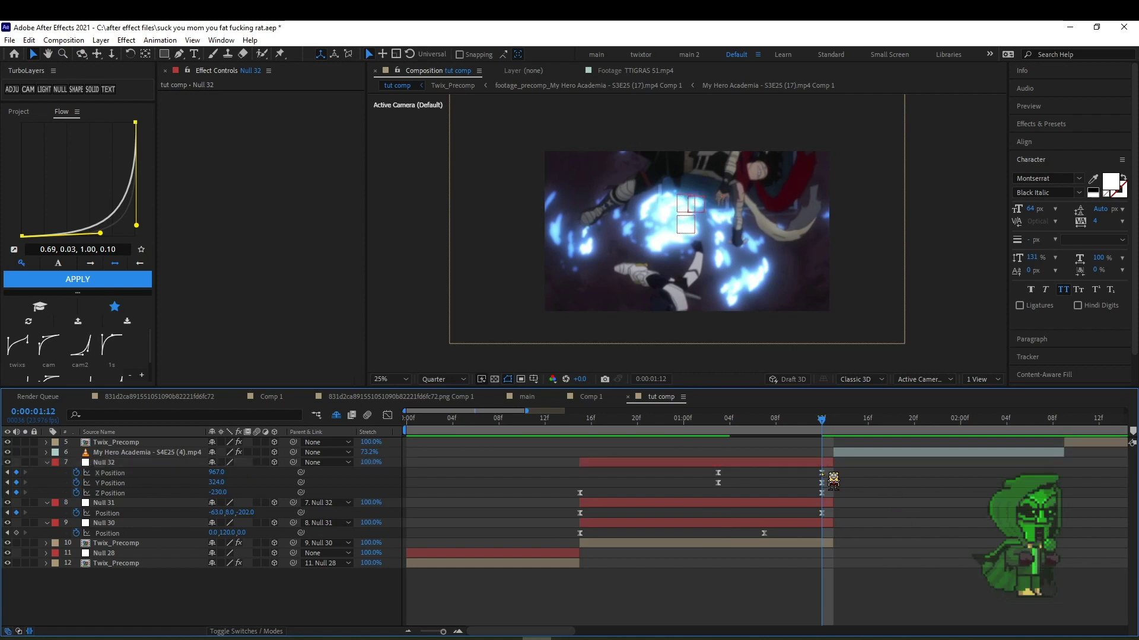
{"action": "left_click", "coordinate": [718, 472], "text": "shift"}
{"action": "left_click", "coordinate": [78, 278]}
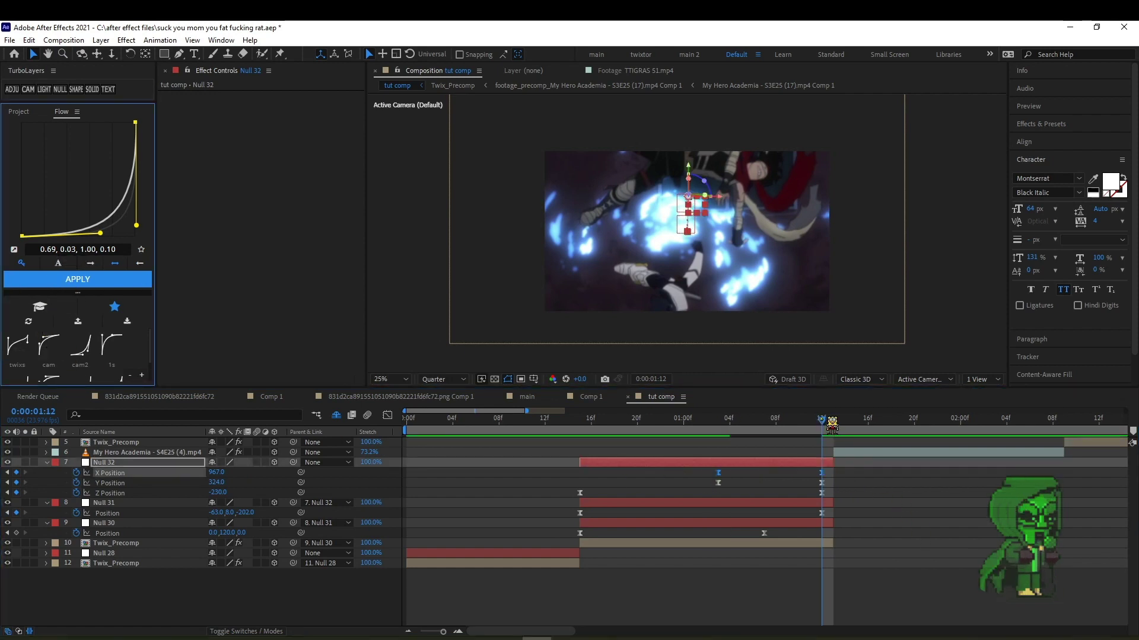
{"action": "left_click_drag", "start_coordinate": [835, 427], "coordinate": [596, 454]}
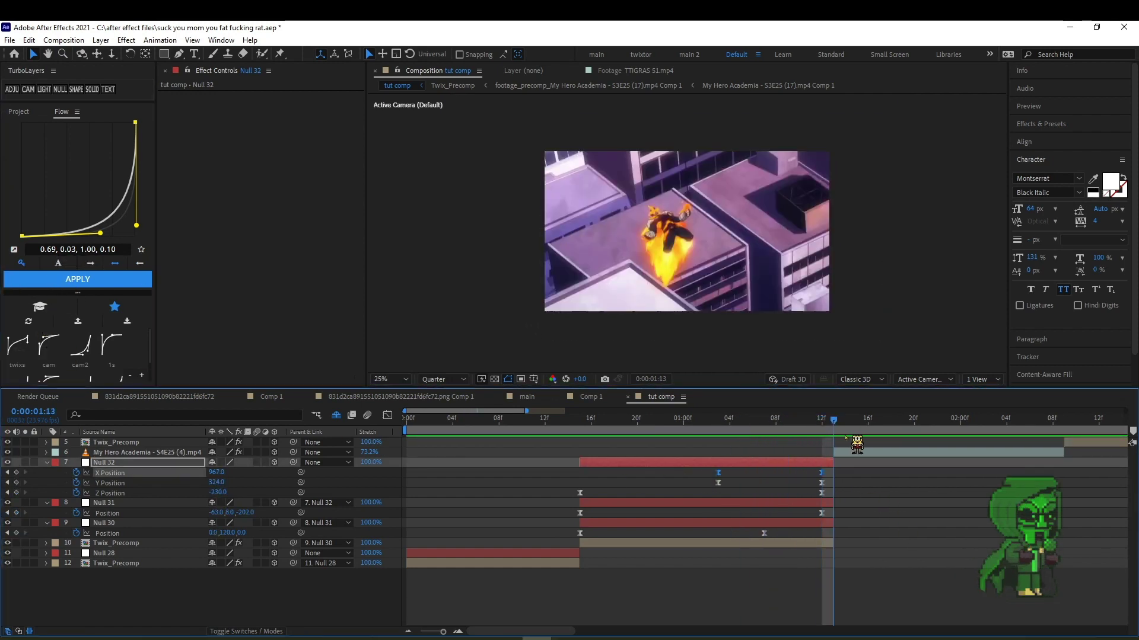
{"action": "key", "text": "space"}
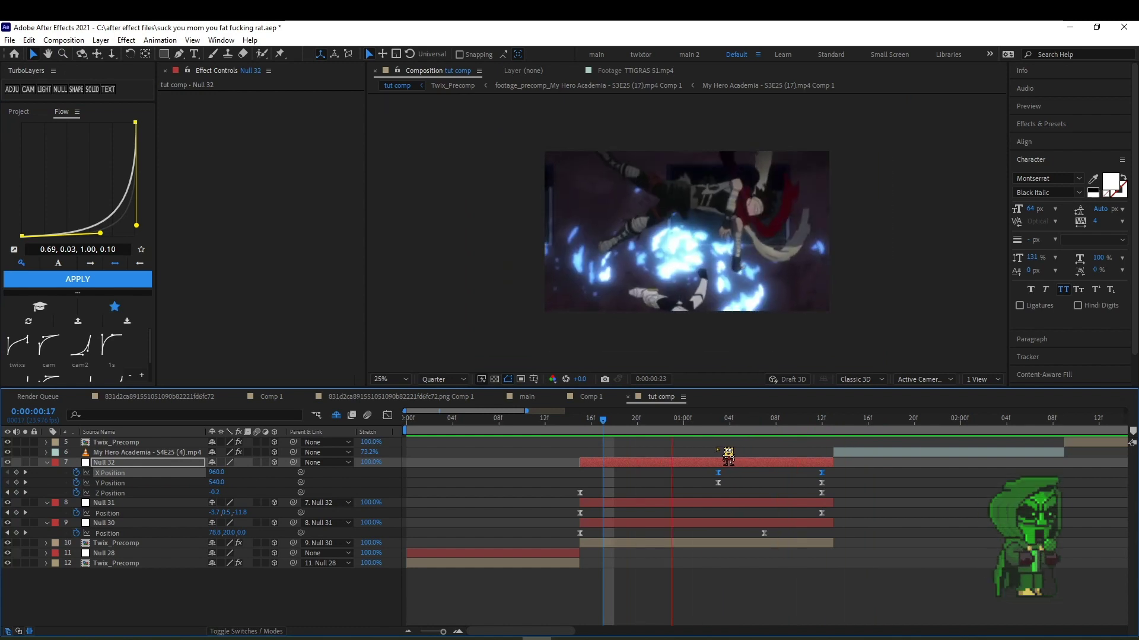
{"action": "key", "text": "space"}
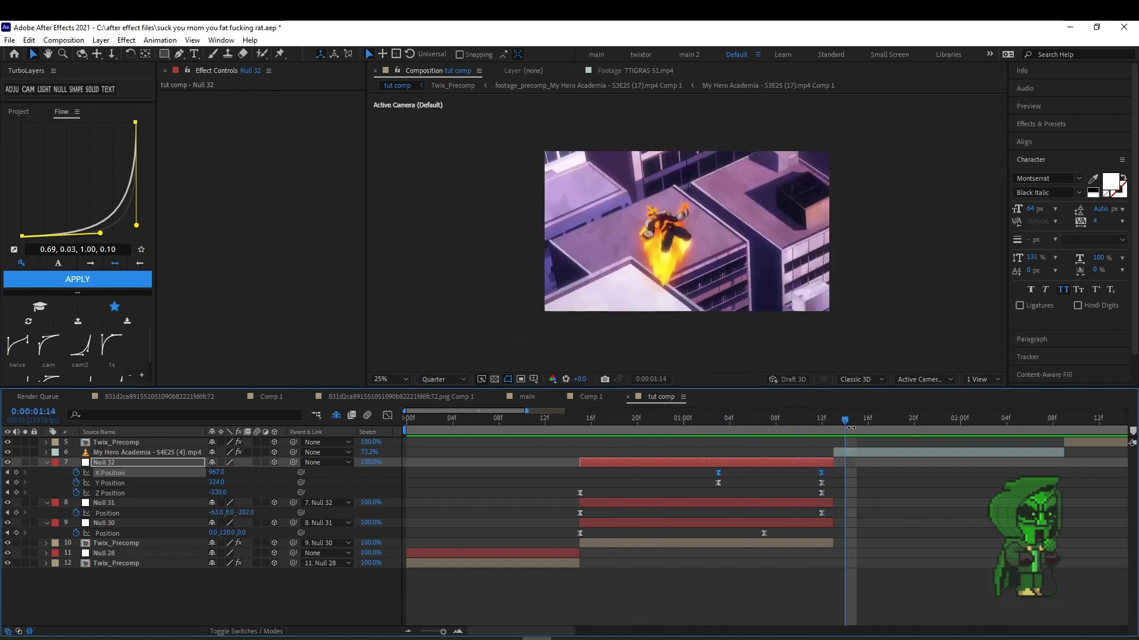
Collapse the null layers' property rows and select Null 32.
{"action": "left_click", "coordinate": [827, 452]}
{"action": "left_click", "coordinate": [732, 462]}
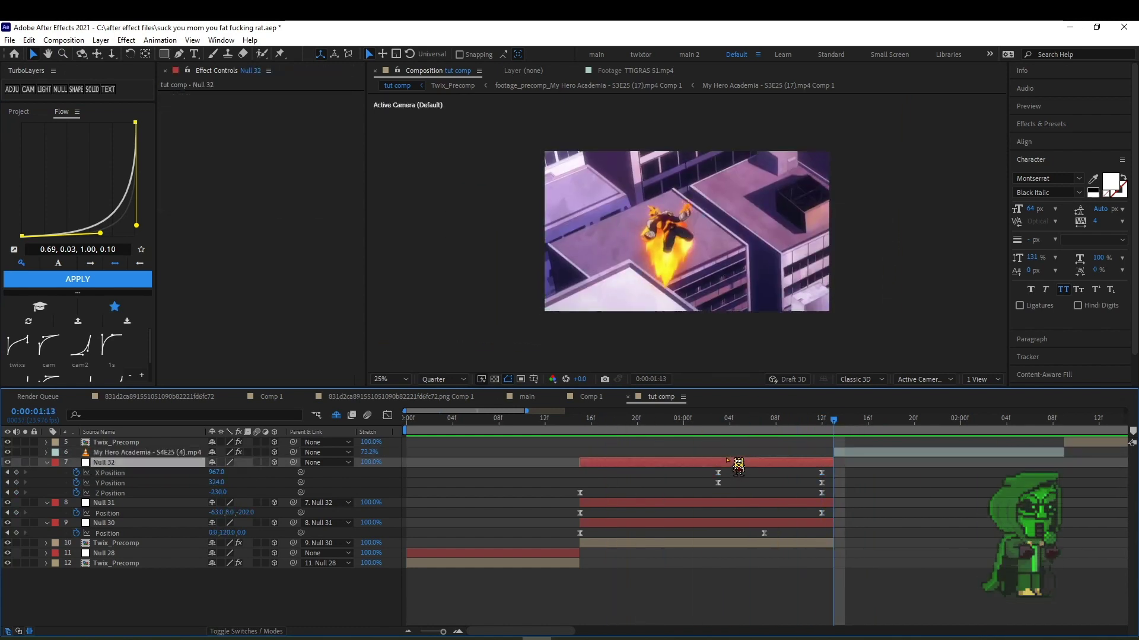
{"action": "key", "text": "u"}
{"action": "left_click", "coordinate": [729, 473]}
{"action": "key", "text": "u"}
{"action": "left_click", "coordinate": [725, 483]}
{"action": "key", "text": "u"}
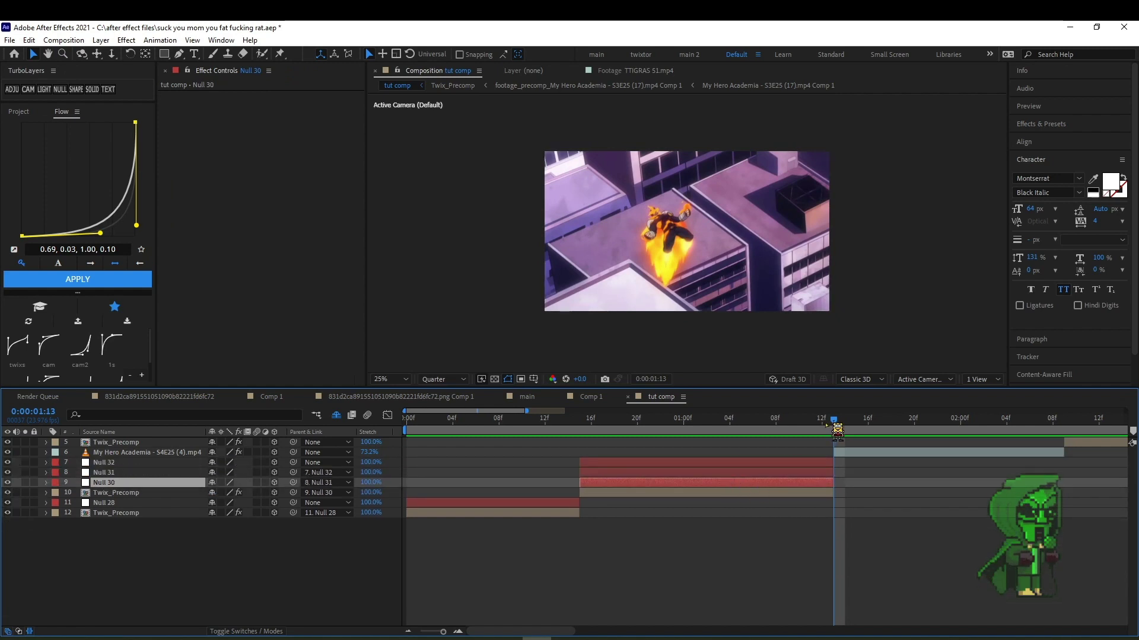
{"action": "key", "text": "i"}
{"action": "left_click", "coordinate": [593, 463]}
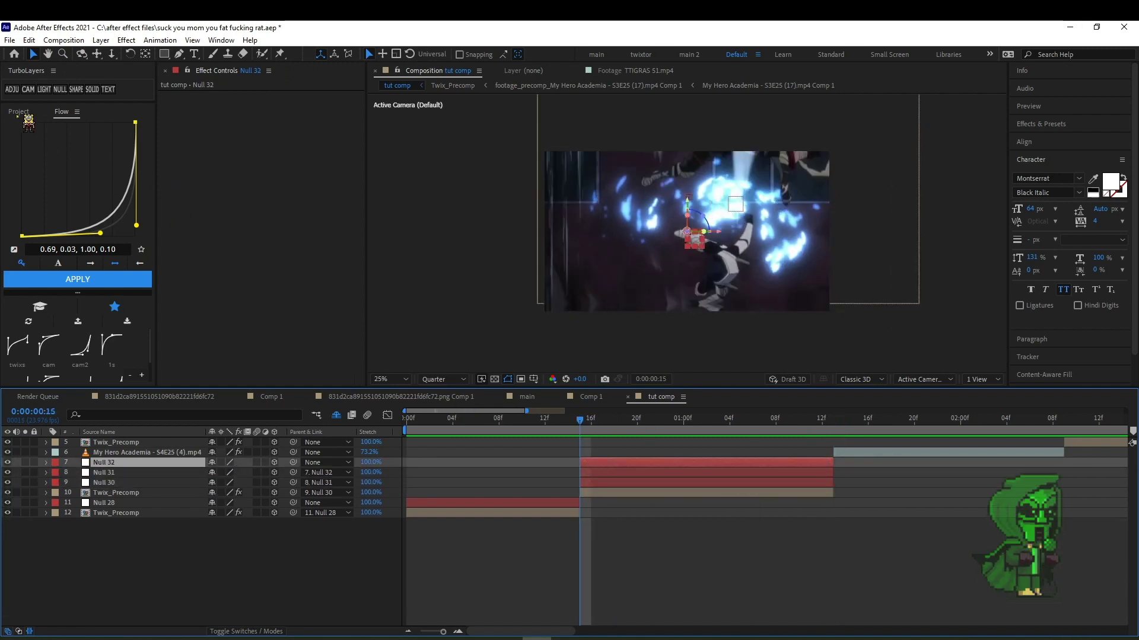
Add an adjustment layer above Null 32 and apply S_DissolveShake from the effect search.
{"action": "left_click", "coordinate": [12, 89]}
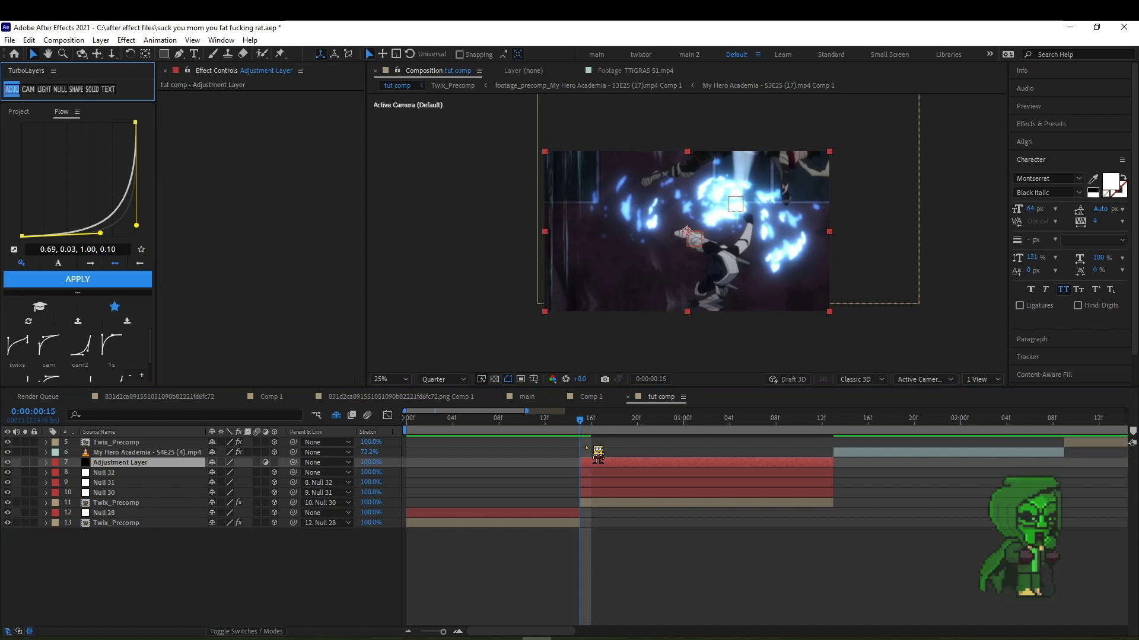
{"action": "key", "text": "p"}
{"action": "key", "text": "p"}
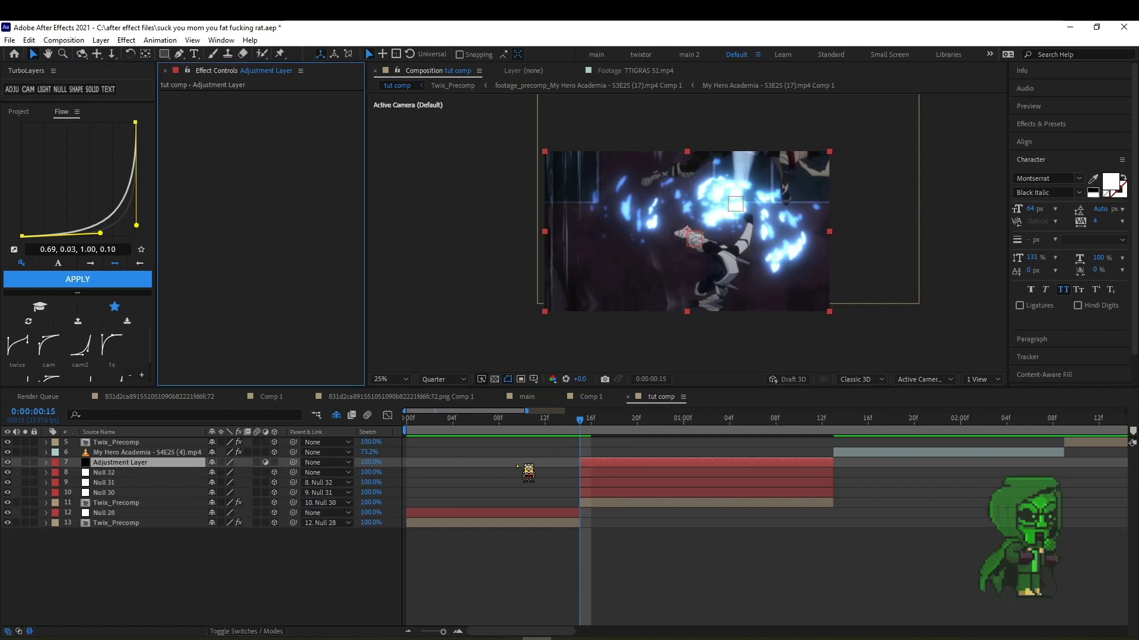
{"action": "key", "text": "ctrl+space"}
{"action": "type", "text": "d"}
{"action": "type", "text": "issolve"}
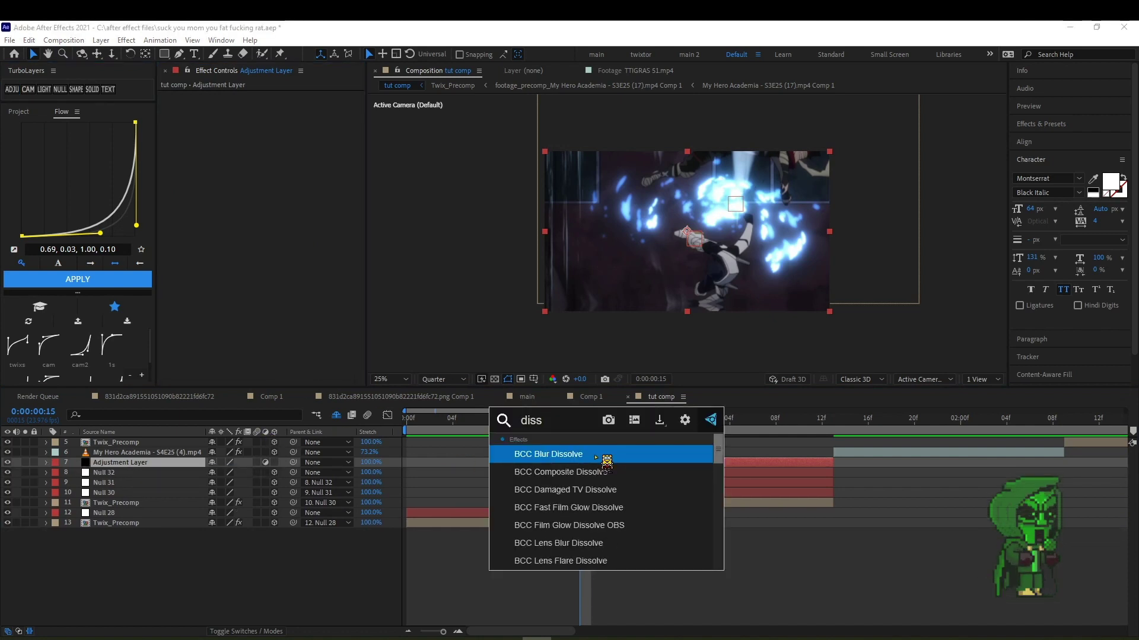
{"action": "type", "text": "sha"}
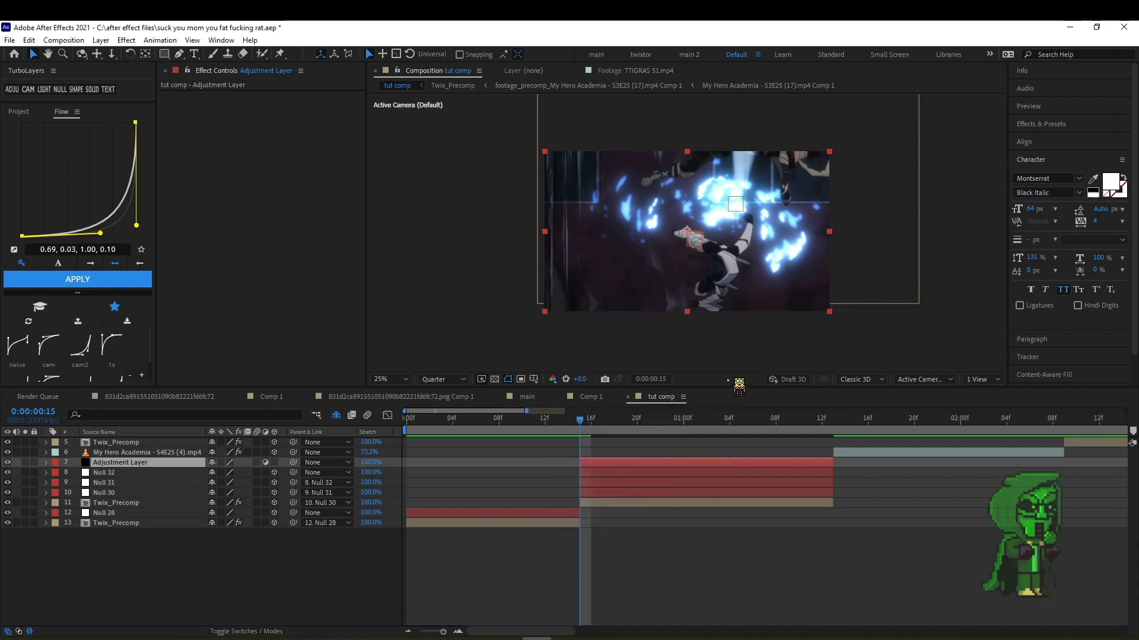
{"action": "left_click", "coordinate": [182, 166]}
{"action": "key", "text": "u"}
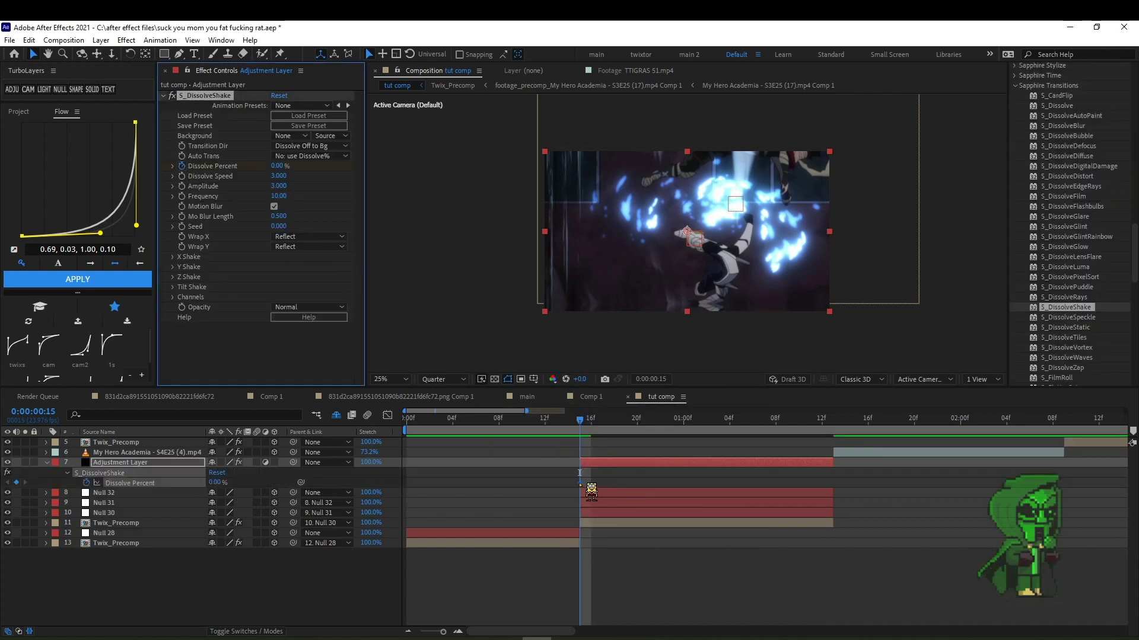
Move the Dissolve Percent keyframe later at 30% and set Mo Blur Length to 0.
{"action": "left_click_drag", "start_coordinate": [580, 483], "coordinate": [717, 482]}
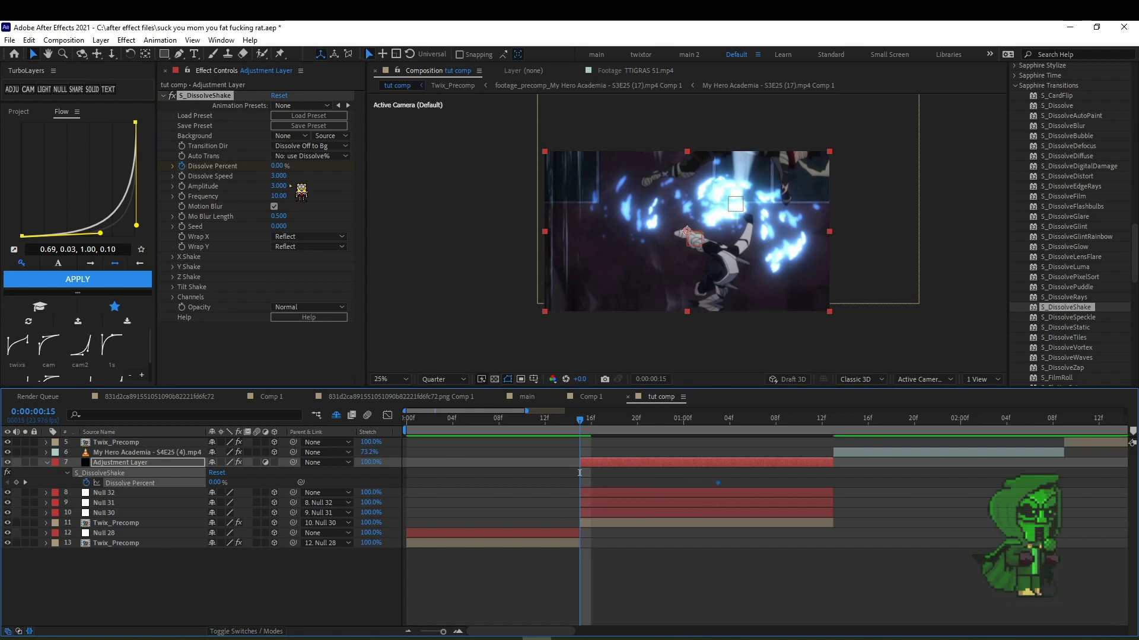
{"action": "left_click_drag", "start_coordinate": [276, 166], "coordinate": [344, 178]}
{"action": "left_click", "coordinate": [282, 167]}
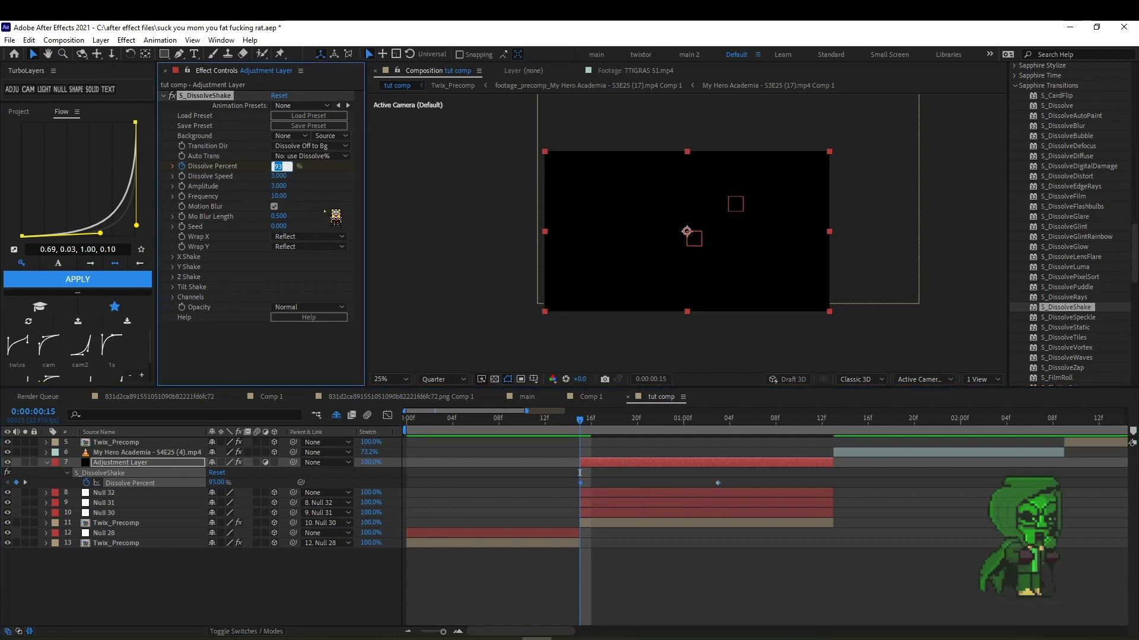
{"action": "left_click", "coordinate": [569, 495]}
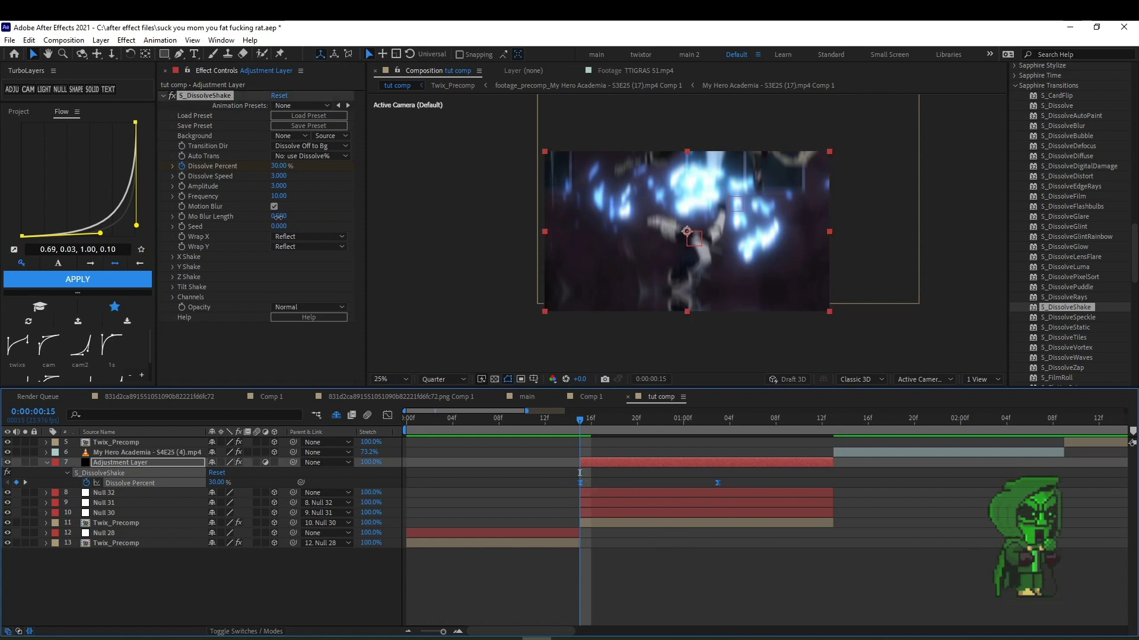
{"action": "left_click_drag", "start_coordinate": [279, 217], "coordinate": [226, 243]}
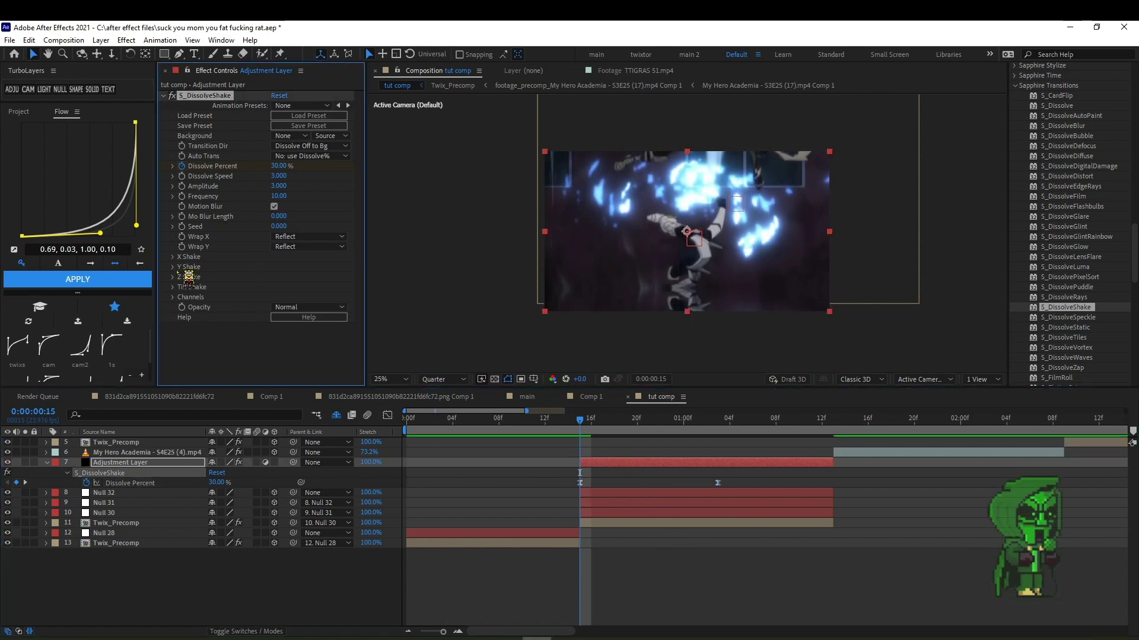
Set X Shake random amplitude to 171 and Y Shake random frequency to 0.78.
{"action": "left_click", "coordinate": [174, 256]}
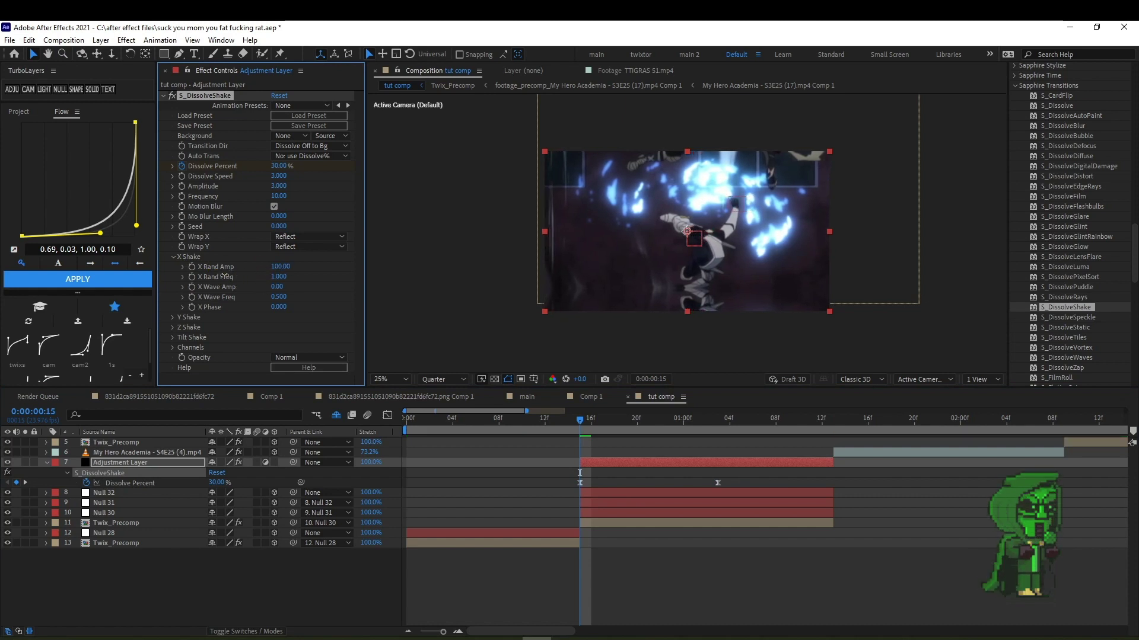
{"action": "left_click_drag", "start_coordinate": [241, 276], "coordinate": [235, 277]}
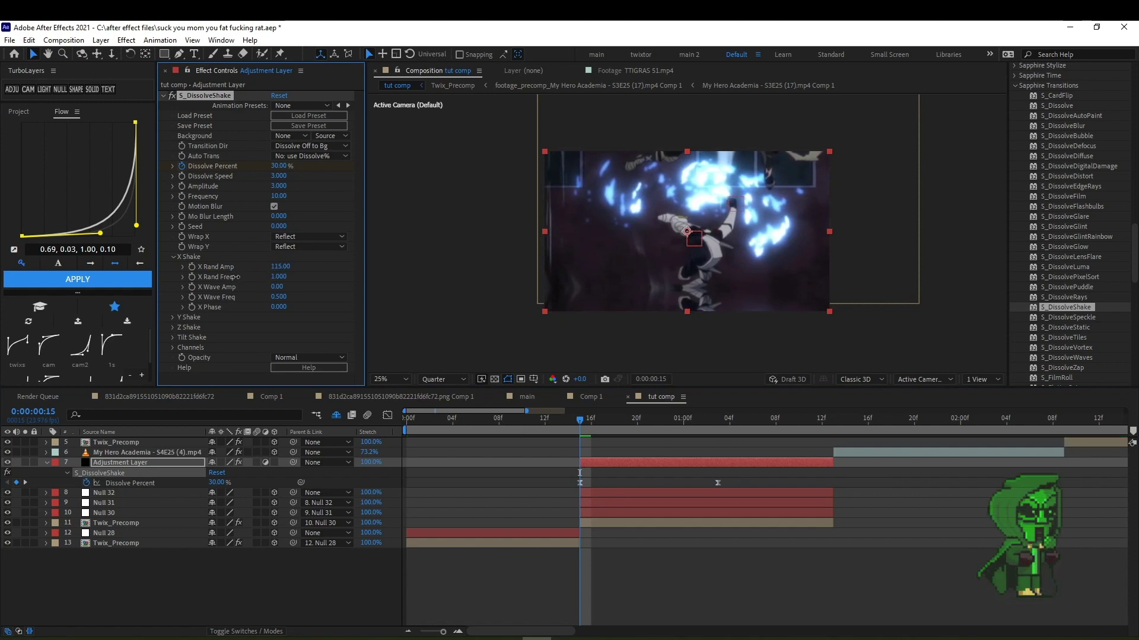
{"action": "left_click", "coordinate": [173, 257]}
{"action": "left_click", "coordinate": [174, 267]}
{"action": "left_click", "coordinate": [174, 267]}
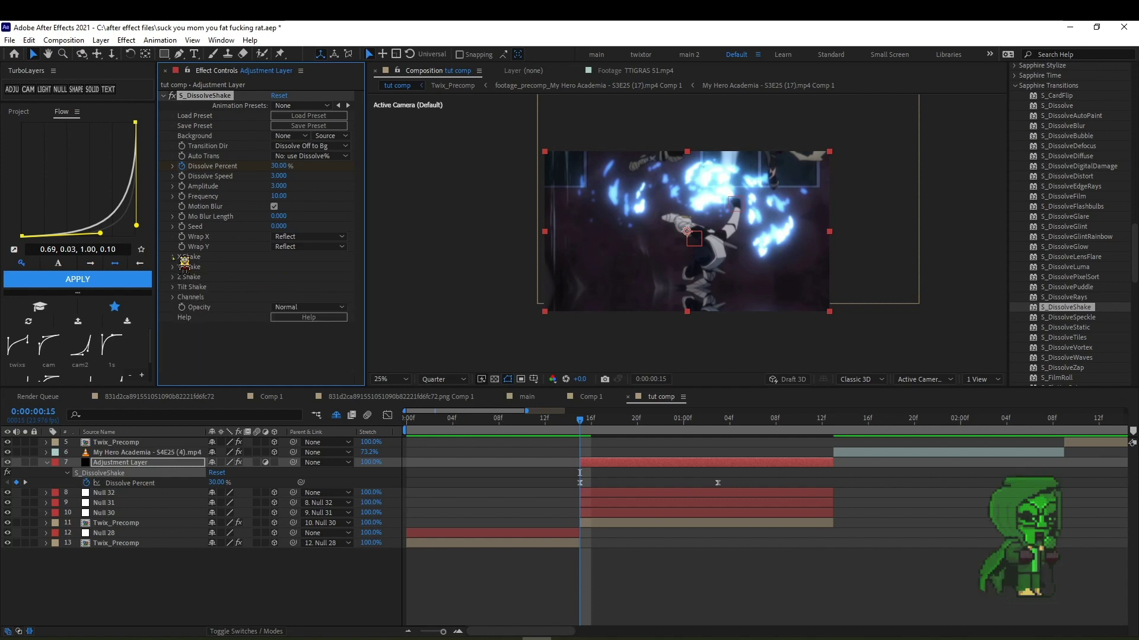
{"action": "left_click", "coordinate": [173, 257]}
{"action": "mouse_move", "coordinate": [280, 267]}
{"action": "left_mouse_down"}
{"action": "mouse_move", "coordinate": [334, 268]}
{"action": "mouse_move", "coordinate": [204, 286]}
{"action": "left_mouse_up"}
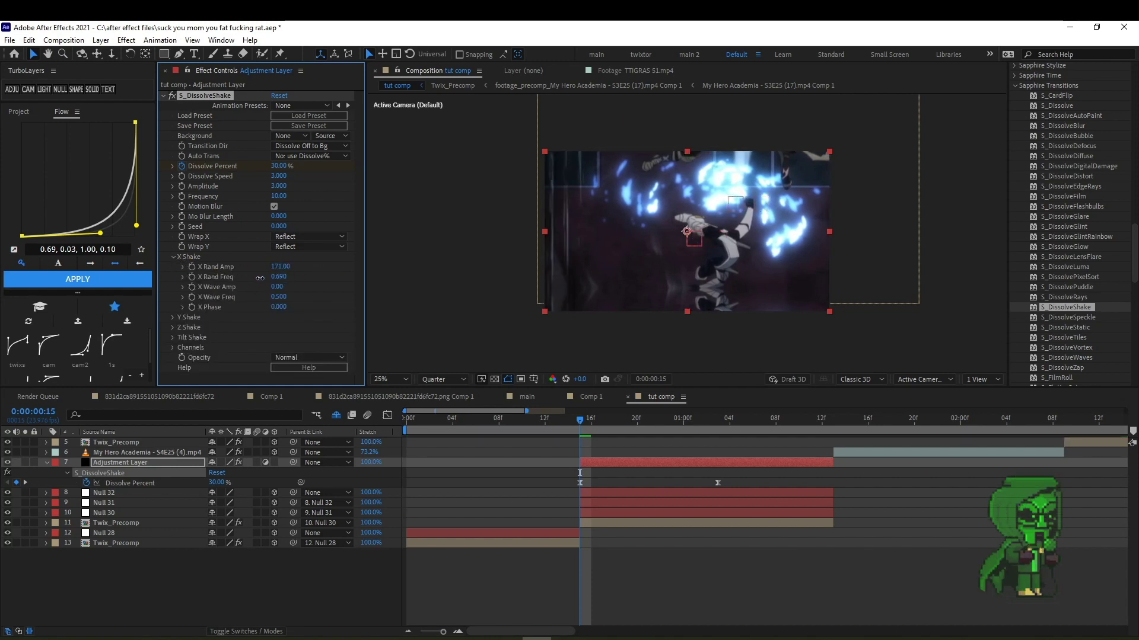
{"action": "left_click", "coordinate": [174, 257]}
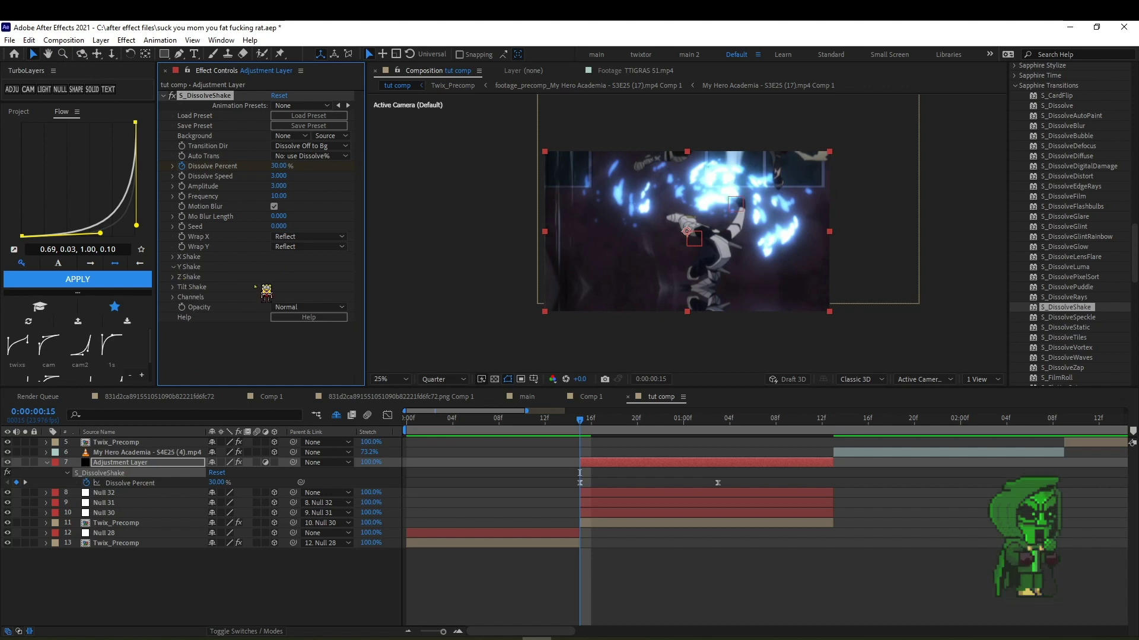
{"action": "left_click_drag", "start_coordinate": [276, 286], "coordinate": [199, 278]}
{"action": "left_click", "coordinate": [174, 267]}
Set Z Wave Amp to 196 and keyframe Z Wave Freq at 1.000.
{"action": "left_click", "coordinate": [174, 277]}
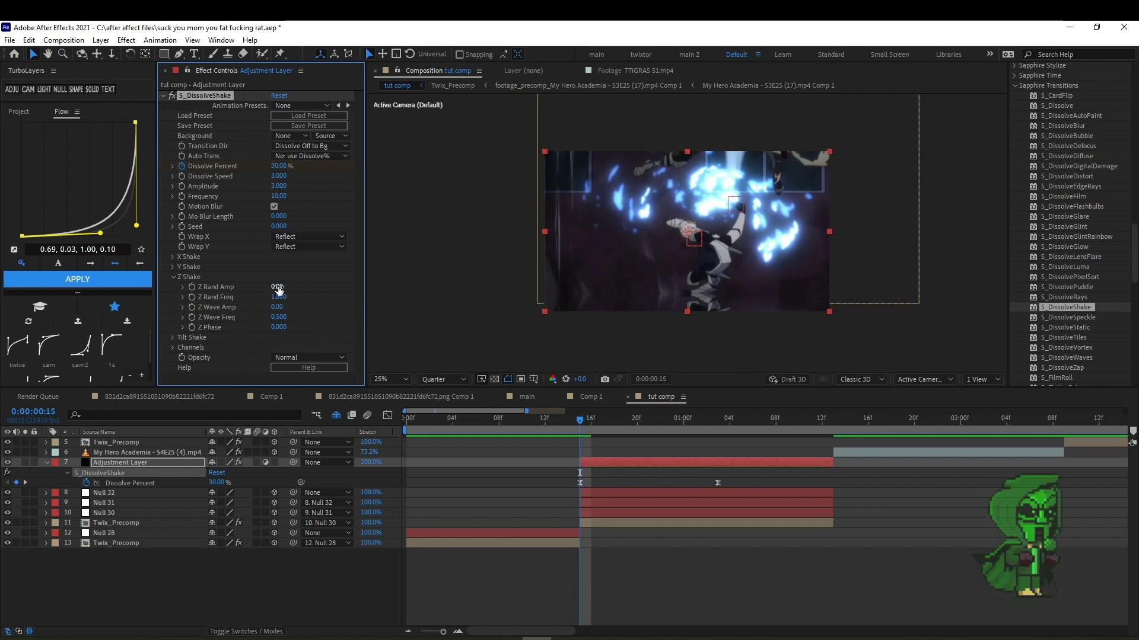
{"action": "left_click_drag", "start_coordinate": [271, 307], "coordinate": [401, 312]}
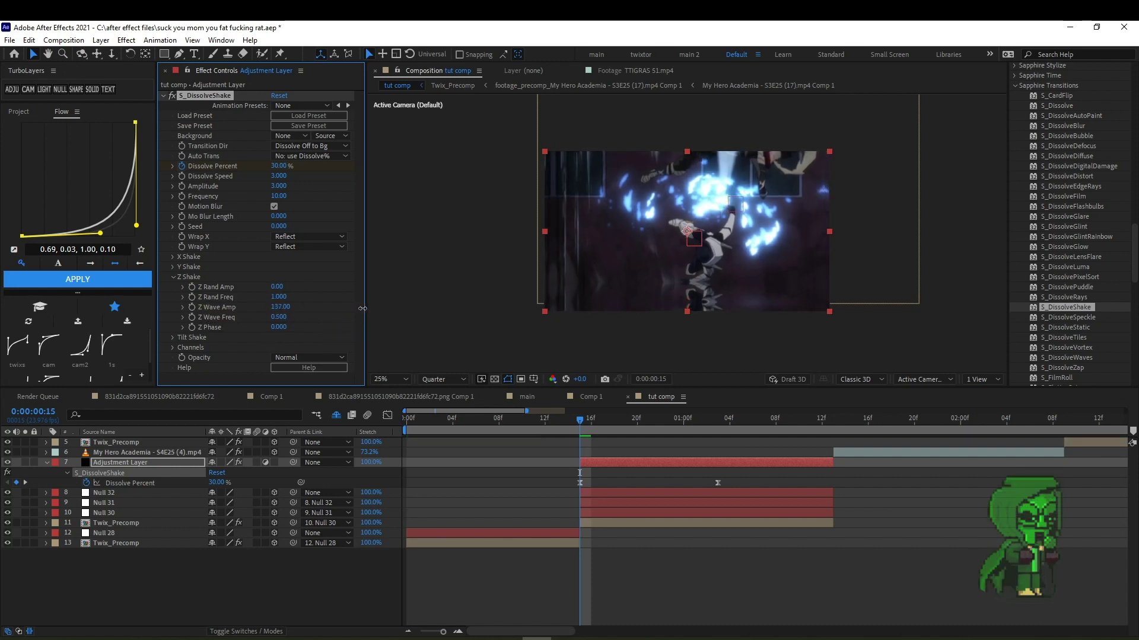
{"action": "left_click_drag", "start_coordinate": [281, 317], "coordinate": [309, 320]}
{"action": "left_click", "coordinate": [281, 318]}
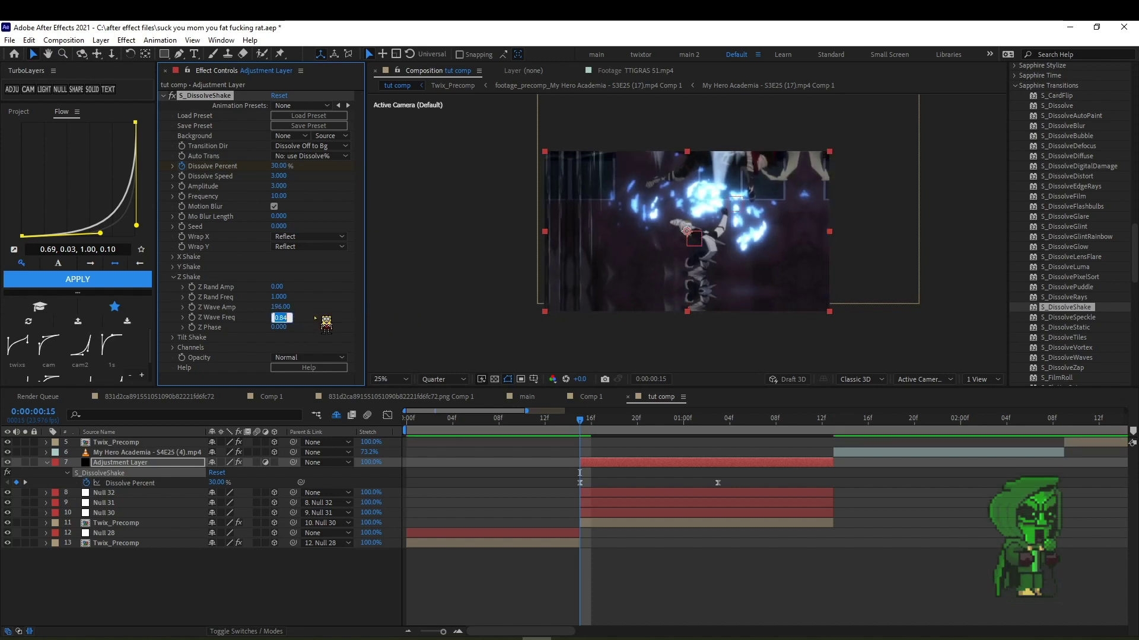
{"action": "key", "text": "Return"}
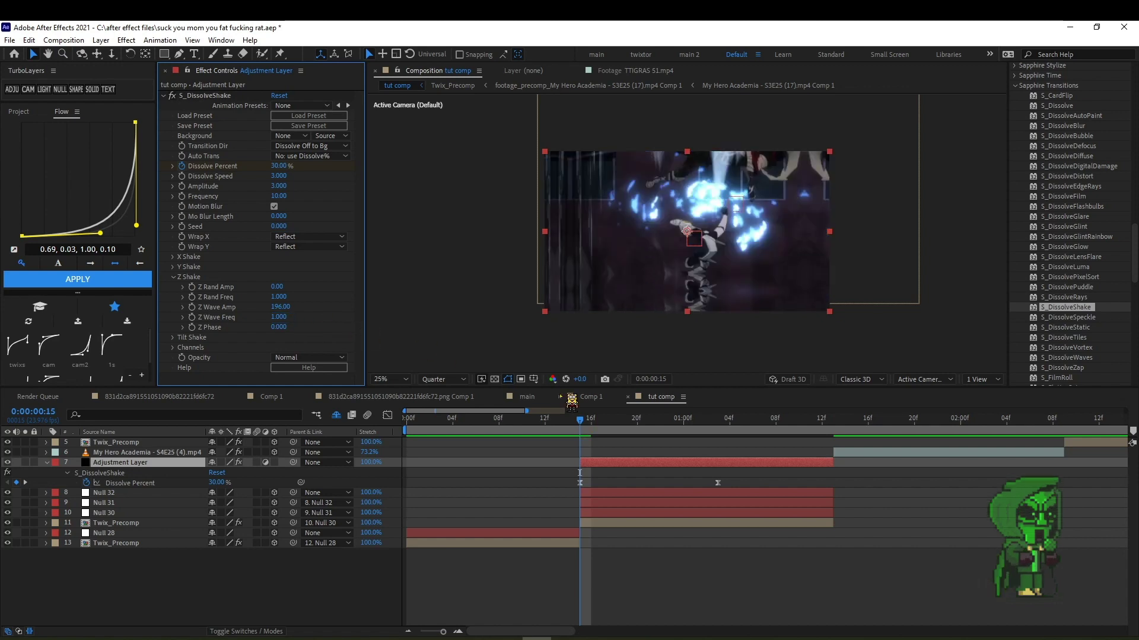
{"action": "left_click", "coordinate": [208, 96]}
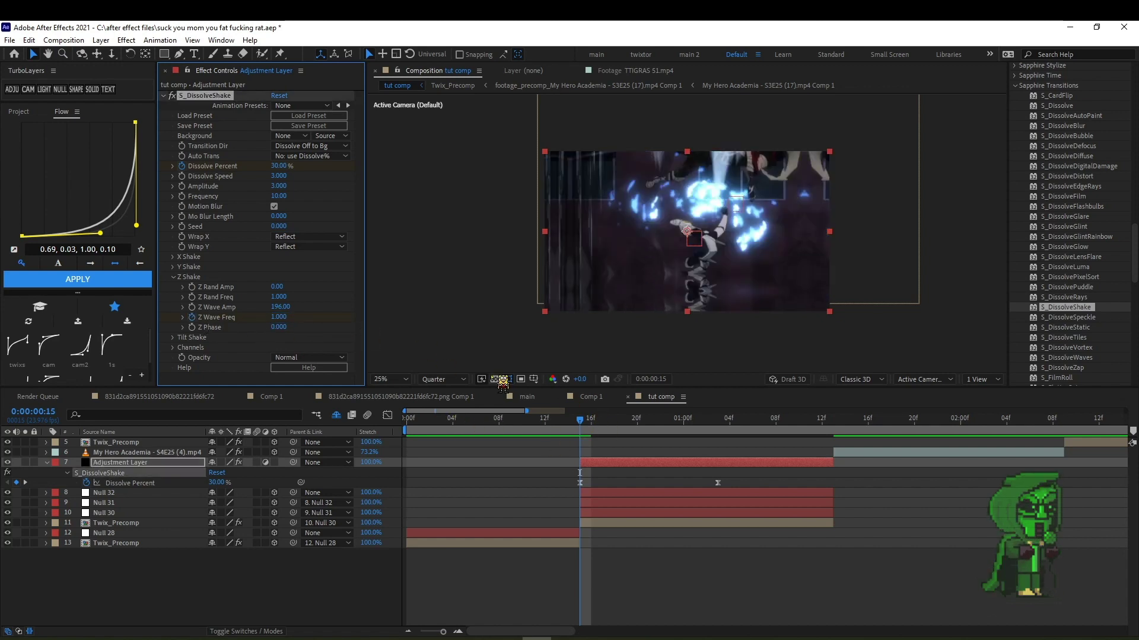
{"action": "left_click", "coordinate": [46, 462]}
{"action": "left_click", "coordinate": [47, 462]}
{"action": "left_click", "coordinate": [46, 462]}
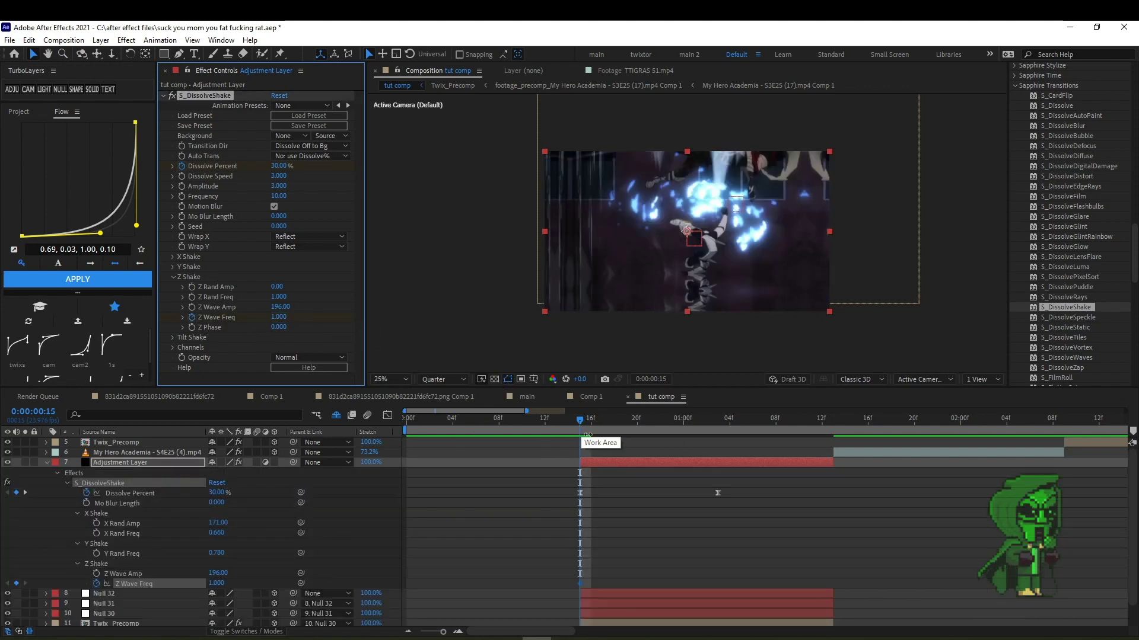
Keyframe Z Wave Freq down to 0.5 at 1:03 on the adjustment layer.
{"action": "key", "text": "u"}
{"action": "key", "text": "k"}
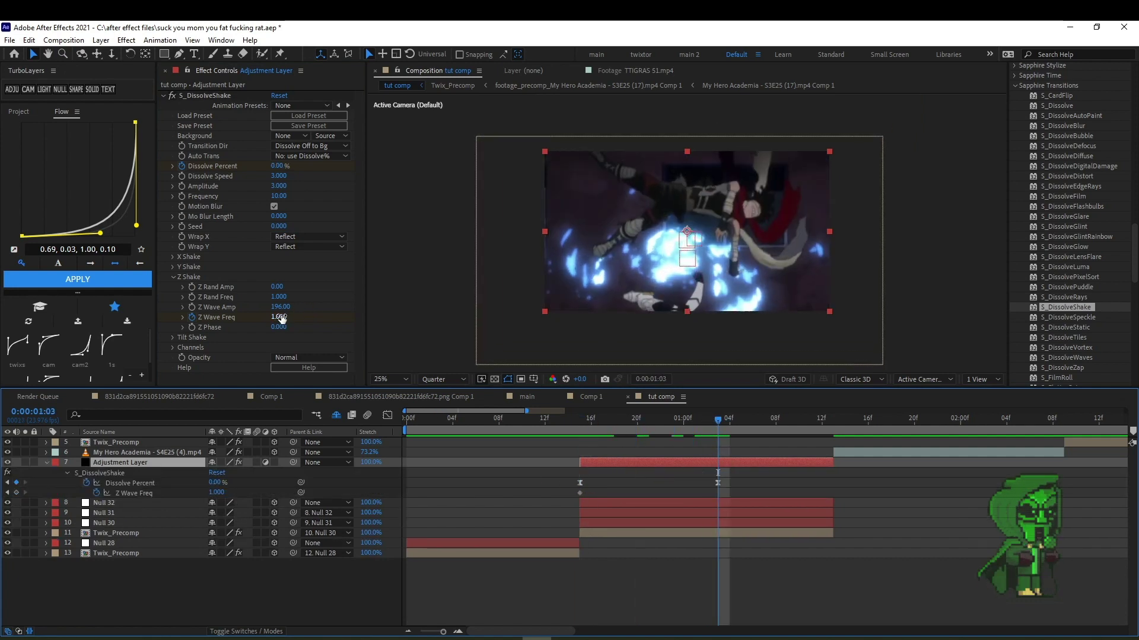
{"action": "left_click", "coordinate": [278, 317]}
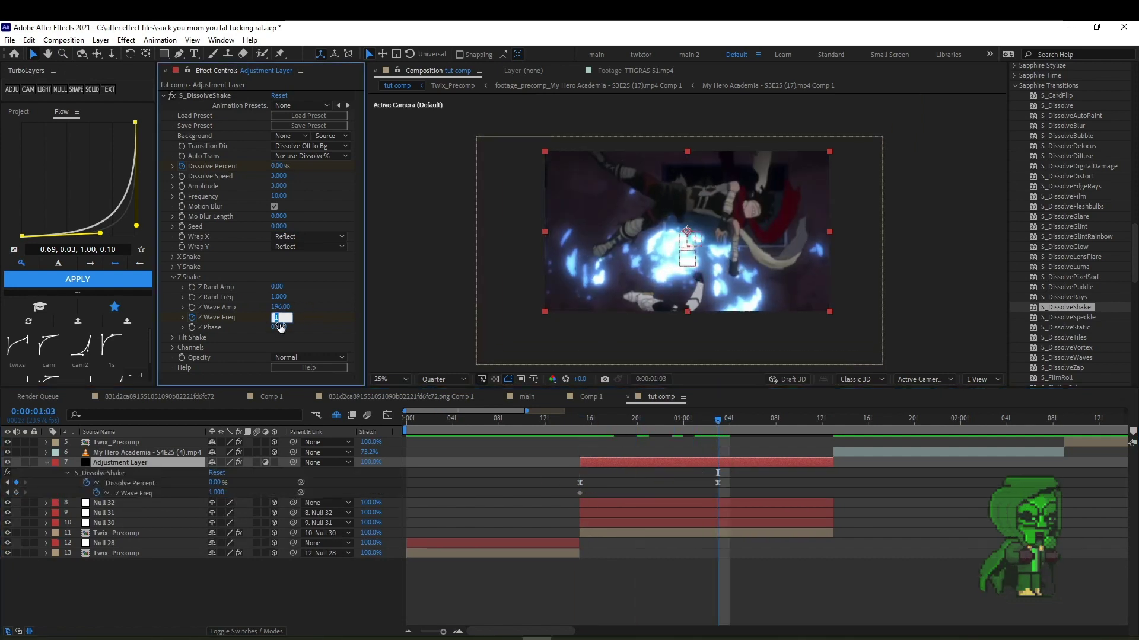
{"action": "key", "text": "Return"}
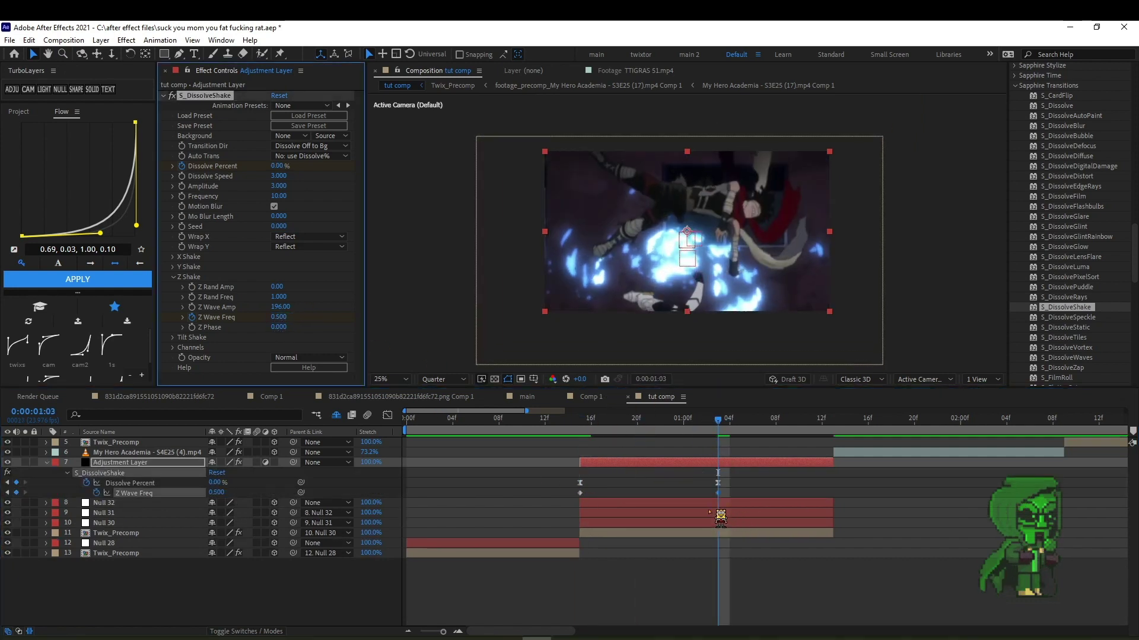
Add Motion Tile to the adjustment layer and move it above S_DissolveShake.
{"action": "key", "text": "ctrl+space"}
{"action": "type", "text": "motion tile"}
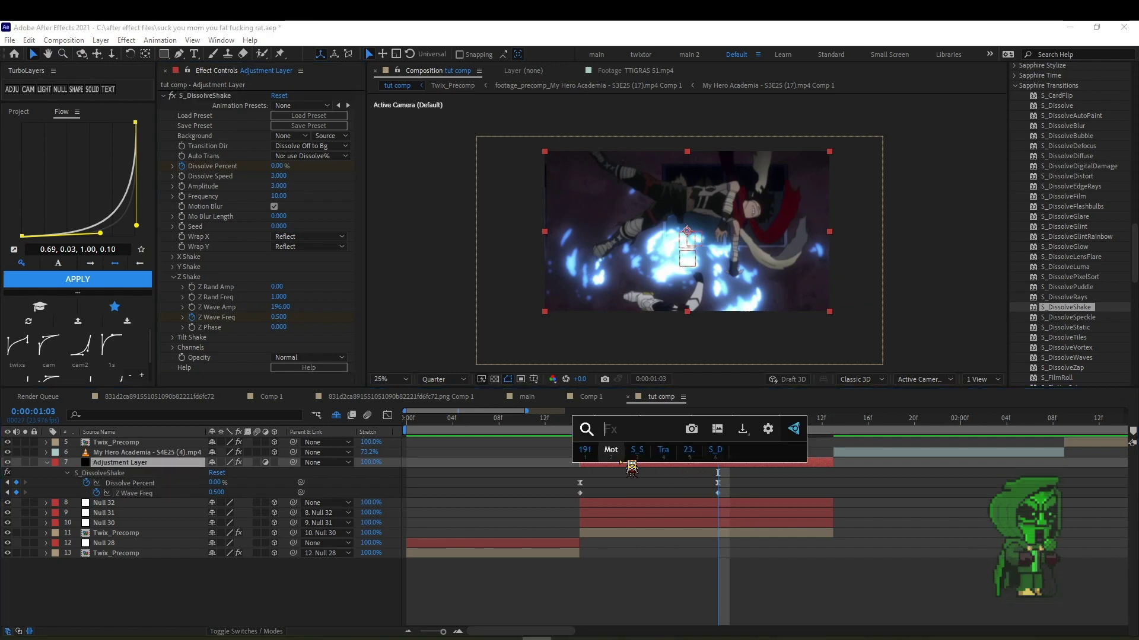
{"action": "key", "text": "Return"}
{"action": "left_click_drag", "start_coordinate": [217, 382], "coordinate": [195, 95]}
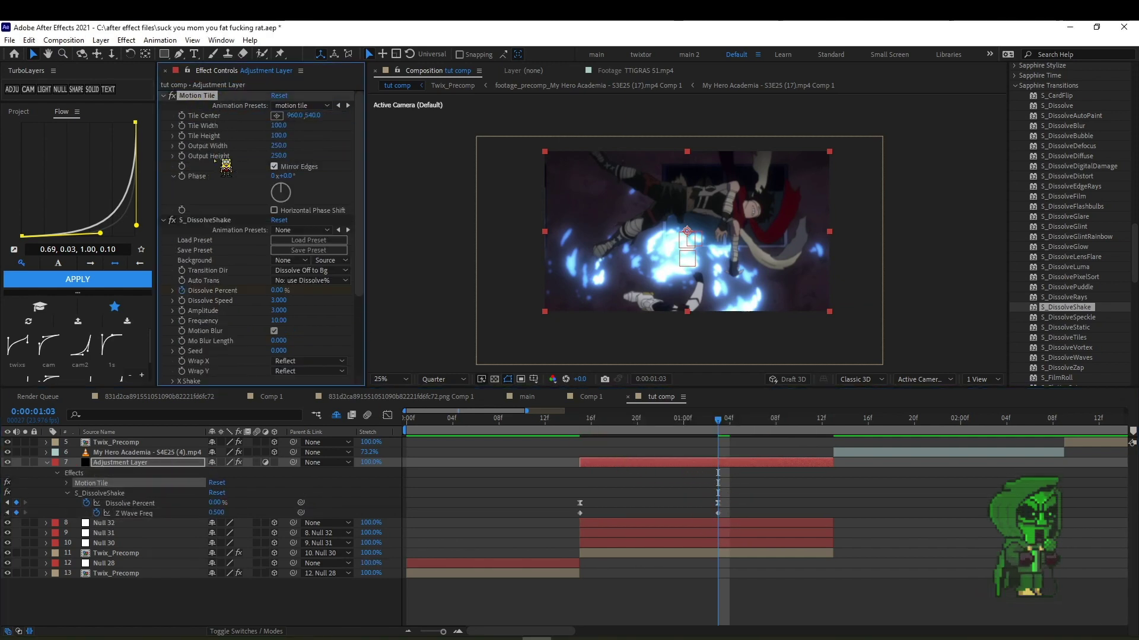
{"action": "key", "text": "Delete"}
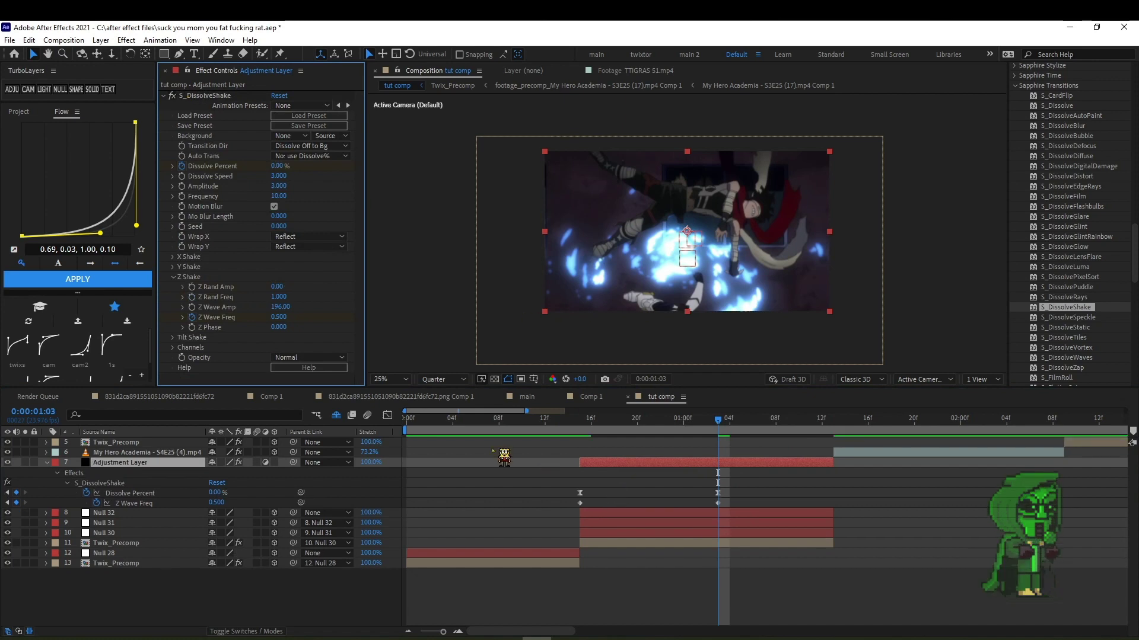
{"action": "key", "text": "ctrl+space"}
{"action": "left_click", "coordinate": [585, 446]}
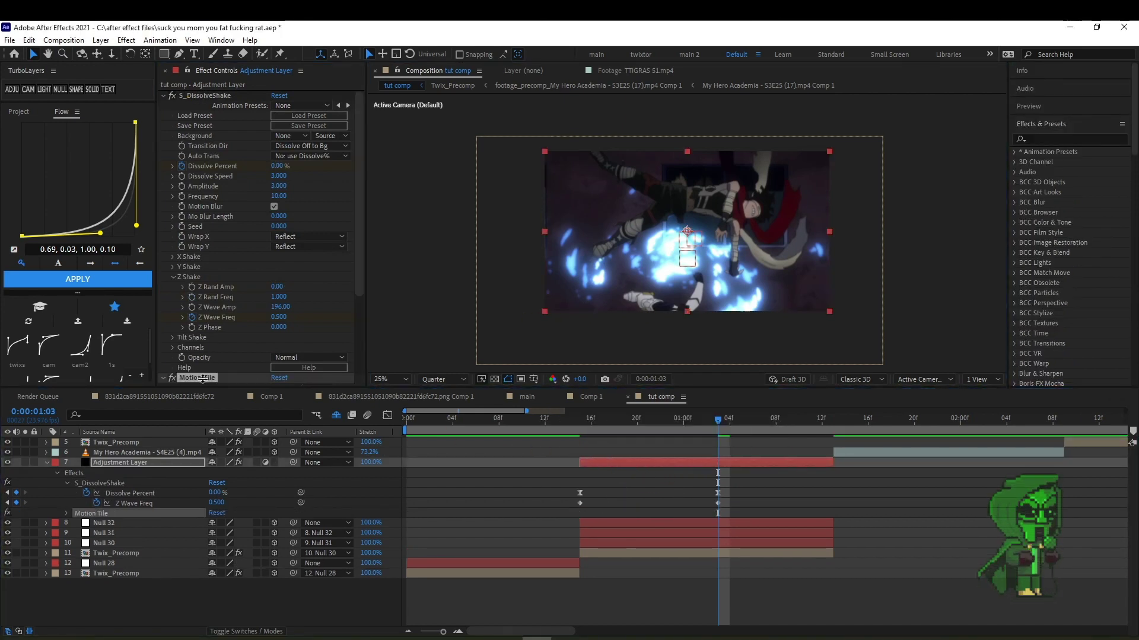
{"action": "left_click_drag", "start_coordinate": [213, 382], "coordinate": [202, 97]}
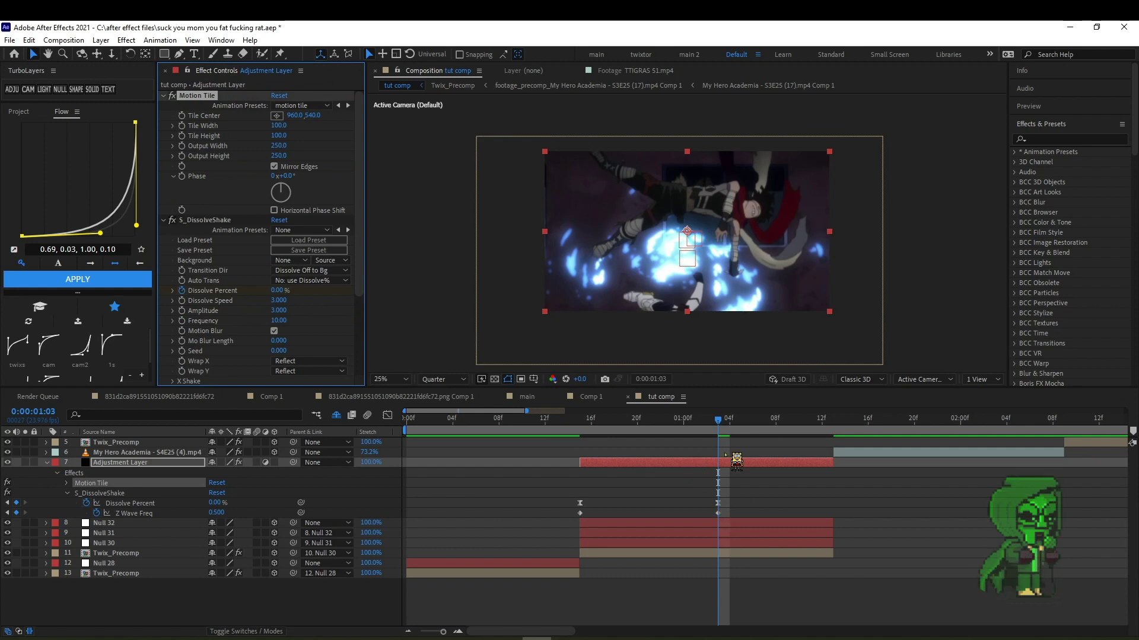
{"action": "left_click", "coordinate": [580, 503]}
Bend the Dissolve Percent curve to drop steeply then ease into 0, and preview the transition.
{"action": "key", "text": "shift+F3"}
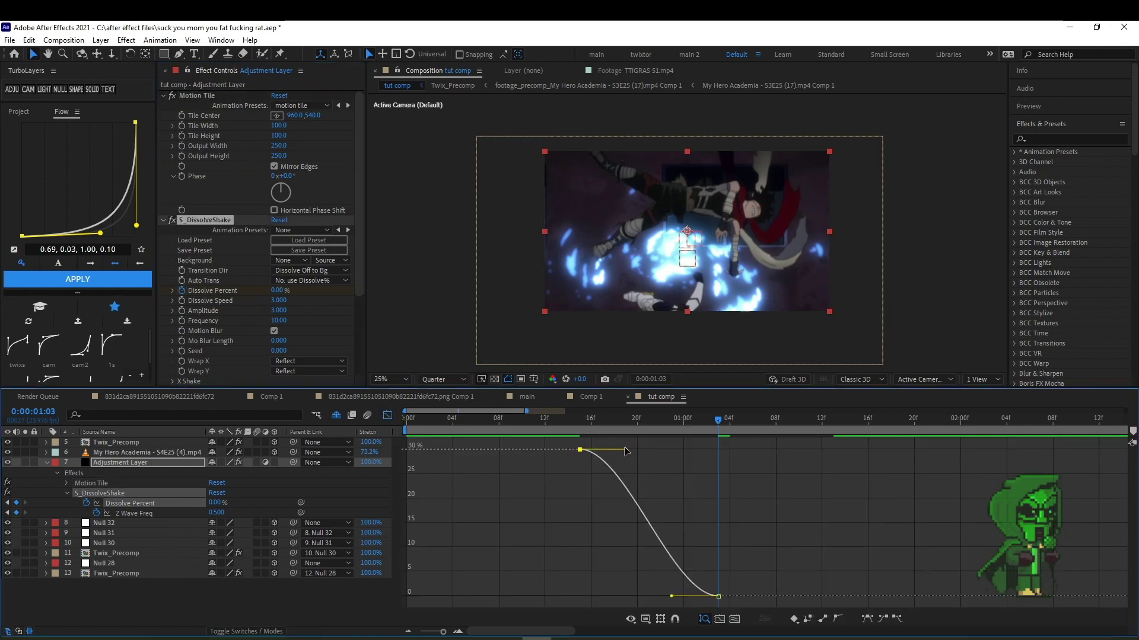
{"action": "left_click_drag", "start_coordinate": [625, 450], "coordinate": [564, 578]}
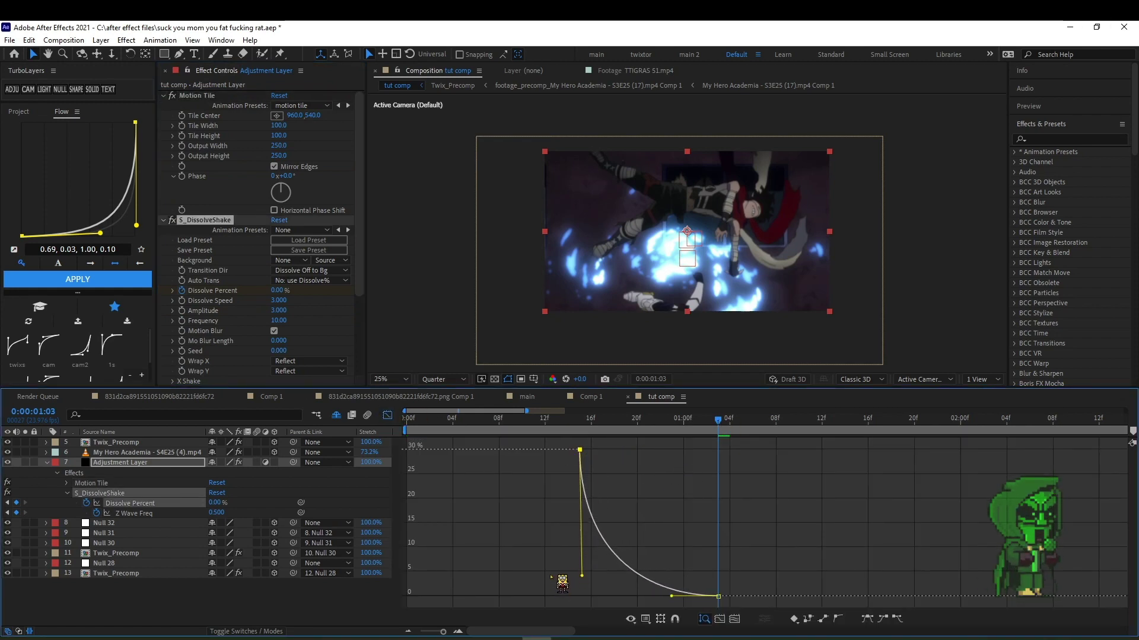
{"action": "left_click_drag", "start_coordinate": [672, 596], "coordinate": [604, 601]}
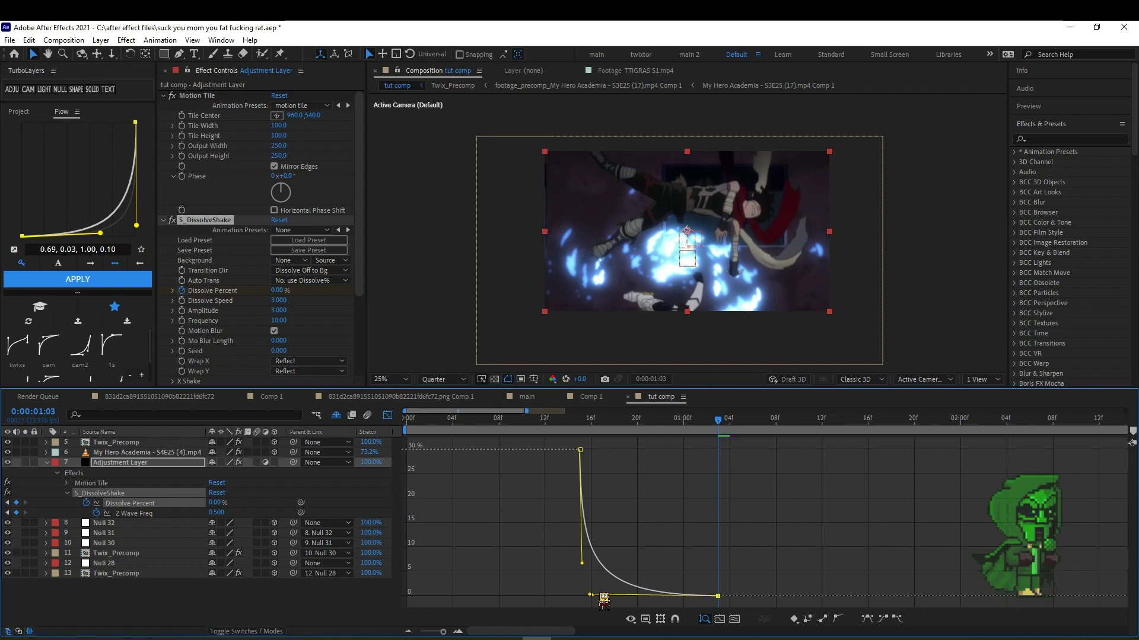
{"action": "left_click", "coordinate": [388, 415]}
{"action": "left_click", "coordinate": [522, 419]}
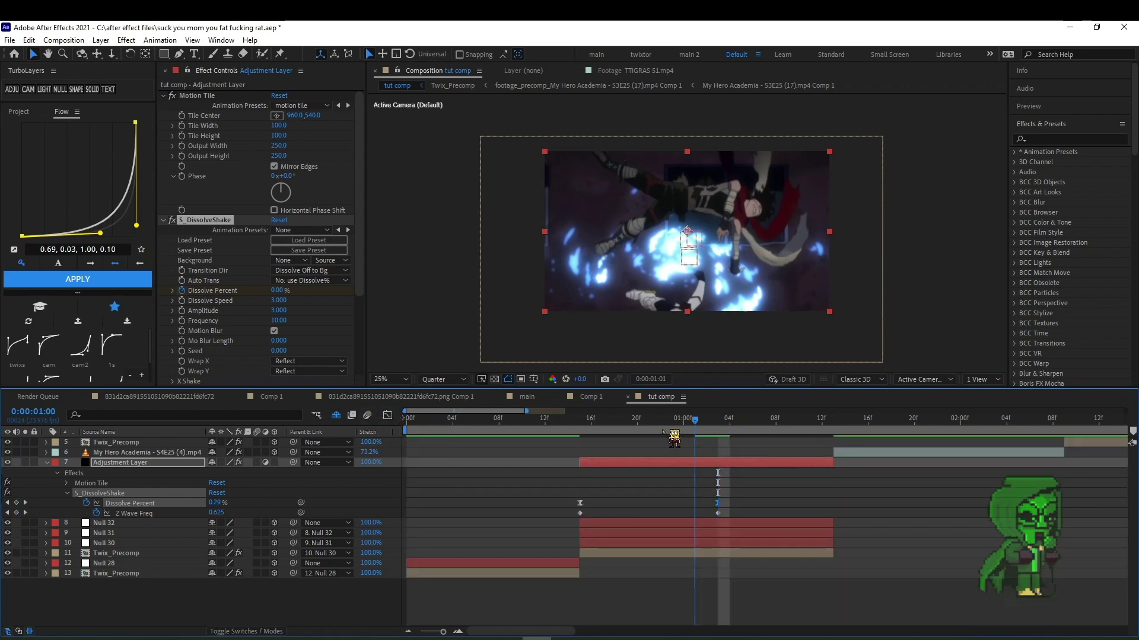
{"action": "key", "text": "space"}
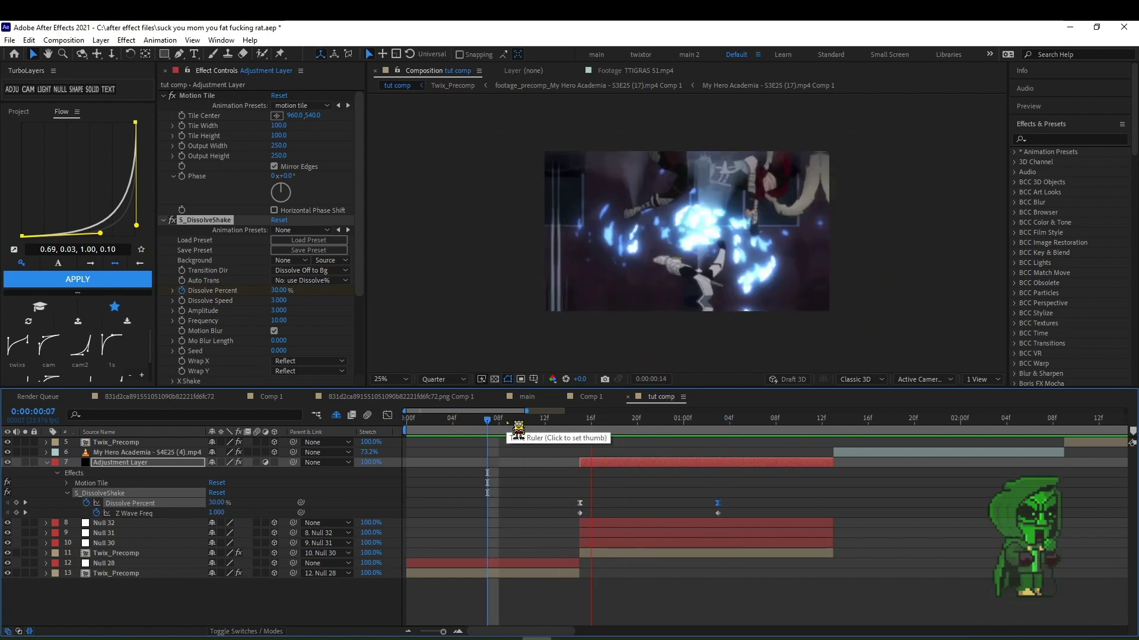
Raise S_DissolveShake's Z Wave Amp to 433 and fine-tune Z Wave Freq at 1:03.
{"action": "left_click", "coordinate": [579, 419]}
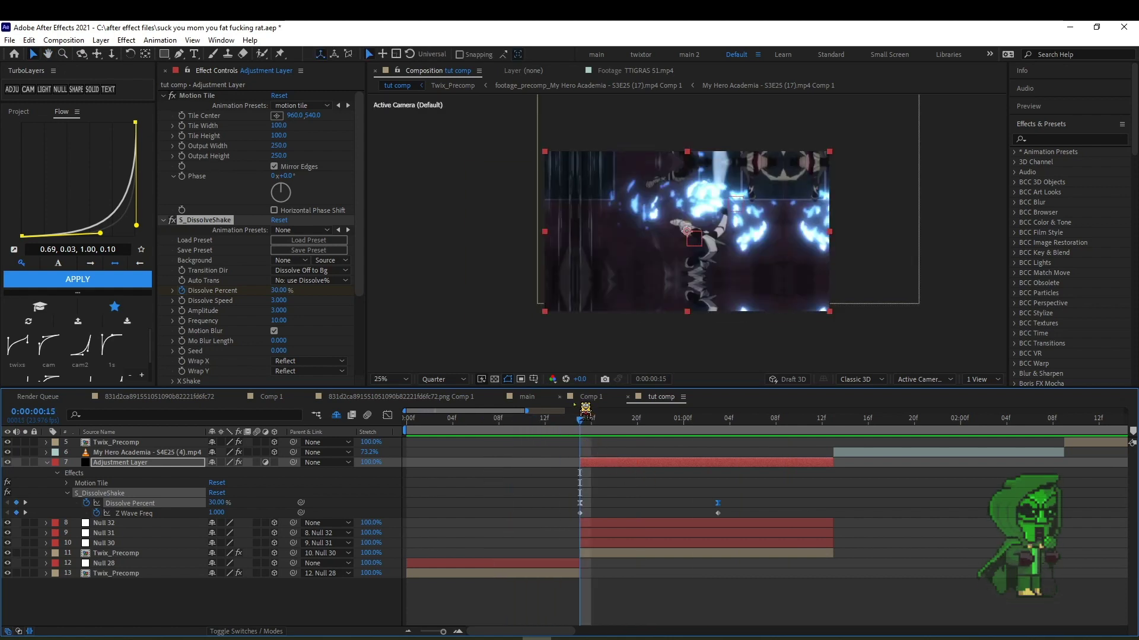
{"action": "scroll", "coordinate": [246, 301], "scroll_direction": "down", "scroll_amount": 3}
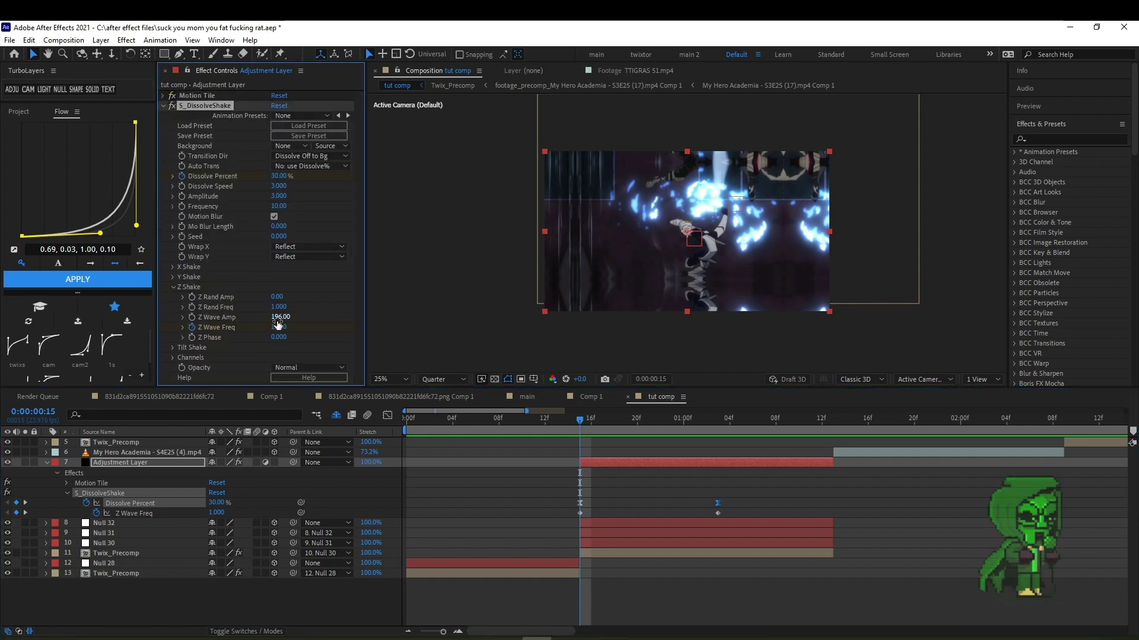
{"action": "left_click_drag", "start_coordinate": [278, 316], "coordinate": [418, 317]}
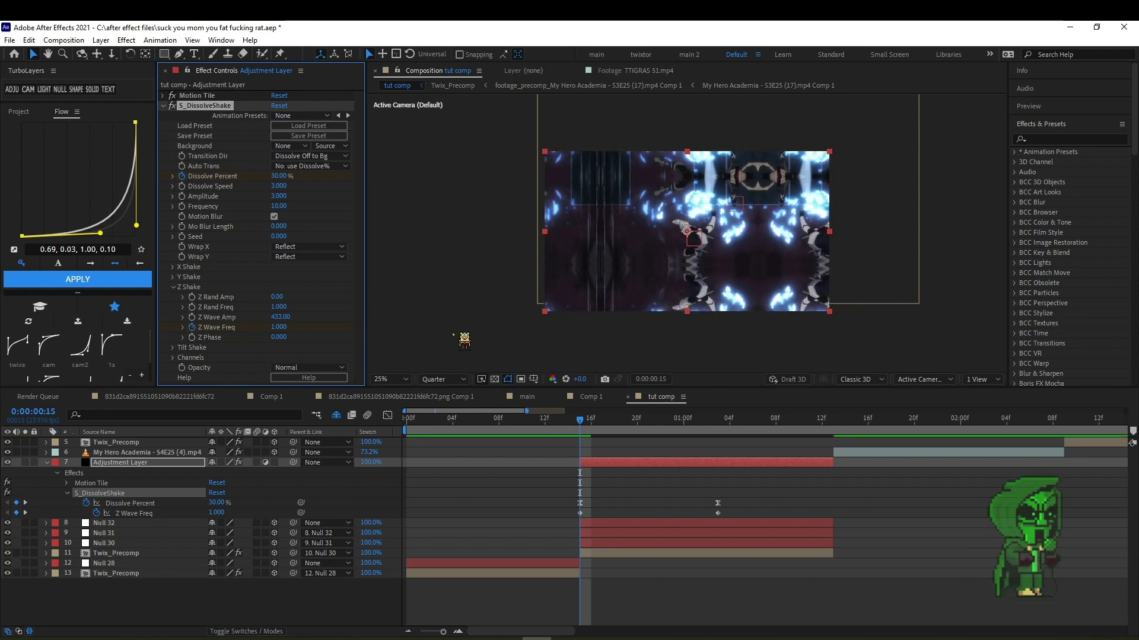
{"action": "left_click_drag", "start_coordinate": [580, 418], "coordinate": [717, 419]}
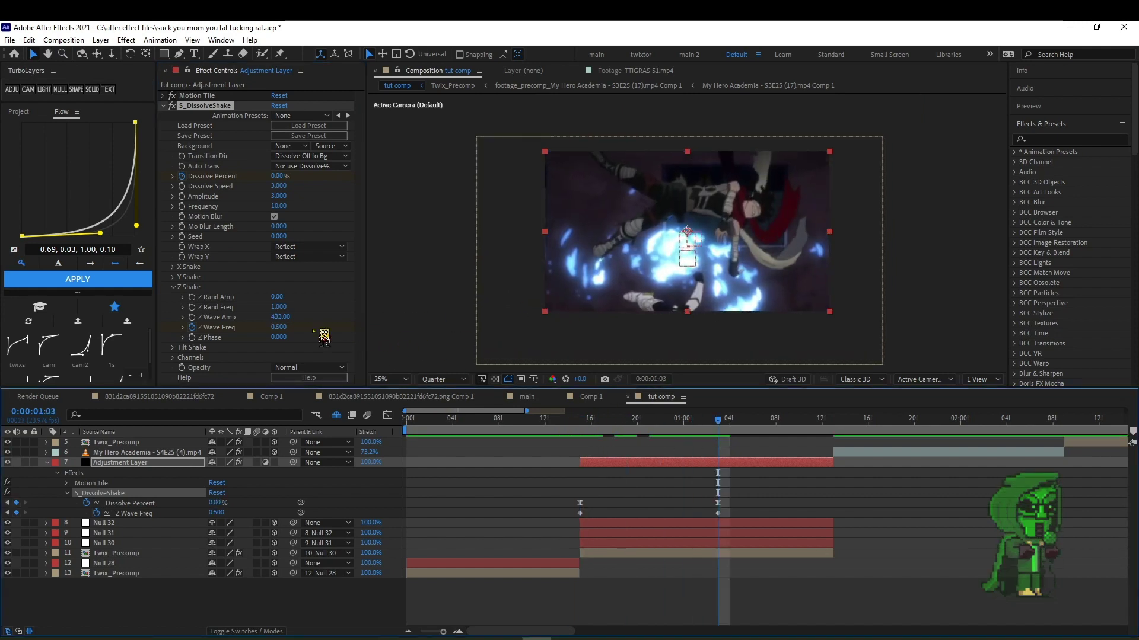
{"action": "left_click_drag", "start_coordinate": [283, 328], "coordinate": [285, 331]}
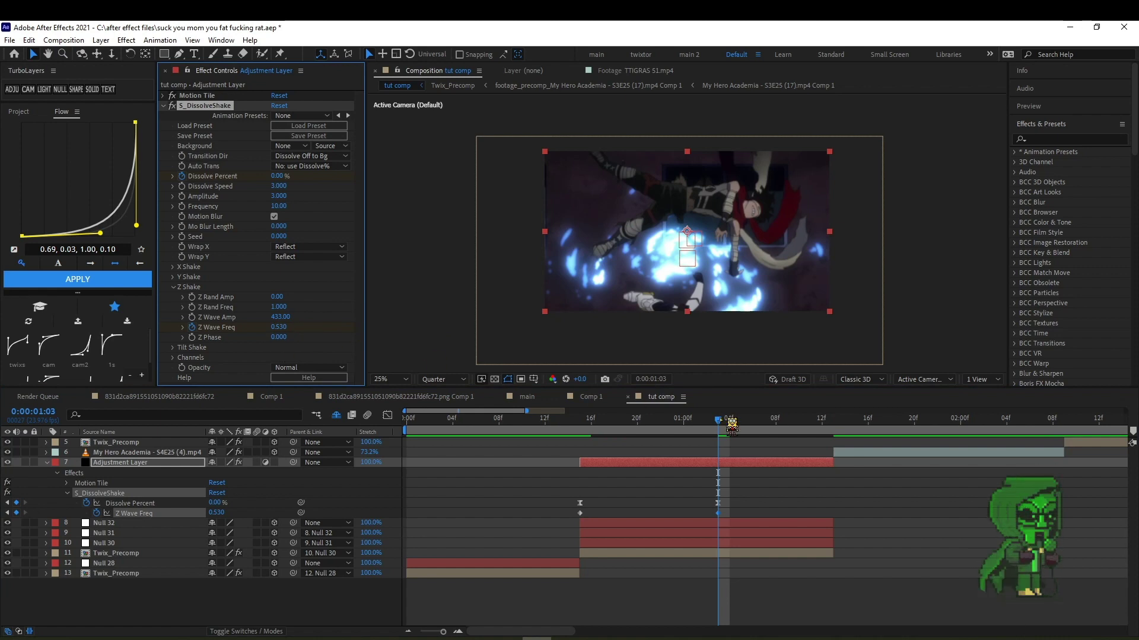
{"action": "left_click_drag", "start_coordinate": [731, 424], "coordinate": [581, 439]}
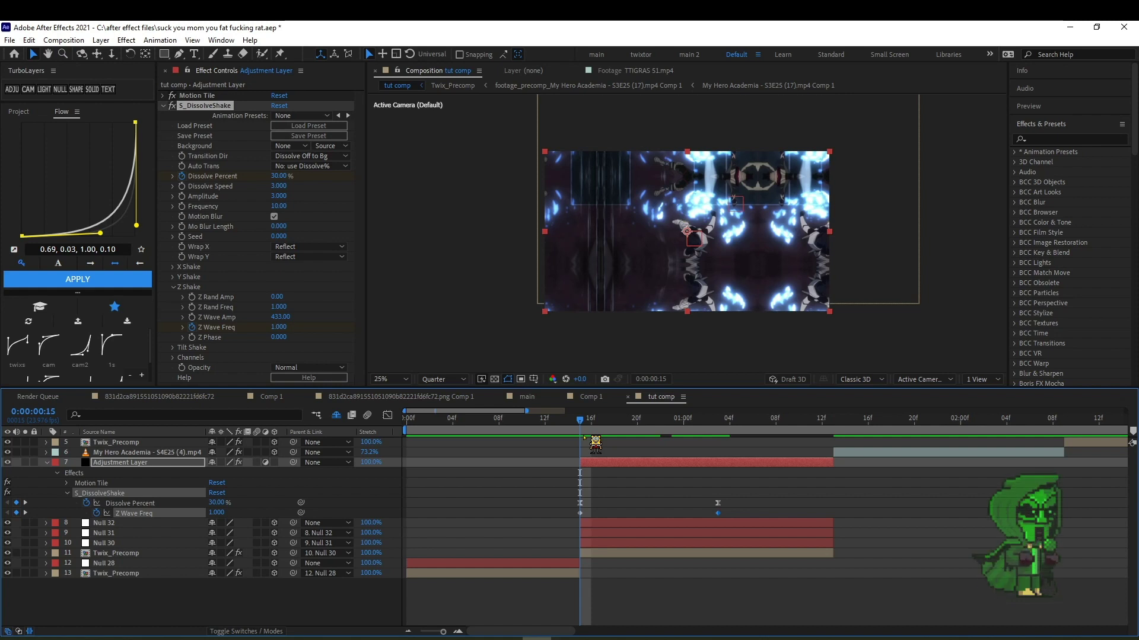
Raise the shake's Z Phase to 0.130.
{"action": "left_click", "coordinate": [278, 337]}
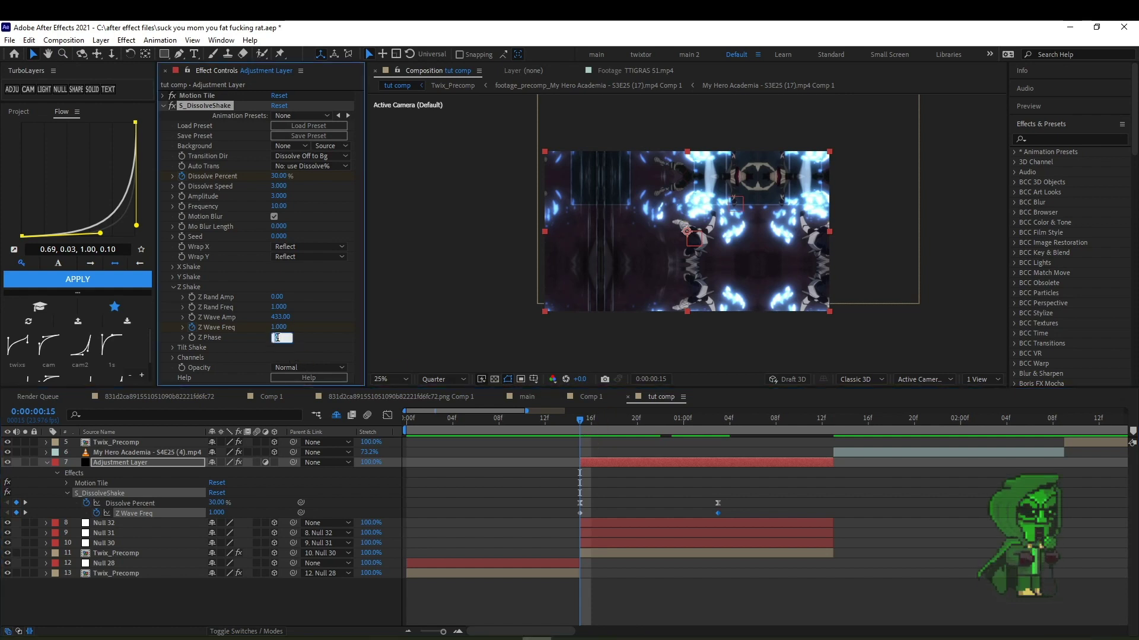
{"action": "left_click", "coordinate": [317, 339]}
{"action": "left_click_drag", "start_coordinate": [277, 338], "coordinate": [291, 344]}
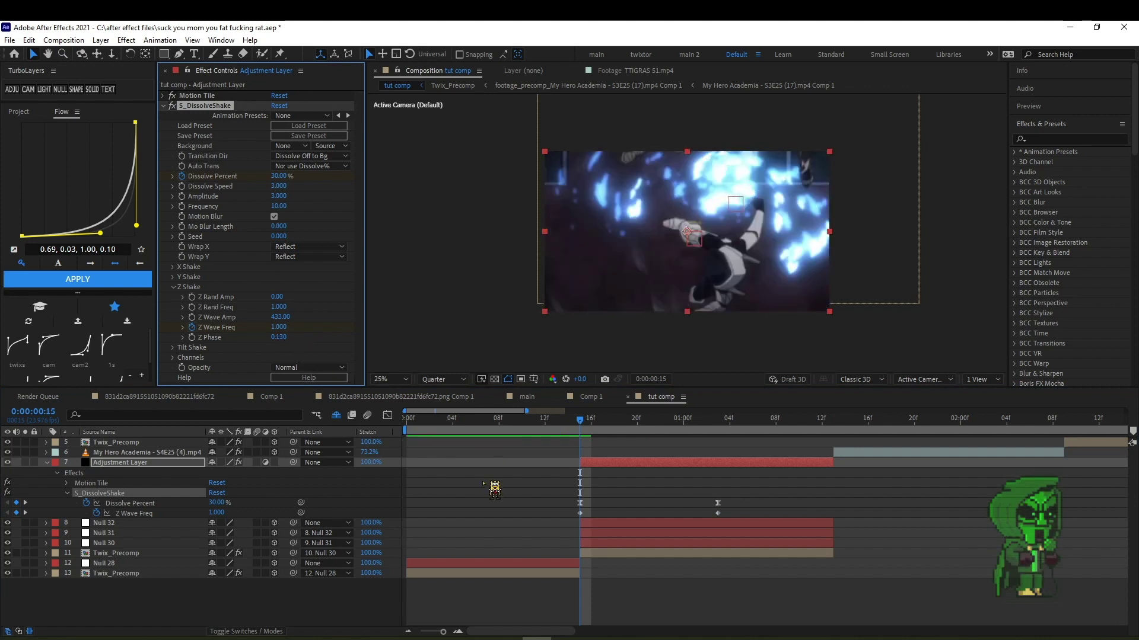
Scrub and preview the transition, then reselect the Adjustment Layer at the transition start.
{"action": "left_click", "coordinate": [607, 453]}
{"action": "left_click_drag", "start_coordinate": [587, 427], "coordinate": [736, 462]}
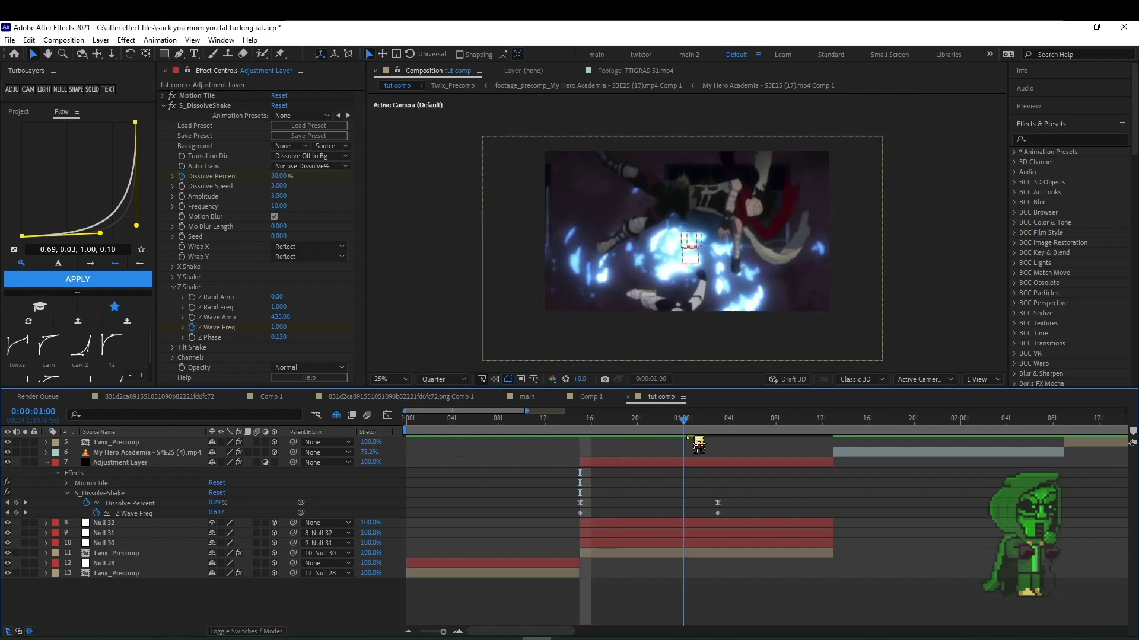
{"action": "key", "text": "space"}
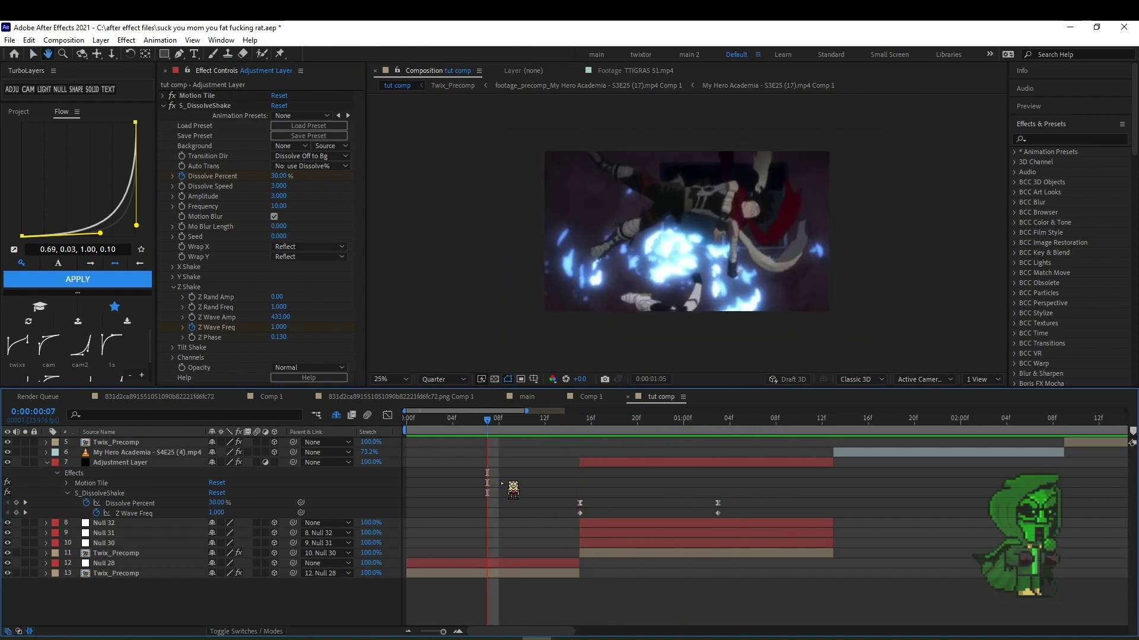
{"action": "key", "text": "space"}
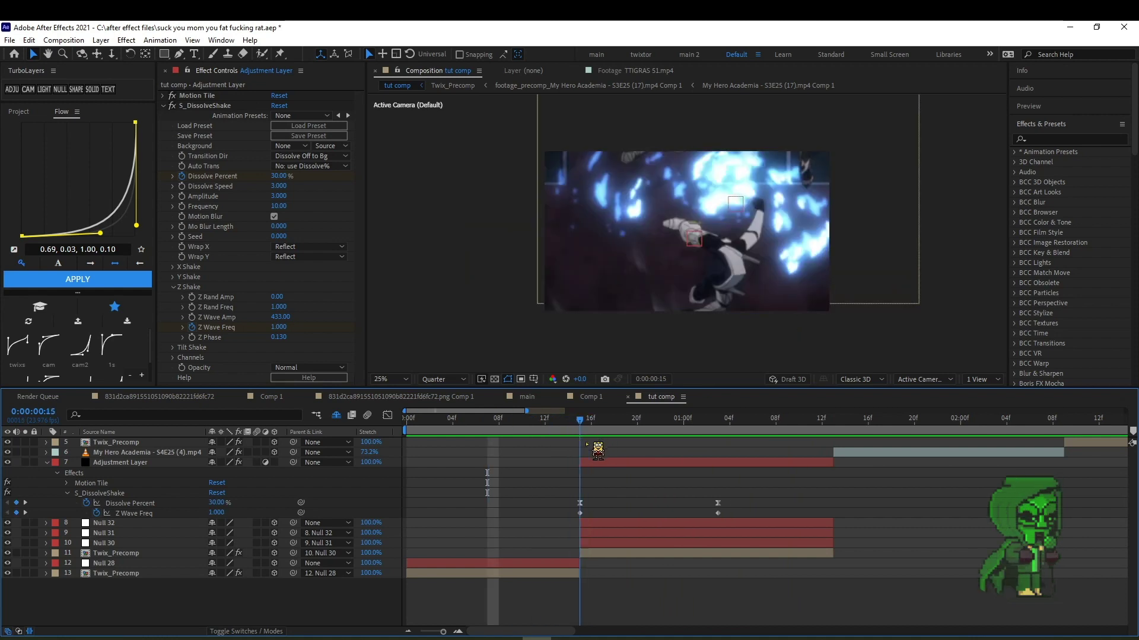
{"action": "left_click", "coordinate": [581, 463]}
{"action": "key", "text": "Page_Up"}
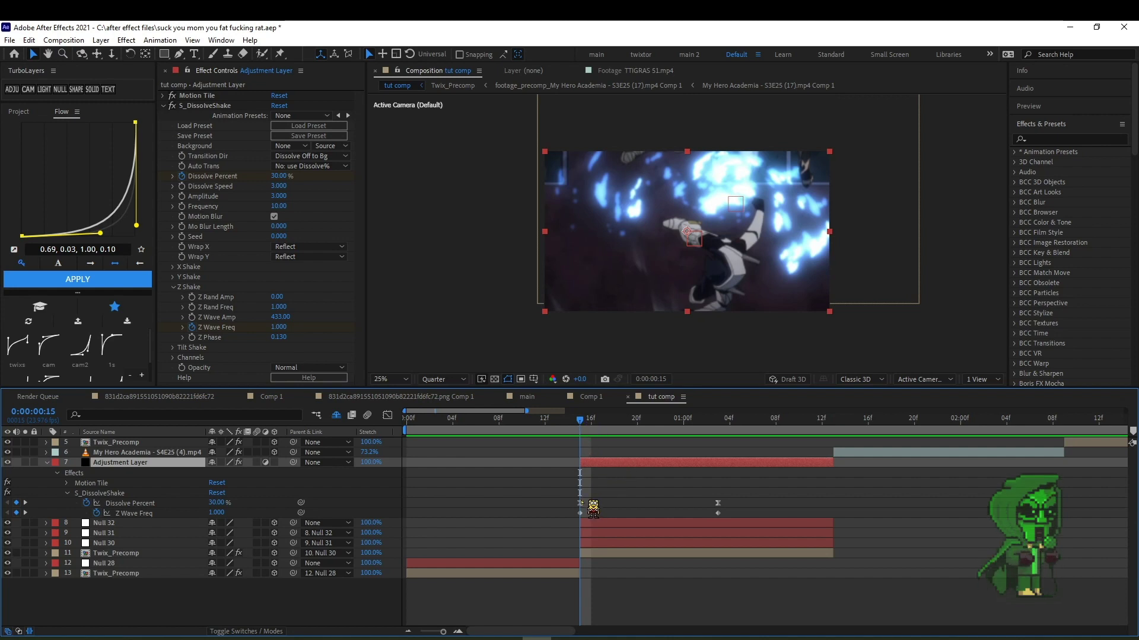
{"action": "left_click", "coordinate": [580, 503]}
Return from the Graph Editor to the layer bars and preview the transition.
{"action": "left_click", "coordinate": [387, 415]}
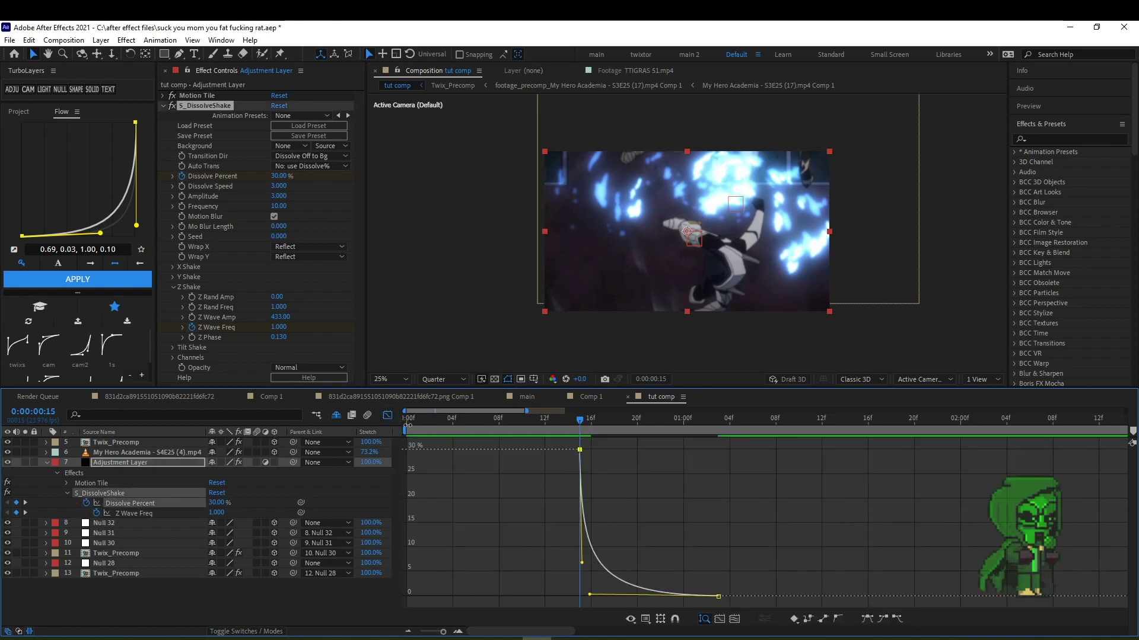
{"action": "key", "text": "shift+F3"}
{"action": "key", "text": "space"}
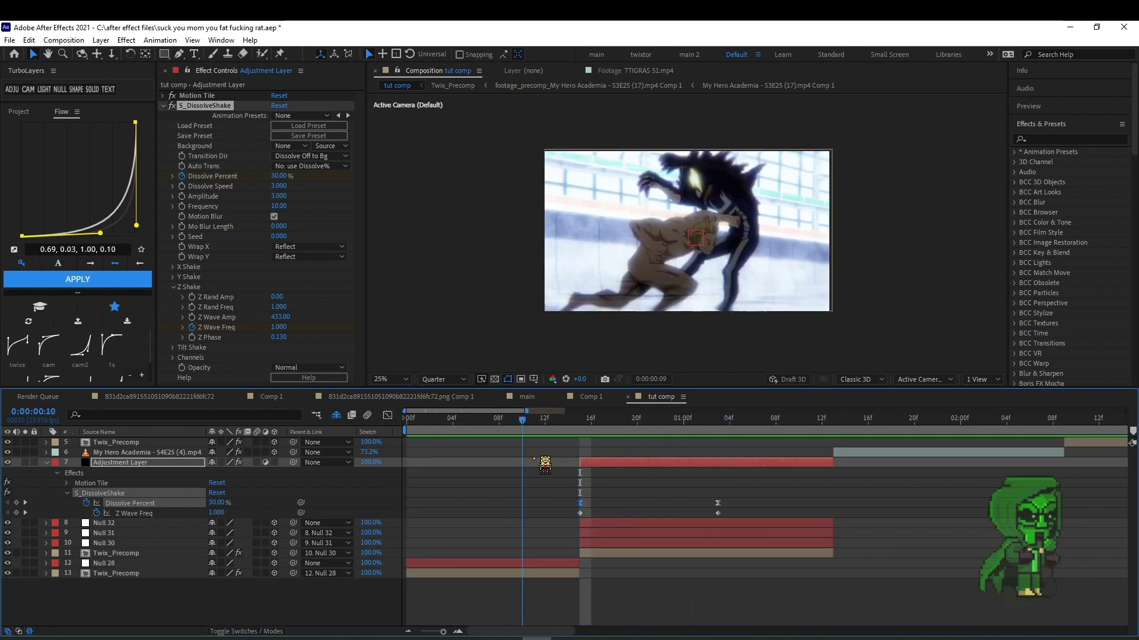
{"action": "key", "text": "space"}
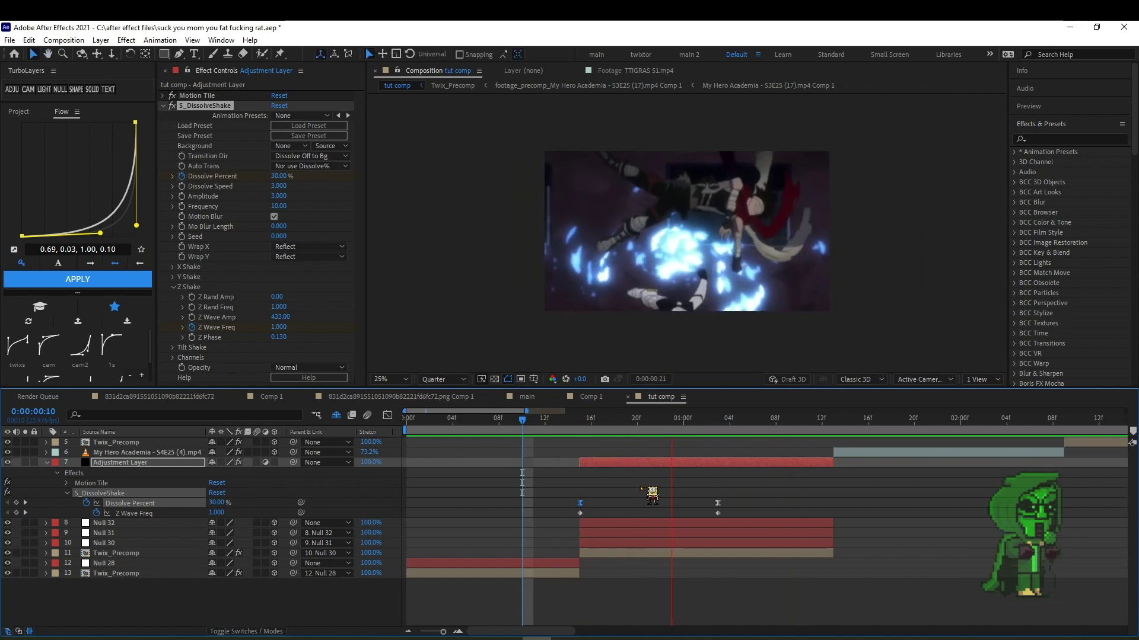
{"action": "key", "text": "v"}
{"action": "key", "text": "space"}
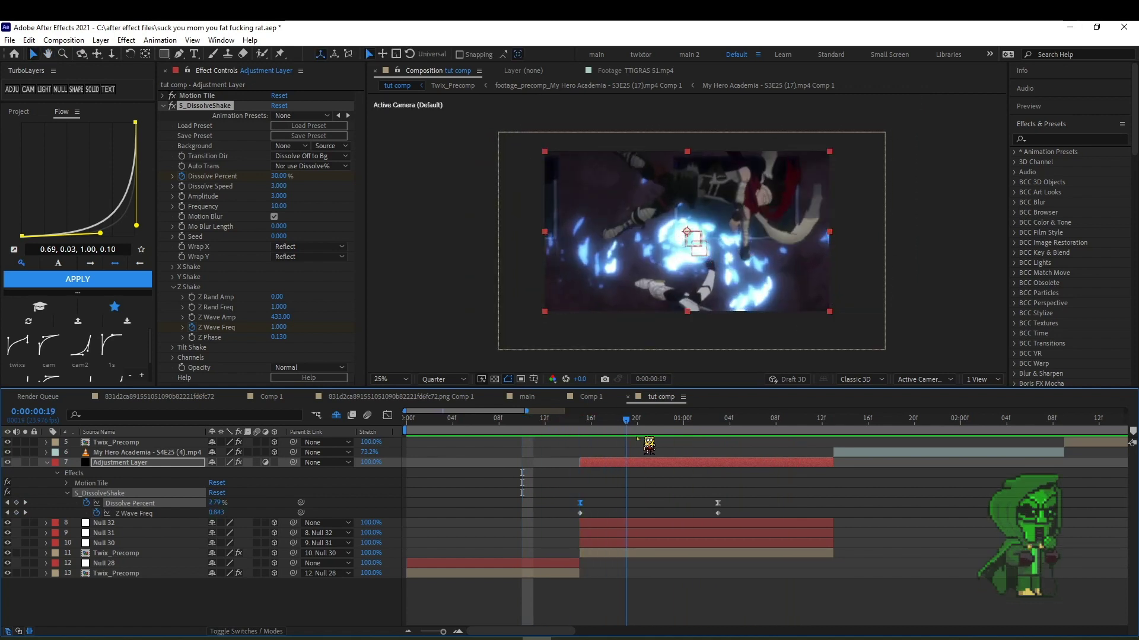
Move the Z Wave Freq keyframe to 0:00:00:18 and preview the result.
{"action": "left_click", "coordinate": [387, 416]}
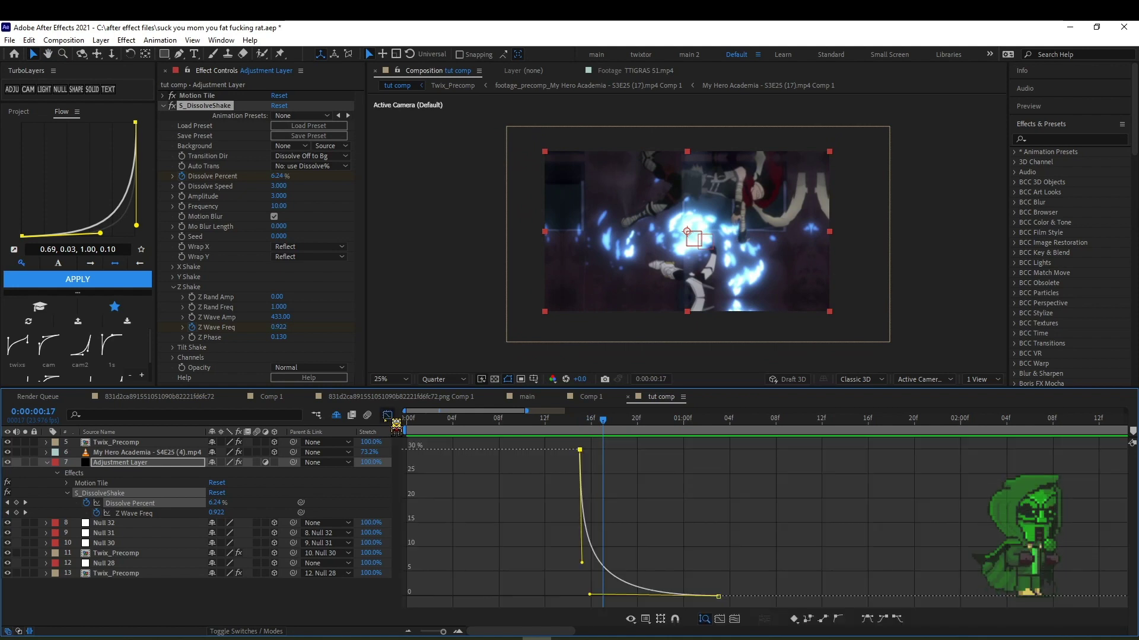
{"action": "left_click", "coordinate": [387, 415]}
{"action": "left_click_drag", "start_coordinate": [580, 514], "coordinate": [615, 514]}
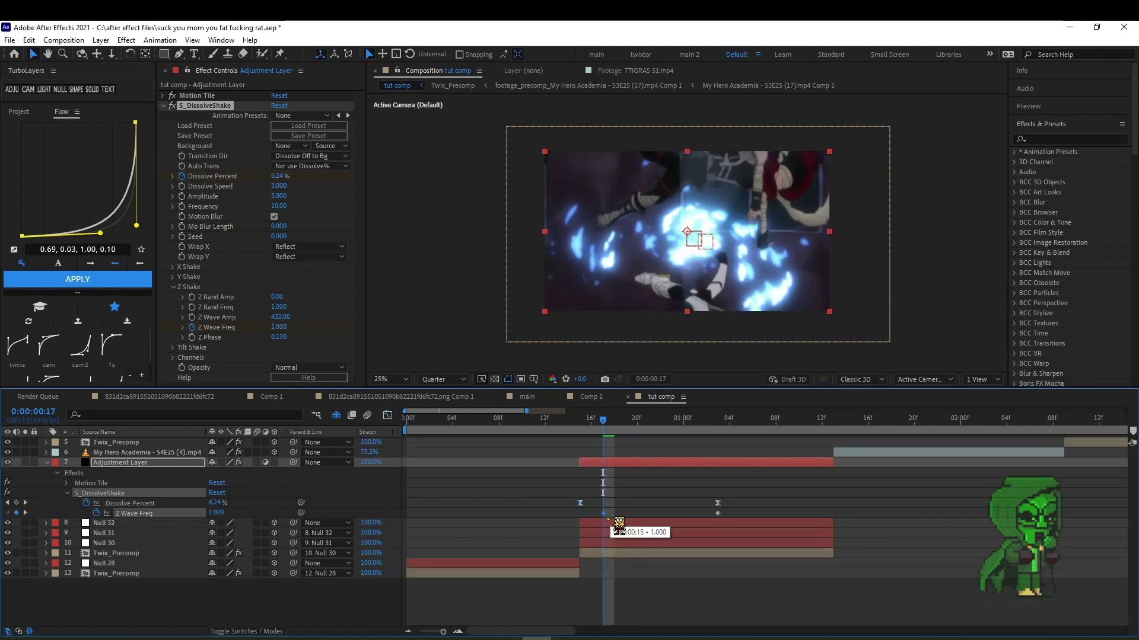
{"action": "left_click_drag", "start_coordinate": [603, 422], "coordinate": [580, 422]}
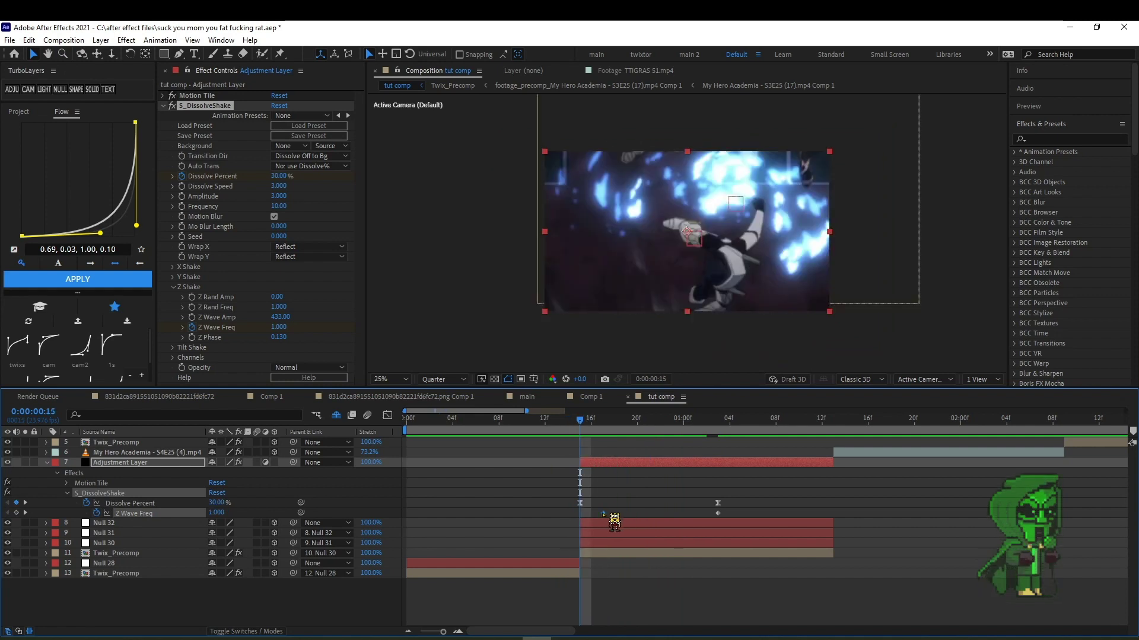
{"action": "left_click_drag", "start_coordinate": [610, 514], "coordinate": [593, 514]}
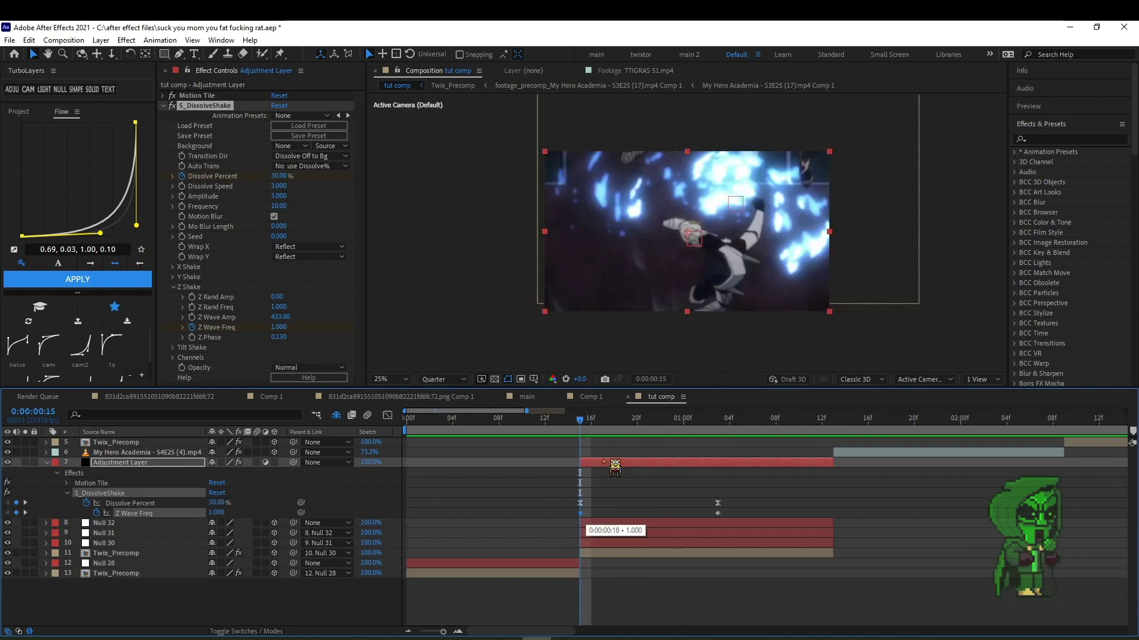
{"action": "left_click_drag", "start_coordinate": [615, 467], "coordinate": [616, 468]}
{"action": "key", "text": "space"}
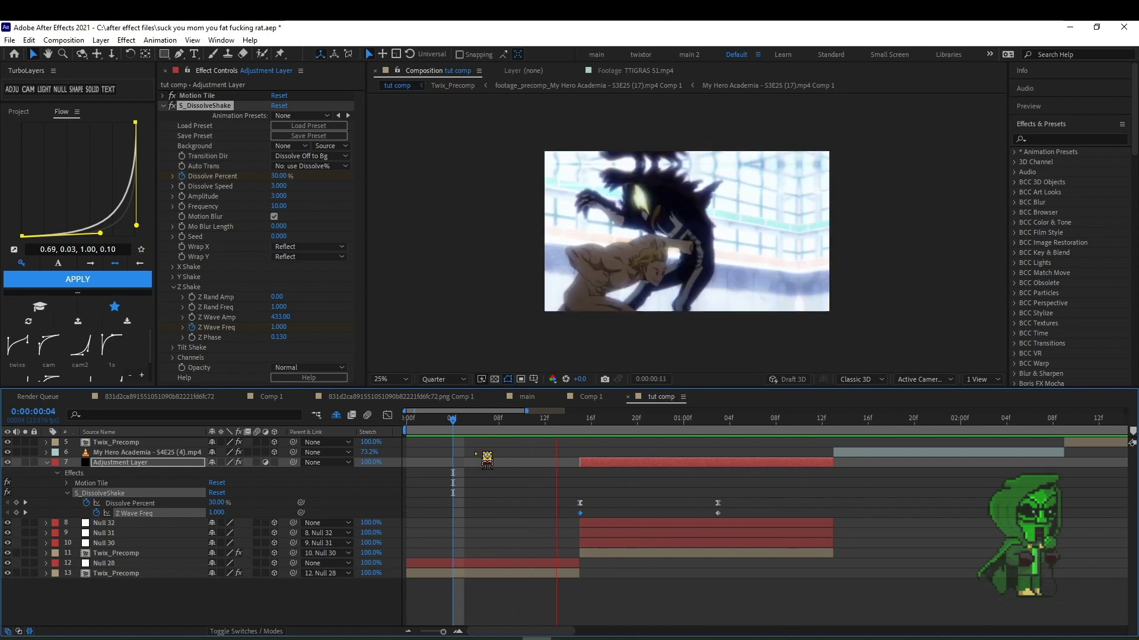
{"action": "key", "text": "space"}
{"action": "left_click_drag", "start_coordinate": [582, 440], "coordinate": [712, 454]}
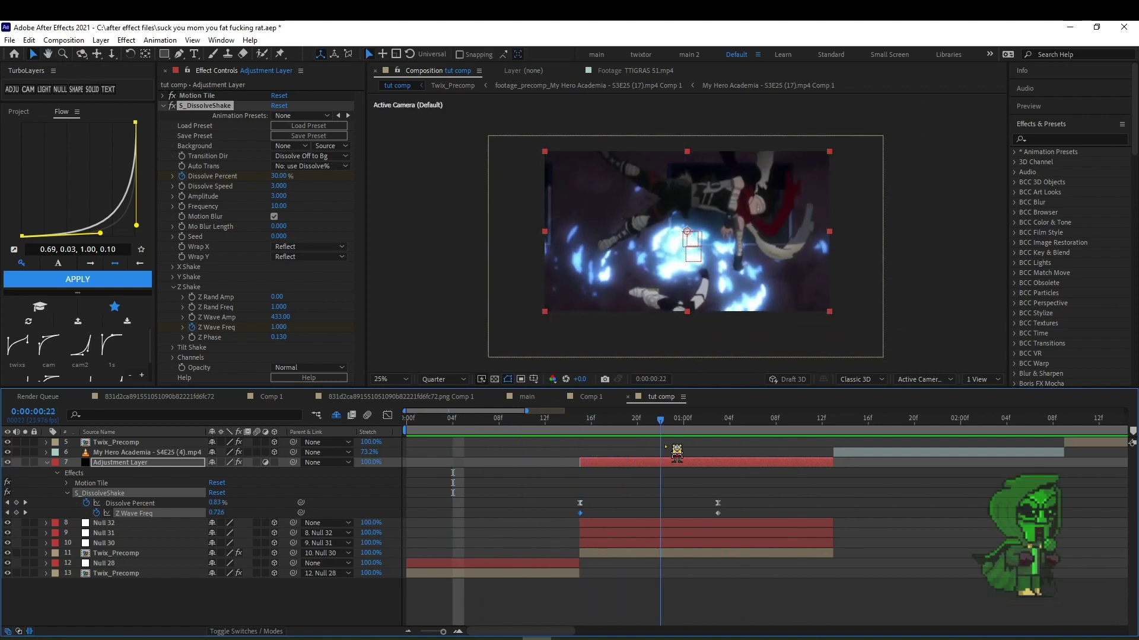
Collapse the Adjustment Layer's properties and preview the composition from the start.
{"action": "left_click", "coordinate": [644, 462]}
{"action": "key", "text": "u"}
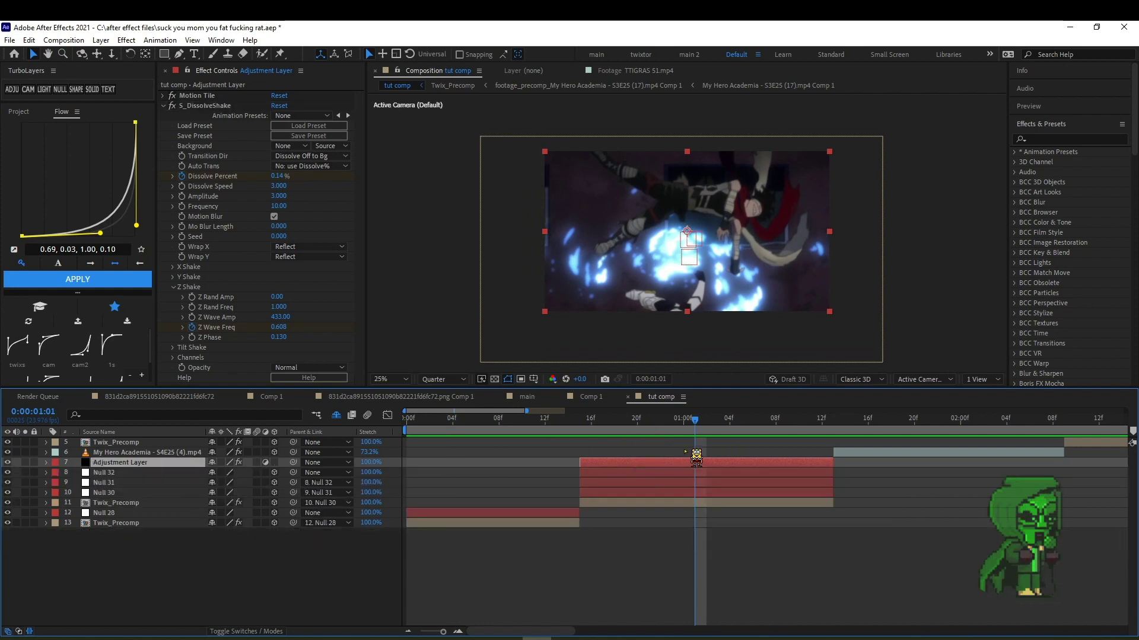
{"action": "key", "text": "Home"}
{"action": "key", "text": "space"}
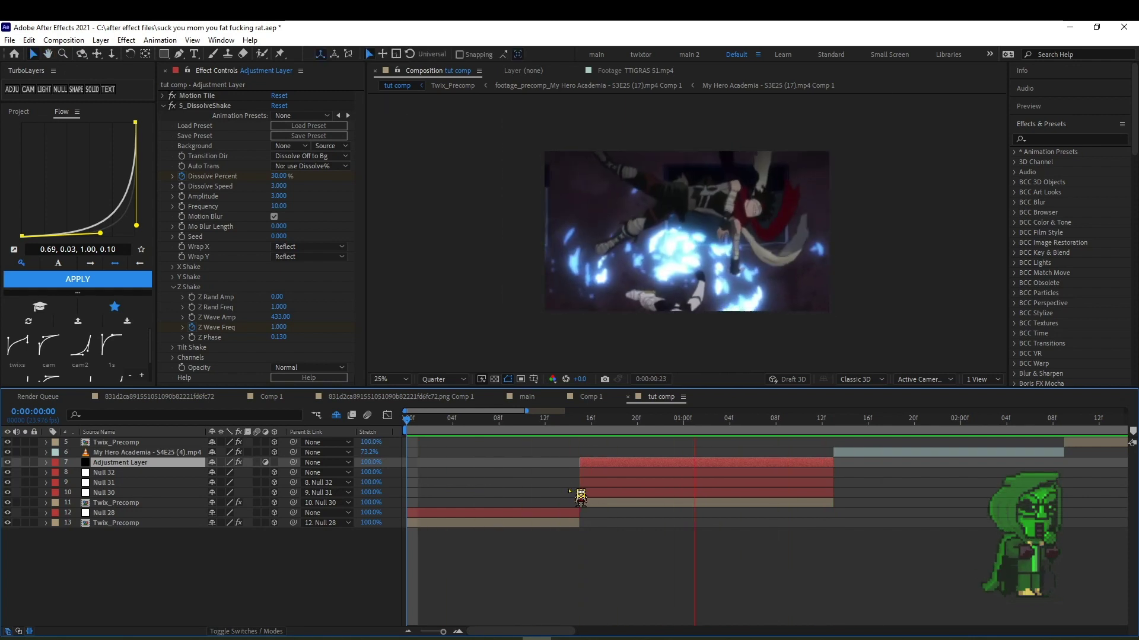
Add a 3D Null 33 above the My Hero Academia clip with a Position keyframe.
{"action": "key", "text": "space"}
{"action": "left_click_drag", "start_coordinate": [425, 426], "coordinate": [618, 476]}
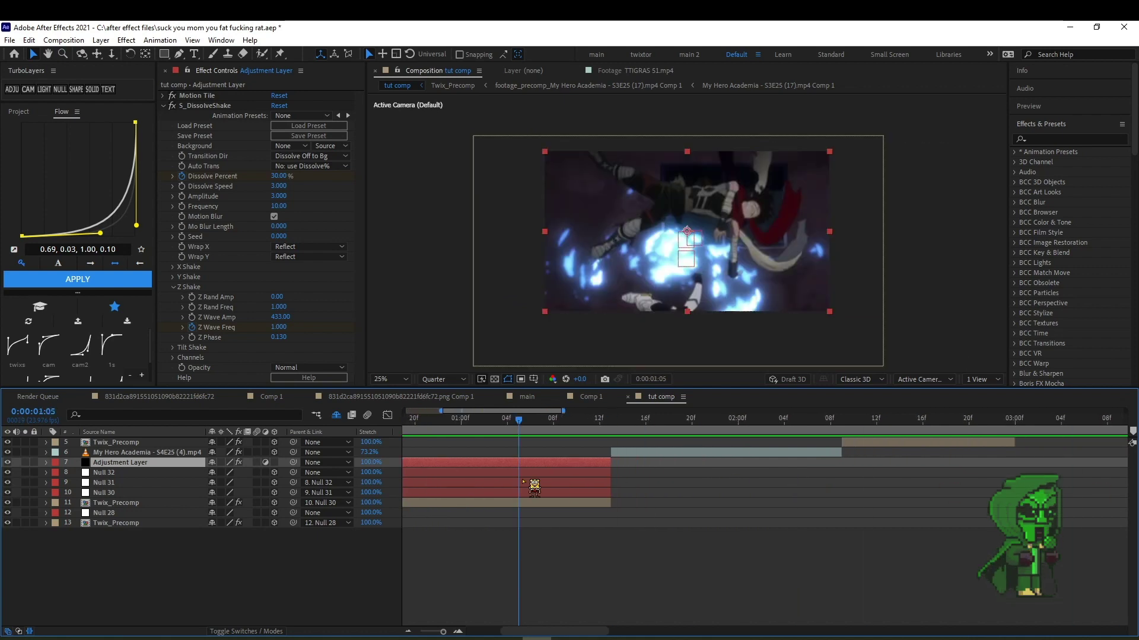
{"action": "left_click", "coordinate": [626, 454]}
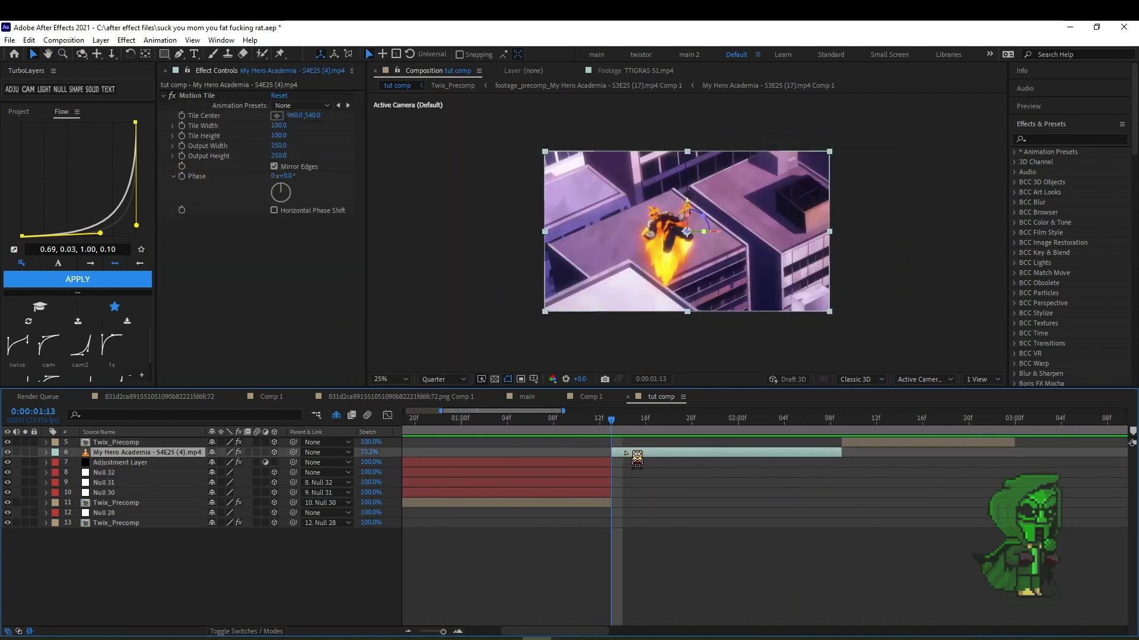
{"action": "left_click", "coordinate": [60, 89]}
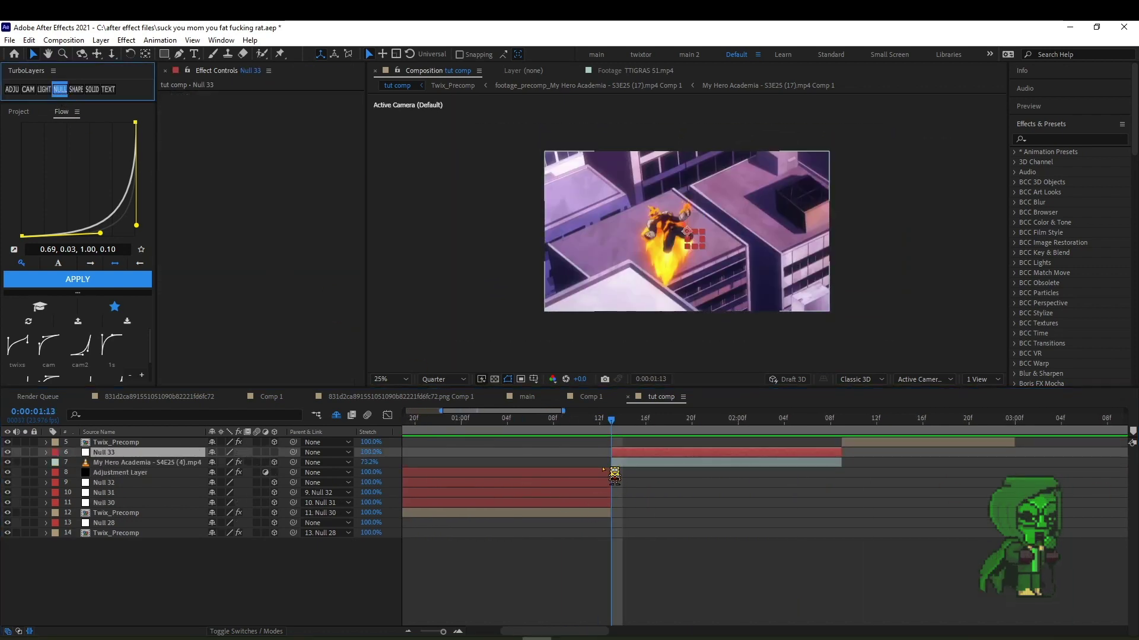
{"action": "left_click", "coordinate": [274, 452]}
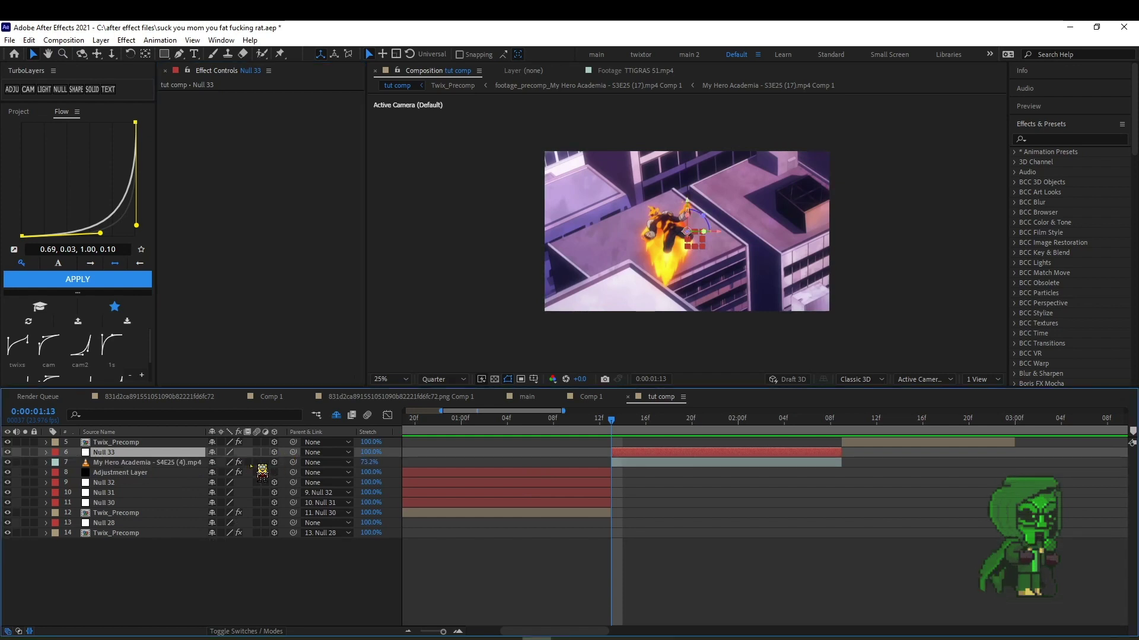
{"action": "left_click", "coordinate": [76, 463]}
{"action": "left_click", "coordinate": [621, 472]}
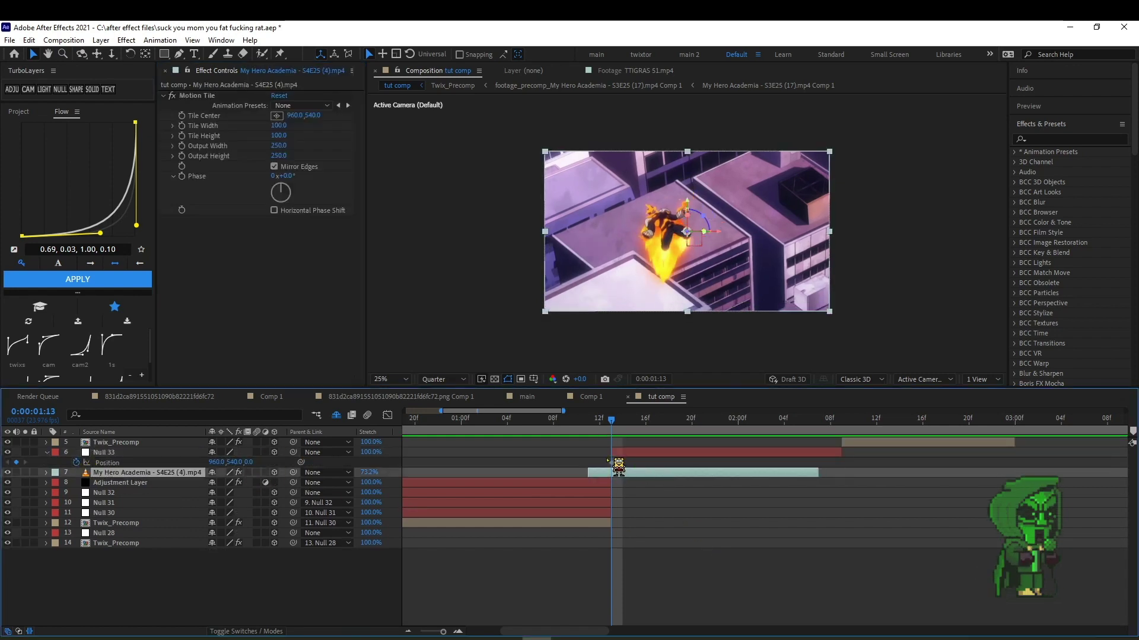
Shift Null 33's Position keyframe later and parent the My Hero Academia clip to it.
{"action": "left_click_drag", "start_coordinate": [611, 462], "coordinate": [770, 483]}
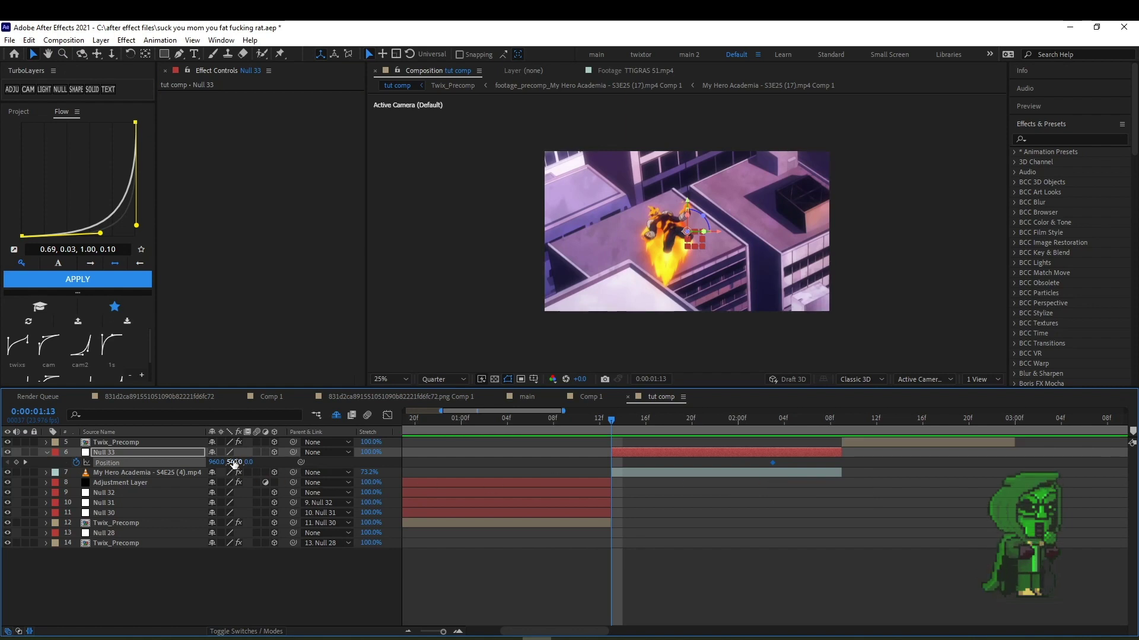
{"action": "left_click_drag", "start_coordinate": [606, 431], "coordinate": [607, 427]}
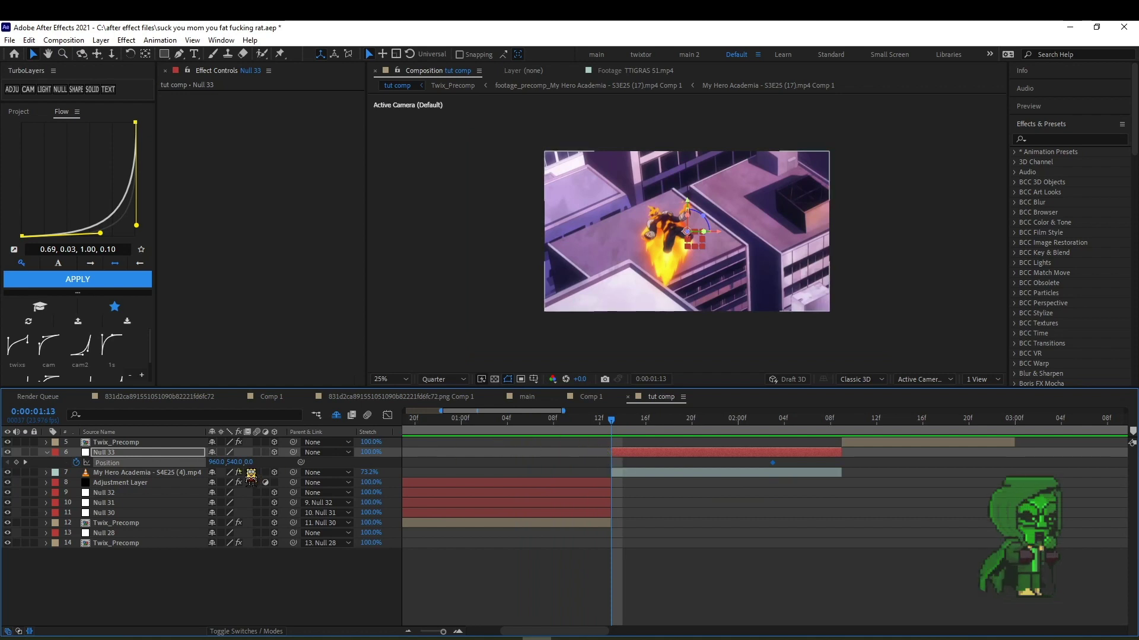
{"action": "left_click_drag", "start_coordinate": [234, 463], "coordinate": [247, 463]}
{"action": "key", "text": "ctrl+z"}
{"action": "mouse_move", "coordinate": [293, 472]}
{"action": "left_mouse_down"}
{"action": "mouse_move", "coordinate": [46, 481]}
{"action": "mouse_move", "coordinate": [456, 465]}
{"action": "left_mouse_up"}
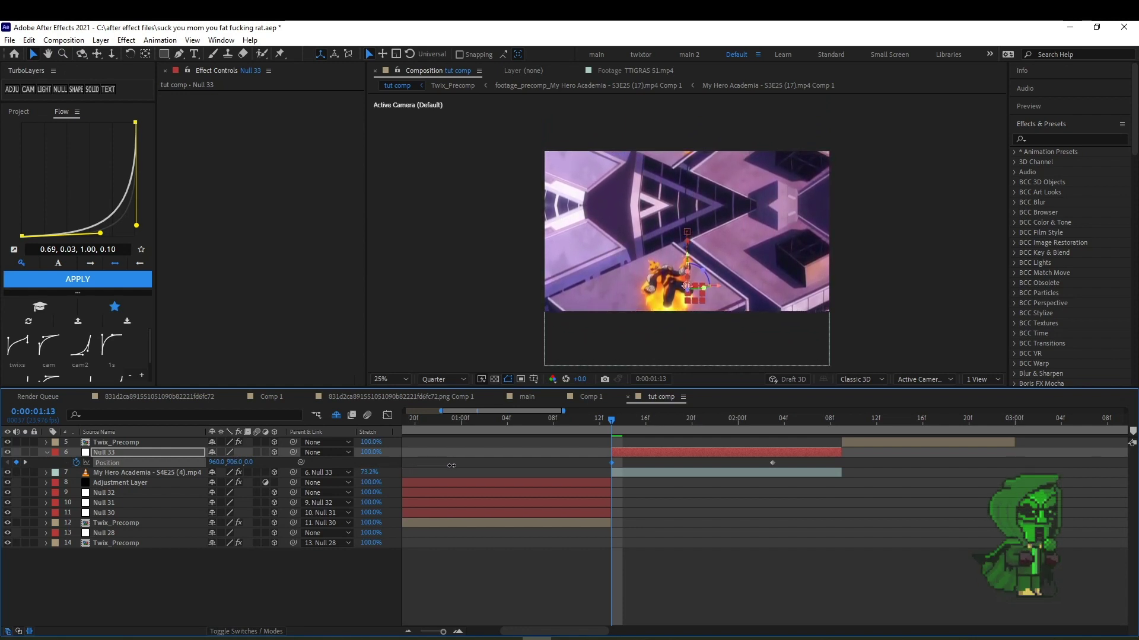
Push Null 33 back along Z toward -395 and start shaping its ease curve.
{"action": "left_click_drag", "start_coordinate": [780, 459], "coordinate": [594, 484]}
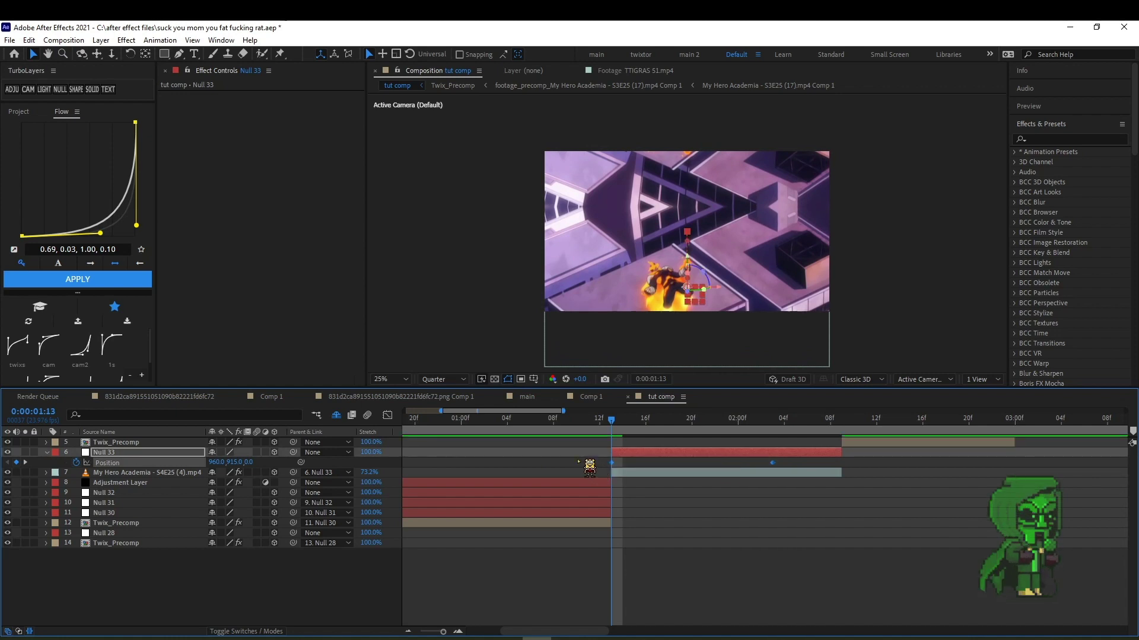
{"action": "left_click", "coordinate": [709, 494]}
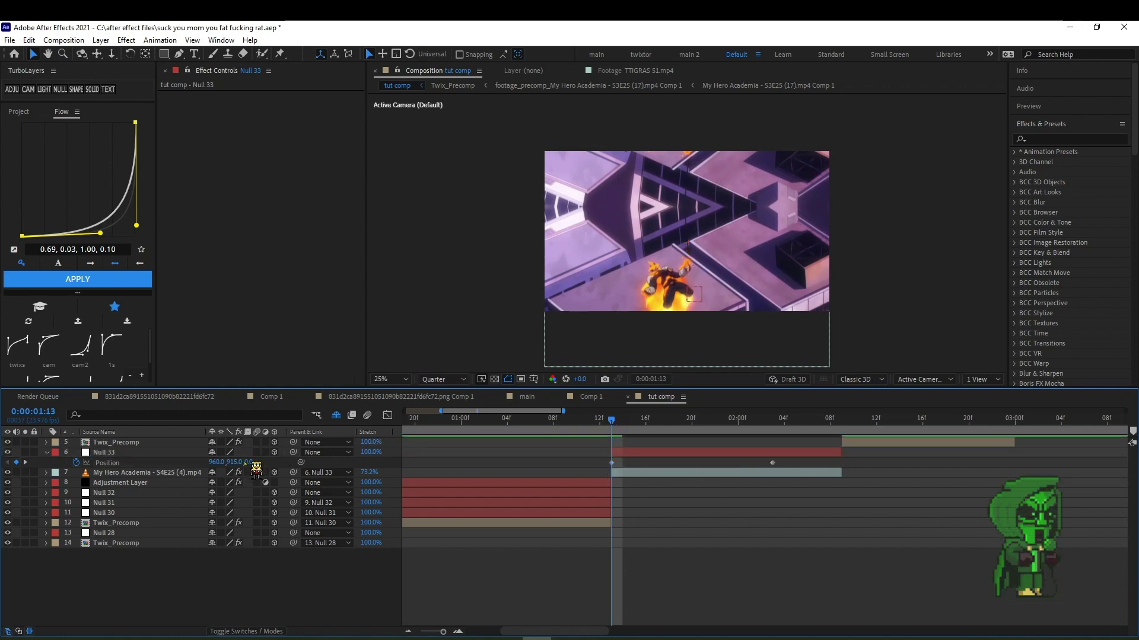
{"action": "left_click_drag", "start_coordinate": [253, 463], "coordinate": [155, 473]}
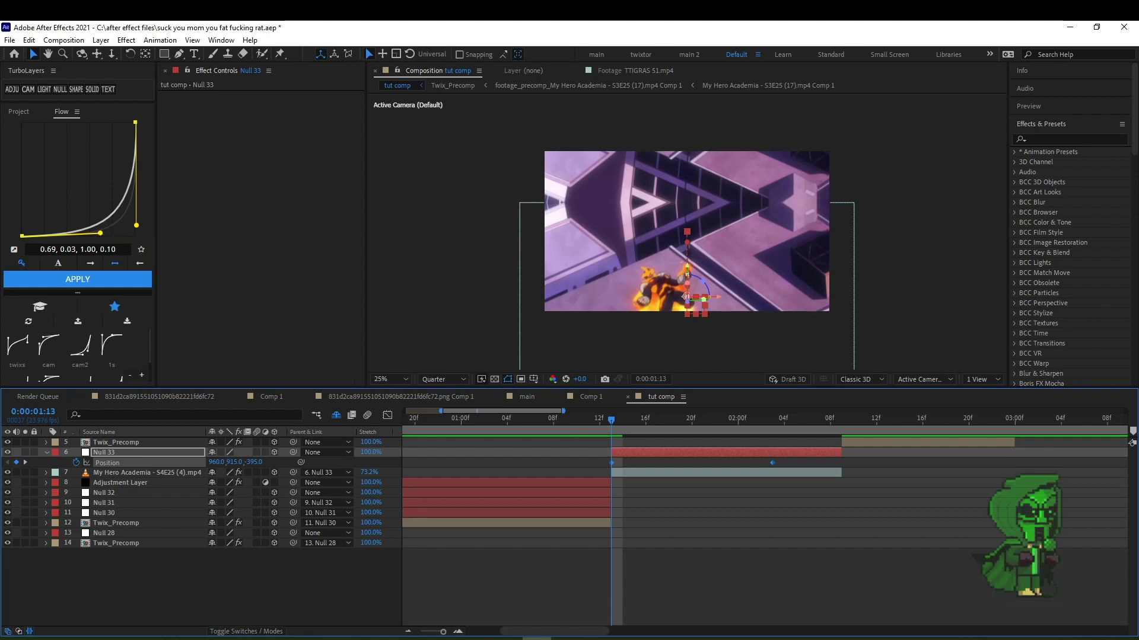
{"action": "left_click_drag", "start_coordinate": [116, 243], "coordinate": [22, 142]}
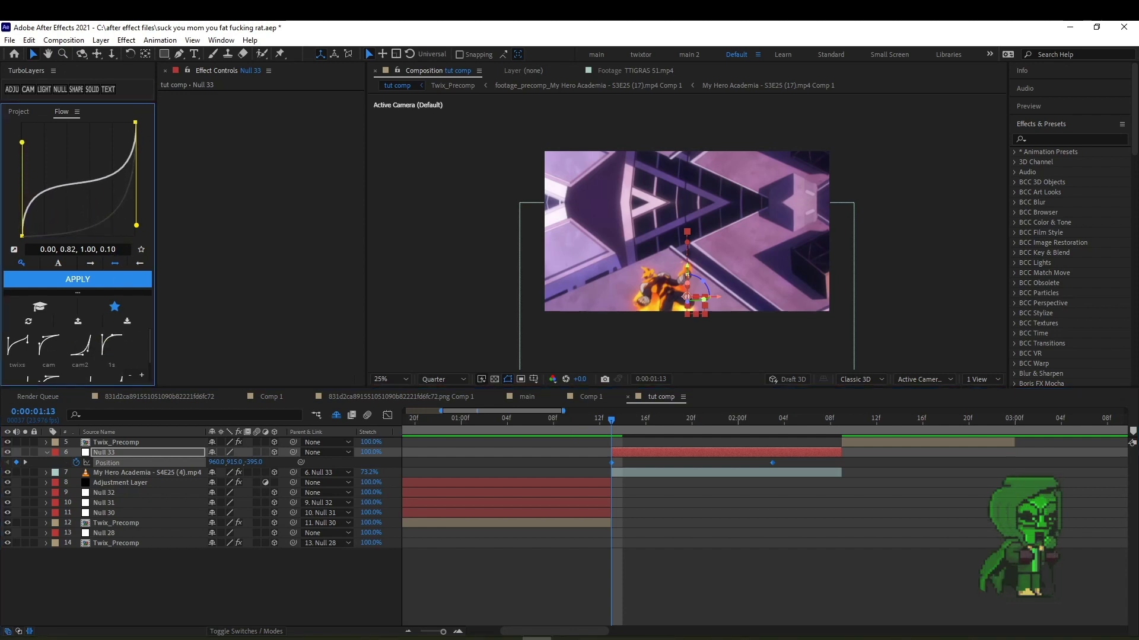
{"action": "left_click_drag", "start_coordinate": [137, 227], "coordinate": [135, 123]}
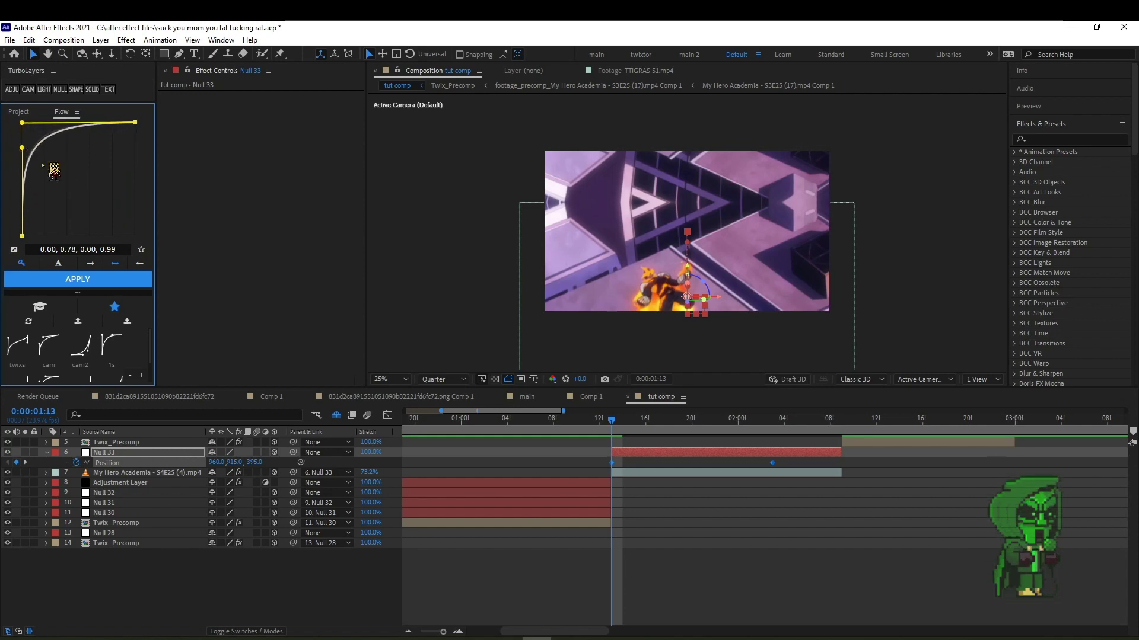
{"action": "left_click", "coordinate": [771, 462]}
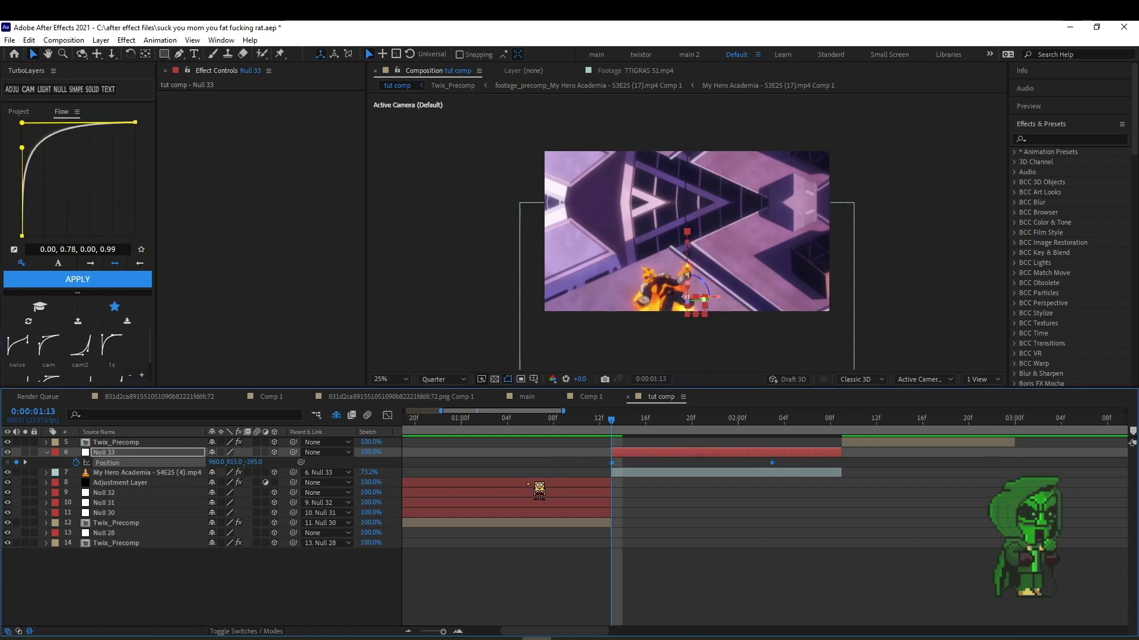
{"action": "key", "text": "F2"}
{"action": "key", "text": "space"}
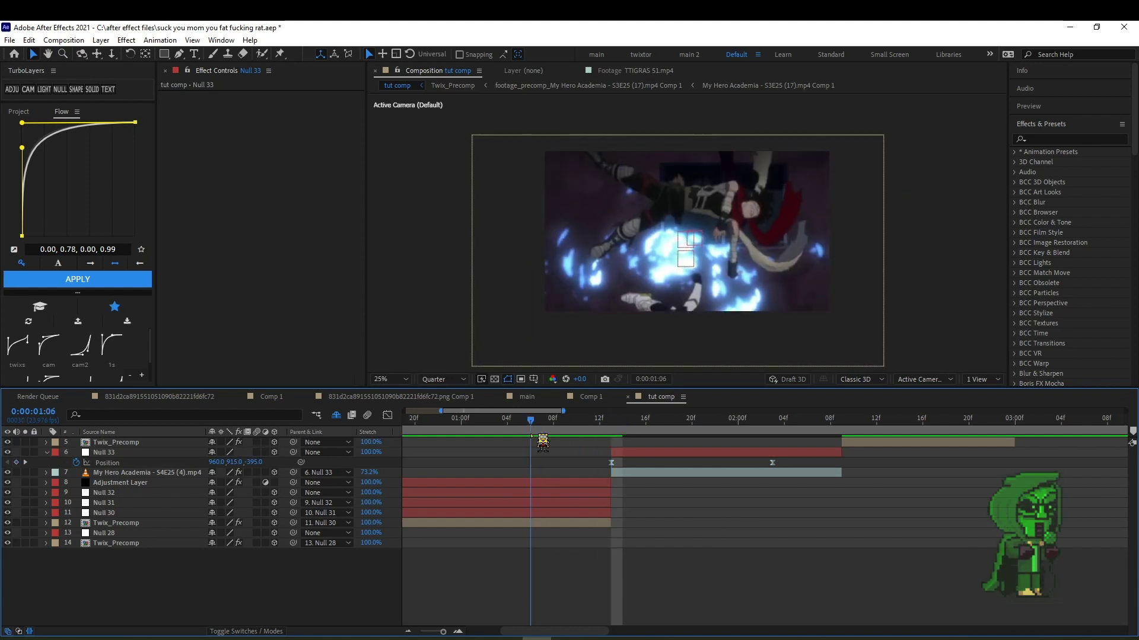
{"action": "key", "text": "space"}
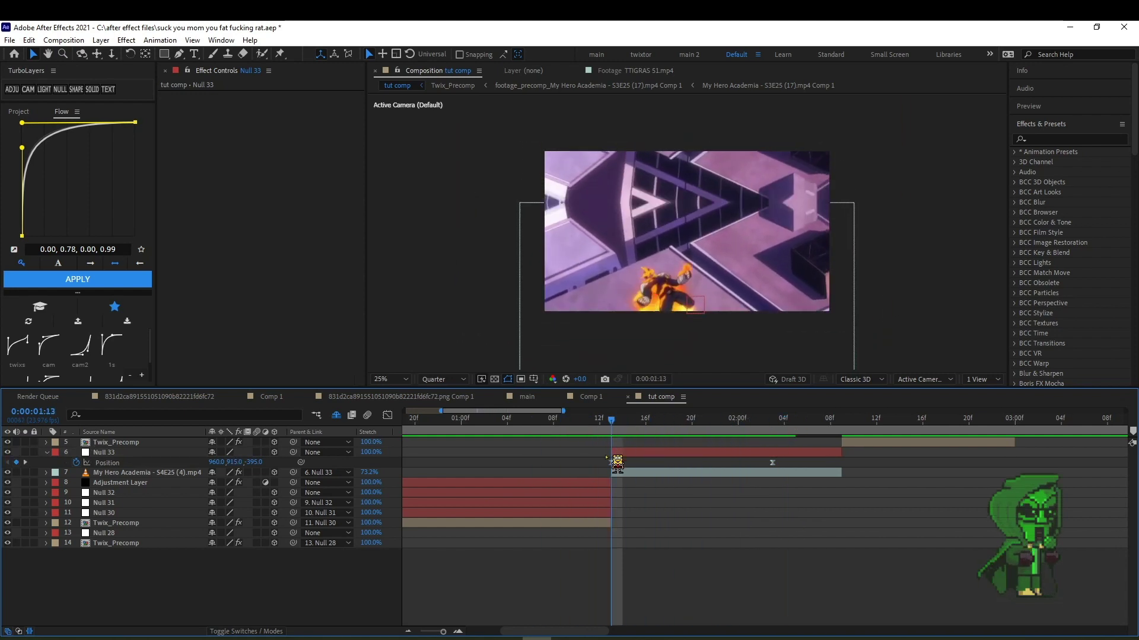
{"action": "left_click", "coordinate": [543, 460]}
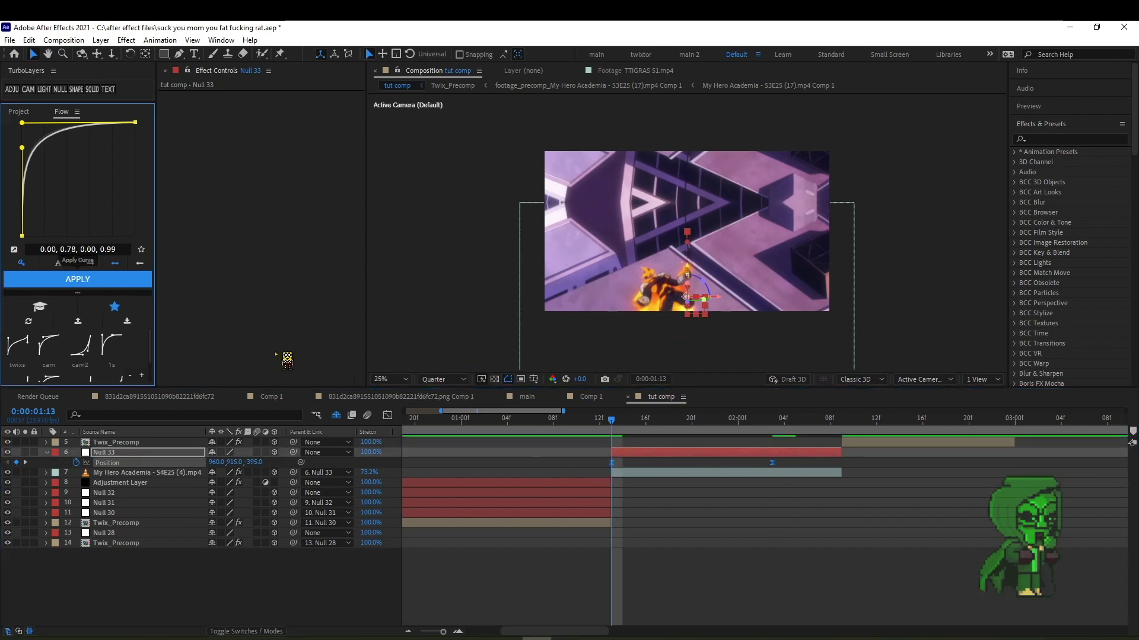
{"action": "left_click", "coordinate": [625, 422]}
{"action": "left_click_drag", "start_coordinate": [625, 426], "coordinate": [438, 466]}
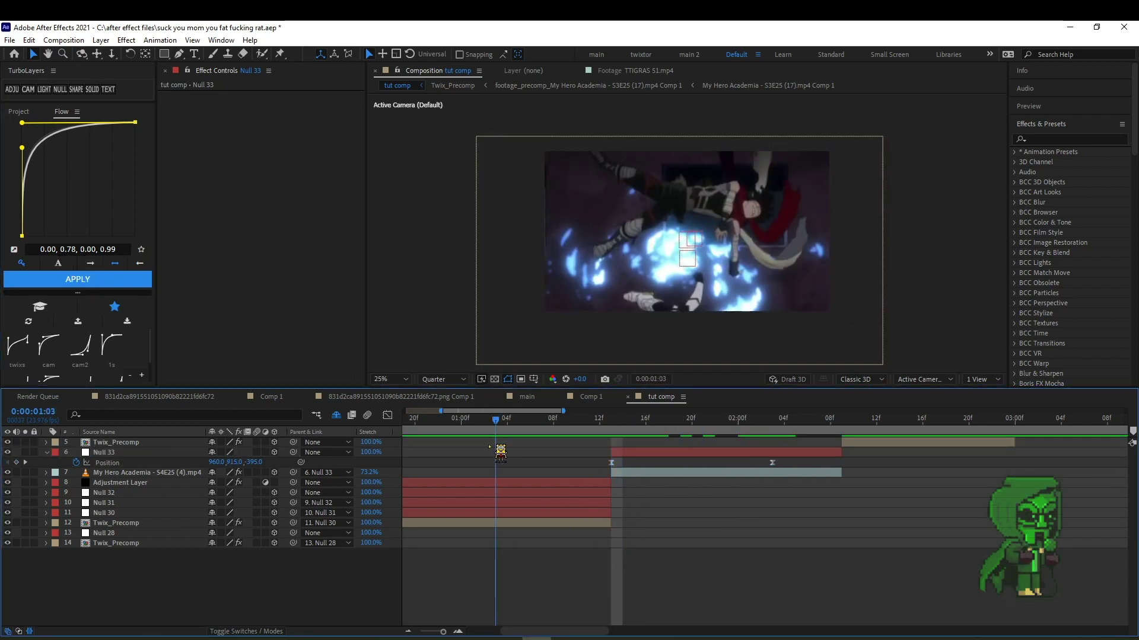
{"action": "key", "text": "space"}
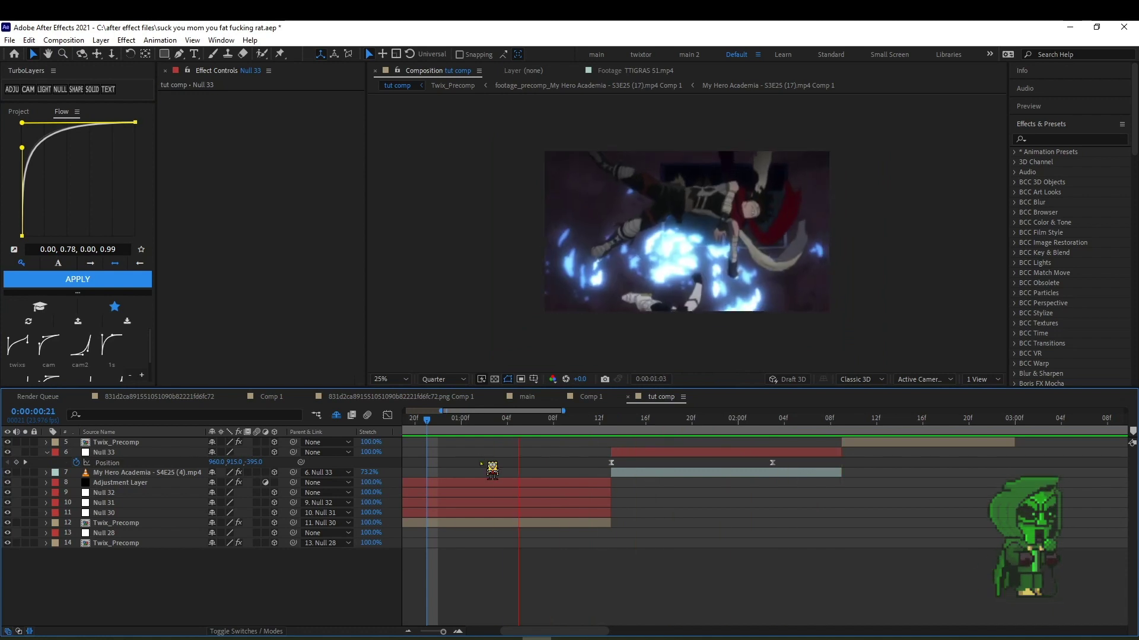
{"action": "key", "text": "space"}
{"action": "key", "text": "space"}
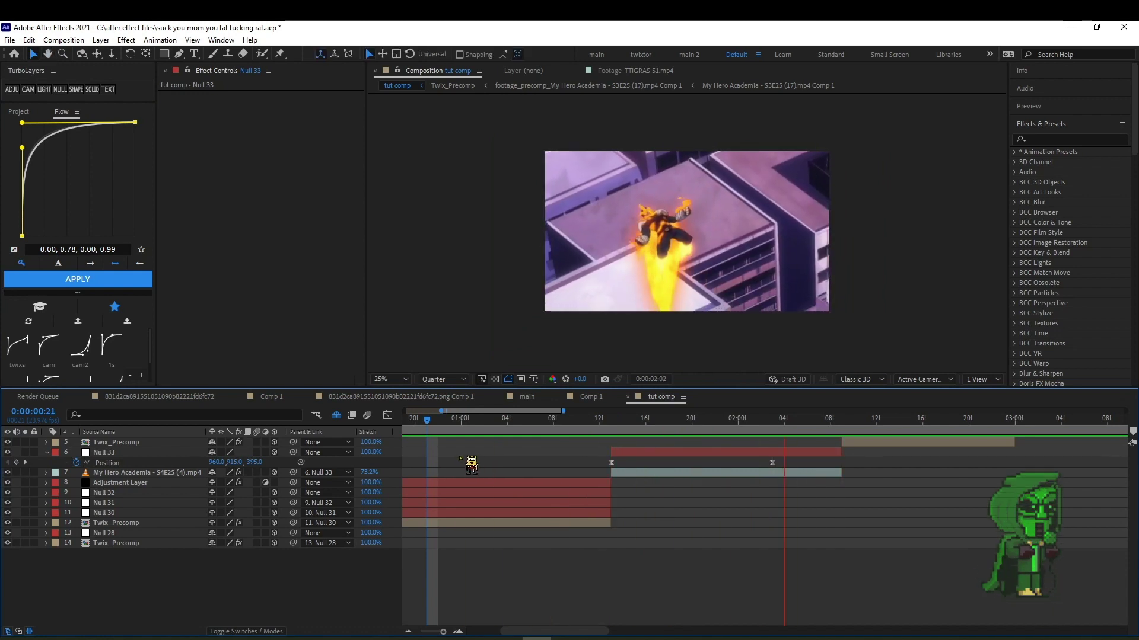
{"action": "mouse_move", "coordinate": [433, 422]}
{"action": "left_mouse_down"}
{"action": "mouse_move", "coordinate": [644, 445]}
{"action": "mouse_move", "coordinate": [487, 475]}
{"action": "left_mouse_up"}
{"action": "key", "text": "space"}
{"action": "key", "text": "space"}
{"action": "key", "text": "space"}
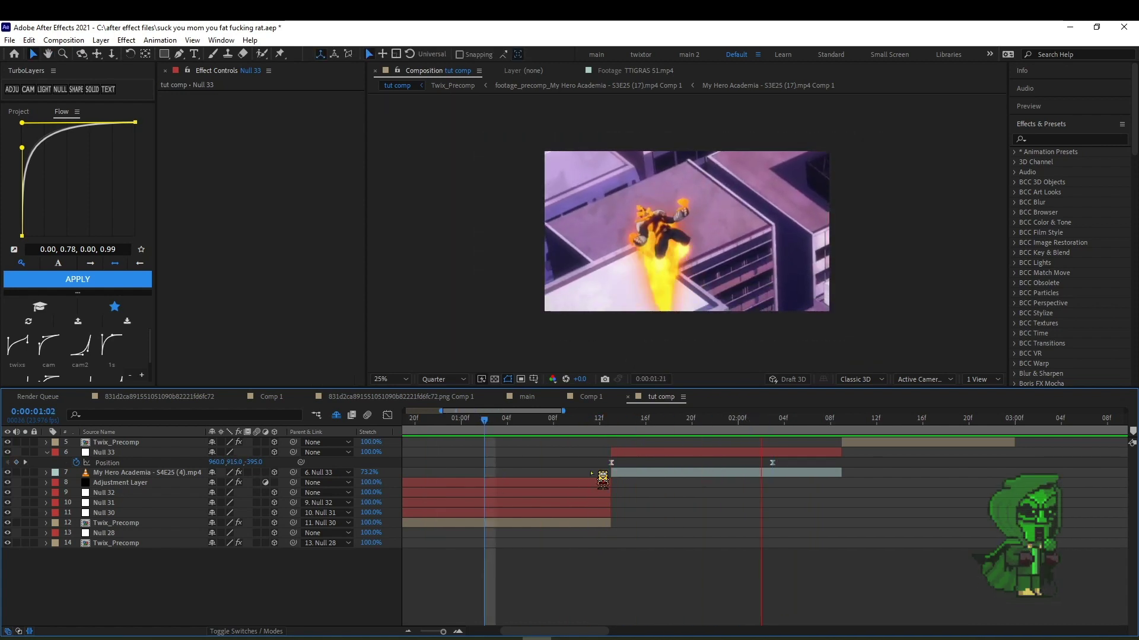
{"action": "key", "text": "space"}
{"action": "key", "text": "space"}
{"action": "key", "text": "space"}
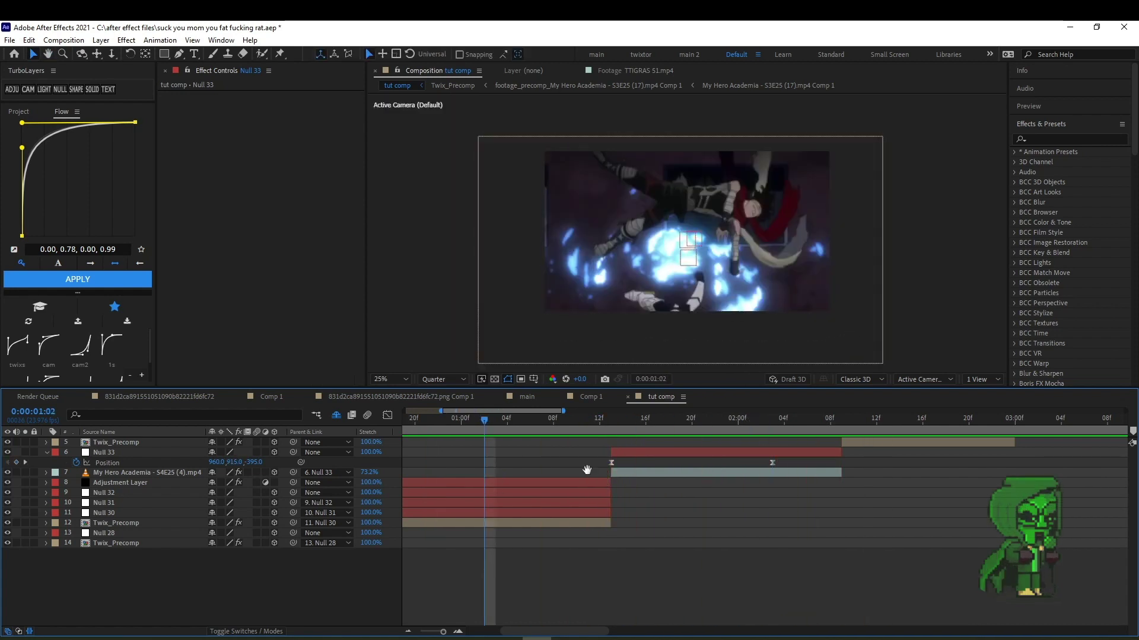
{"action": "key", "text": "space"}
{"action": "key", "text": "space"}
{"action": "key", "text": "space"}
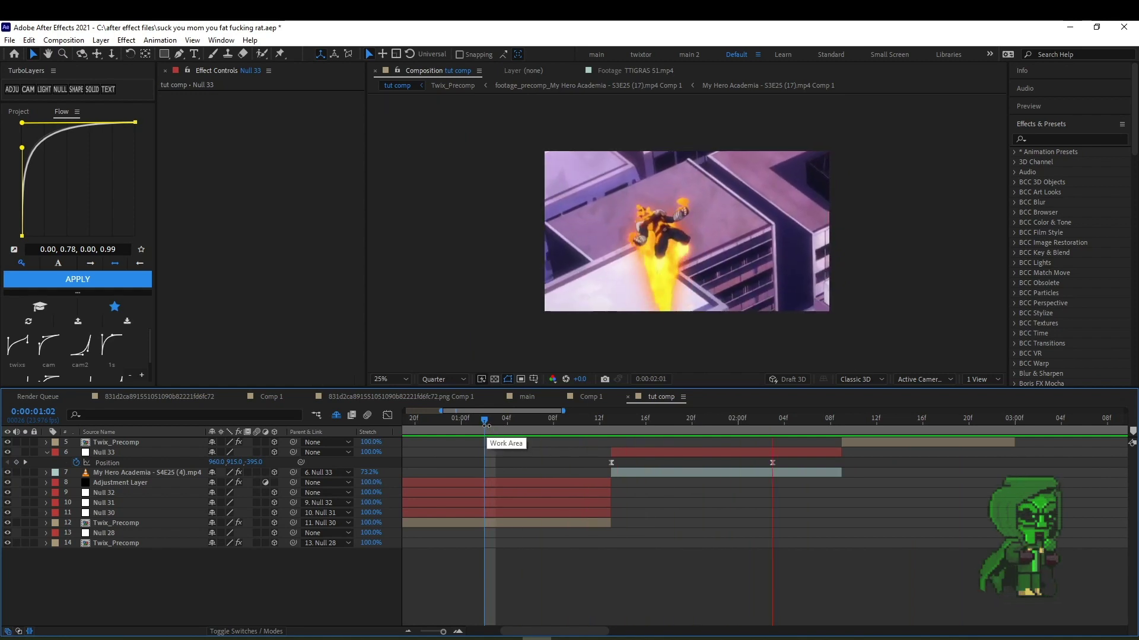
{"action": "key", "text": "space"}
{"action": "left_click_drag", "start_coordinate": [489, 427], "coordinate": [553, 427]}
{"action": "key", "text": "space"}
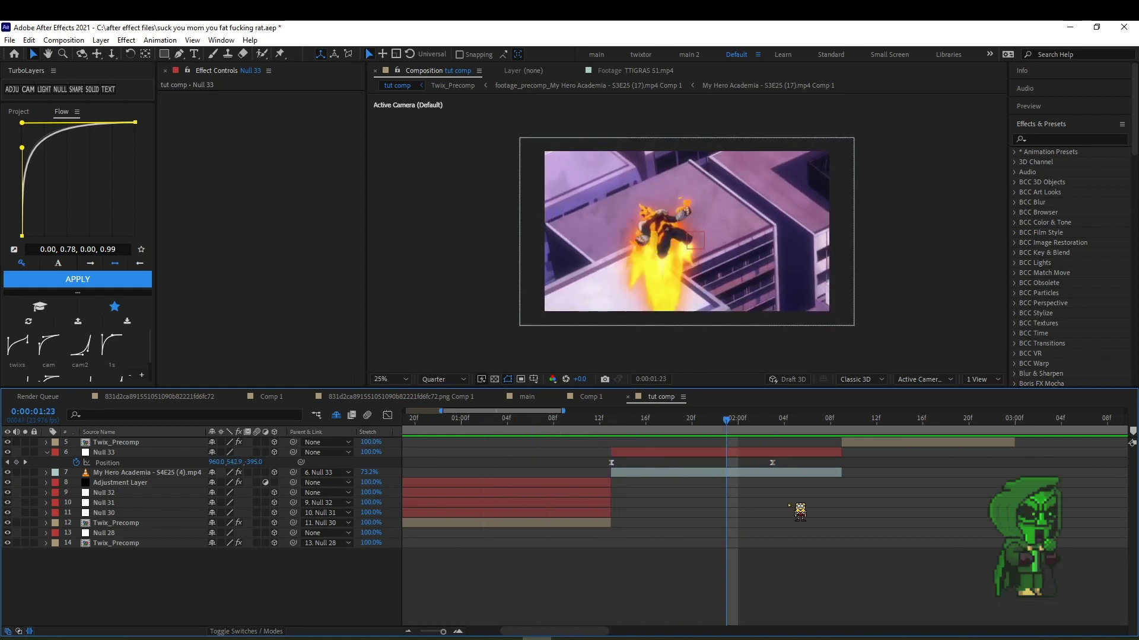
Add Null 34 and Null 35, parenting Null 33 to Null 34 and Null 34 to Null 35.
{"action": "left_click", "coordinate": [712, 451]}
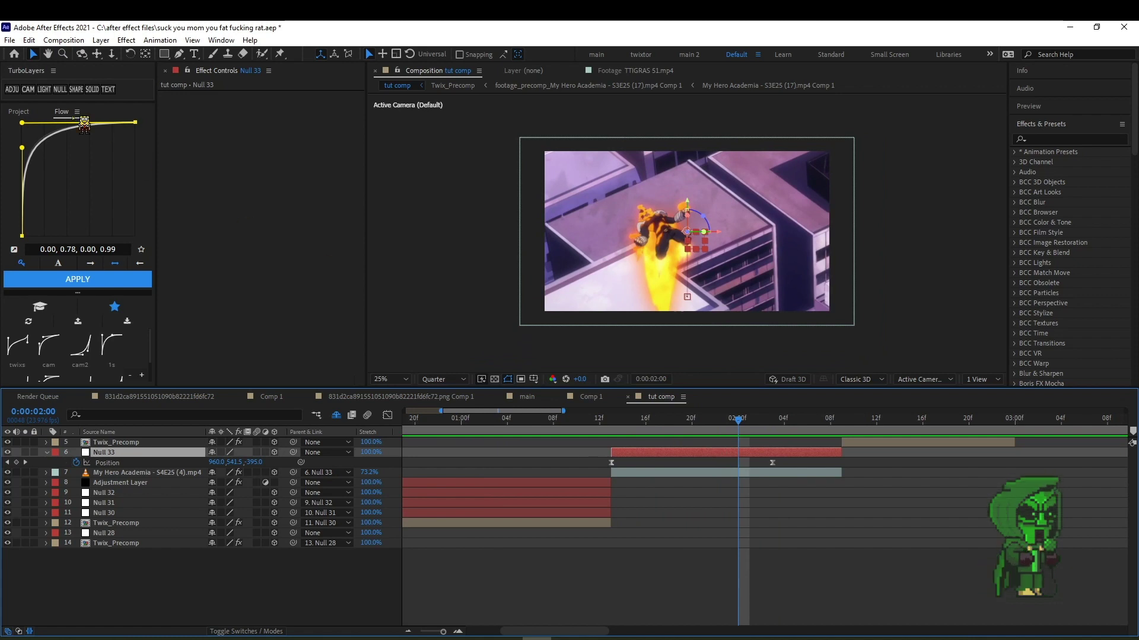
{"action": "left_click", "coordinate": [60, 89]}
{"action": "left_click", "coordinate": [60, 89]}
{"action": "left_click", "coordinate": [286, 451]}
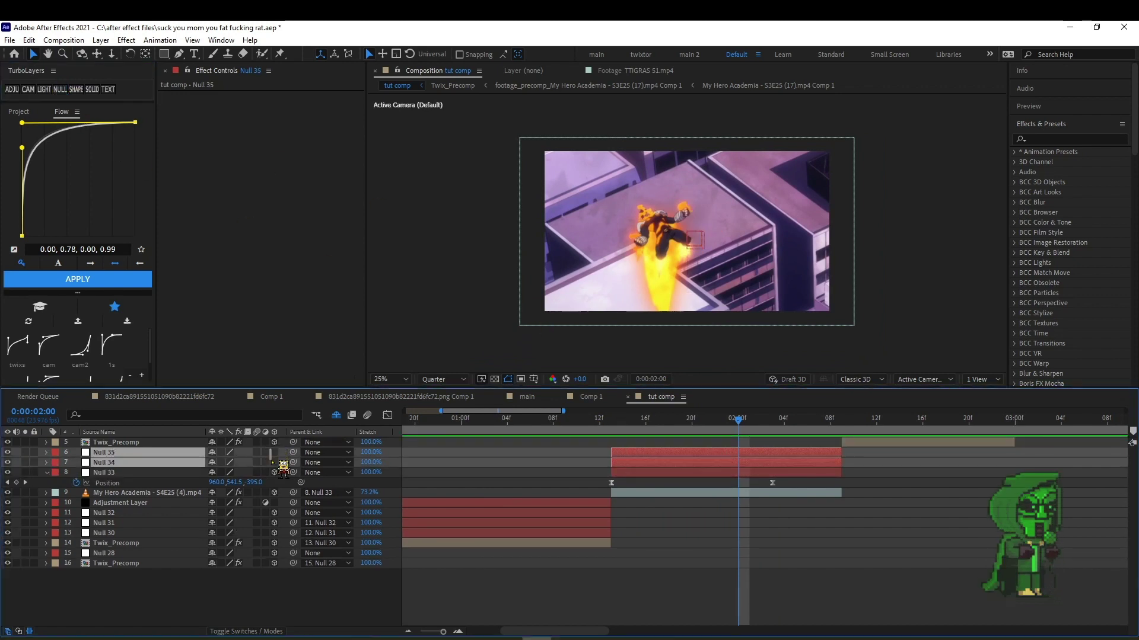
{"action": "key", "text": "F2"}
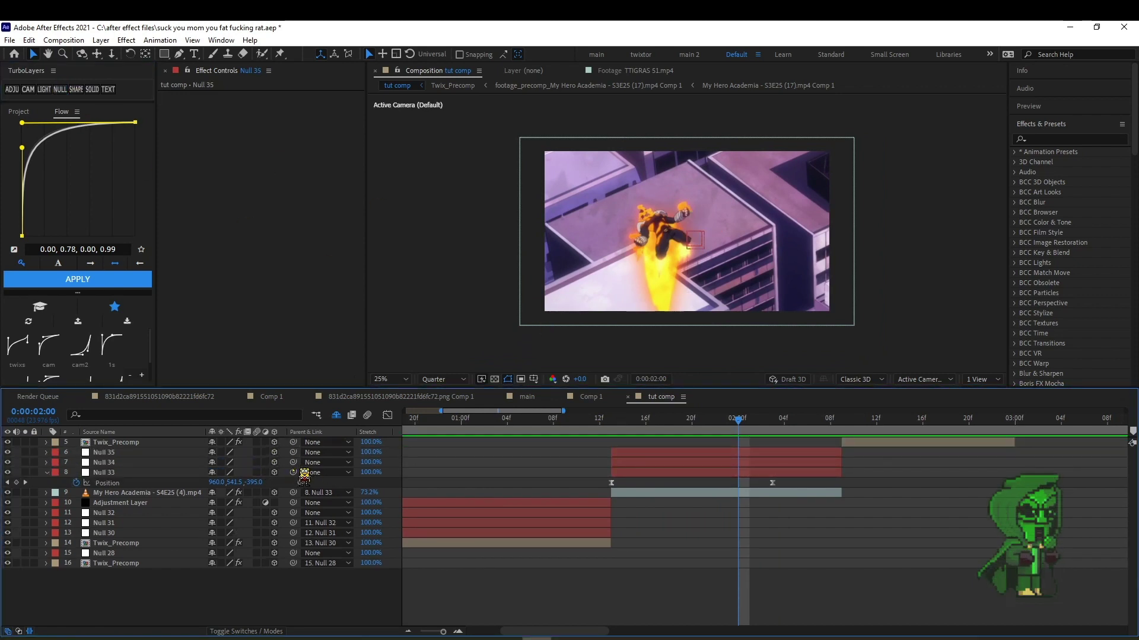
{"action": "left_click", "coordinate": [145, 472]}
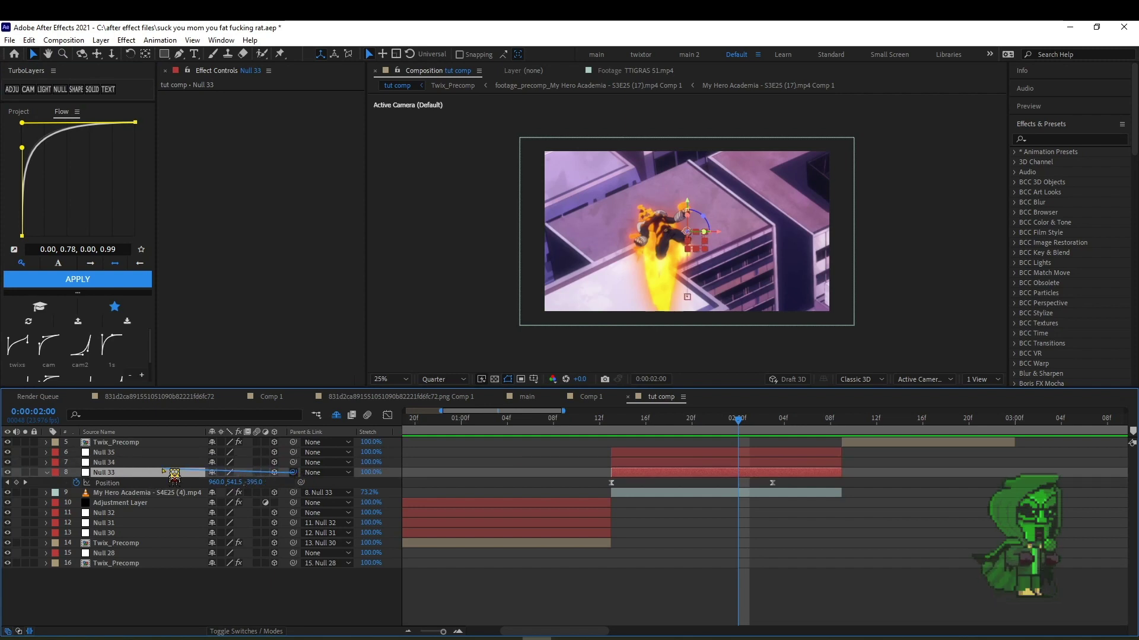
{"action": "left_click_drag", "start_coordinate": [174, 474], "coordinate": [118, 462]}
{"action": "left_click_drag", "start_coordinate": [293, 462], "coordinate": [119, 452]}
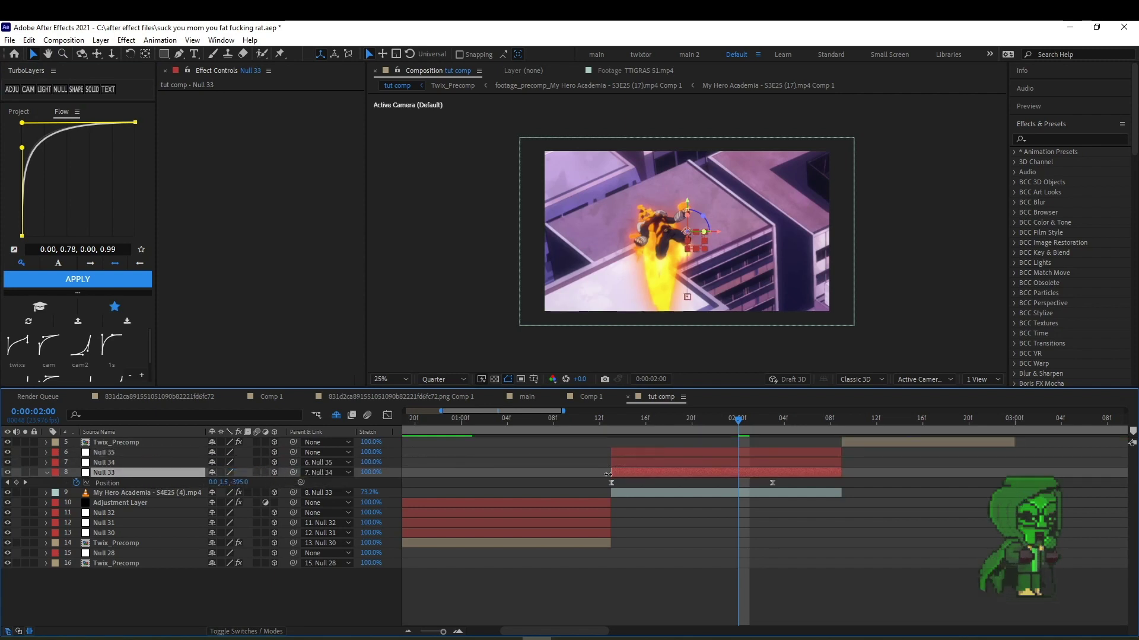
Set a Position keyframe on Null 34 at its start, then go to 0:00:02:08.
{"action": "left_click", "coordinate": [622, 463]}
{"action": "key", "text": "p"}
{"action": "key", "text": "i"}
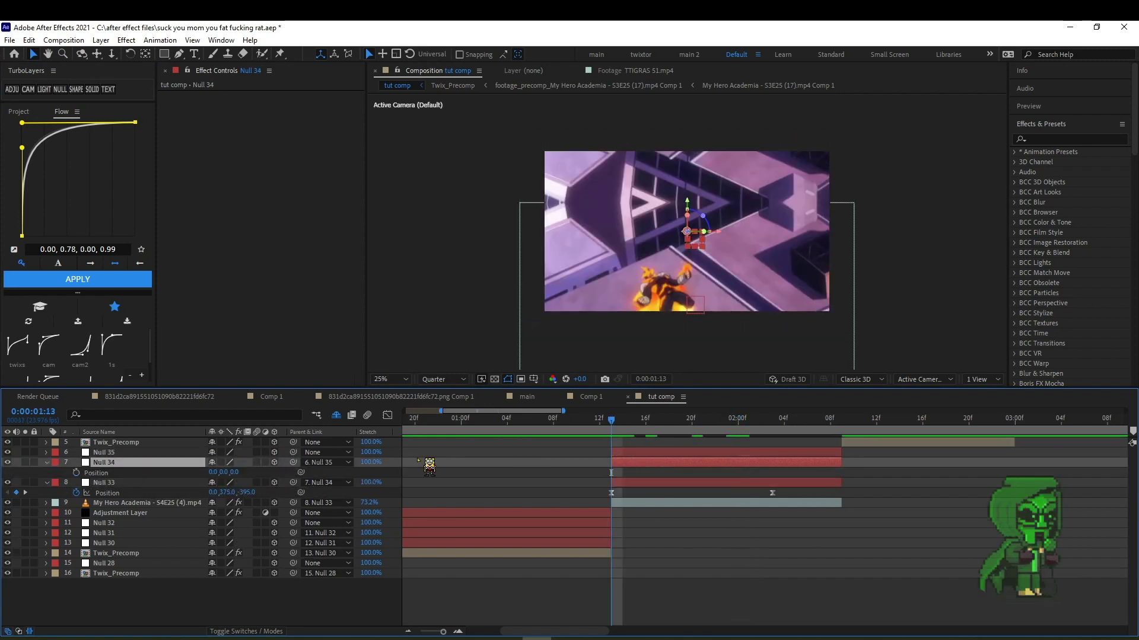
{"action": "left_click", "coordinate": [76, 473]}
{"action": "left_click", "coordinate": [796, 418]}
{"action": "key", "text": "Page_Down"}
{"action": "key", "text": "Page_Down"}
{"action": "key", "text": "Page_Down"}
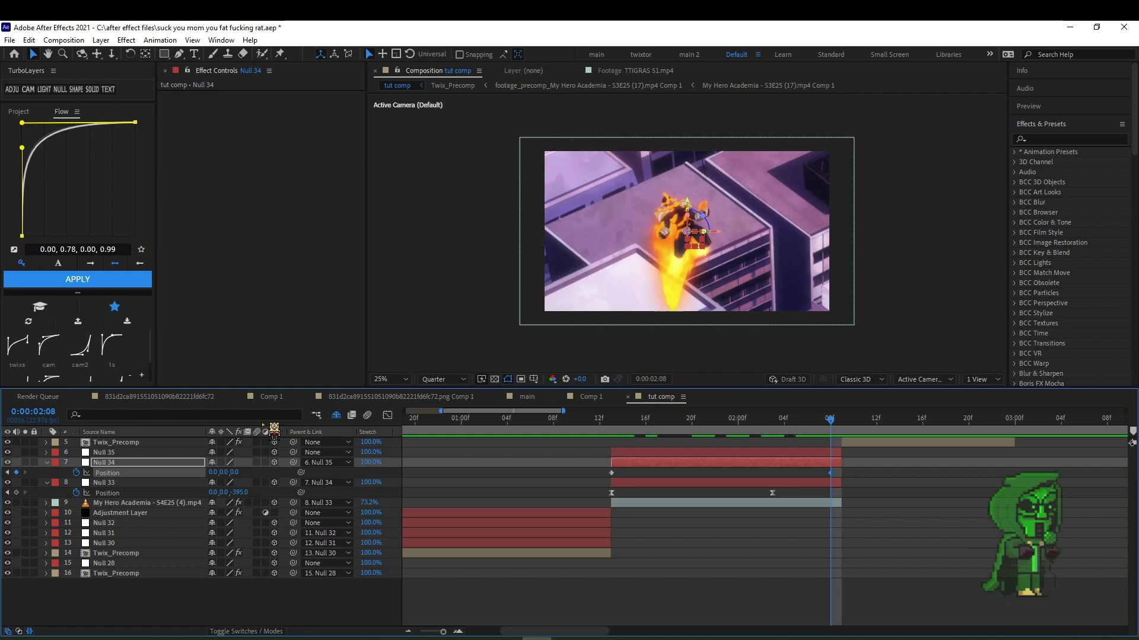
Move Null 34's Position to 44, 18, -129 at 0:00:02:08.
{"action": "left_click", "coordinate": [603, 469]}
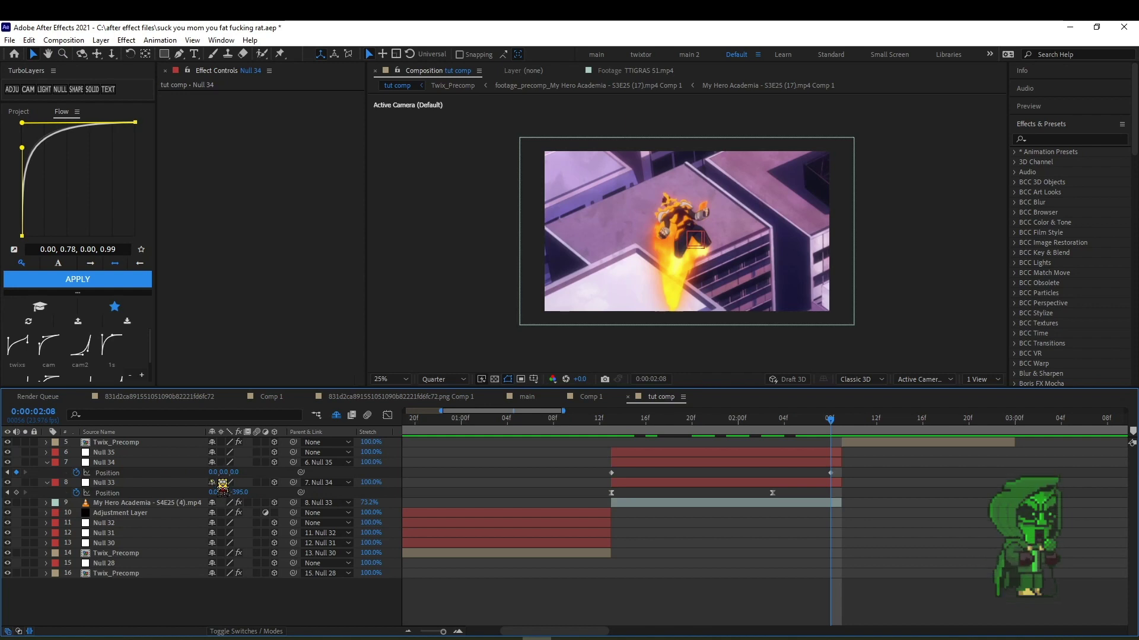
{"action": "left_click_drag", "start_coordinate": [214, 473], "coordinate": [244, 484]}
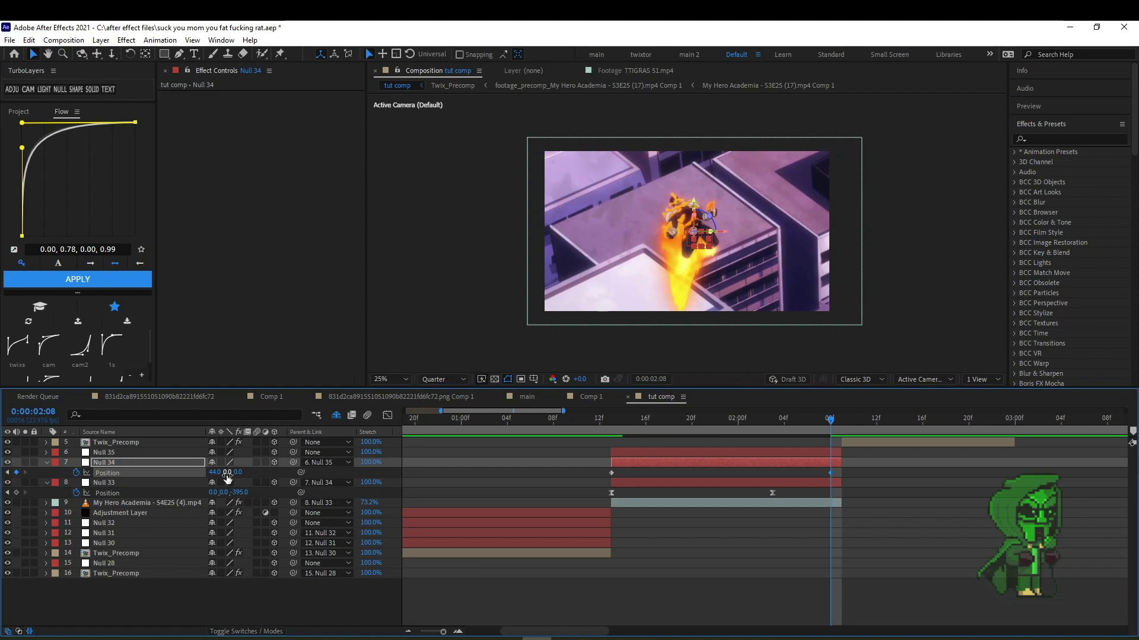
{"action": "left_click_drag", "start_coordinate": [227, 478], "coordinate": [233, 479]}
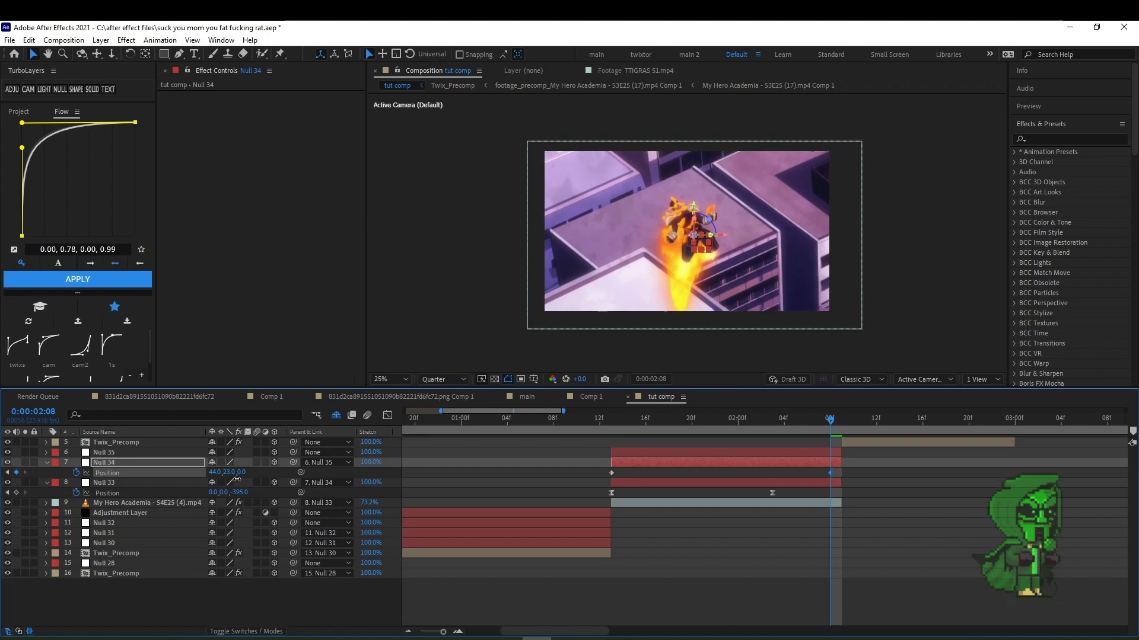
{"action": "left_click_drag", "start_coordinate": [242, 475], "coordinate": [167, 474]}
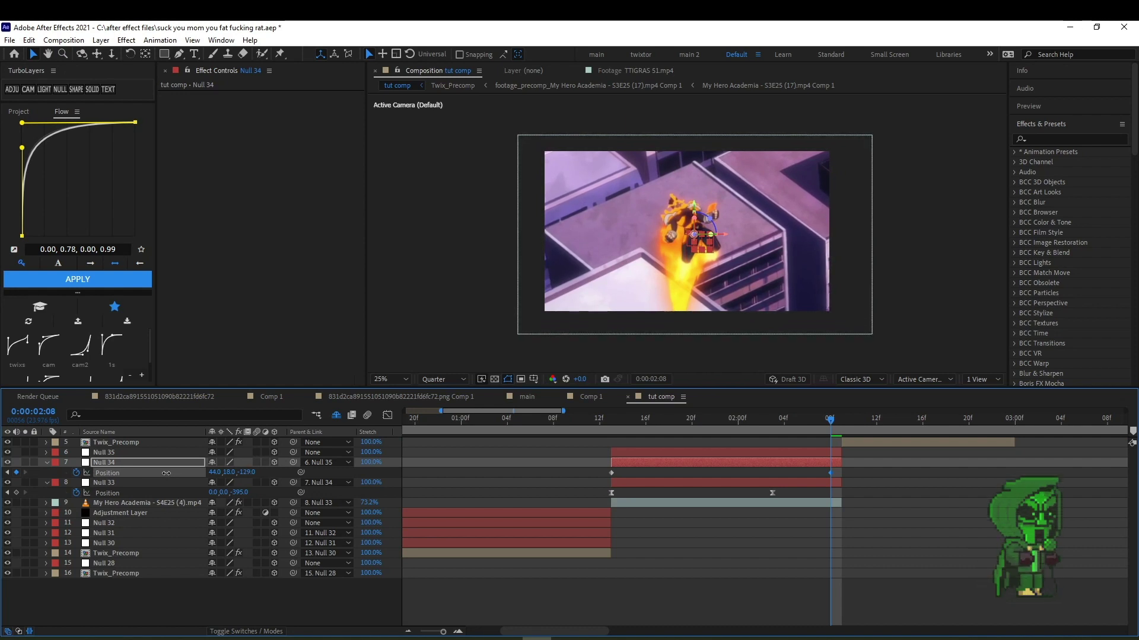
Apply a Flow ease curve ending at 0.38, 0.96 to both Null 34 keyframes and preview.
{"action": "left_click_drag", "start_coordinate": [841, 470], "coordinate": [570, 474]}
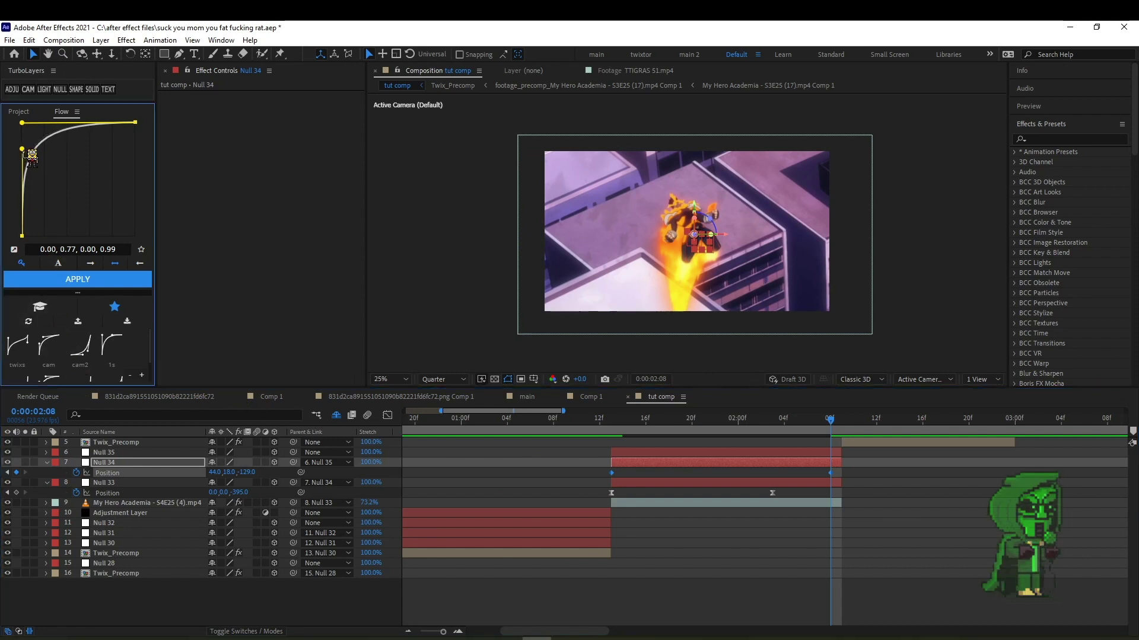
{"action": "left_click_drag", "start_coordinate": [22, 148], "coordinate": [42, 232]}
{"action": "left_click_drag", "start_coordinate": [22, 123], "coordinate": [65, 125]}
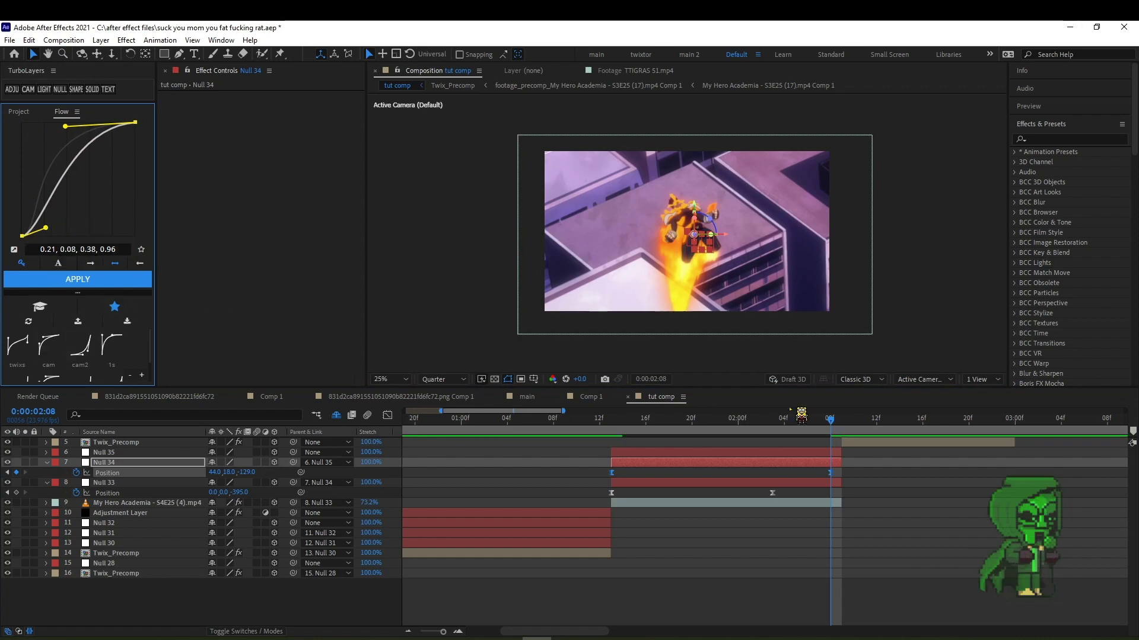
{"action": "left_click", "coordinate": [64, 280]}
{"action": "key", "text": "space"}
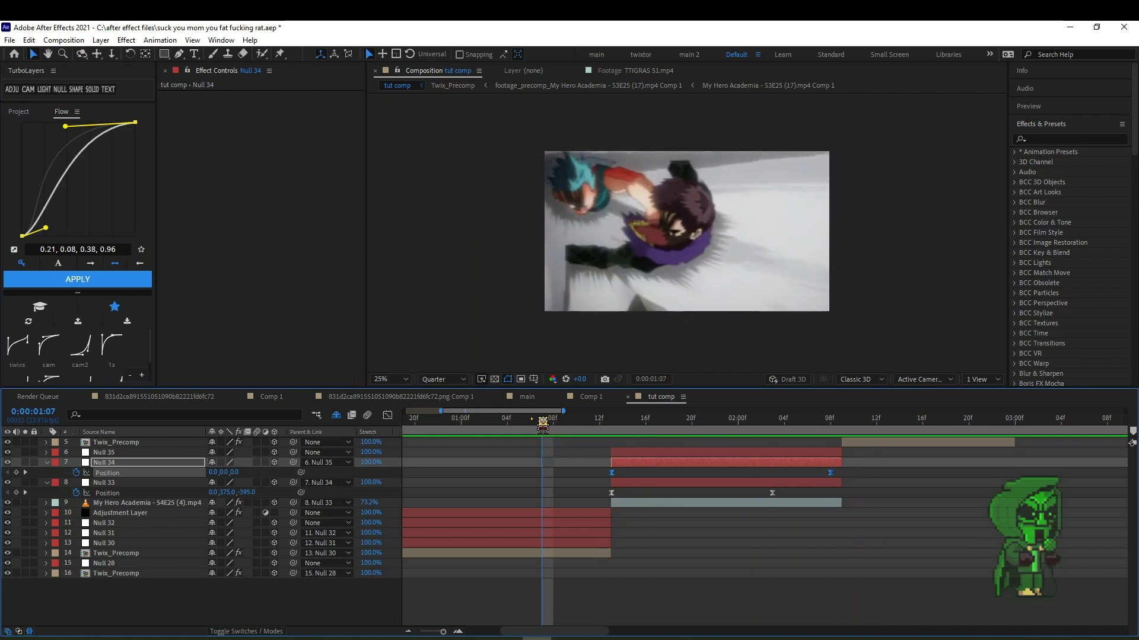
{"action": "key", "text": "space"}
Refine the curve to 0.40, 0.08, 0.38, 0.96, reapply it, and preview the easing.
{"action": "left_click_drag", "start_coordinate": [53, 230], "coordinate": [74, 230]}
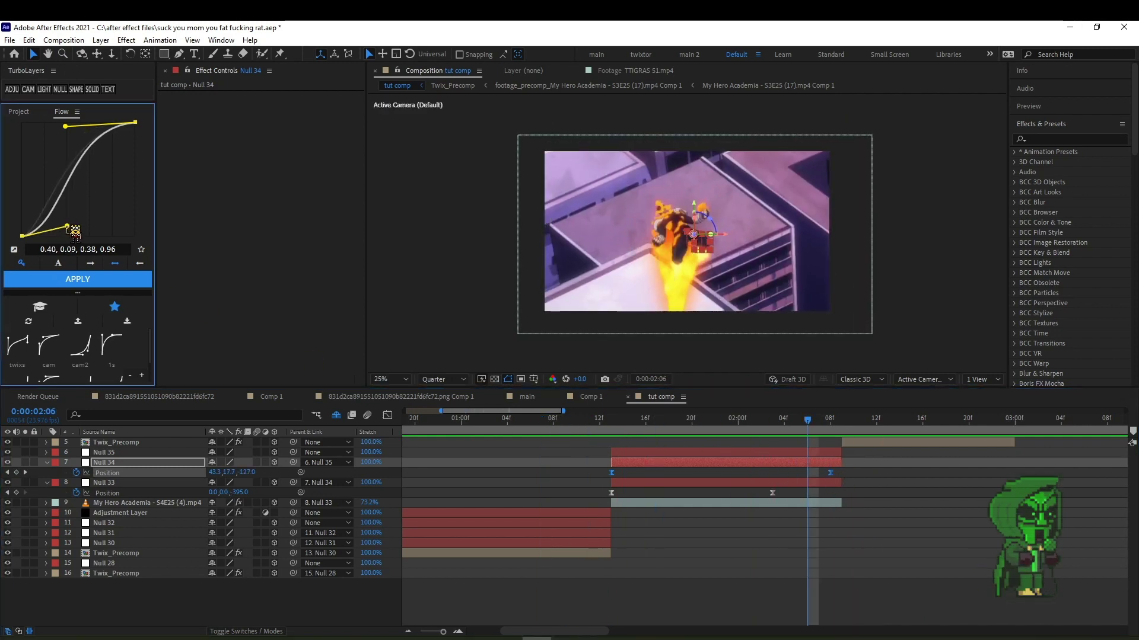
{"action": "left_click", "coordinate": [71, 278]}
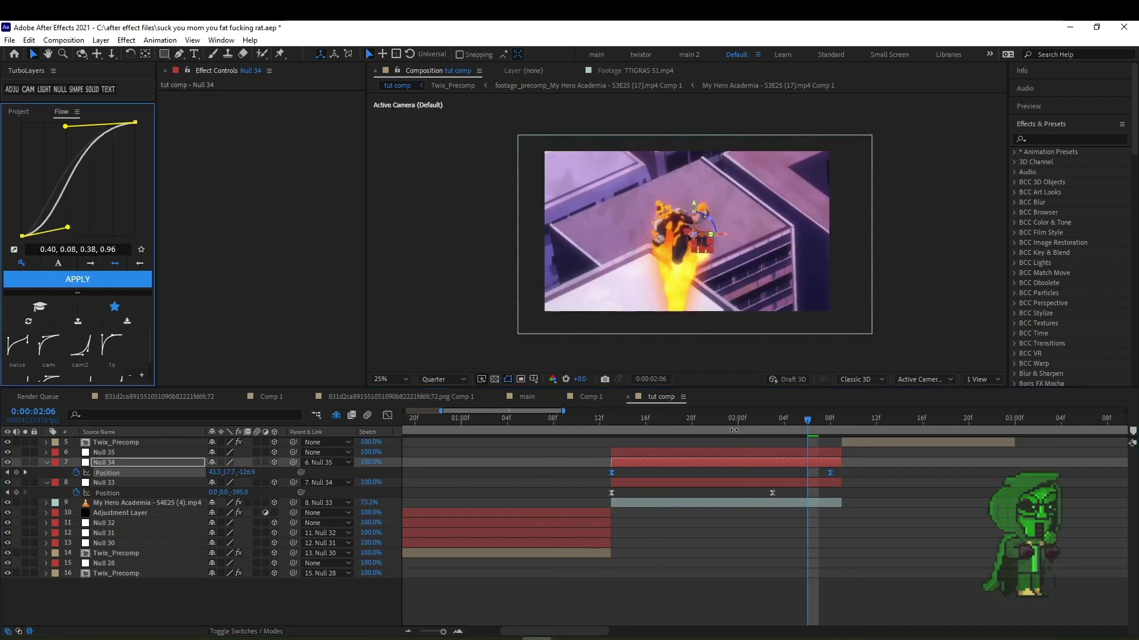
{"action": "left_click", "coordinate": [761, 437]}
{"action": "key", "text": "space"}
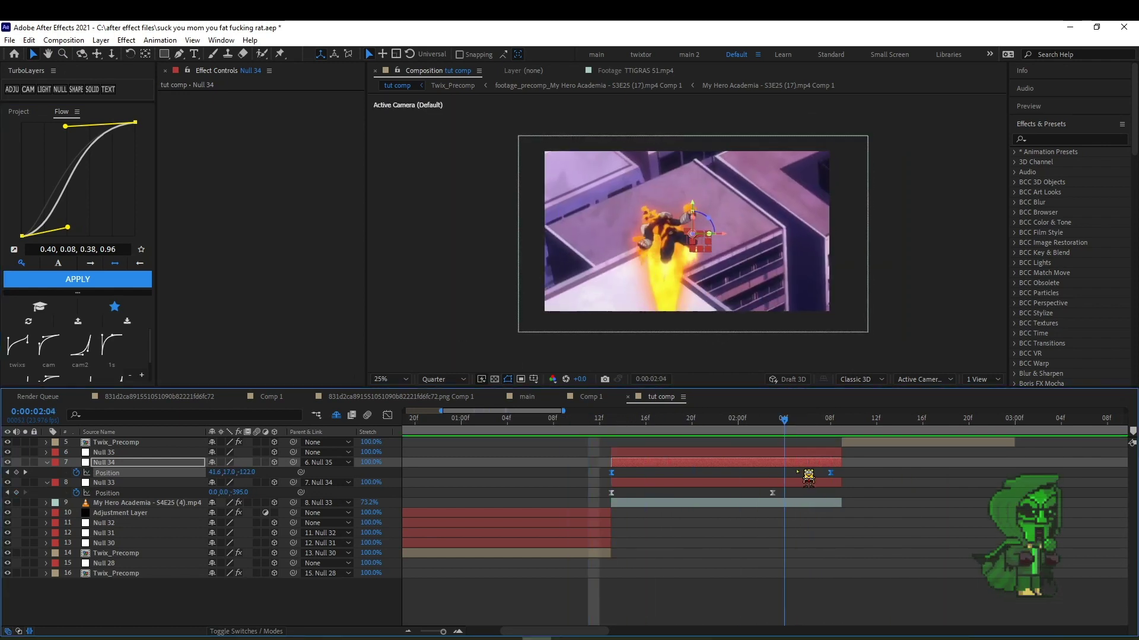
{"action": "left_click", "coordinate": [827, 454]}
{"action": "key", "text": "p"}
{"action": "key", "text": "k"}
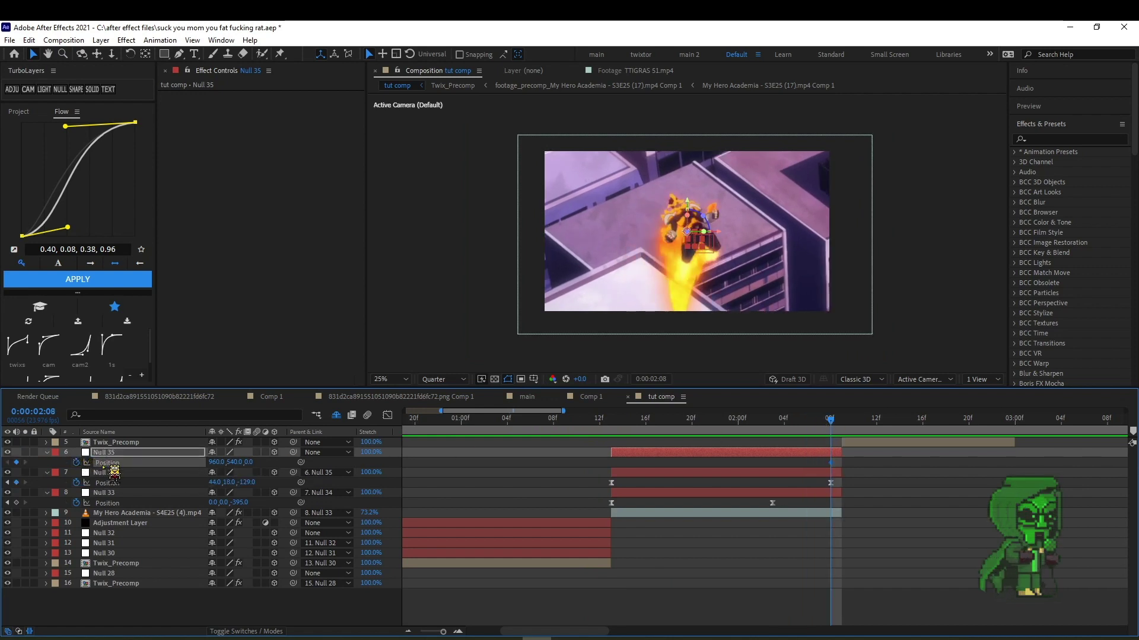
Separate Null 35's Position dimensions and keyframe X and Y at 0:00:02:00.
{"action": "right_click", "coordinate": [110, 463]}
{"action": "left_click", "coordinate": [166, 315]}
{"action": "left_click_drag", "start_coordinate": [830, 483], "coordinate": [612, 482]}
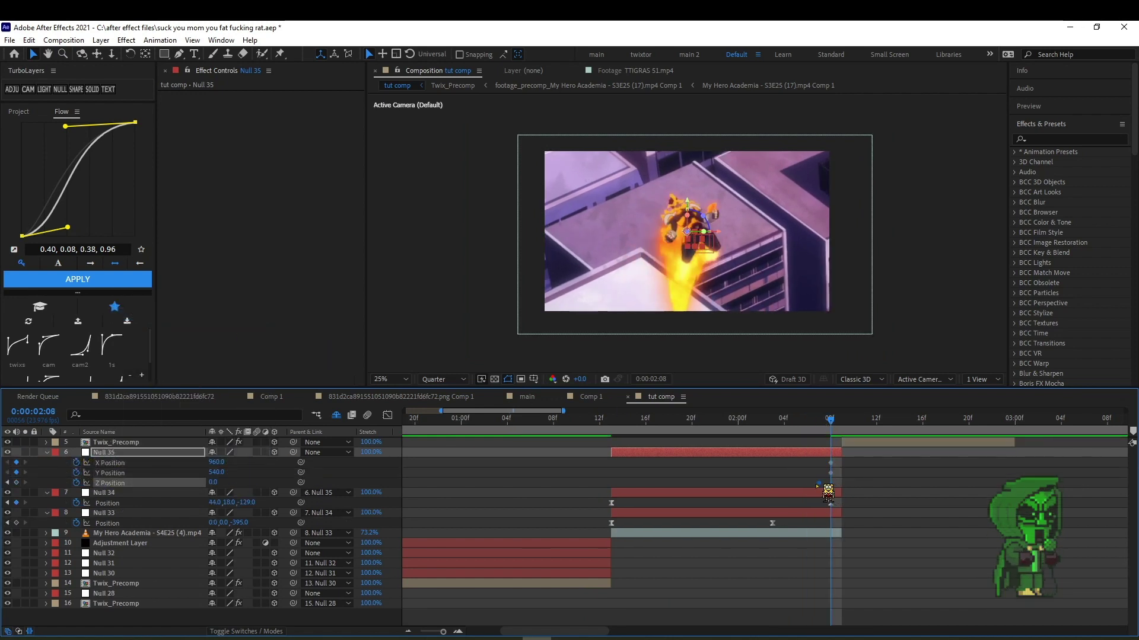
{"action": "key", "text": "Page_Up"}
{"action": "key", "text": "Page_Up"}
{"action": "key", "text": "Page_Up"}
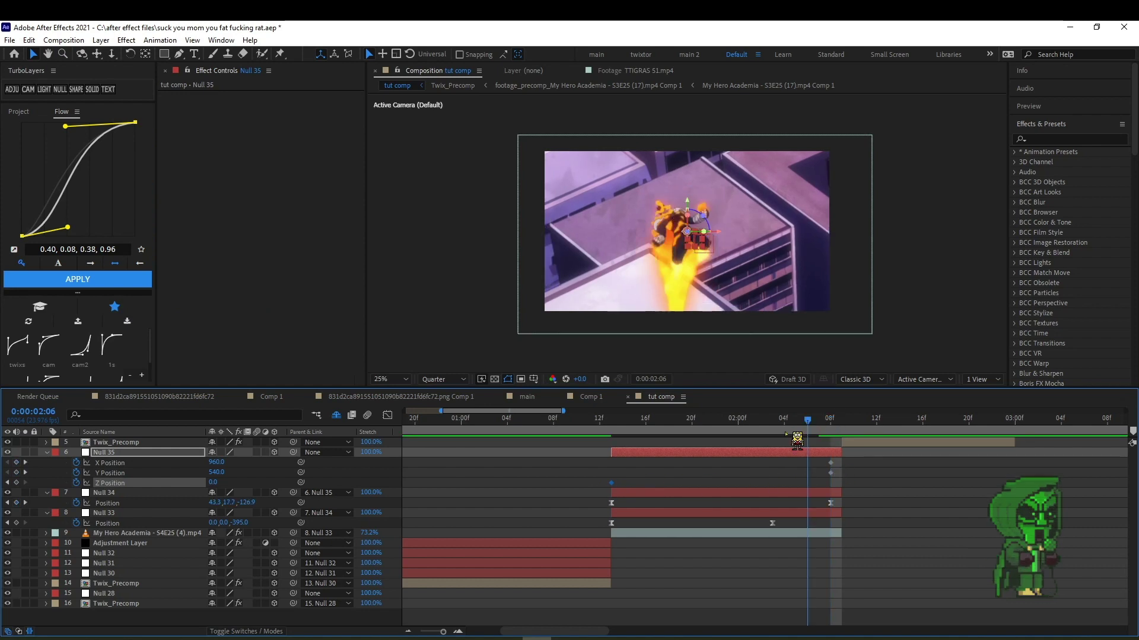
{"action": "left_click", "coordinate": [16, 462]}
{"action": "left_click", "coordinate": [16, 473]}
{"action": "left_click", "coordinate": [756, 456]}
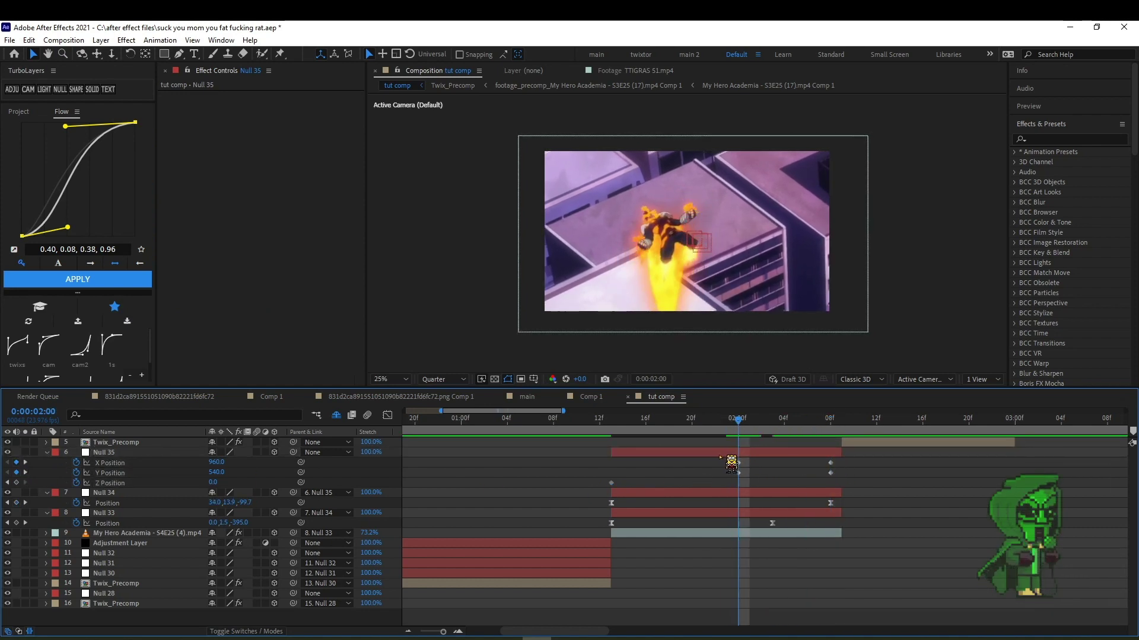
{"action": "left_click", "coordinate": [756, 420]}
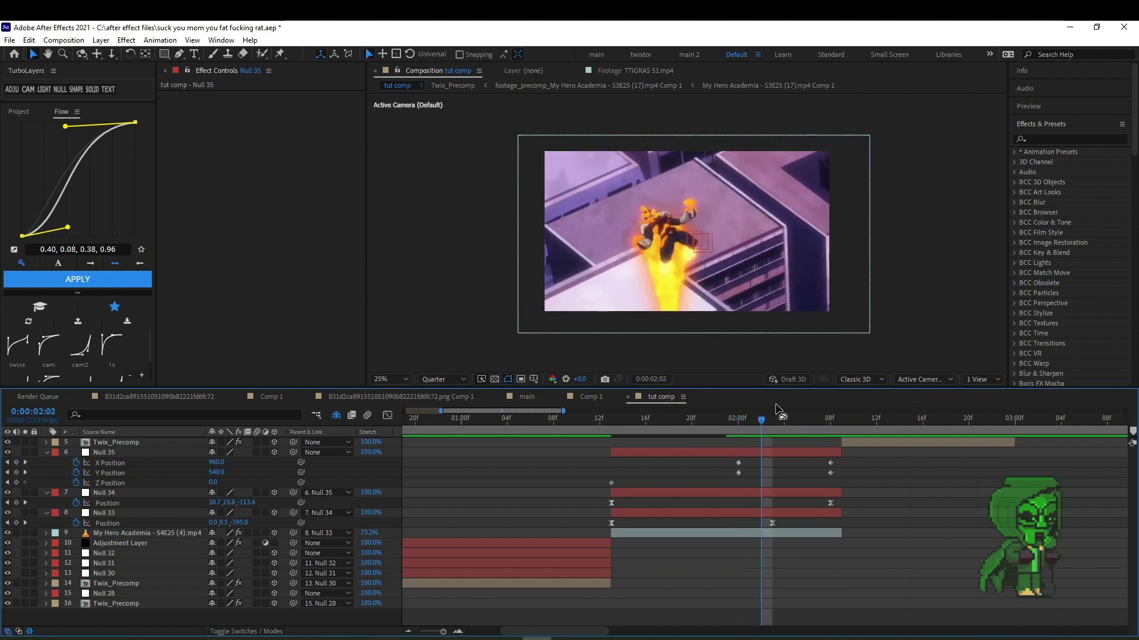
{"action": "key", "text": "Page_Down"}
{"action": "key", "text": "Page_Down"}
{"action": "key", "text": "Page_Down"}
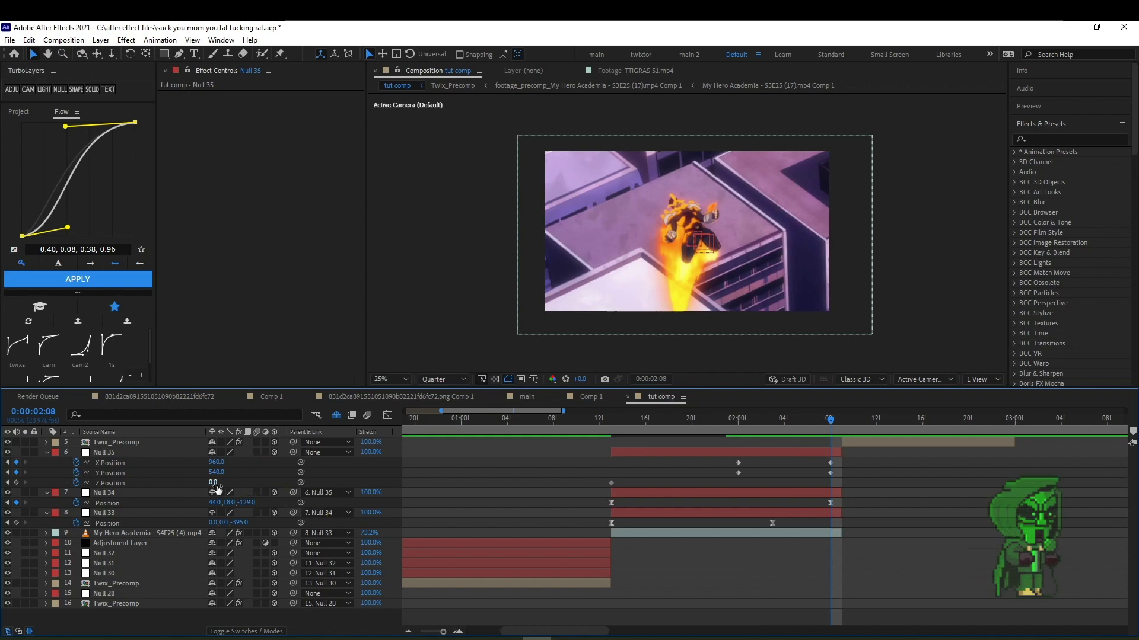
At 0:00:02:08, push Null 35's Z to -257 and raise Y to 665.
{"action": "left_click_drag", "start_coordinate": [214, 483], "coordinate": [83, 503]}
{"action": "left_click", "coordinate": [104, 452]}
{"action": "left_click_drag", "start_coordinate": [215, 472], "coordinate": [343, 473]}
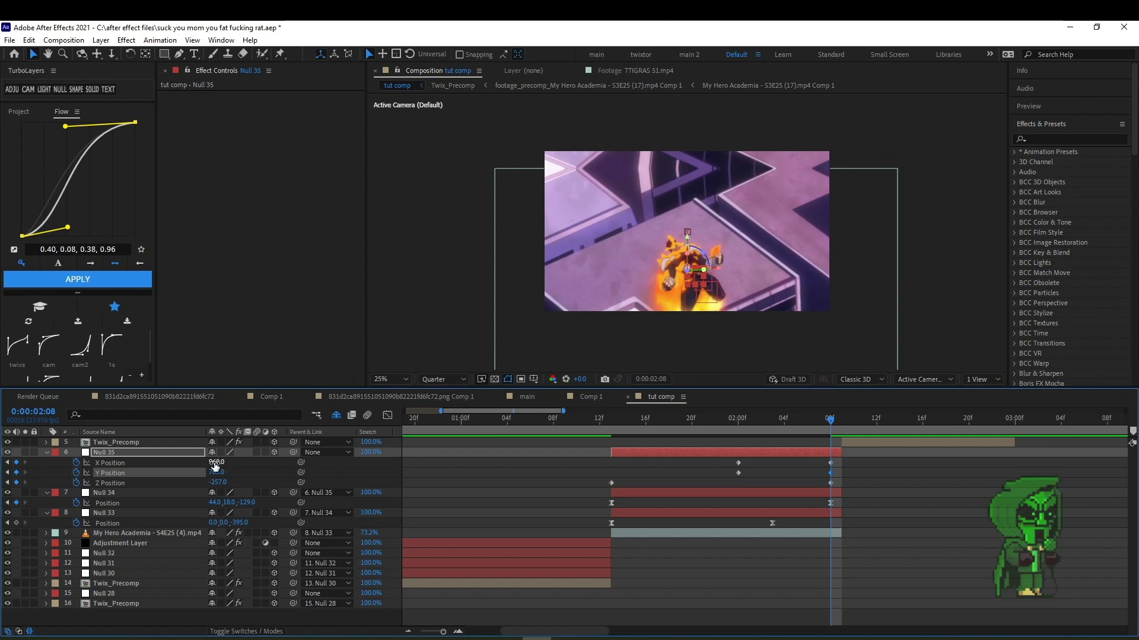
Shift Null 35's X to 645 and apply a steep ease-in curve to its keyframes.
{"action": "mouse_move", "coordinate": [214, 466]}
{"action": "left_mouse_down"}
{"action": "mouse_move", "coordinate": [70, 473]}
{"action": "mouse_move", "coordinate": [722, 240]}
{"action": "left_mouse_up"}
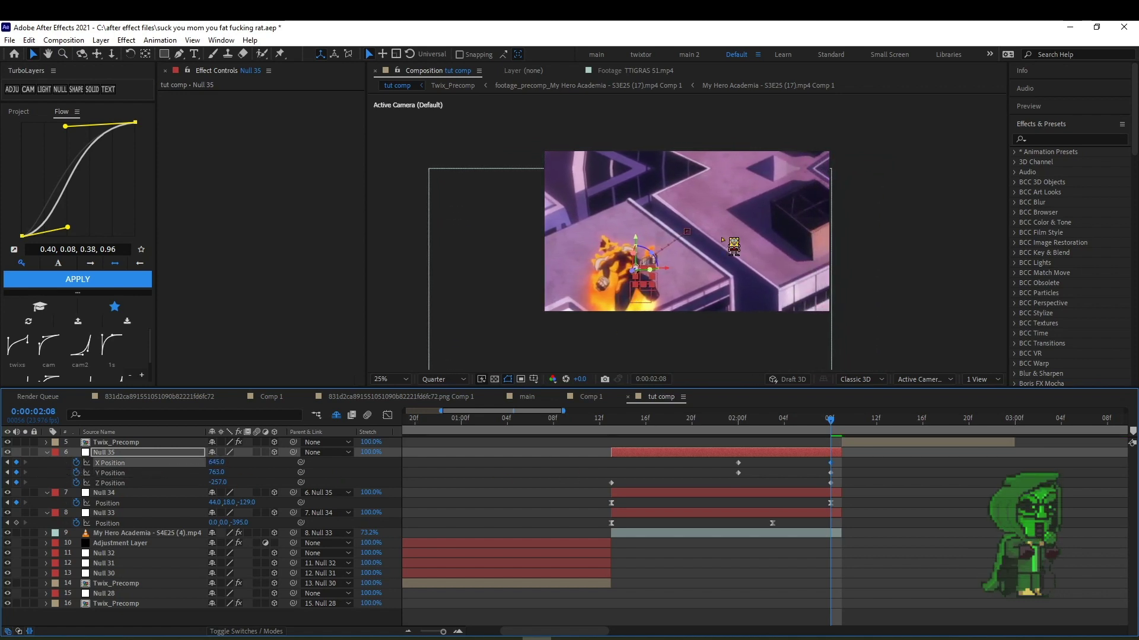
{"action": "mouse_move", "coordinate": [830, 410]}
{"action": "left_mouse_down"}
{"action": "mouse_move", "coordinate": [807, 418]}
{"action": "mouse_move", "coordinate": [830, 449]}
{"action": "mouse_move", "coordinate": [588, 448]}
{"action": "left_mouse_up"}
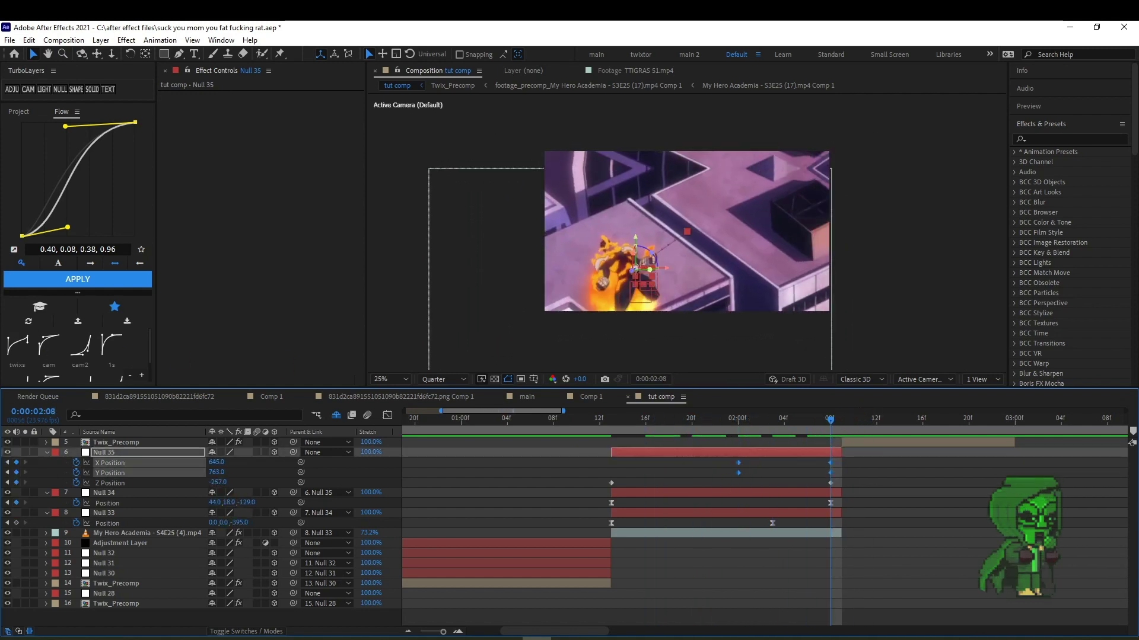
{"action": "left_click_drag", "start_coordinate": [77, 131], "coordinate": [177, 236]}
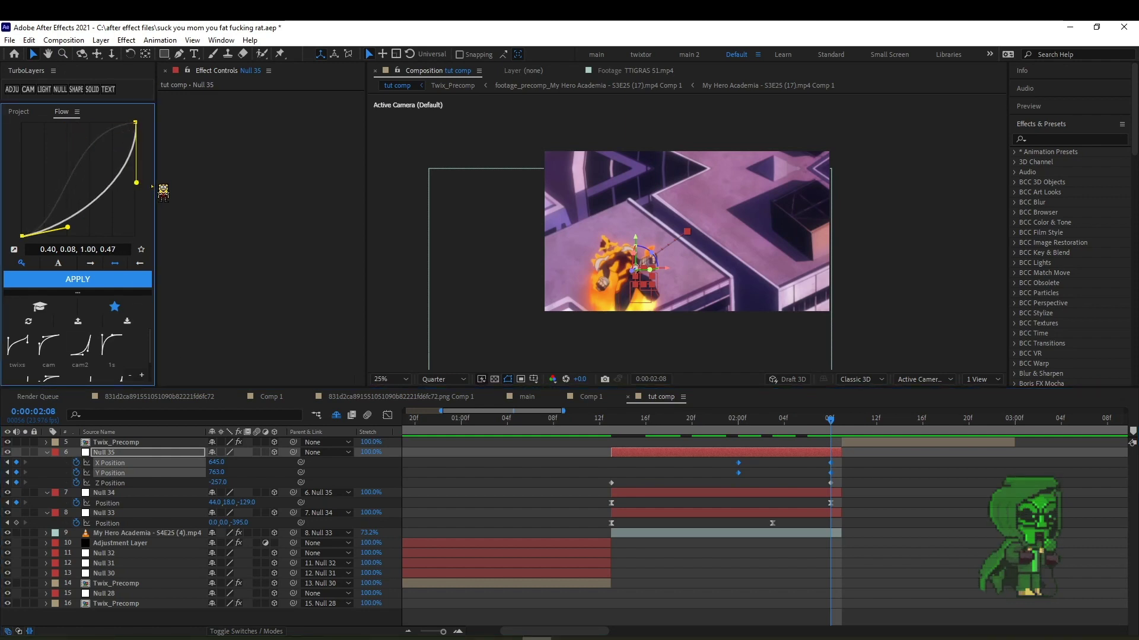
{"action": "left_click_drag", "start_coordinate": [70, 229], "coordinate": [124, 236]}
{"action": "left_click", "coordinate": [78, 279]}
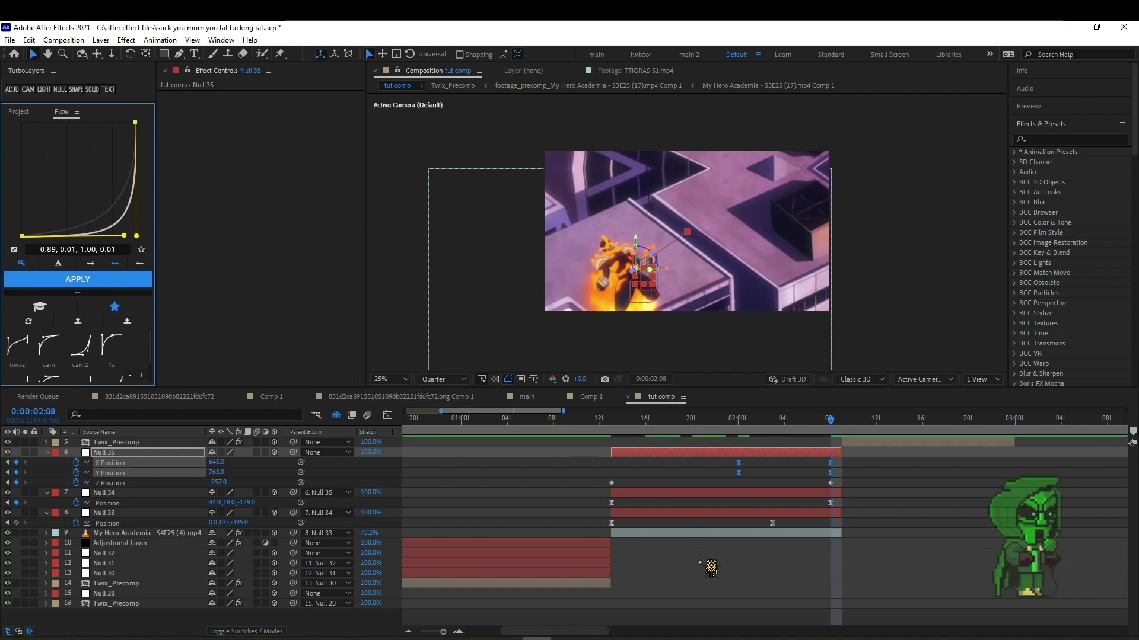
{"action": "left_click_drag", "start_coordinate": [835, 427], "coordinate": [697, 480]}
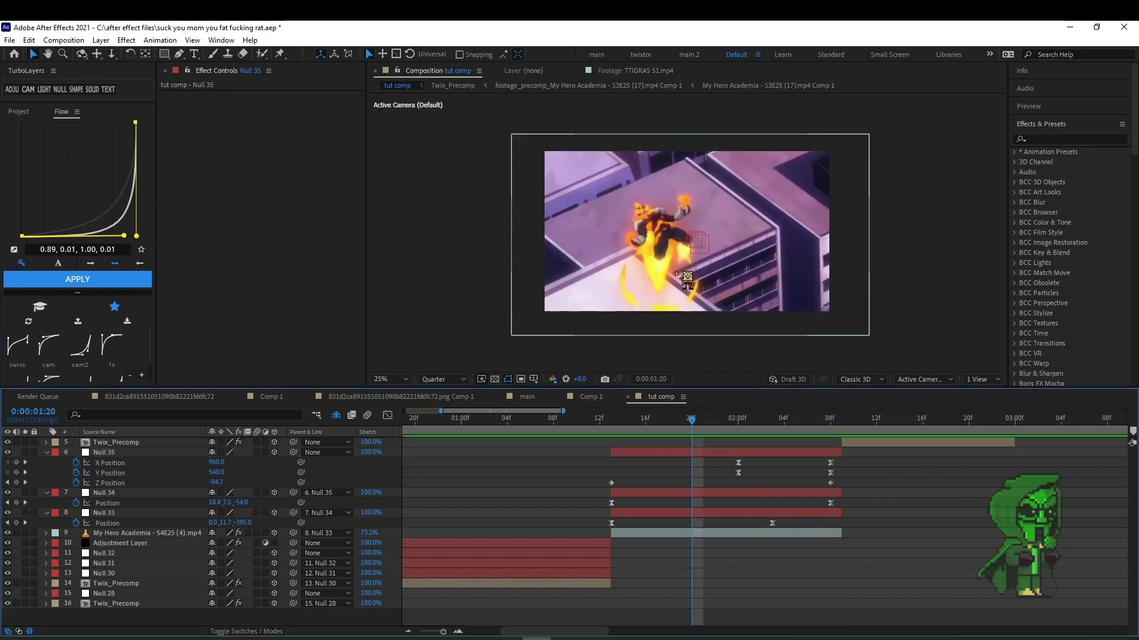
Retune the ease handles on Null 35's X and Y keyframes and reapply the curve.
{"action": "left_click_drag", "start_coordinate": [697, 423], "coordinate": [830, 418]}
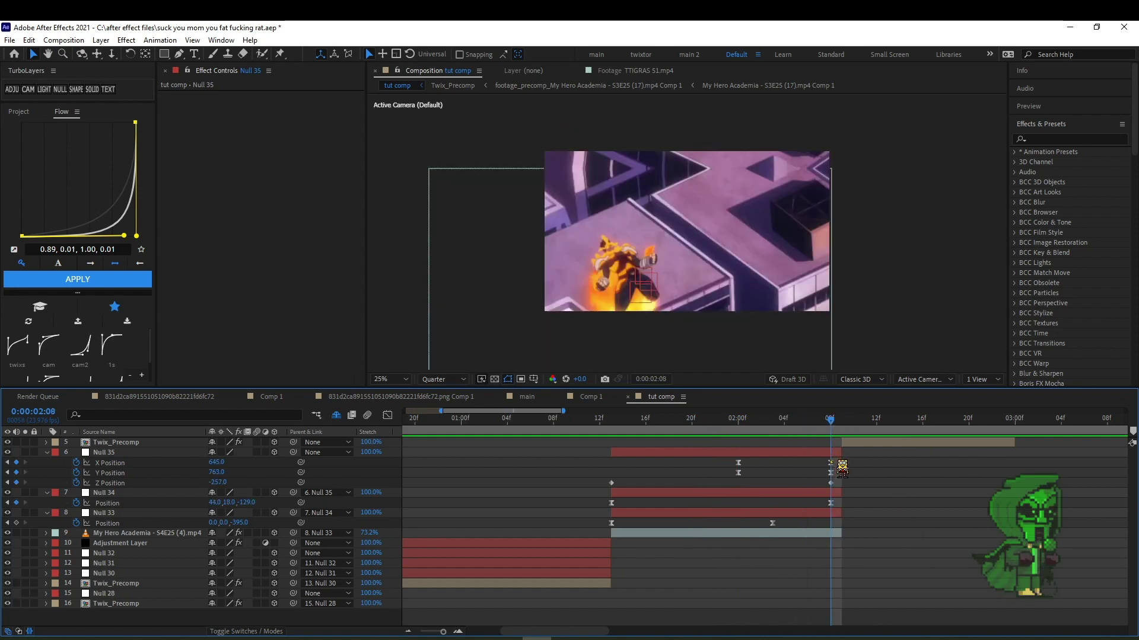
{"action": "left_click_drag", "start_coordinate": [838, 461], "coordinate": [739, 473]}
{"action": "left_click_drag", "start_coordinate": [134, 241], "coordinate": [124, 239]}
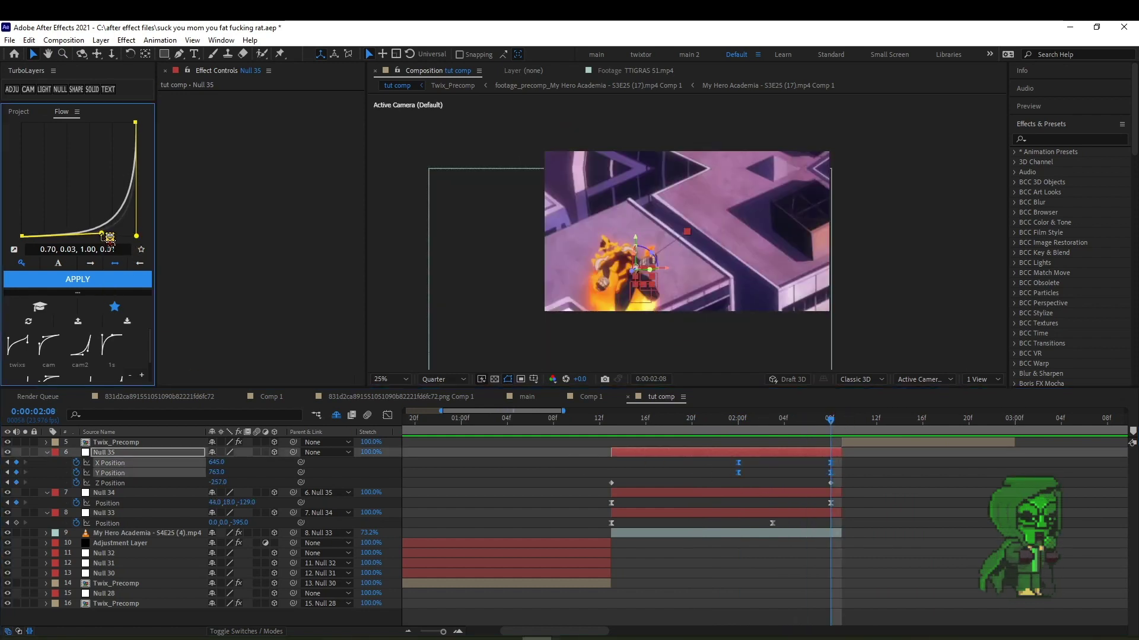
{"action": "left_click", "coordinate": [122, 280]}
{"action": "mouse_move", "coordinate": [824, 418]}
{"action": "left_mouse_down"}
{"action": "mouse_move", "coordinate": [622, 423]}
{"action": "mouse_move", "coordinate": [831, 423]}
{"action": "left_mouse_up"}
{"action": "mouse_move", "coordinate": [146, 239]}
{"action": "left_mouse_down"}
{"action": "mouse_move", "coordinate": [152, 230]}
{"action": "mouse_move", "coordinate": [99, 239]}
{"action": "left_mouse_up"}
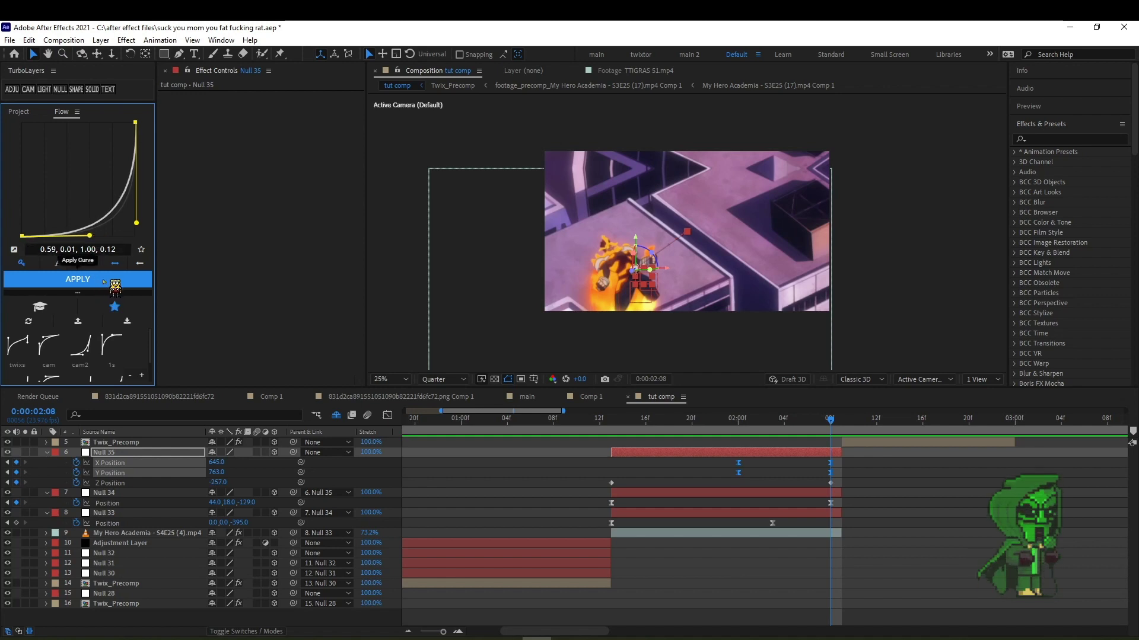
{"action": "left_click", "coordinate": [104, 281]}
{"action": "left_click_drag", "start_coordinate": [830, 420], "coordinate": [621, 428]}
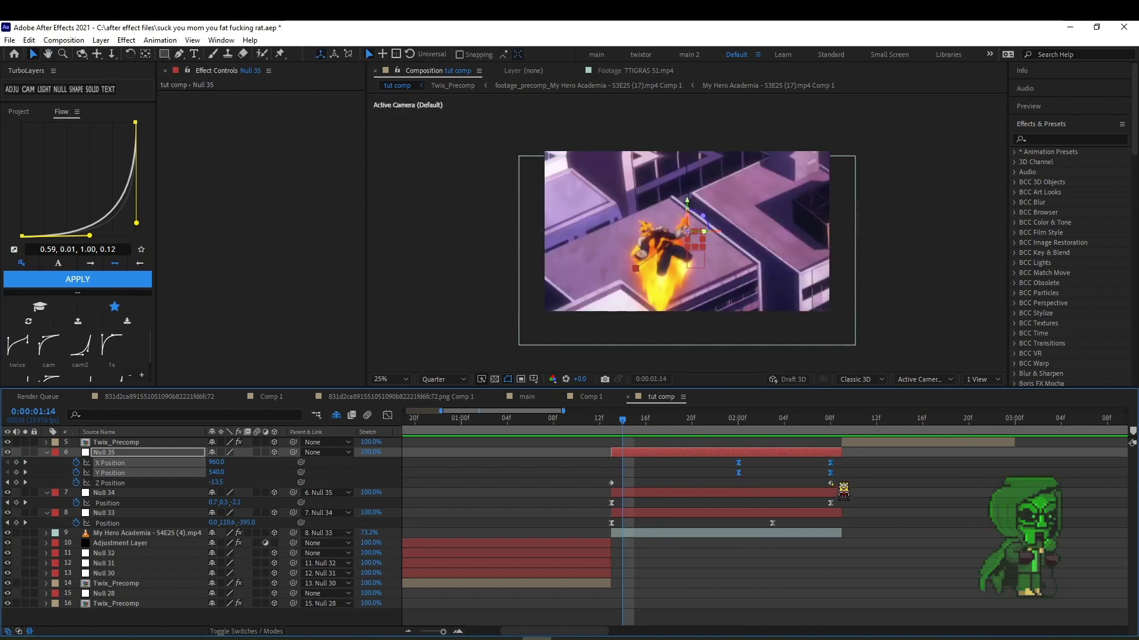
Apply the steep 1.00, 0.03, 1.00, 0.12 ease to Null 35's Z keyframes.
{"action": "left_click_drag", "start_coordinate": [628, 422], "coordinate": [818, 422]}
{"action": "left_click_drag", "start_coordinate": [843, 478], "coordinate": [576, 482]}
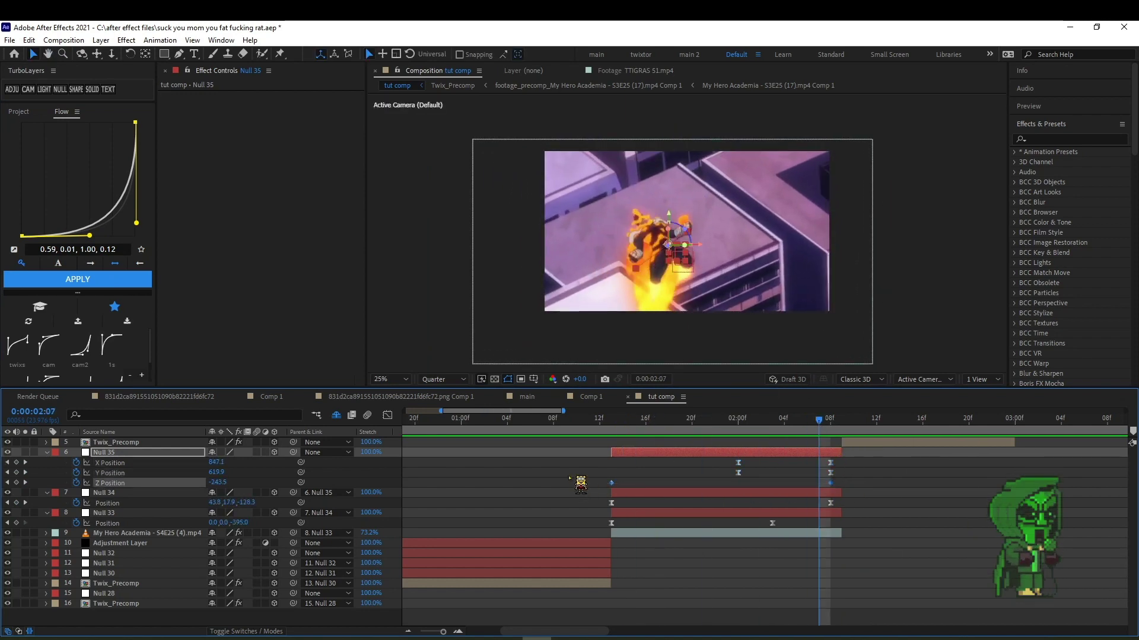
{"action": "left_click_drag", "start_coordinate": [91, 236], "coordinate": [141, 238]}
{"action": "left_click", "coordinate": [127, 279]}
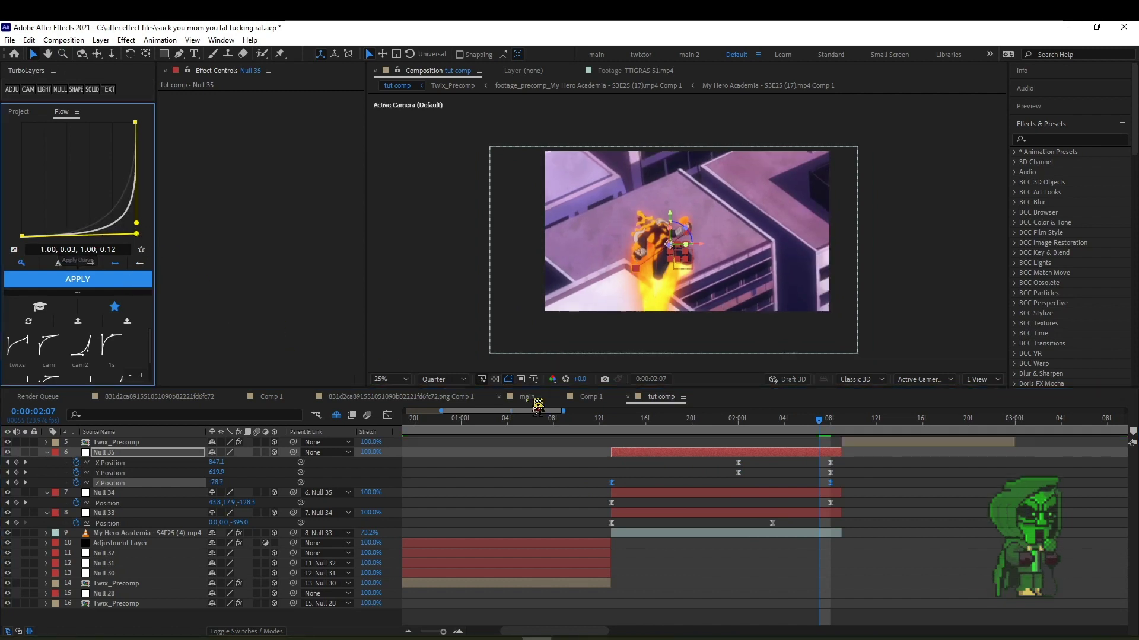
{"action": "mouse_move", "coordinate": [830, 432]}
{"action": "left_mouse_down"}
{"action": "mouse_move", "coordinate": [859, 445]}
{"action": "mouse_move", "coordinate": [599, 446]}
{"action": "left_mouse_up"}
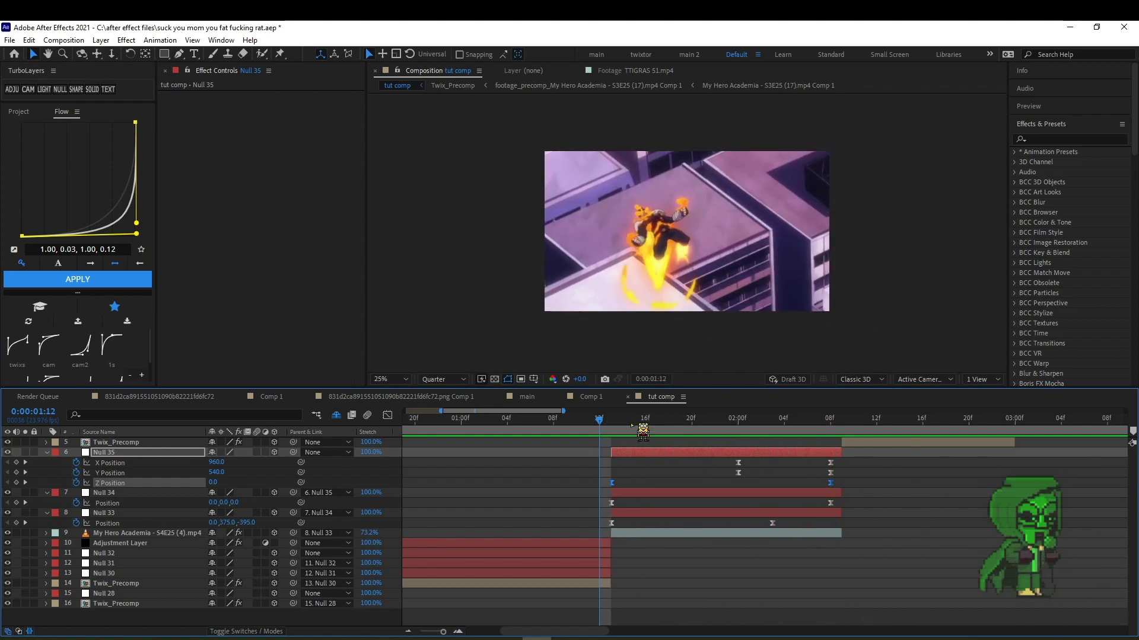
Stop the preview and collapse the property rows of Null 35, 34 and 33.
{"action": "key", "text": "space"}
{"action": "key", "text": "space"}
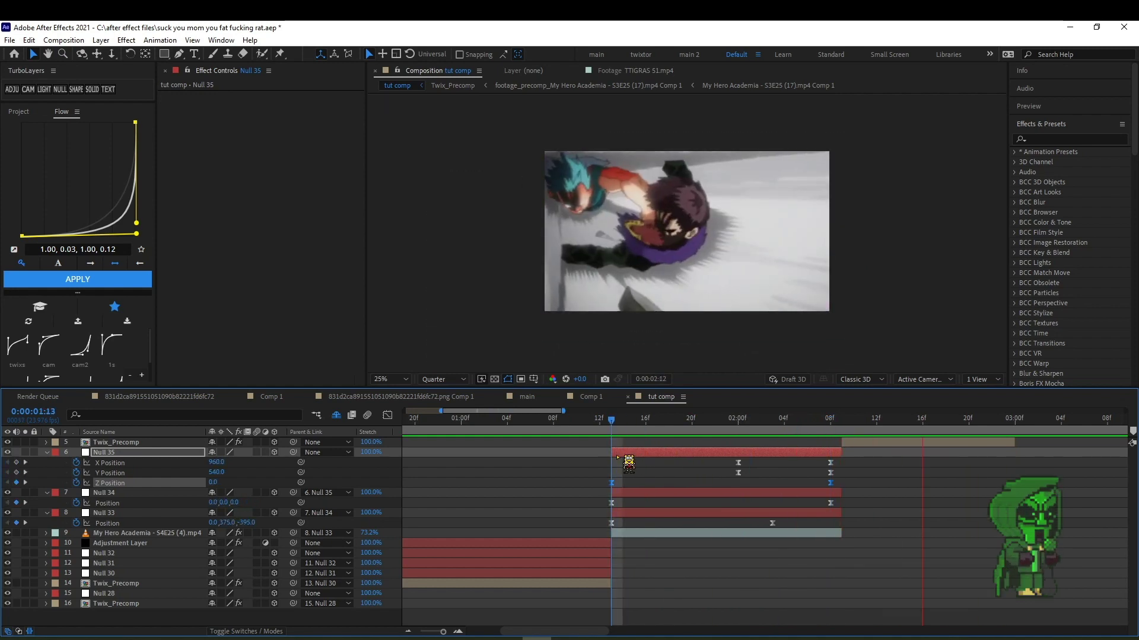
{"action": "key", "text": "space"}
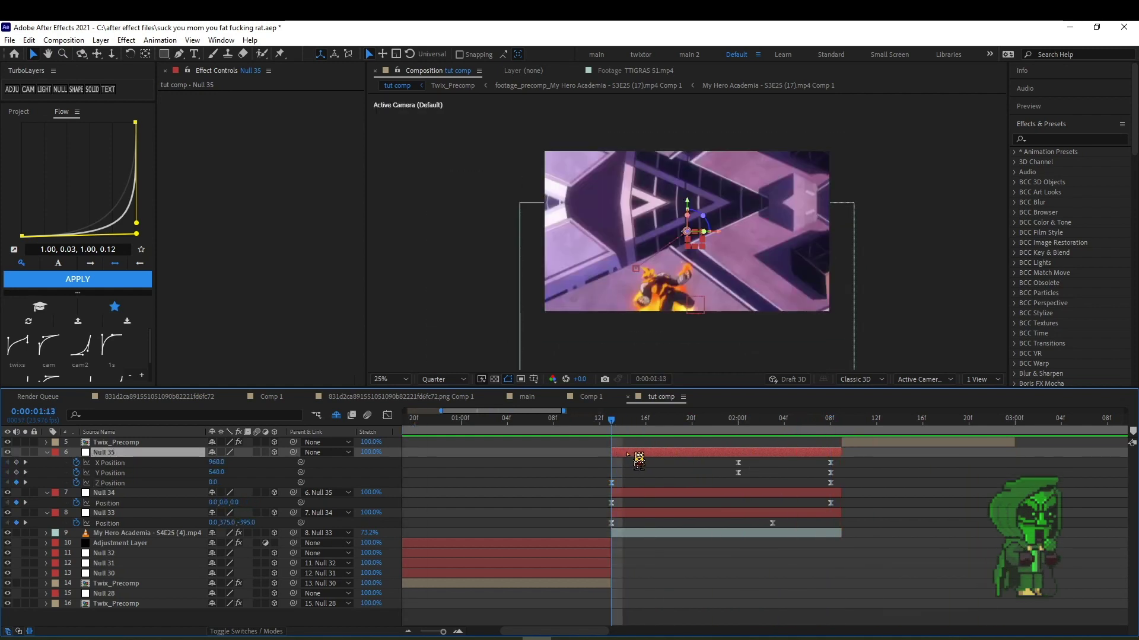
{"action": "key", "text": "u"}
{"action": "left_click", "coordinate": [638, 463]}
{"action": "key", "text": "u"}
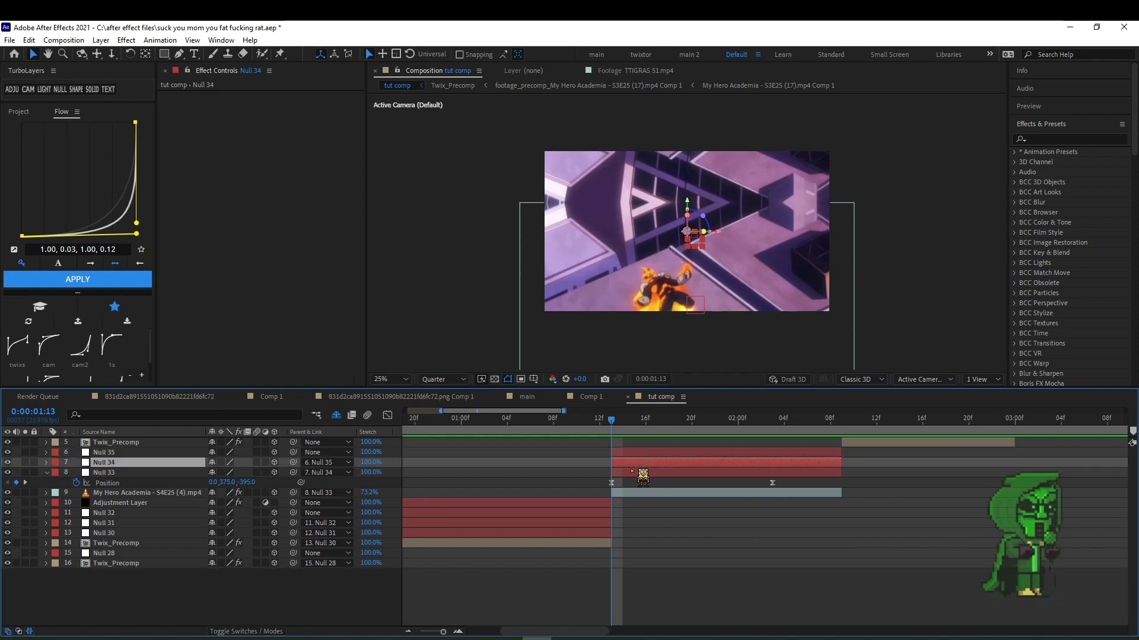
{"action": "left_click", "coordinate": [640, 473]}
{"action": "key", "text": "u"}
Jump to the next clip start at 0:00:02:09 and place a new text layer there.
{"action": "key", "text": "k"}
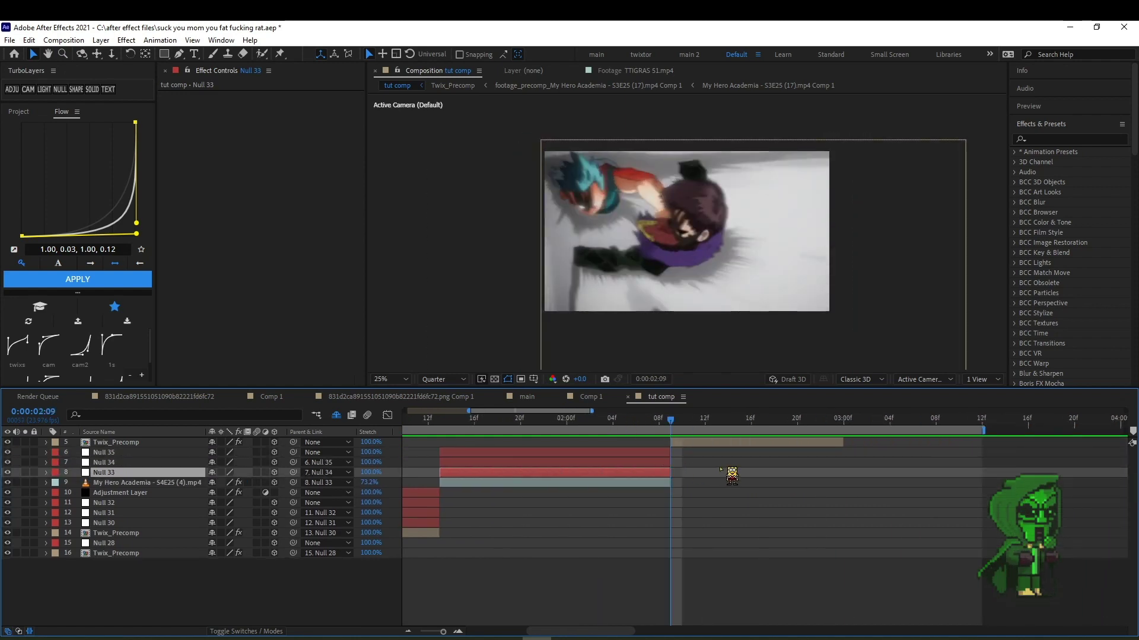
{"action": "key", "text": "KP_5"}
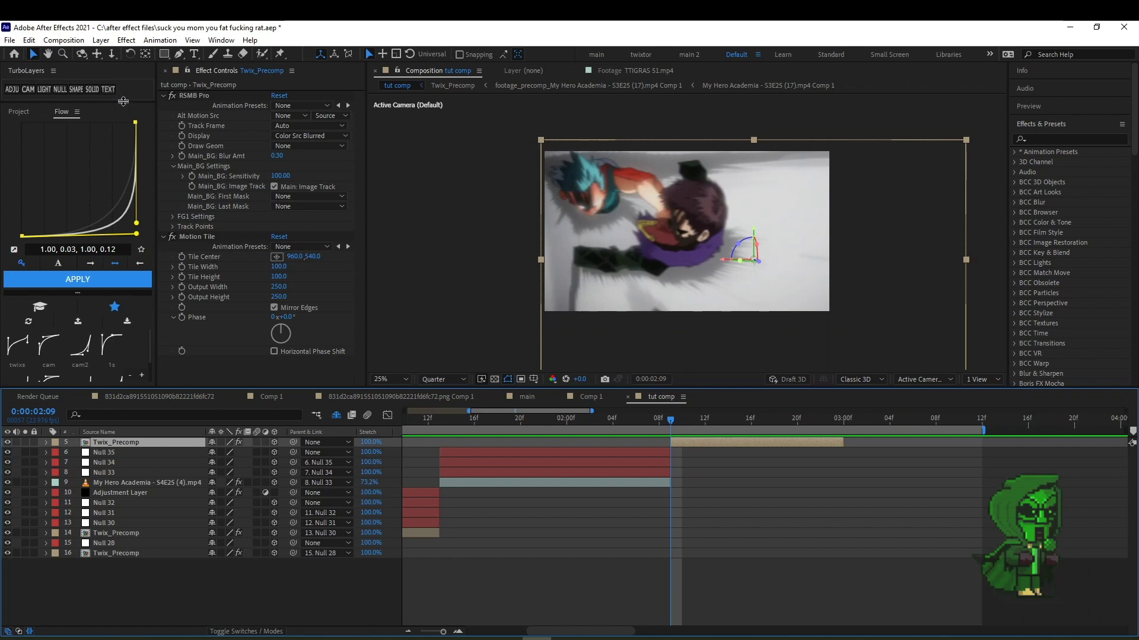
{"action": "left_click", "coordinate": [108, 89]}
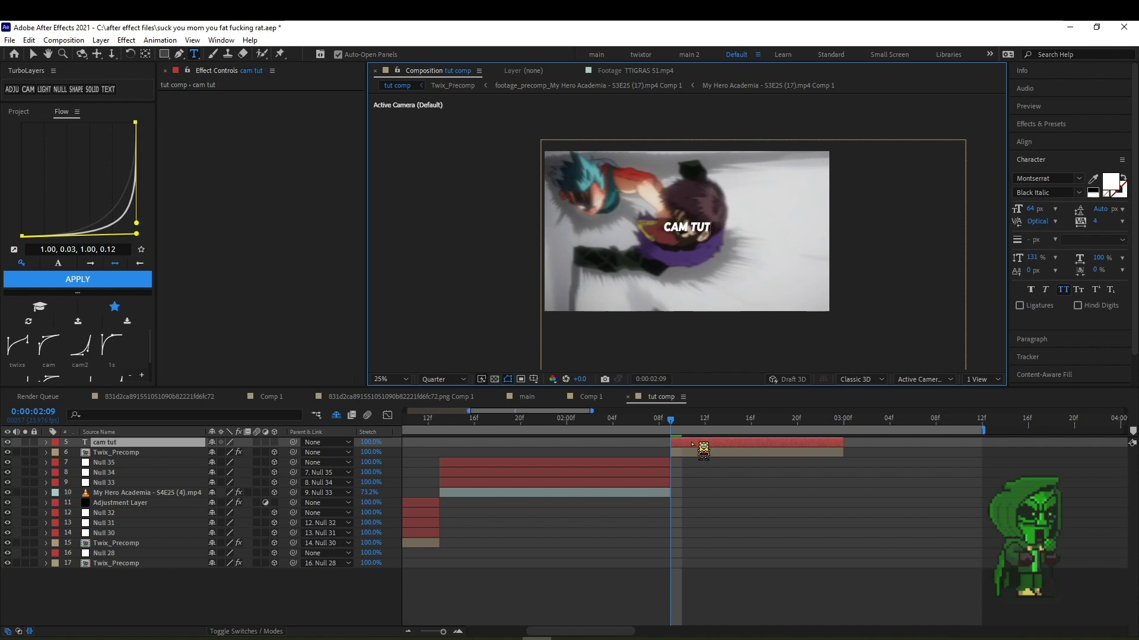
Replace the first text layer with a fresh text layer reading 'cam tut'.
{"action": "left_click", "coordinate": [773, 472]}
{"action": "left_click", "coordinate": [765, 444]}
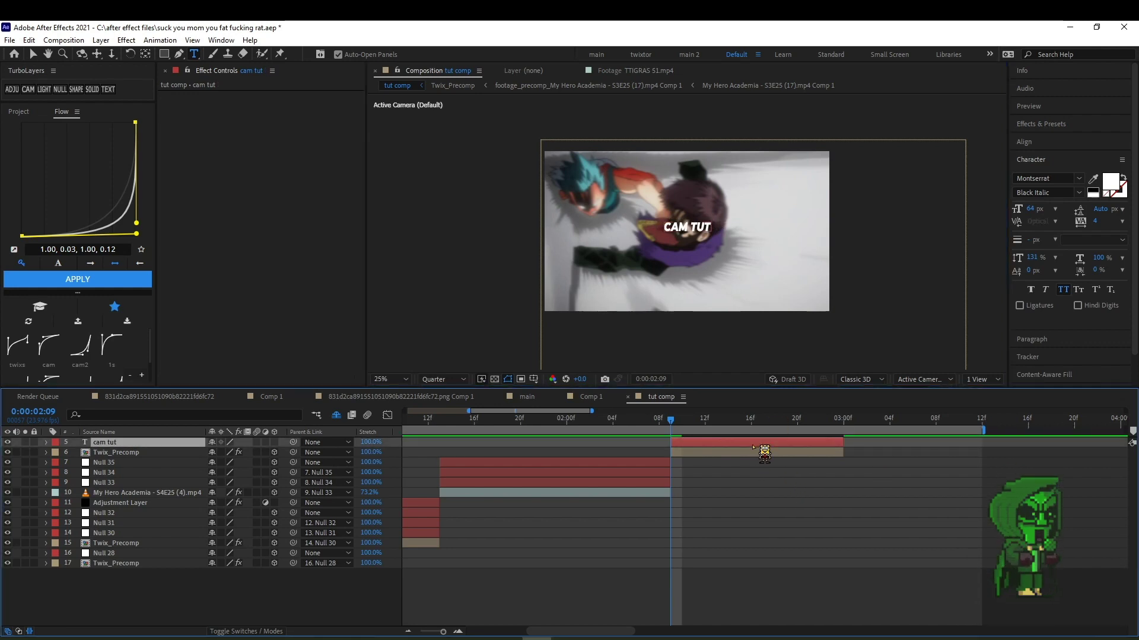
{"action": "key", "text": "Delete"}
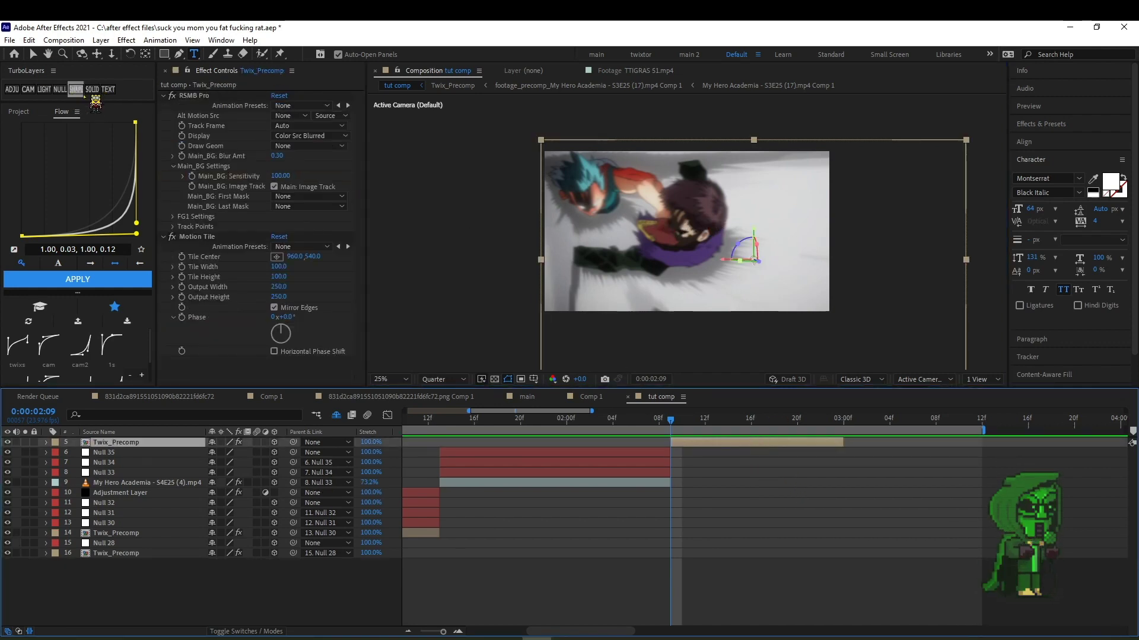
{"action": "left_click", "coordinate": [108, 90]}
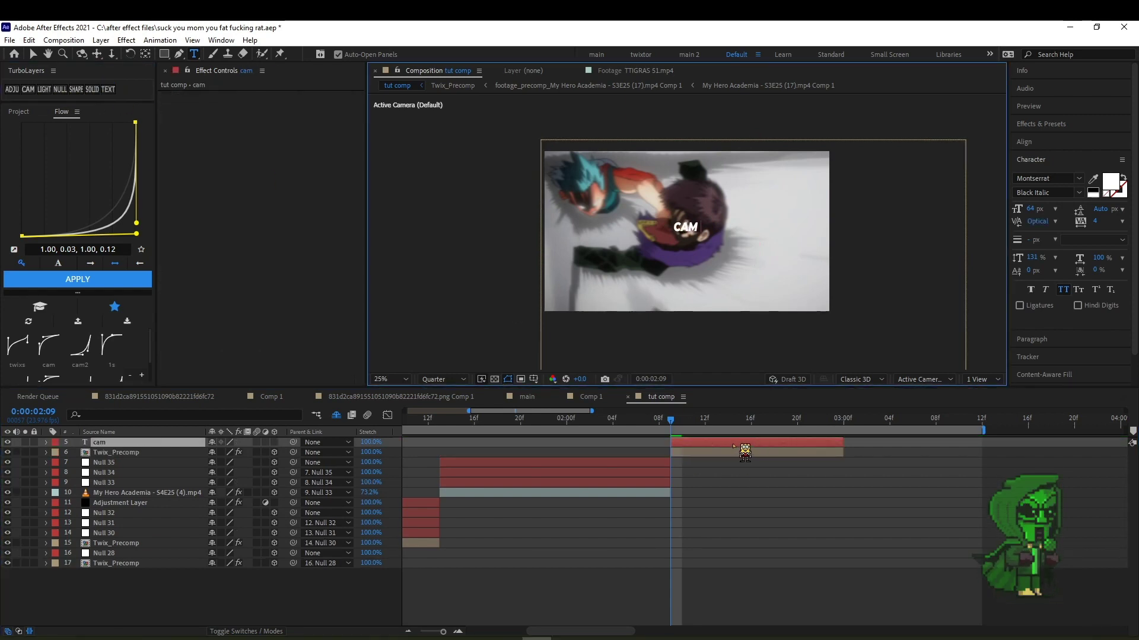
{"action": "type", "text": " tu"}
{"action": "left_click", "coordinate": [755, 479]}
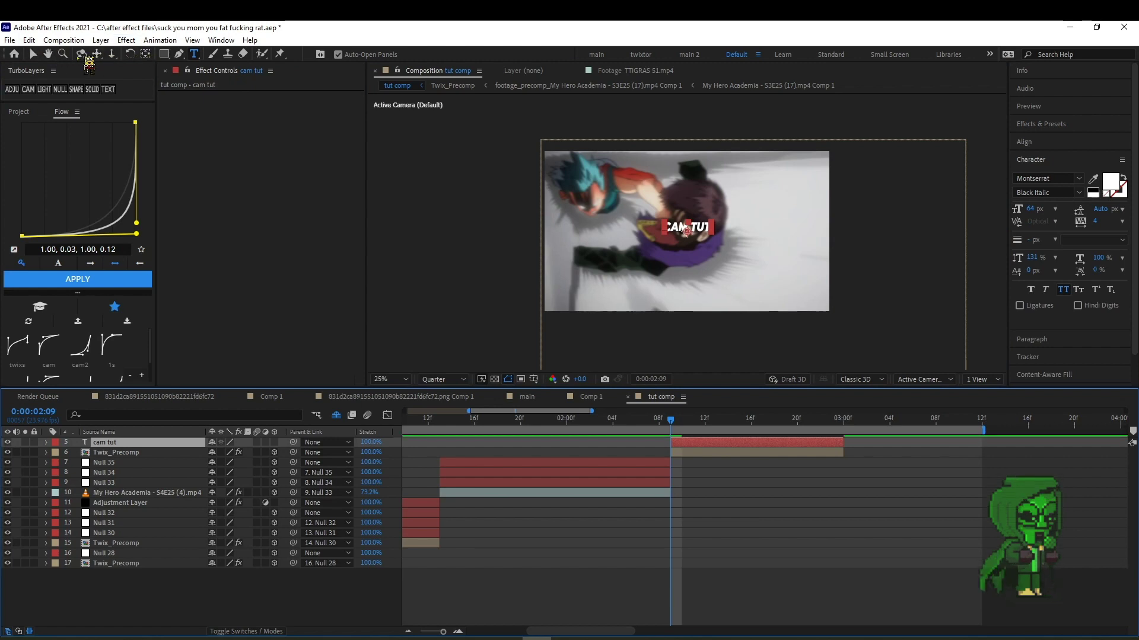
{"action": "left_click", "coordinate": [101, 40]}
{"action": "left_click", "coordinate": [775, 445]}
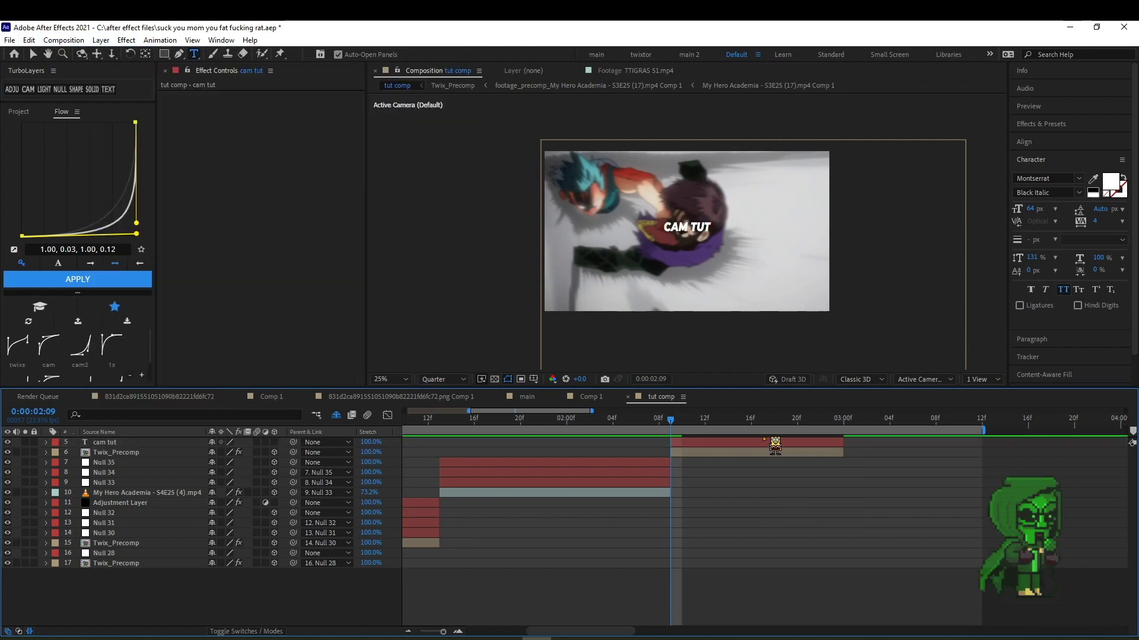
Show Position for the 3D cam tut text at Z -546 and for Twix_Precomp.
{"action": "left_click", "coordinate": [730, 452]}
{"action": "left_click", "coordinate": [760, 442]}
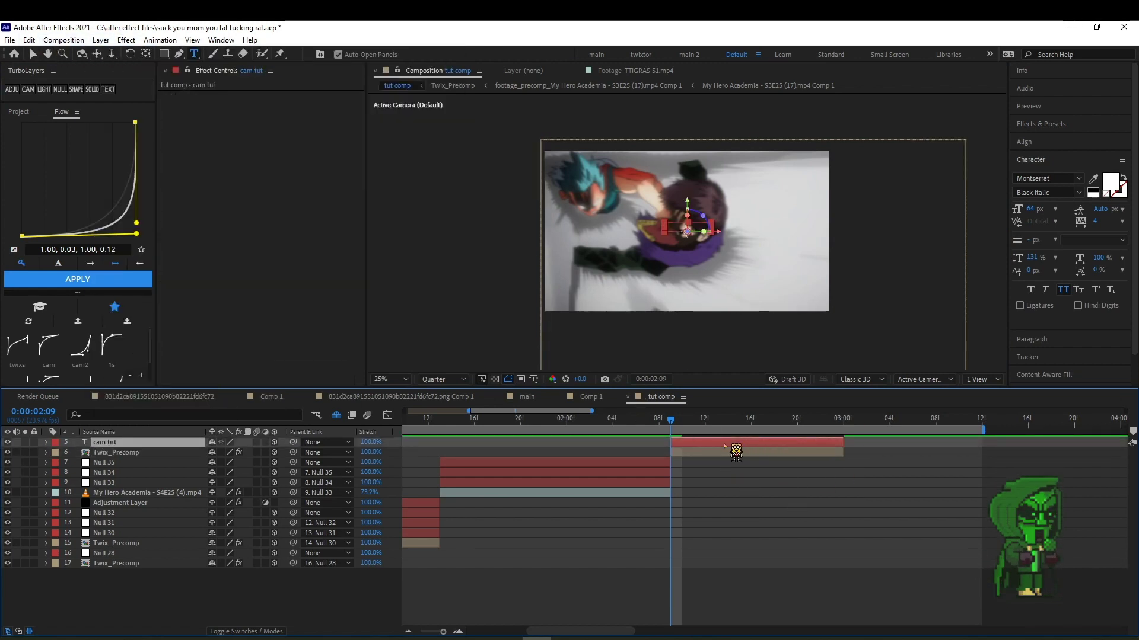
{"action": "key", "text": "p"}
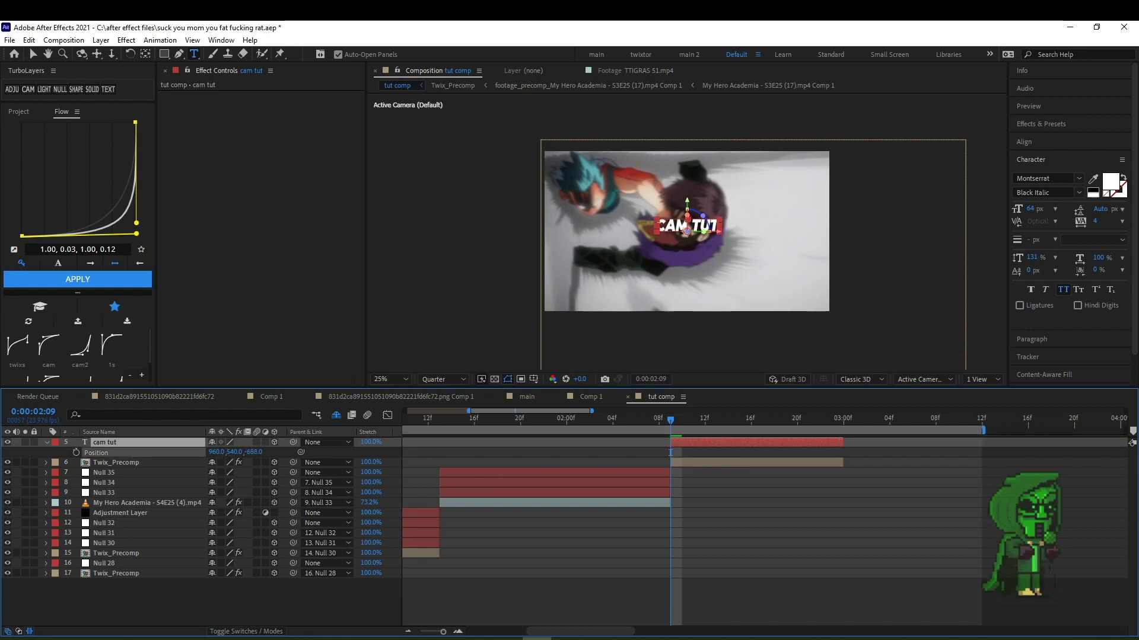
{"action": "left_click", "coordinate": [717, 463]}
{"action": "key", "text": "p"}
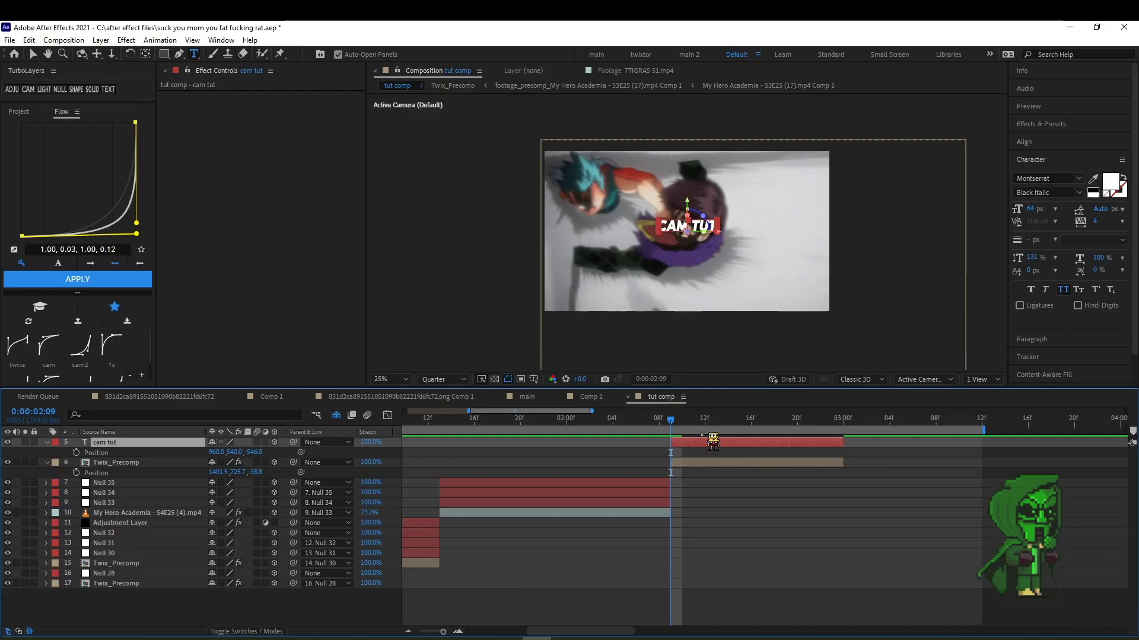
{"action": "left_click", "coordinate": [100, 39]}
Add a new Camera 1 layer with its default camera settings.
{"action": "mouse_move", "coordinate": [178, 53]}
{"action": "left_click", "coordinate": [318, 94]}
{"action": "key", "text": "Return"}
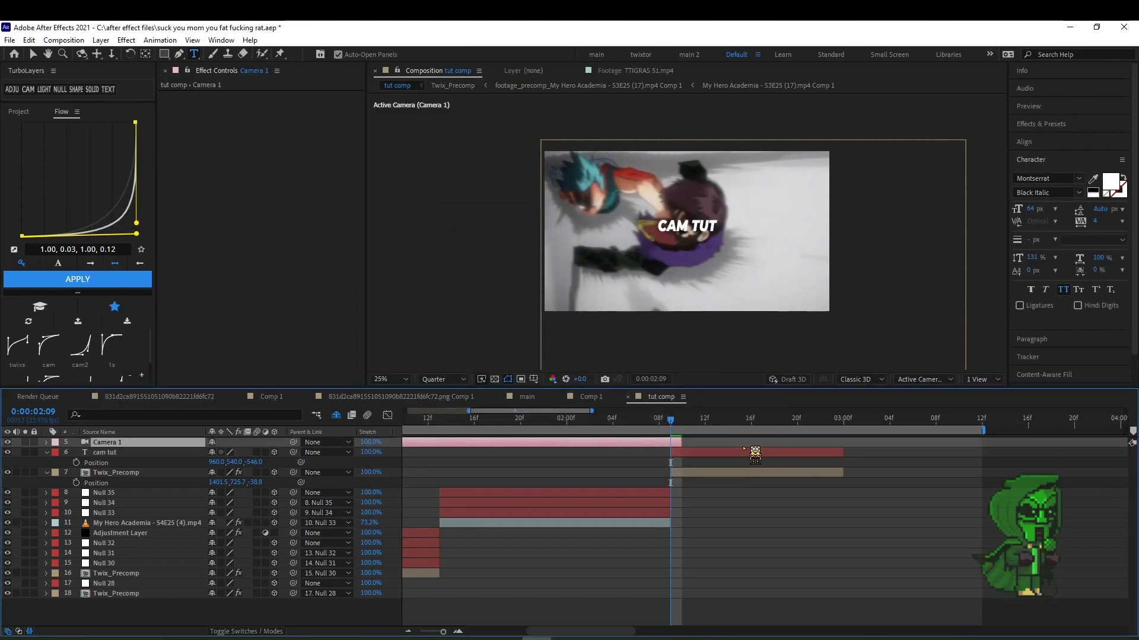
Extend Camera 1 to the clip's length, then parent it to a 3D Null 36 with a Position keyframe.
{"action": "left_click_drag", "start_coordinate": [721, 445], "coordinate": [843, 445]}
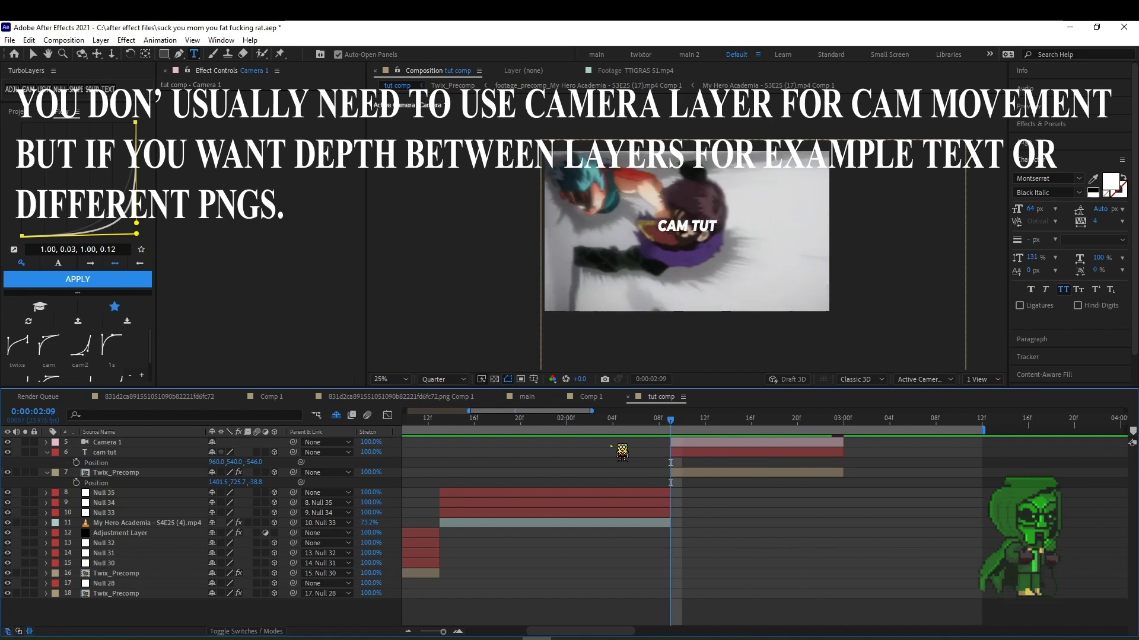
{"action": "key", "text": "ctrl+alt+shift+y"}
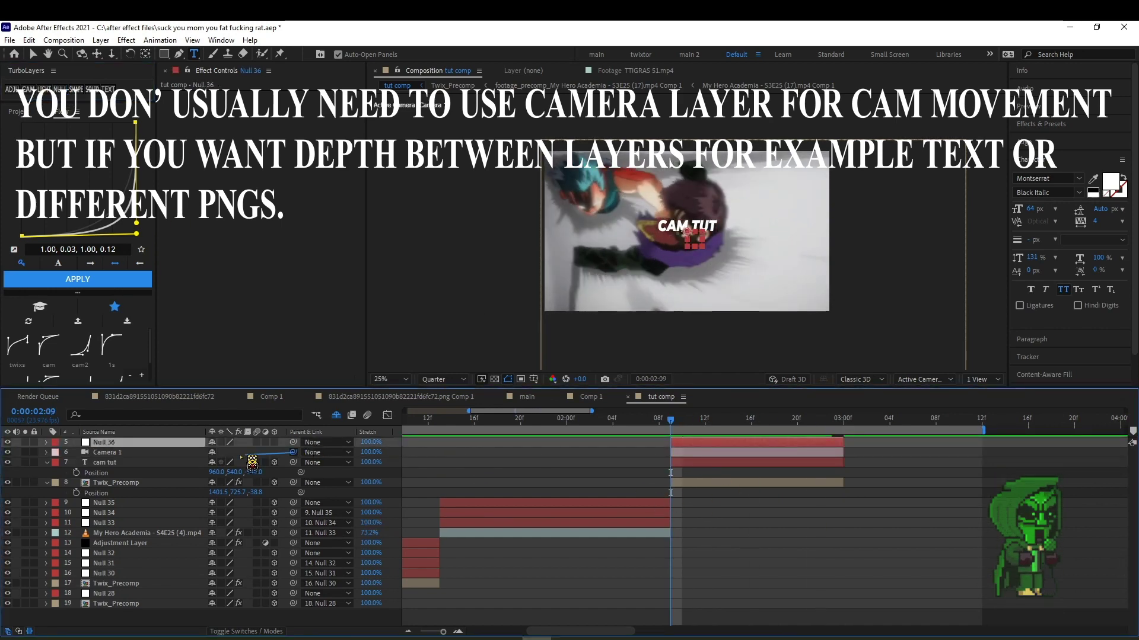
{"action": "key", "text": "p"}
{"action": "left_click", "coordinate": [274, 442]}
{"action": "key", "text": "alt+shift+p"}
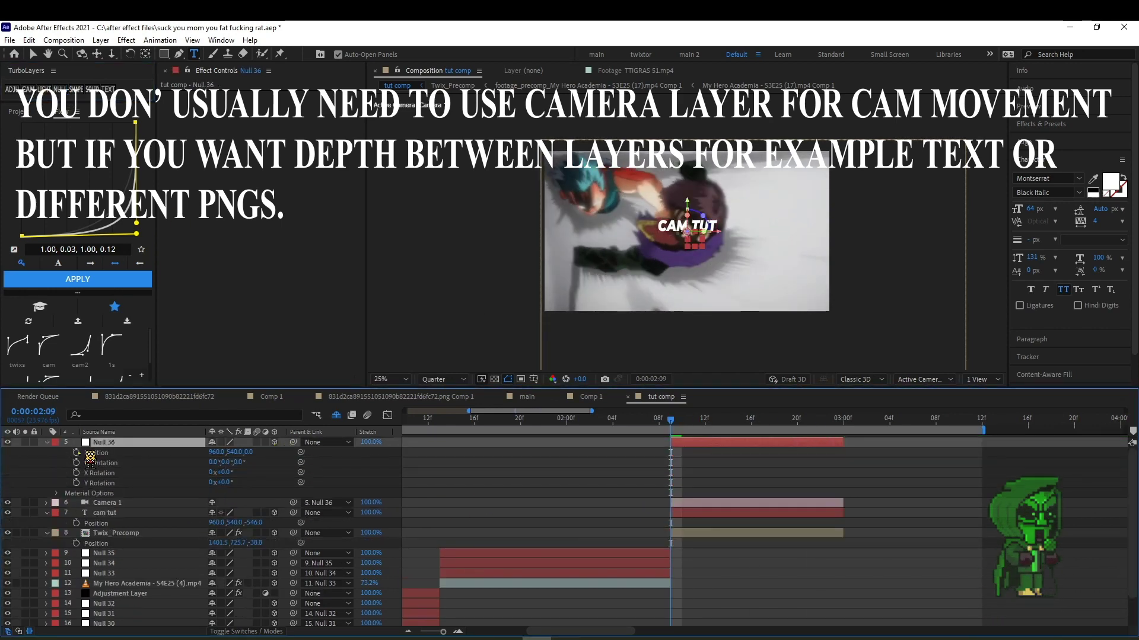
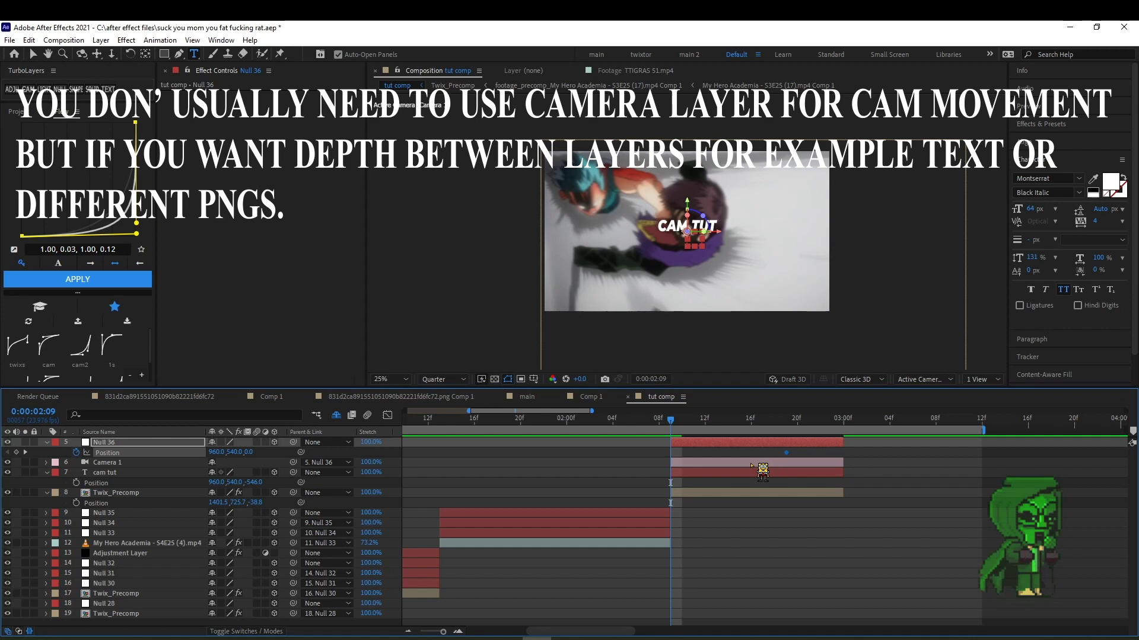
Offset Null 36's Position to 1189, 248 at 0:00:02:09, then load the cam2 easing curve.
{"action": "key", "text": "space"}
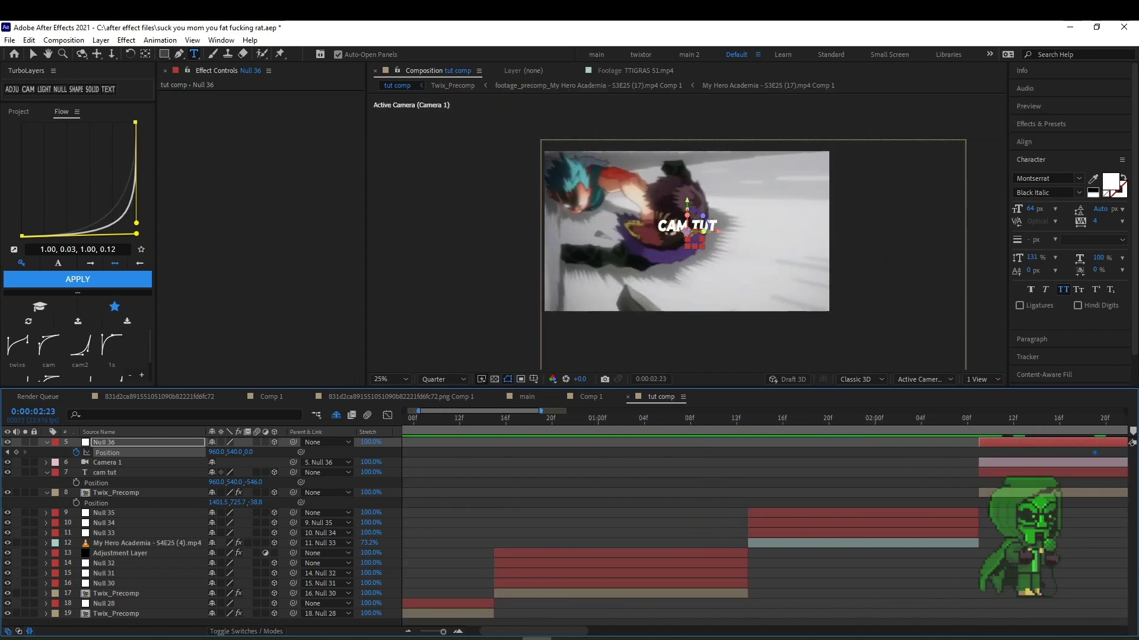
{"action": "key", "text": "space"}
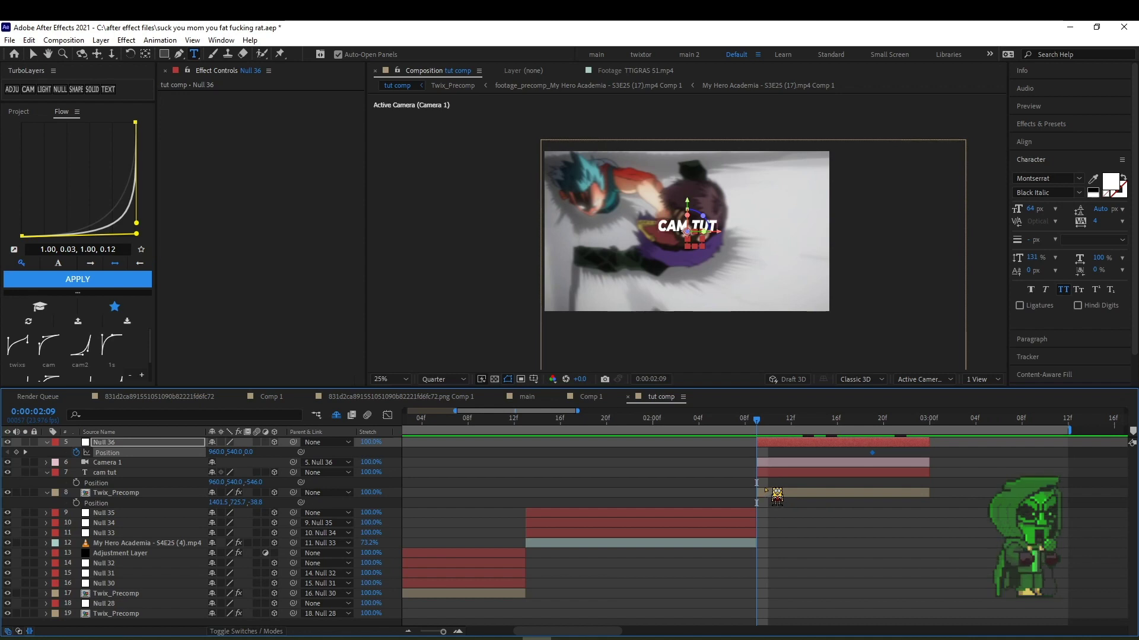
{"action": "left_click_drag", "start_coordinate": [217, 453], "coordinate": [352, 453]}
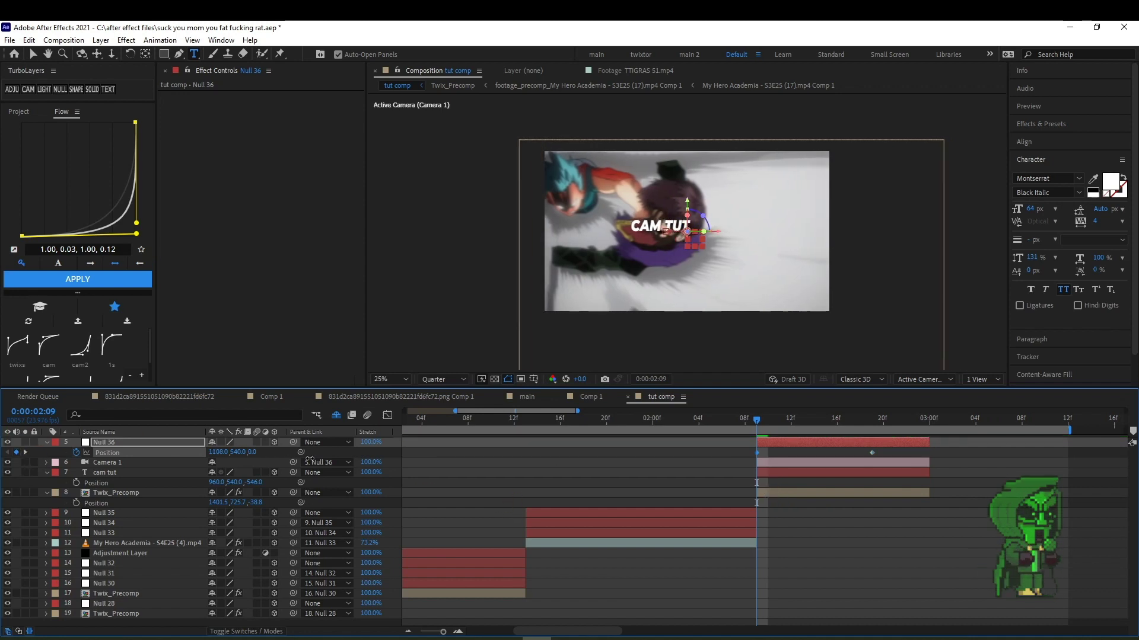
{"action": "key", "text": "Page_Up"}
{"action": "key", "text": "Page_Up"}
{"action": "key", "text": "Page_Up"}
{"action": "key", "text": "Page_Down"}
{"action": "key", "text": "Page_Down"}
{"action": "key", "text": "Page_Down"}
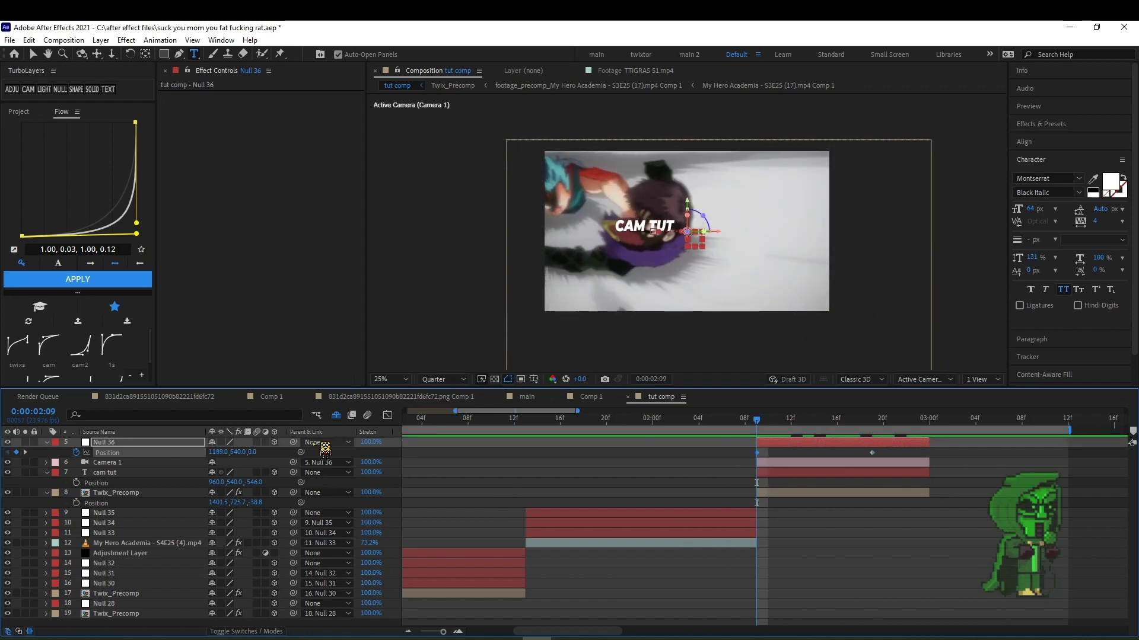
{"action": "mouse_move", "coordinate": [235, 452]}
{"action": "left_mouse_down"}
{"action": "mouse_move", "coordinate": [214, 452]}
{"action": "mouse_move", "coordinate": [238, 462]}
{"action": "mouse_move", "coordinate": [329, 453]}
{"action": "left_mouse_up"}
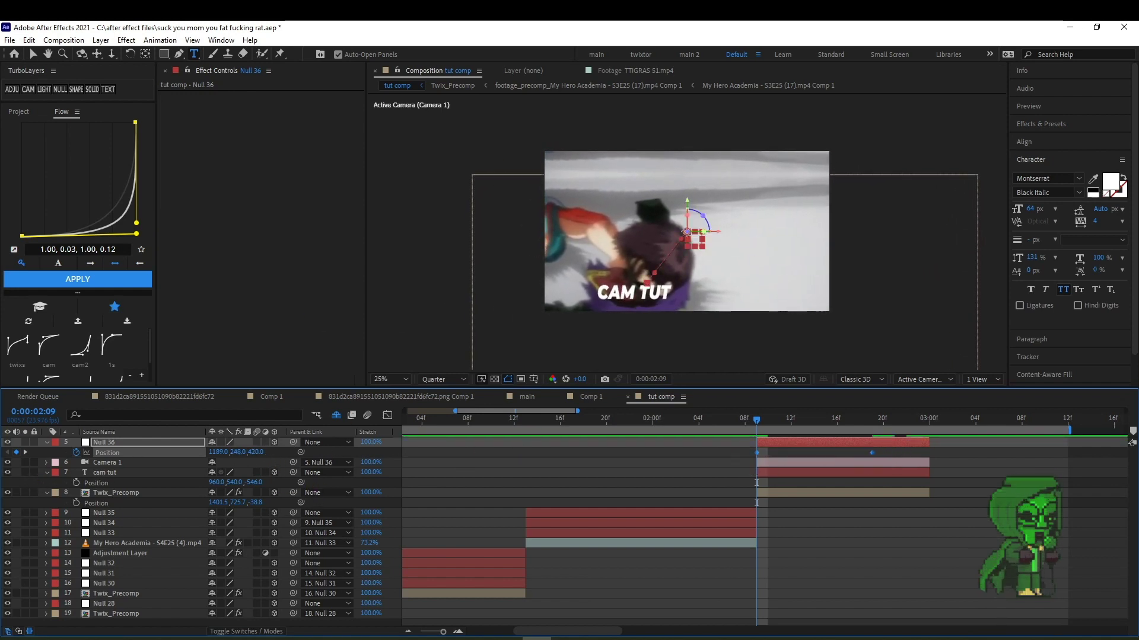
{"action": "left_click", "coordinate": [94, 347]}
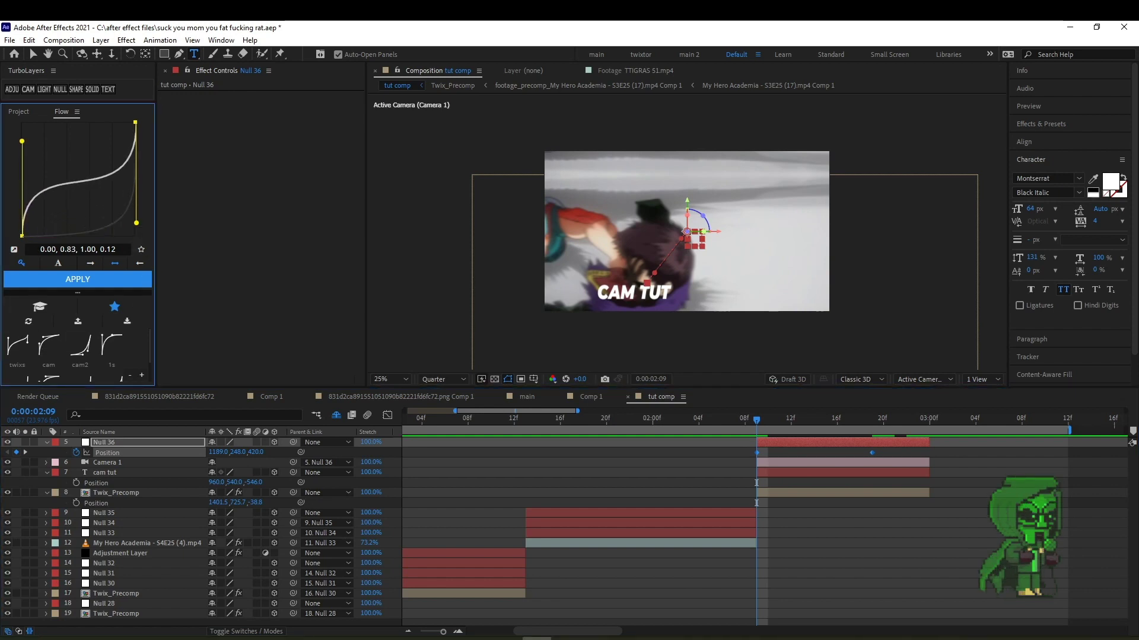
Apply the cam2 easing curve to Null 36's Position keyframes and preview the eased shake.
{"action": "left_click", "coordinate": [48, 278]}
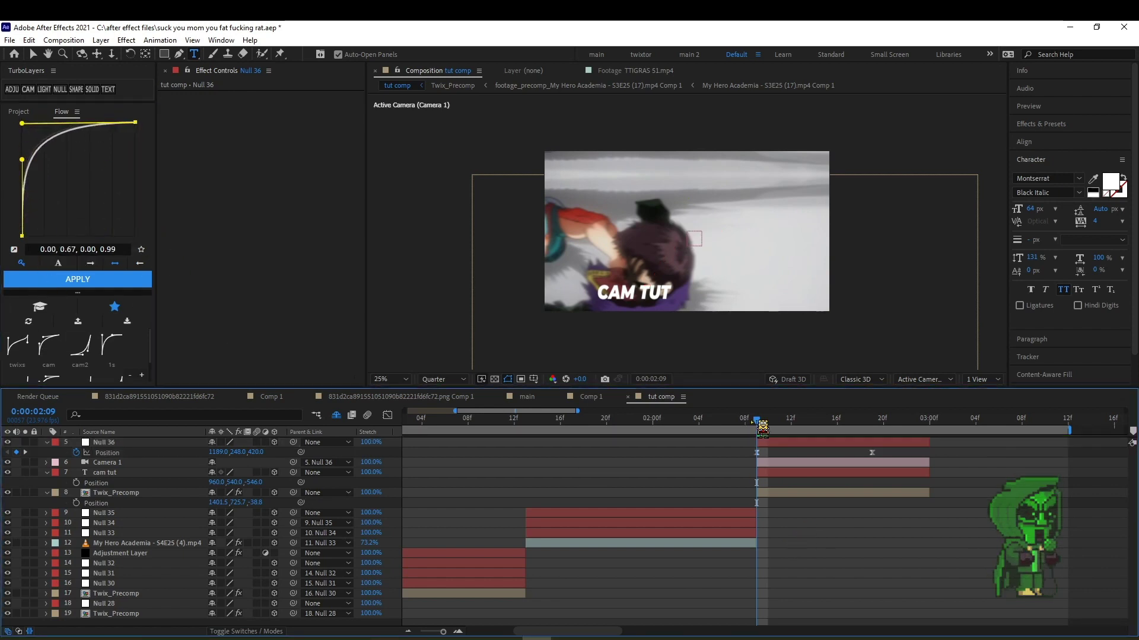
{"action": "left_click_drag", "start_coordinate": [756, 418], "coordinate": [536, 418]}
{"action": "key", "text": "space"}
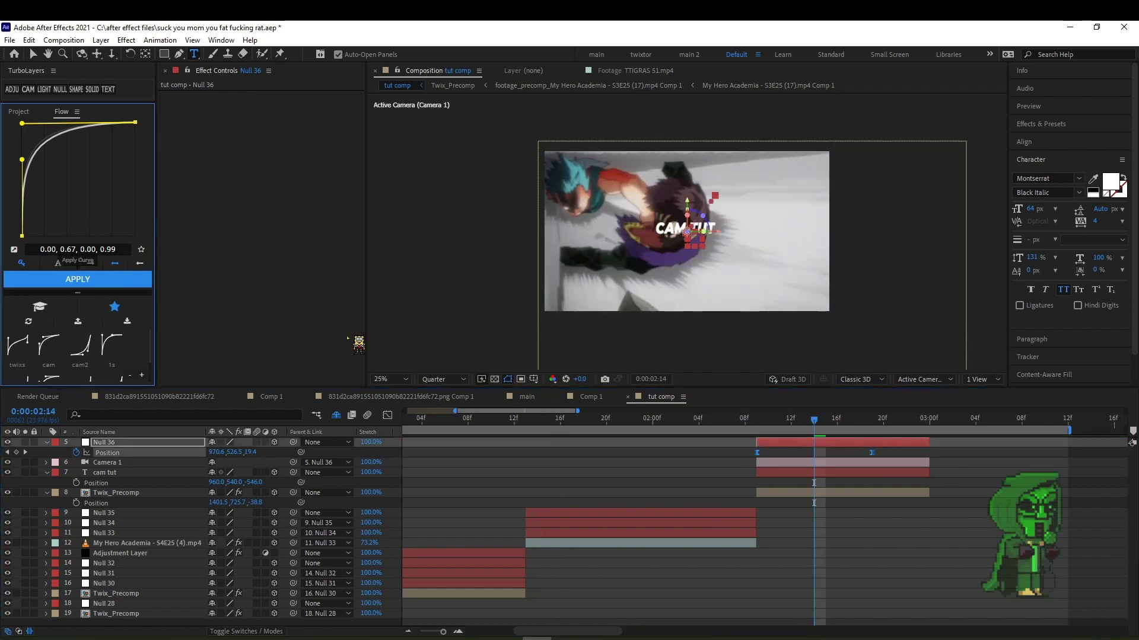
{"action": "left_click_drag", "start_coordinate": [705, 420], "coordinate": [826, 420]}
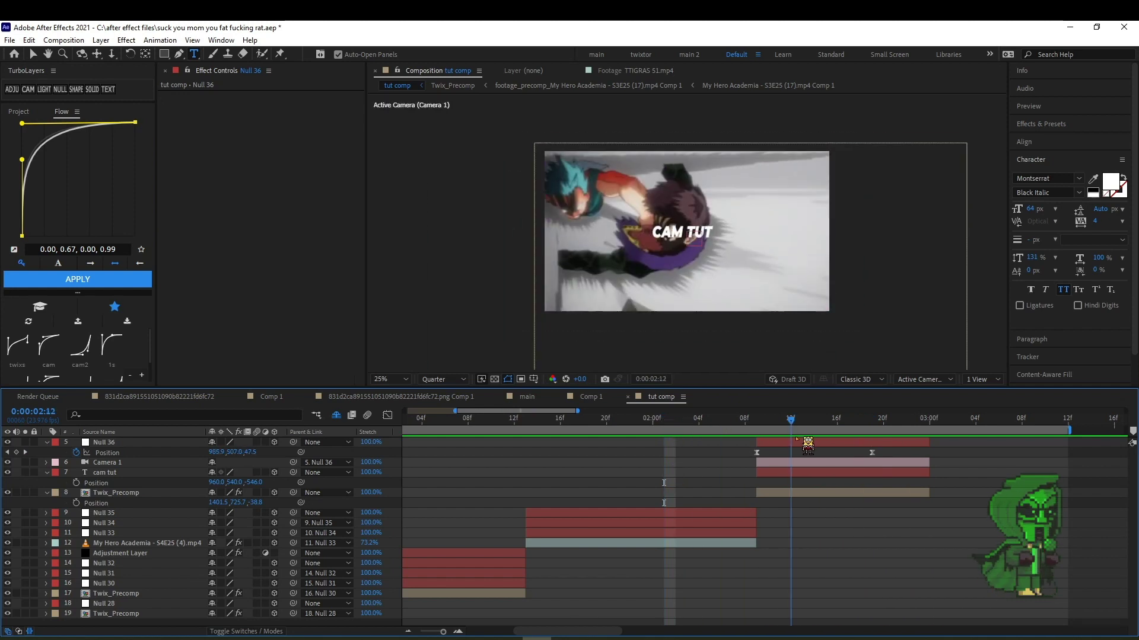
{"action": "key", "text": "space"}
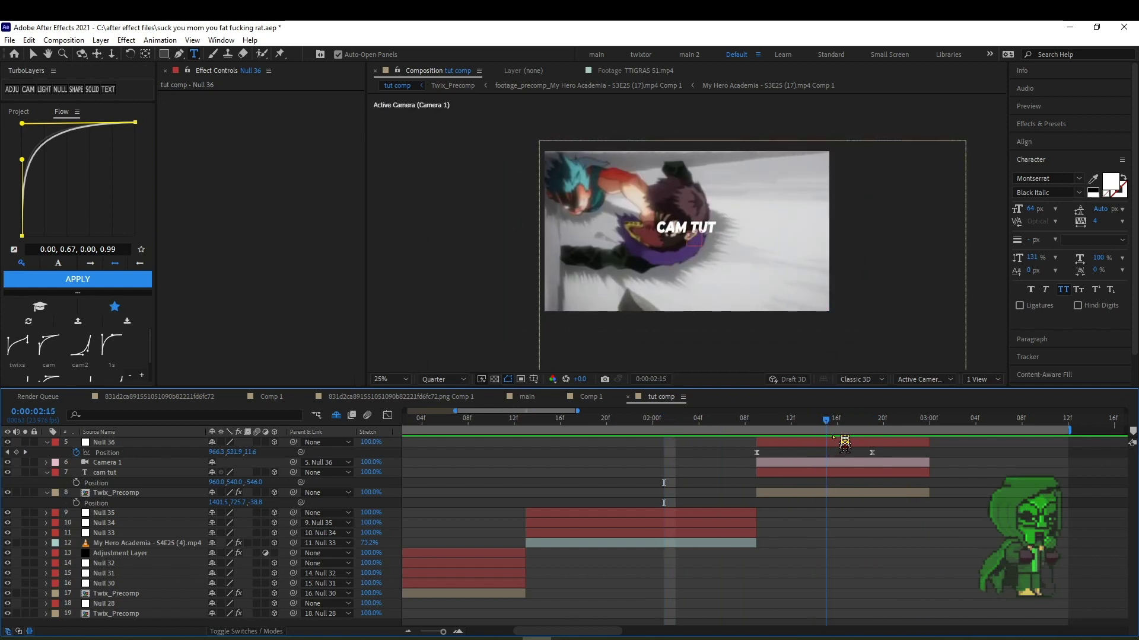
Adjust Null 36's X Position at the 0:00:02:19 keyframe, then scrub the shake to review it.
{"action": "left_click_drag", "start_coordinate": [833, 438], "coordinate": [875, 439]}
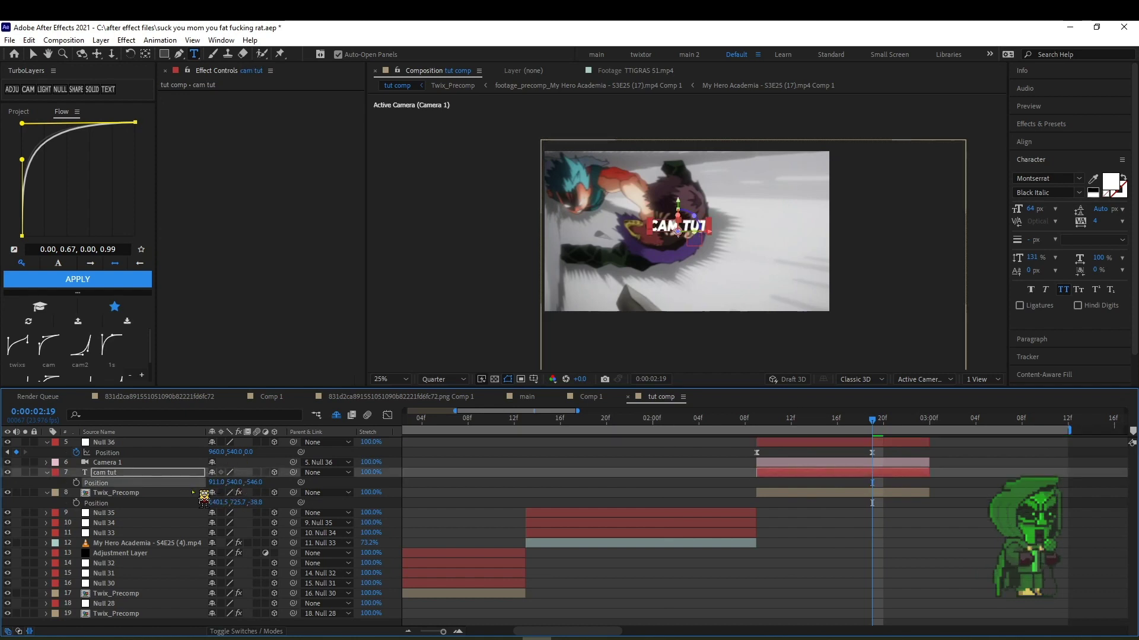
{"action": "left_click_drag", "start_coordinate": [216, 452], "coordinate": [191, 460]}
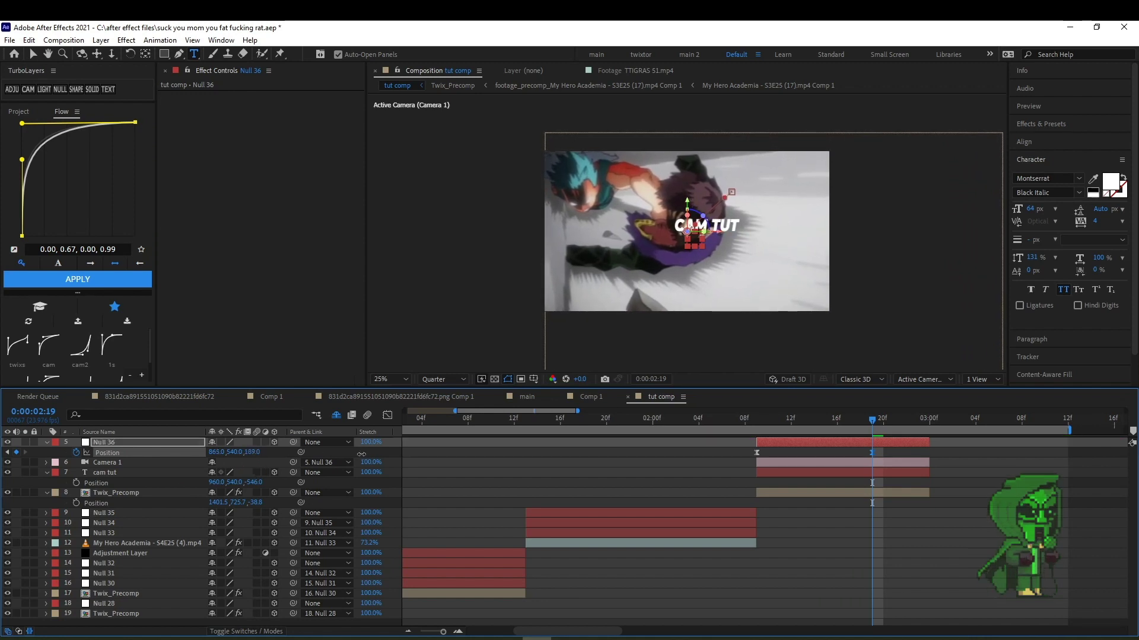
{"action": "left_click", "coordinate": [722, 418]}
{"action": "left_click", "coordinate": [618, 418]}
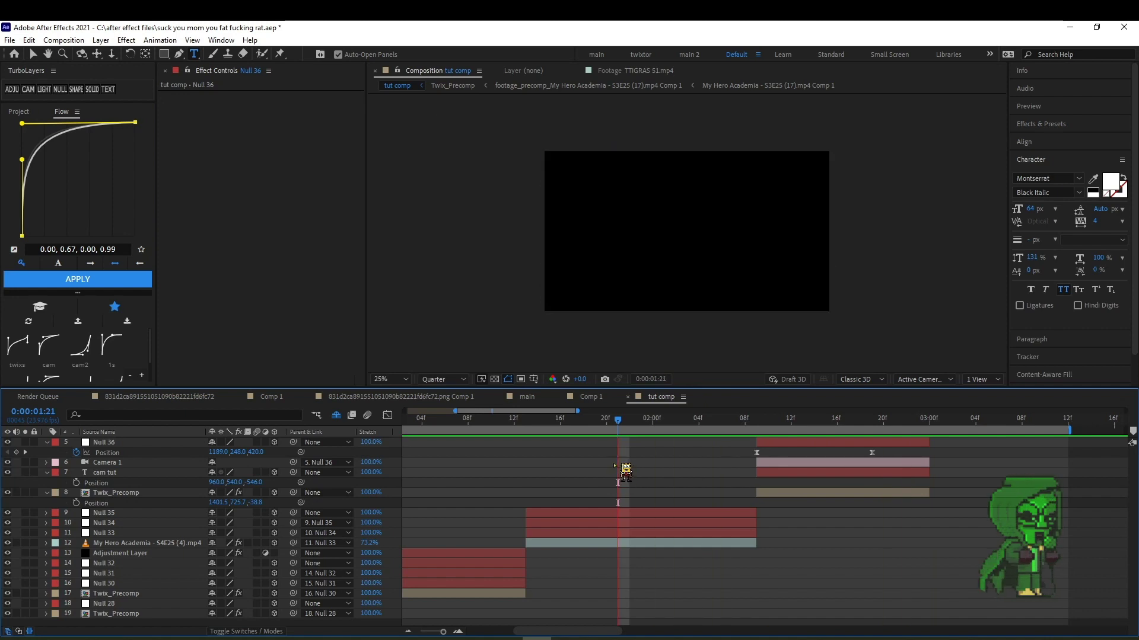
{"action": "left_click", "coordinate": [745, 418]}
{"action": "key", "text": "shift+Page_Up"}
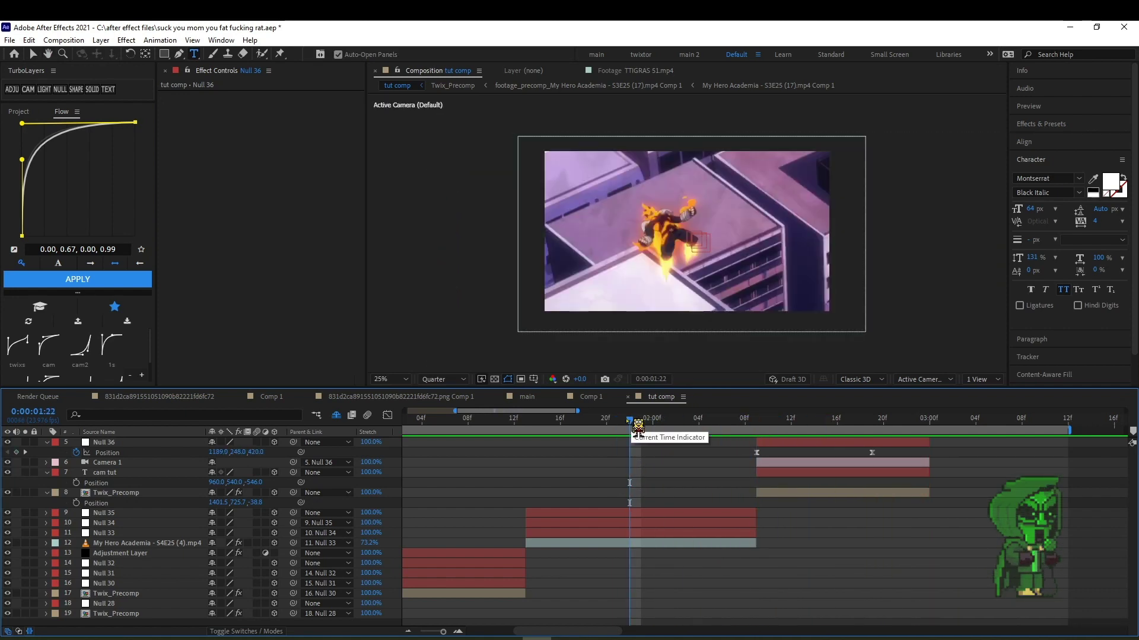
{"action": "left_click_drag", "start_coordinate": [637, 426], "coordinate": [757, 422]}
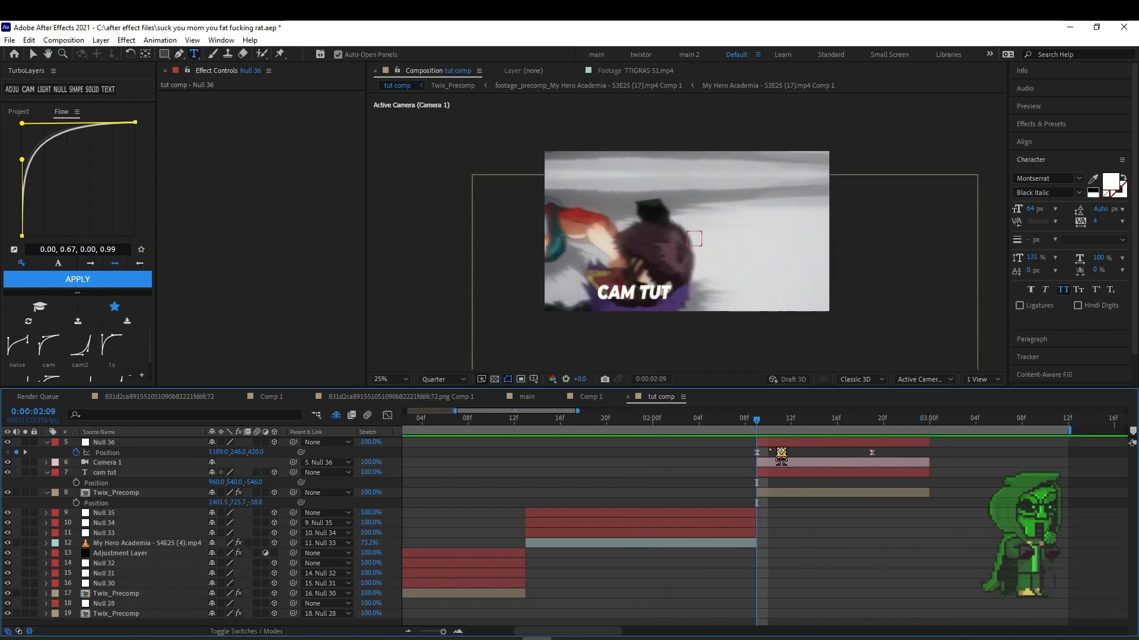
{"action": "left_click", "coordinate": [780, 453]}
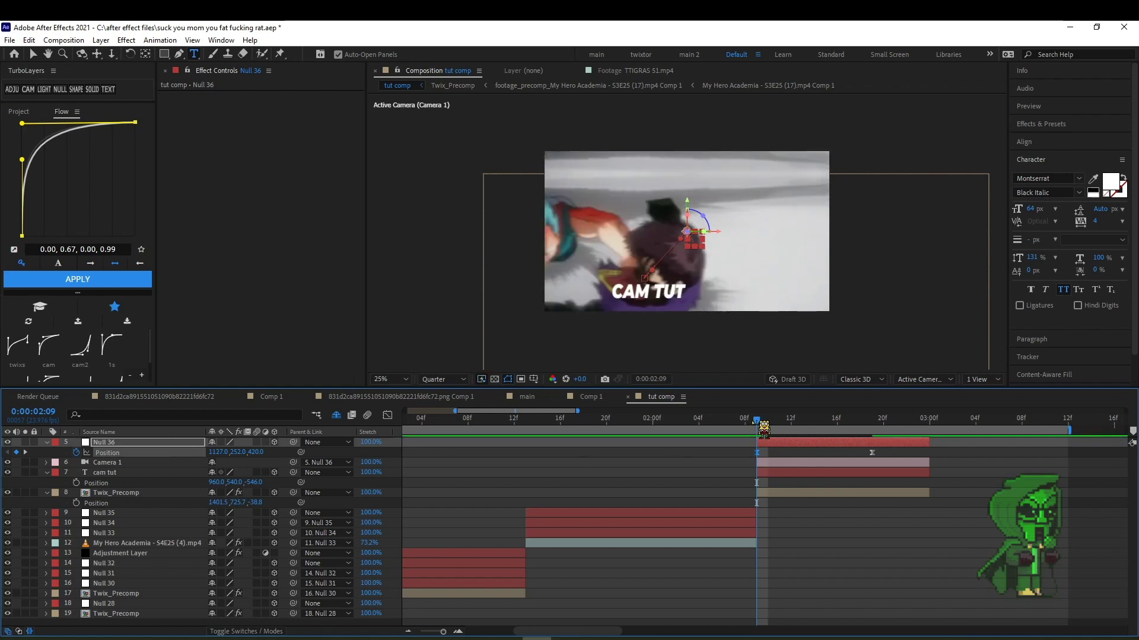
{"action": "left_click_drag", "start_coordinate": [764, 428], "coordinate": [782, 458]}
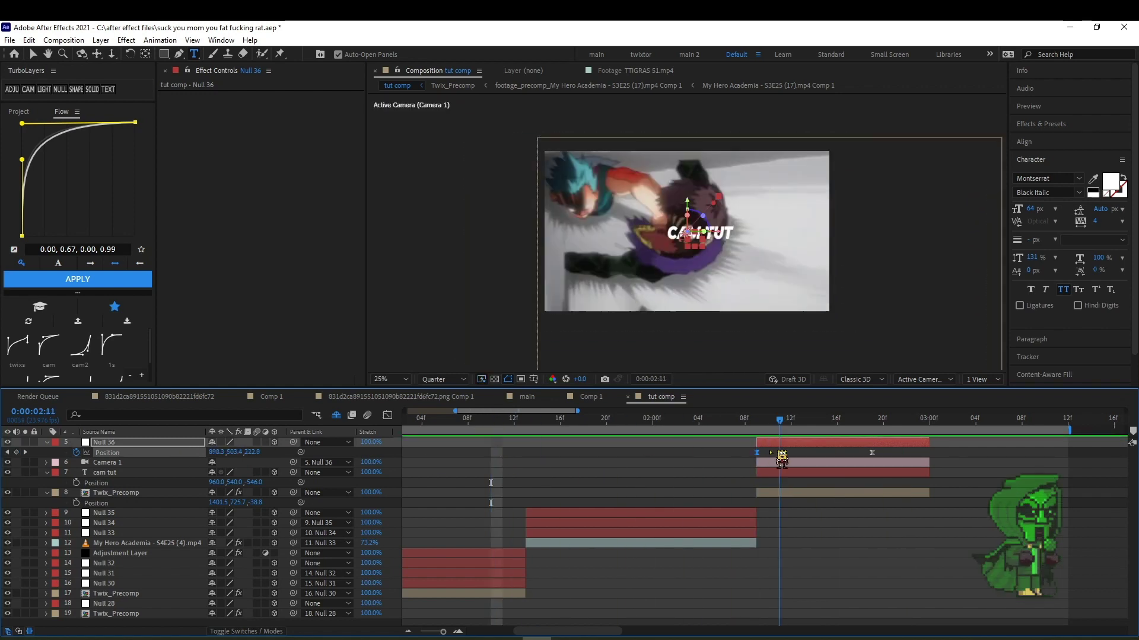
Add 3D Null 37 as Null 36's parent and move its Position keyframe to 02:11.
{"action": "left_click", "coordinate": [60, 89]}
{"action": "key", "text": "i"}
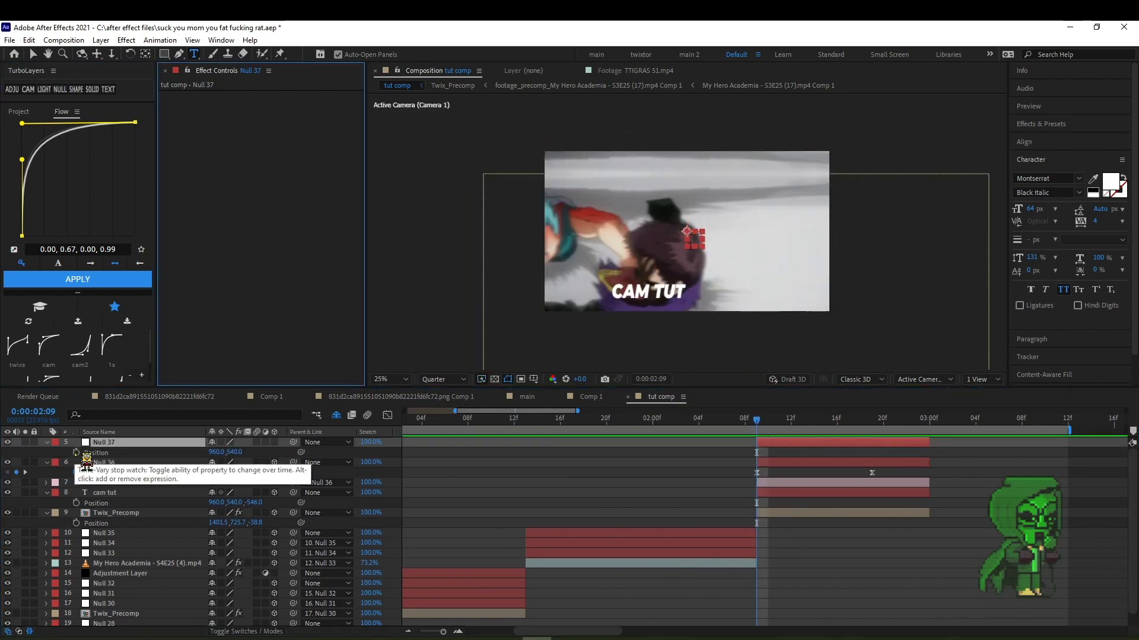
{"action": "left_click", "coordinate": [76, 453]}
{"action": "left_click", "coordinate": [274, 443]}
{"action": "left_click_drag", "start_coordinate": [292, 463], "coordinate": [279, 443]}
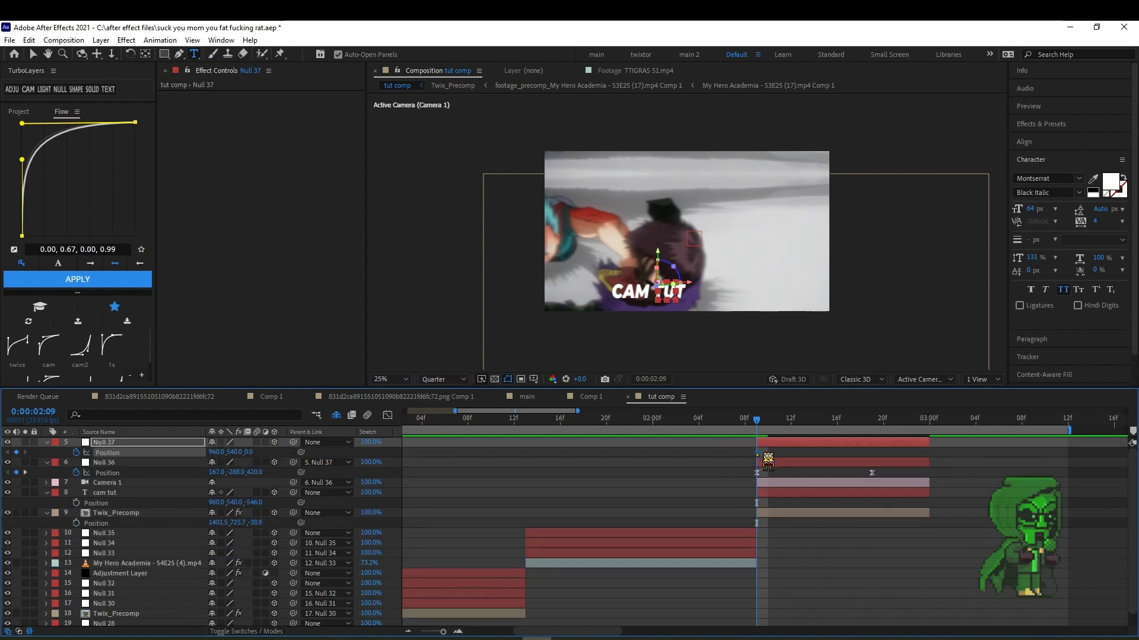
{"action": "left_click_drag", "start_coordinate": [769, 454], "coordinate": [779, 452]}
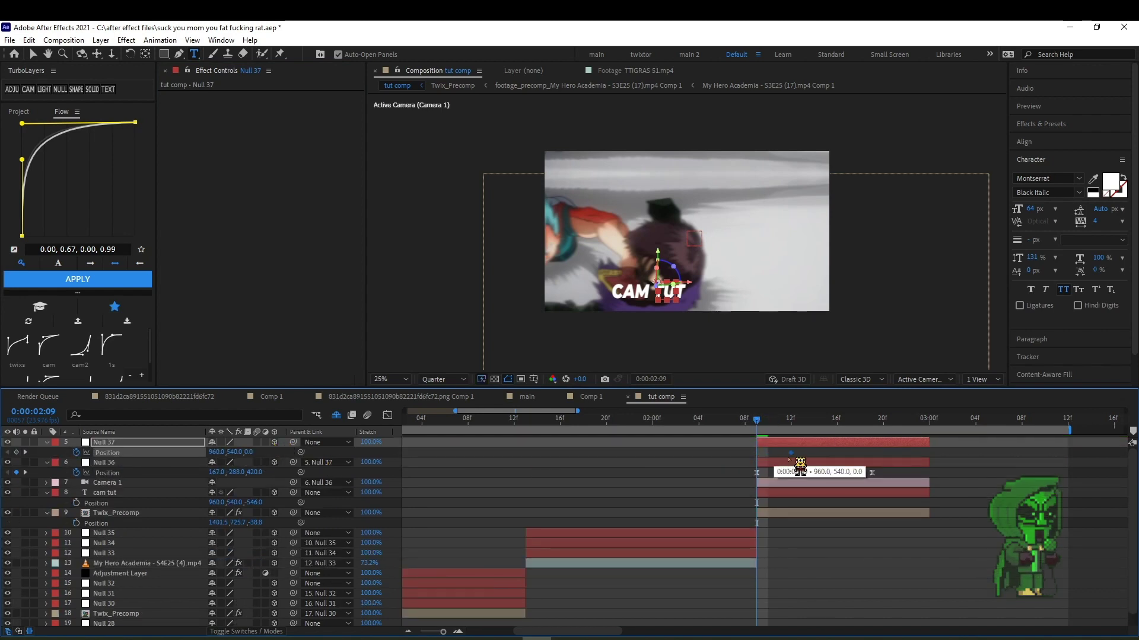
Offset Null 37's position toward 917, 520, reshape the easing curve, and preview the layered shake.
{"action": "key", "text": "space"}
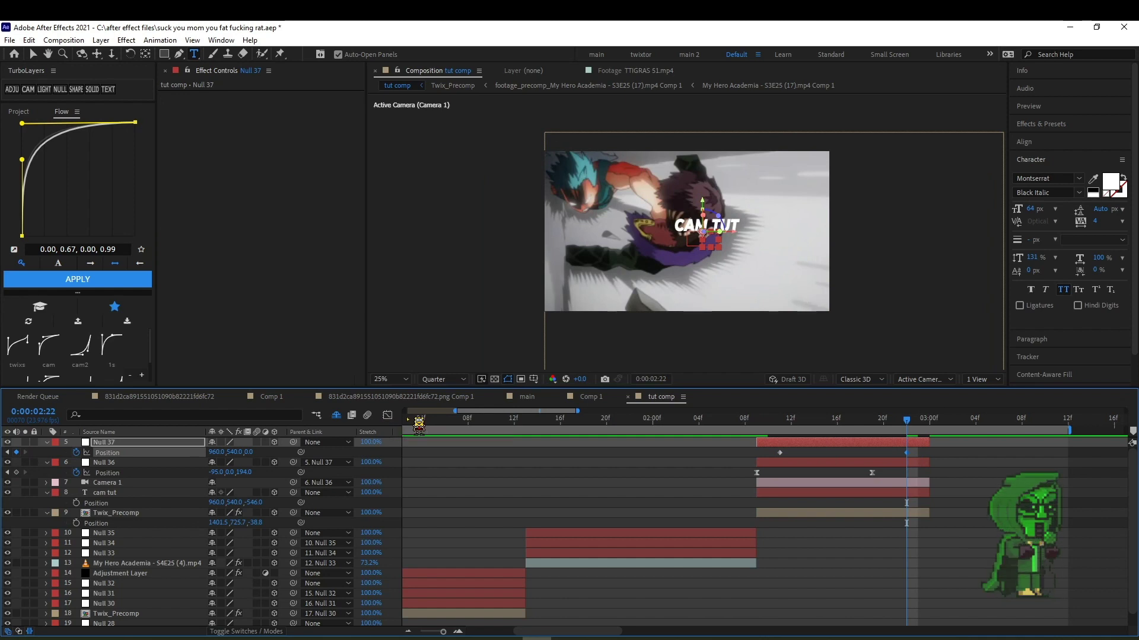
{"action": "mouse_move", "coordinate": [217, 453]}
{"action": "left_mouse_down"}
{"action": "mouse_move", "coordinate": [205, 452]}
{"action": "mouse_move", "coordinate": [319, 454]}
{"action": "left_mouse_up"}
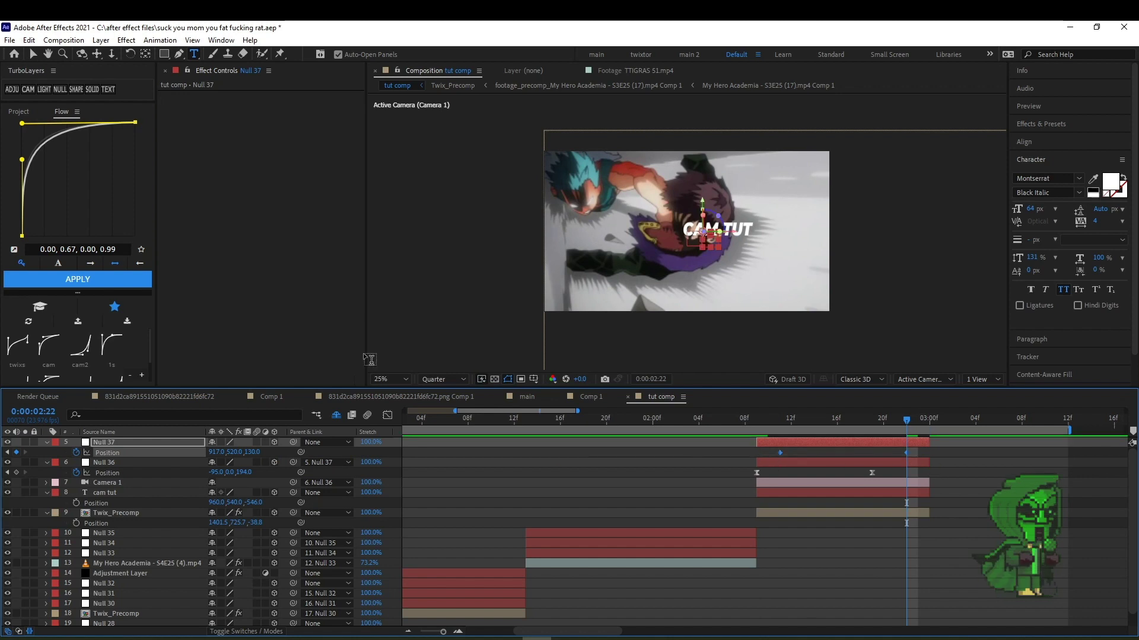
{"action": "left_click_drag", "start_coordinate": [22, 159], "coordinate": [56, 207]}
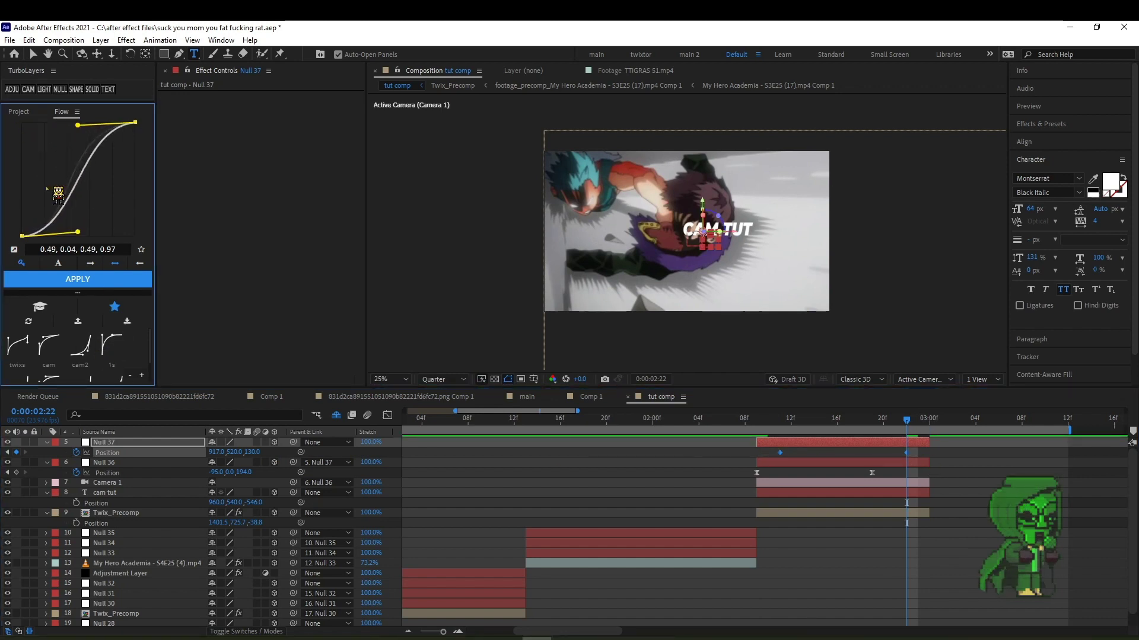
{"action": "left_click_drag", "start_coordinate": [906, 420], "coordinate": [651, 452]}
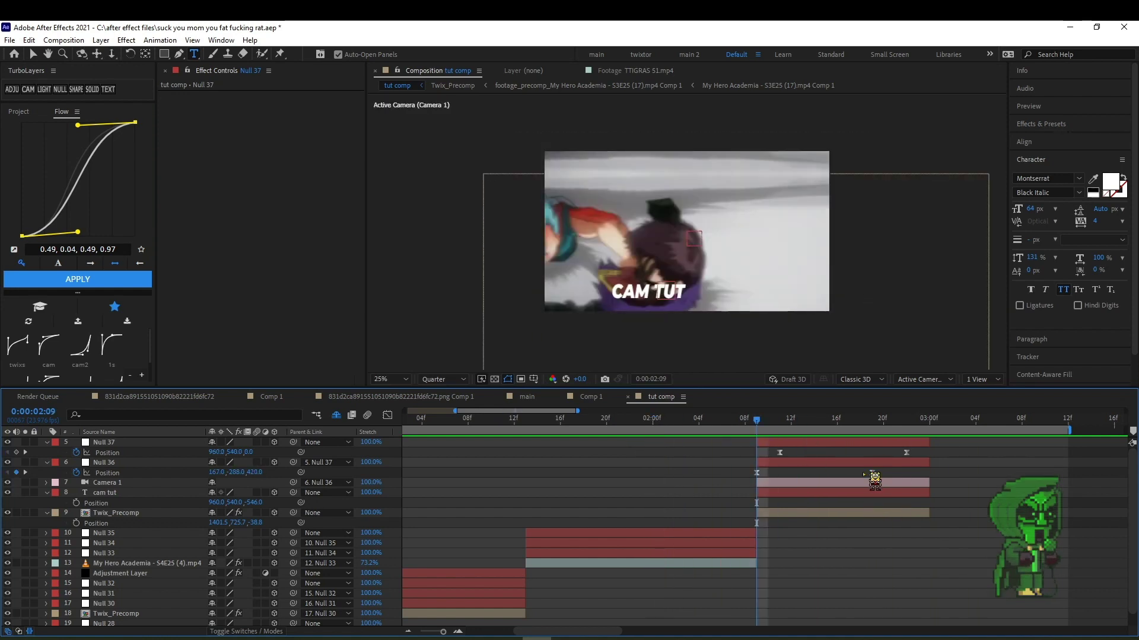
{"action": "left_click_drag", "start_coordinate": [864, 474], "coordinate": [750, 477]}
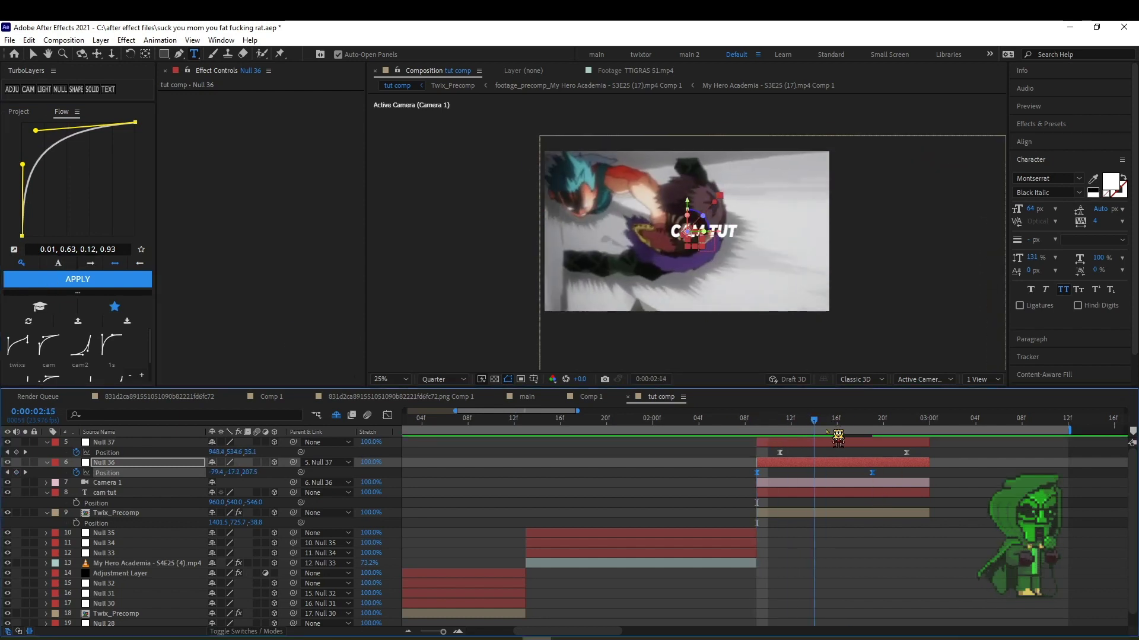
{"action": "left_click", "coordinate": [606, 419]}
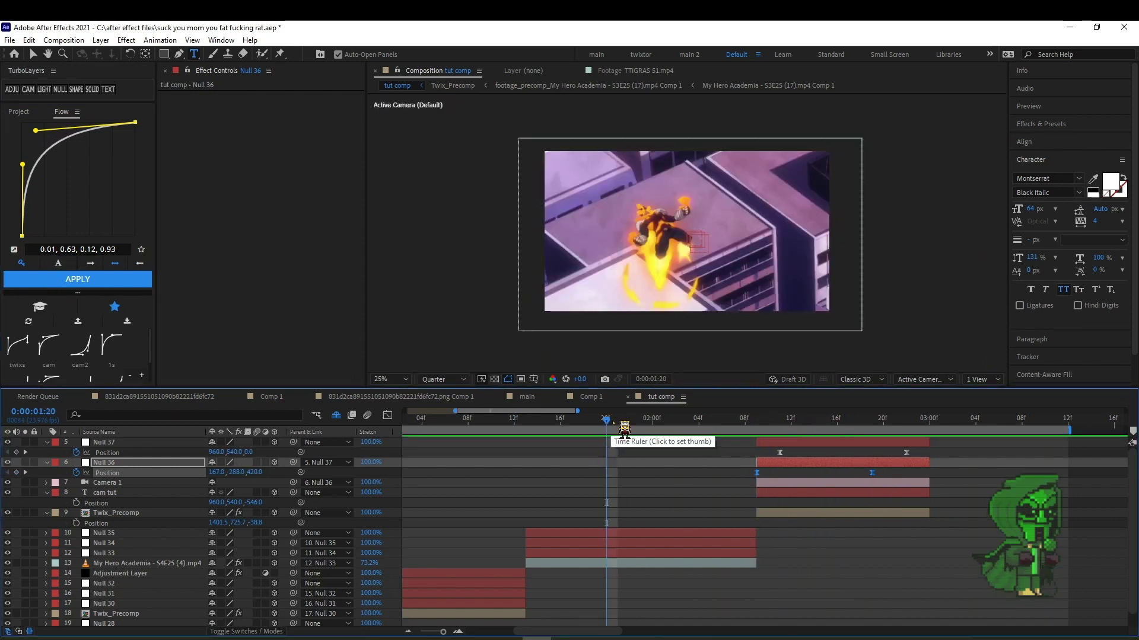
{"action": "key", "text": "space"}
{"action": "left_click", "coordinate": [823, 443]}
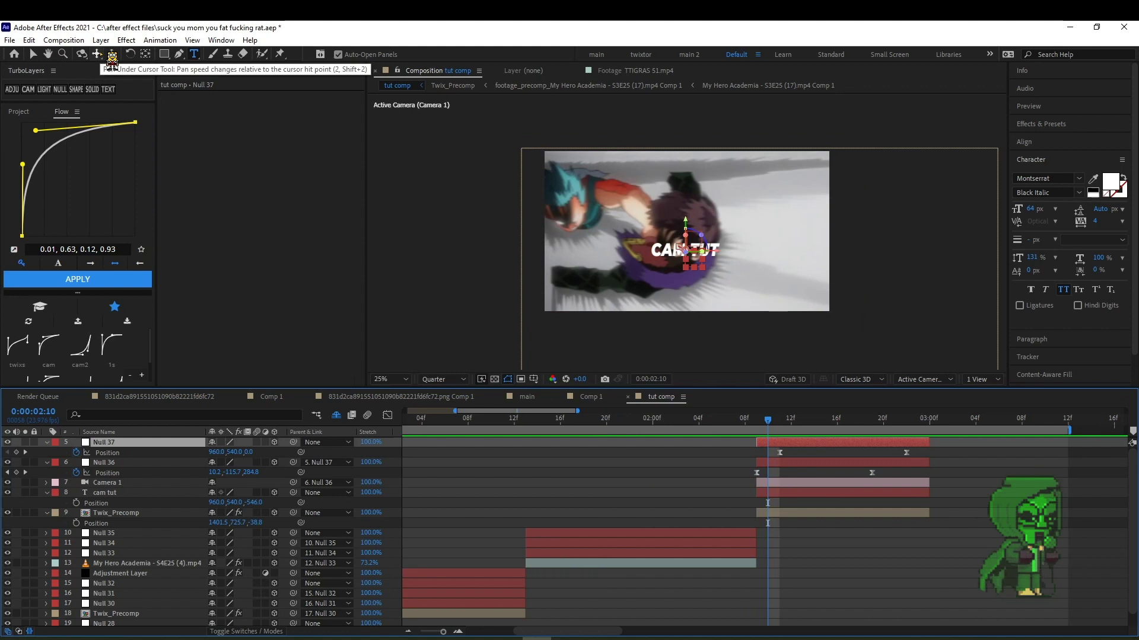
Add Null 38 as Null 37's parent and push it to X 1270, Y 217 at the end keyframe.
{"action": "left_click", "coordinate": [60, 89]}
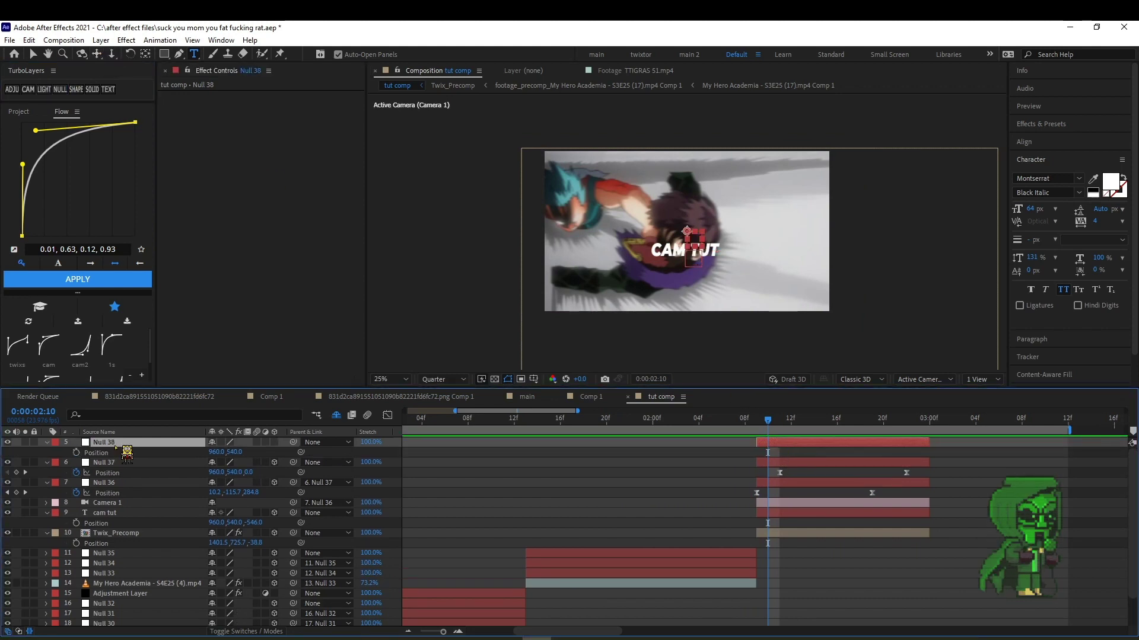
{"action": "key", "text": "space"}
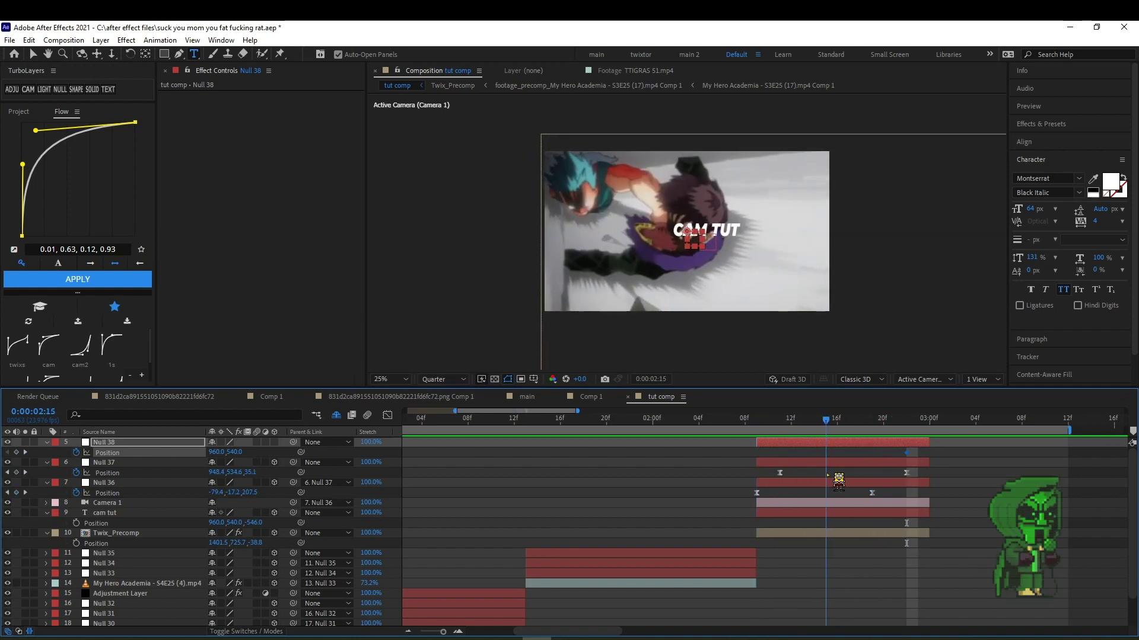
{"action": "key", "text": "space"}
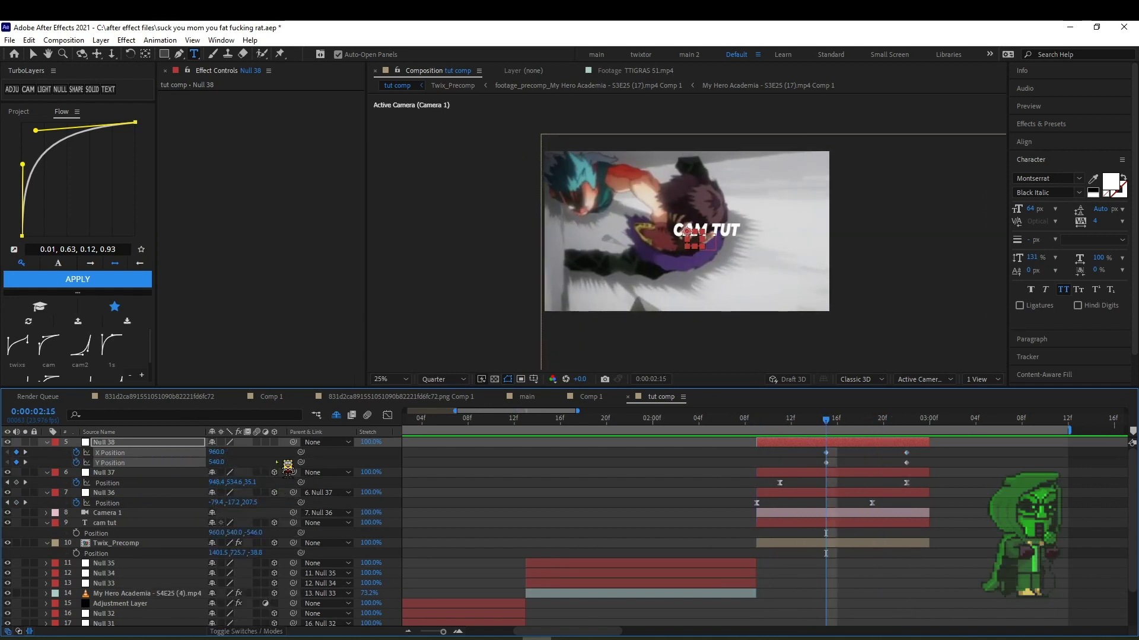
{"action": "mouse_move", "coordinate": [293, 451]}
{"action": "left_mouse_down"}
{"action": "mouse_move", "coordinate": [181, 453]}
{"action": "mouse_move", "coordinate": [178, 443]}
{"action": "mouse_move", "coordinate": [403, 477]}
{"action": "left_mouse_up"}
{"action": "key", "text": "k"}
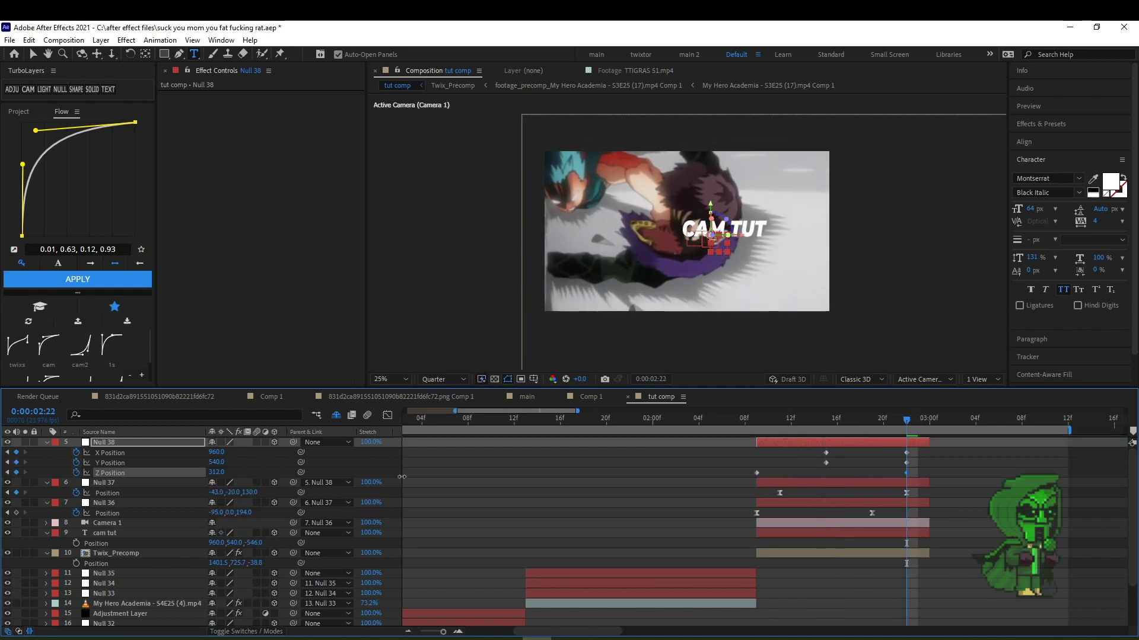
{"action": "mouse_move", "coordinate": [216, 453]}
{"action": "left_mouse_down"}
{"action": "mouse_move", "coordinate": [202, 452]}
{"action": "mouse_move", "coordinate": [241, 465]}
{"action": "left_mouse_up"}
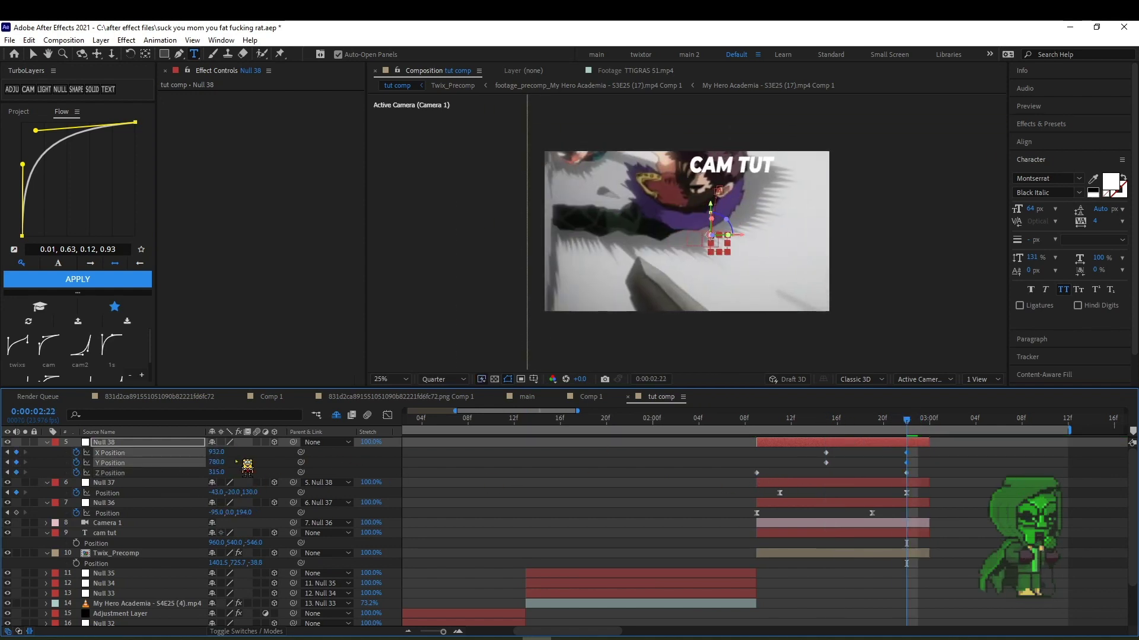
{"action": "key", "text": "v"}
{"action": "left_click_drag", "start_coordinate": [423, 356], "coordinate": [874, 136]}
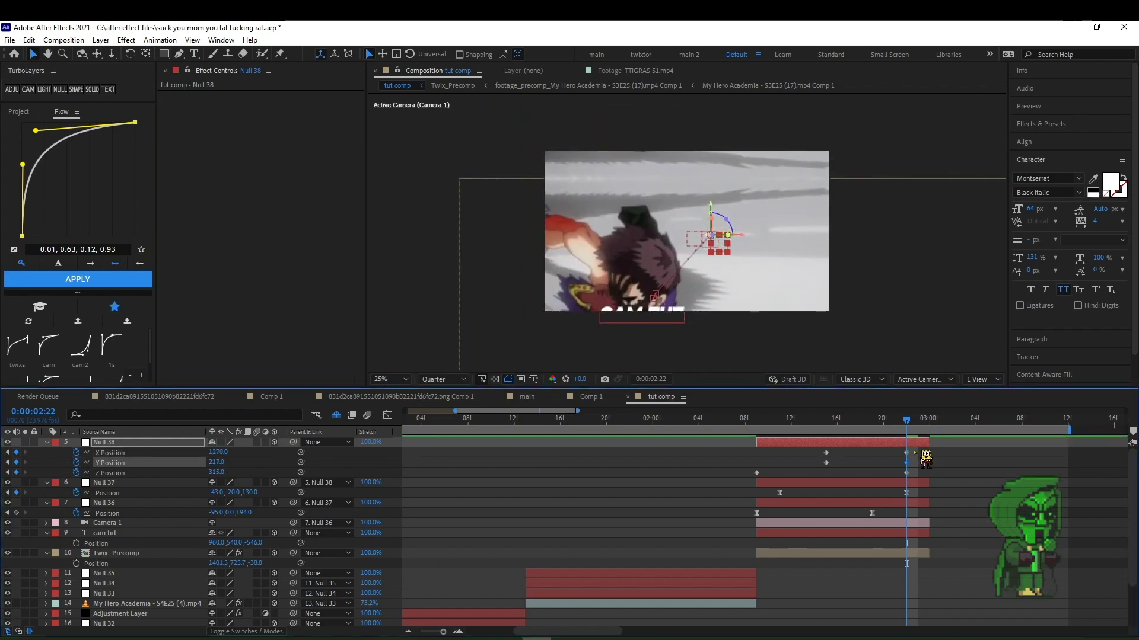
Reshape the easing curve on Null 38's position keyframes and preview the new shake.
{"action": "left_click_drag", "start_coordinate": [918, 449], "coordinate": [811, 479]}
{"action": "left_click_drag", "start_coordinate": [23, 164], "coordinate": [122, 234]}
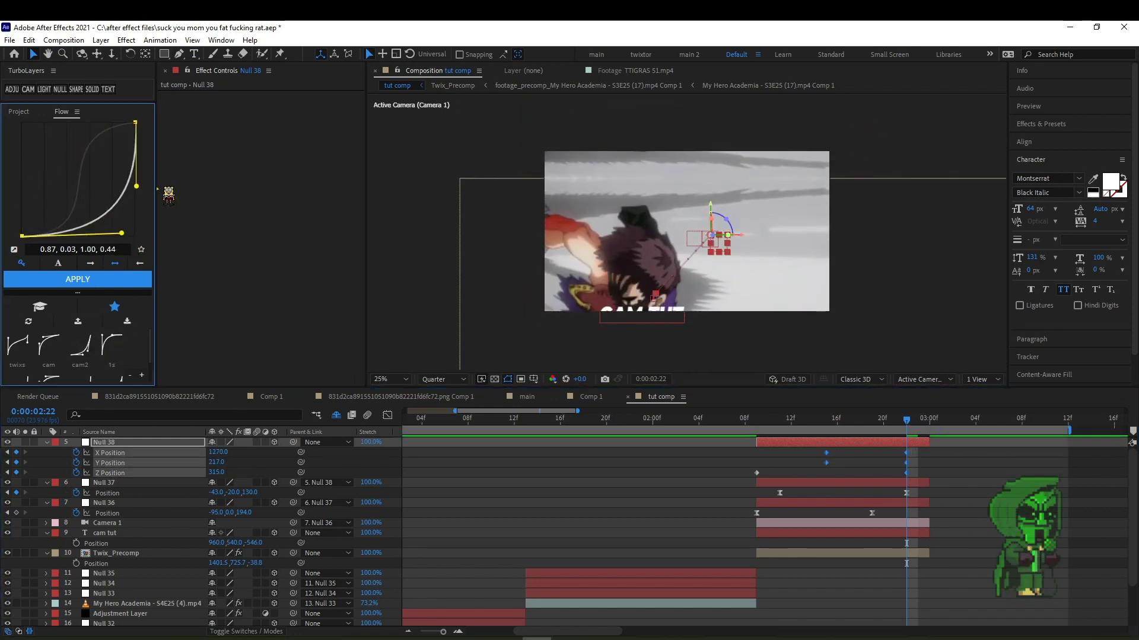
{"action": "left_click_drag", "start_coordinate": [906, 420], "coordinate": [756, 420]}
{"action": "left_click", "coordinate": [756, 473]}
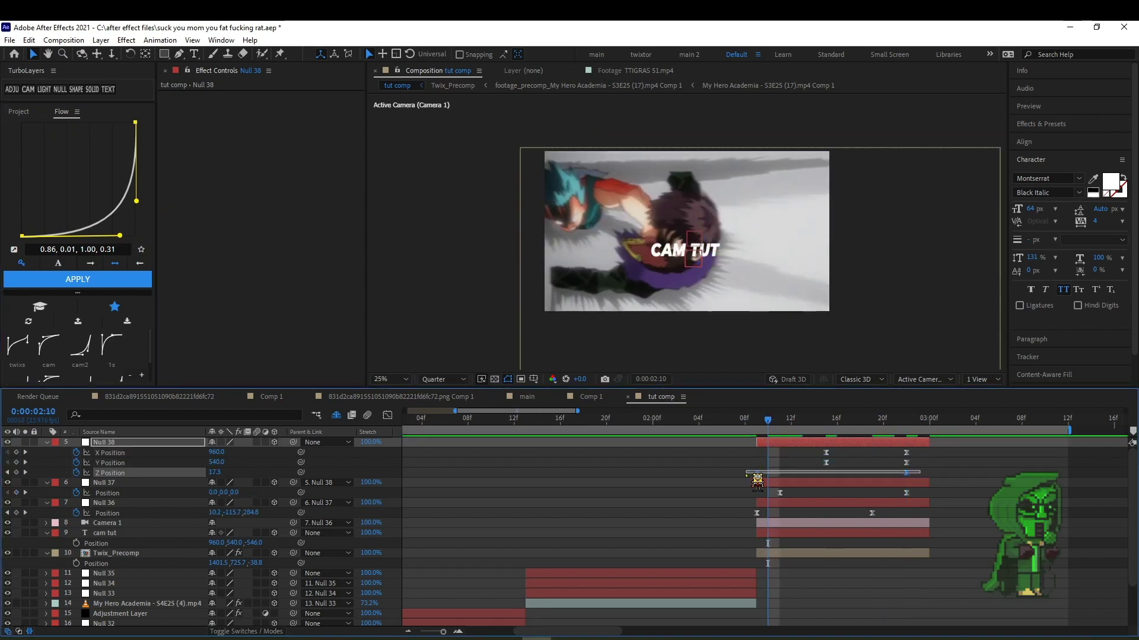
{"action": "key", "text": "space"}
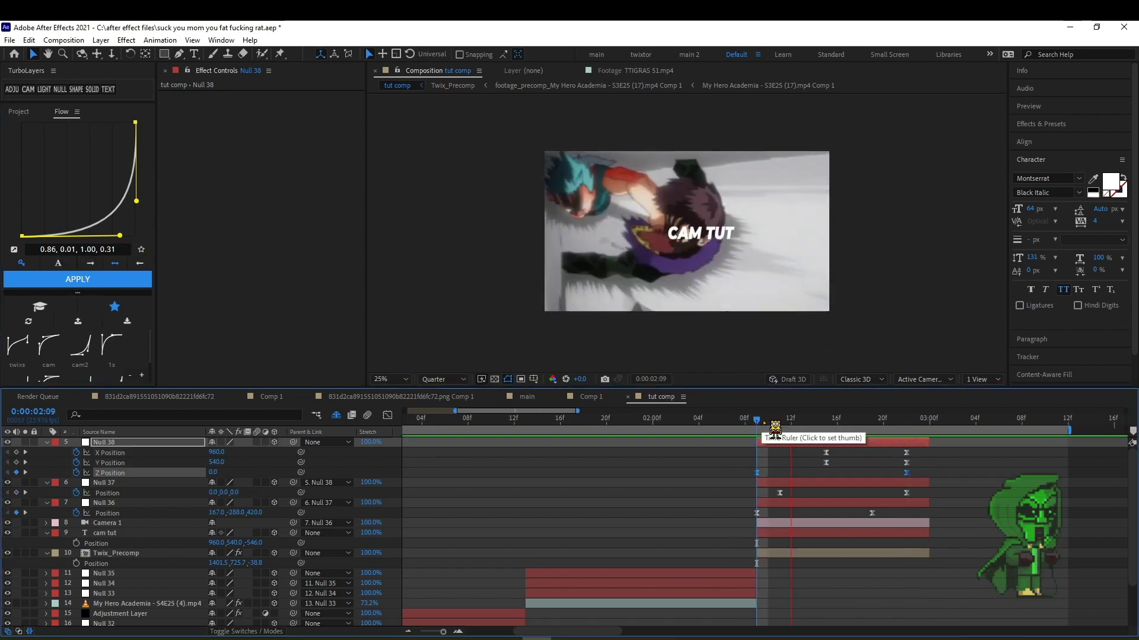
{"action": "key", "text": "space"}
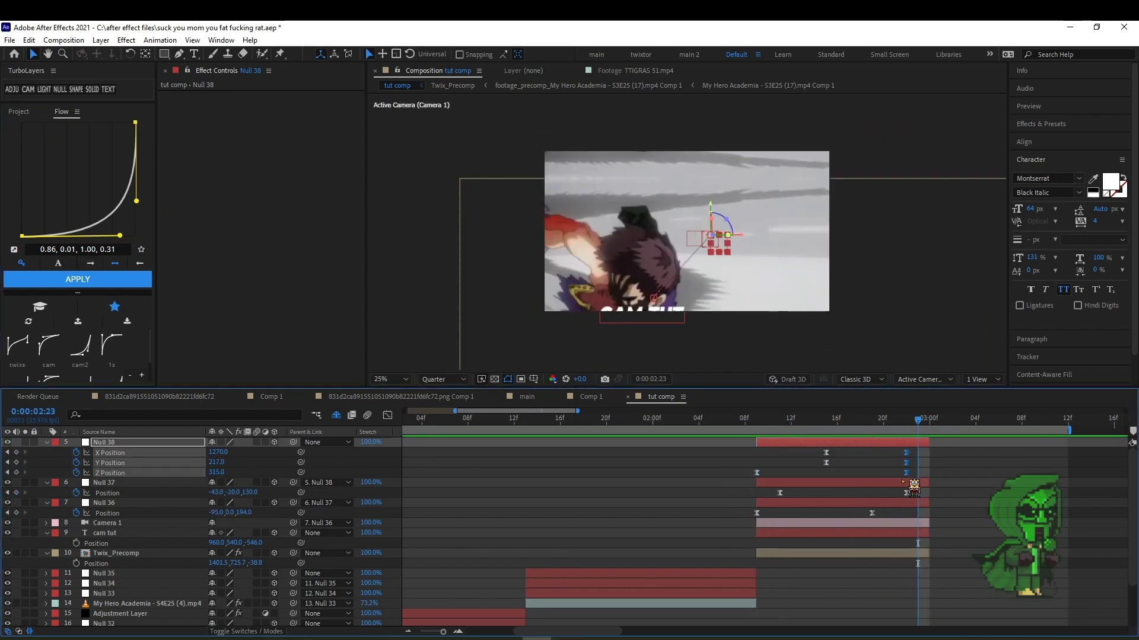
{"action": "left_click", "coordinate": [757, 415]}
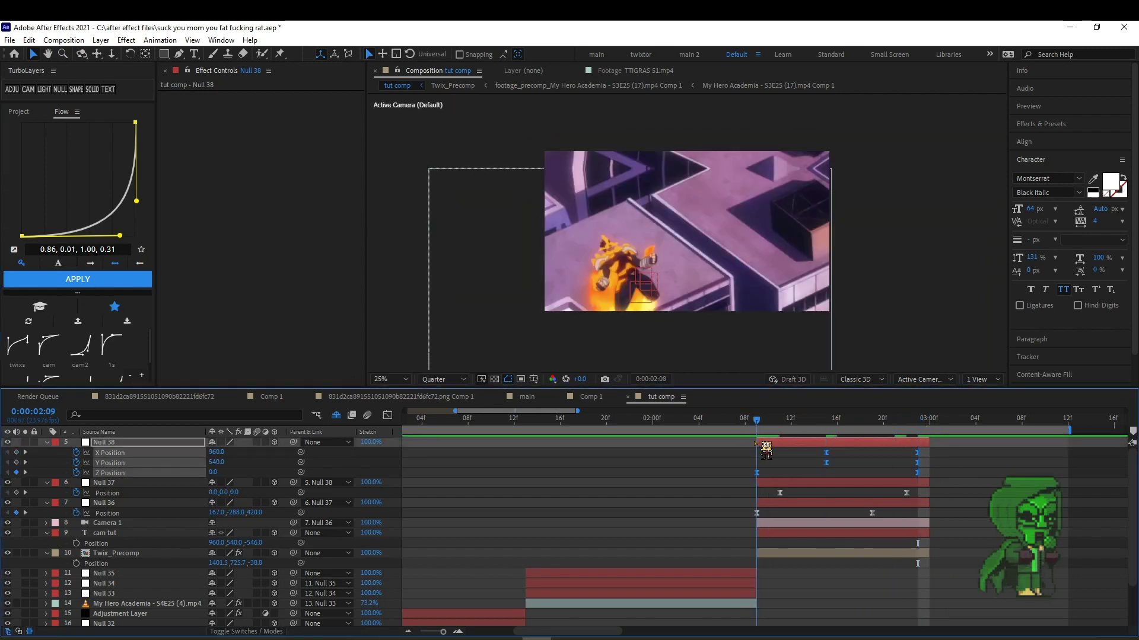
{"action": "key", "text": "space"}
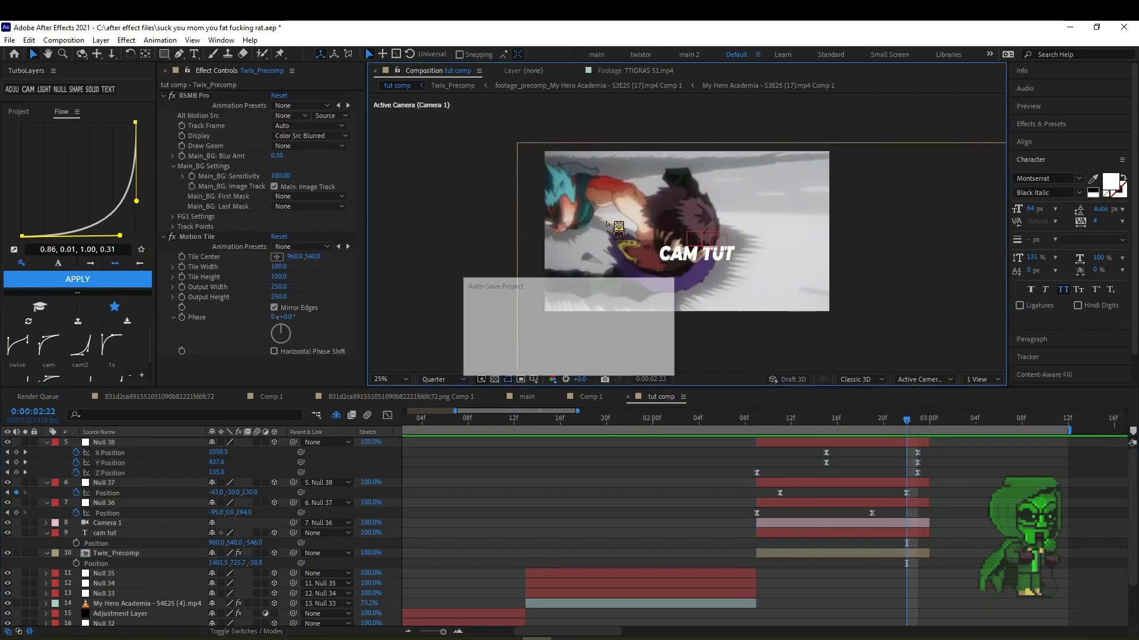
Move Null 38 to X 603, Y 320 and sharpen the Z Position ease, then preview.
{"action": "left_click", "coordinate": [479, 230]}
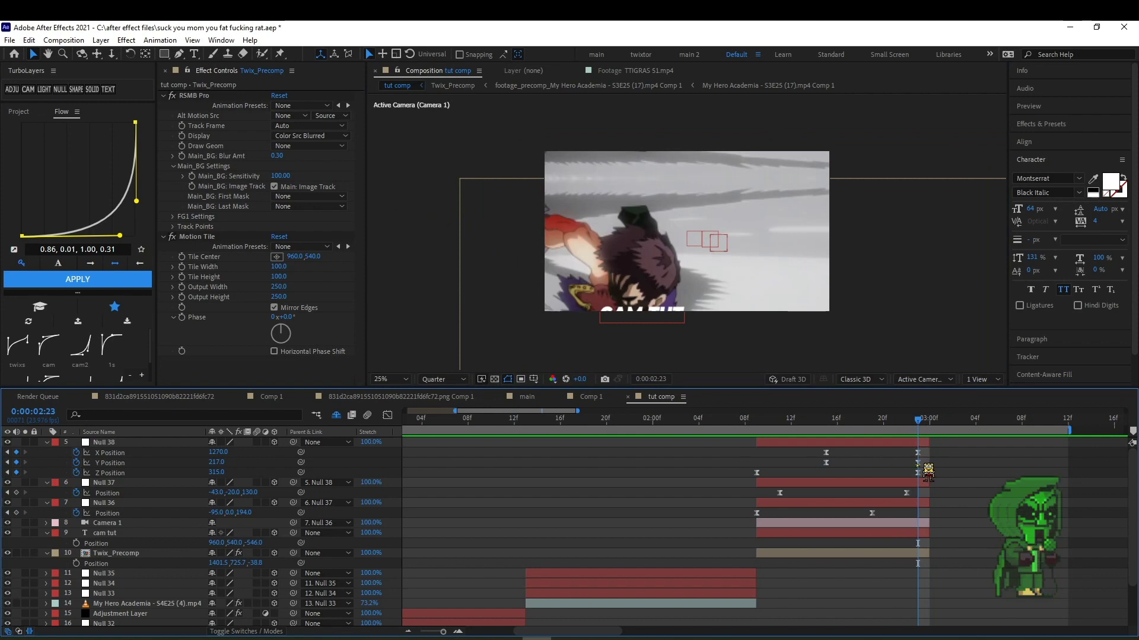
{"action": "mouse_move", "coordinate": [217, 452]}
{"action": "left_mouse_down"}
{"action": "mouse_move", "coordinate": [178, 452]}
{"action": "mouse_move", "coordinate": [200, 462]}
{"action": "left_mouse_up"}
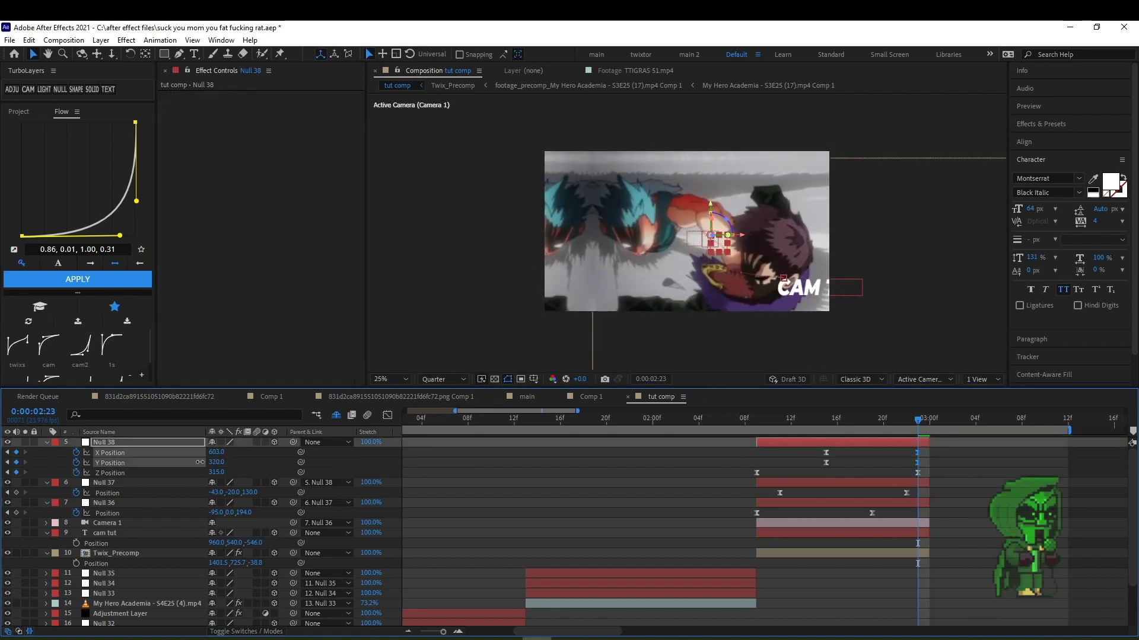
{"action": "left_click", "coordinate": [110, 472]}
{"action": "left_click_drag", "start_coordinate": [137, 201], "coordinate": [135, 235]}
{"action": "left_click_drag", "start_coordinate": [800, 418], "coordinate": [745, 418]}
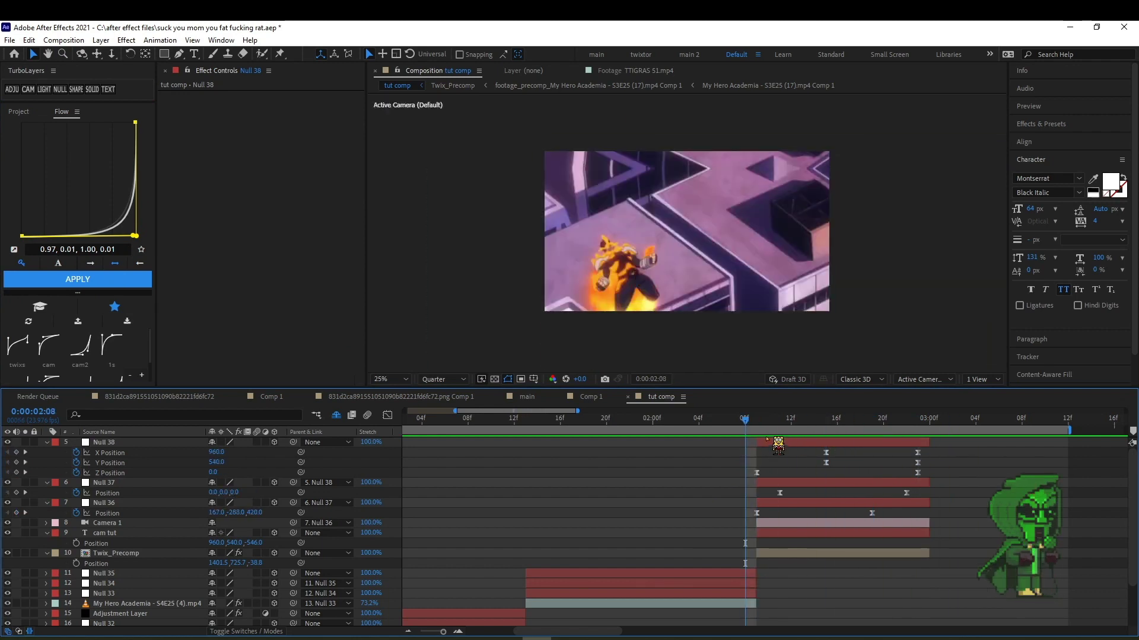
{"action": "key", "text": "space"}
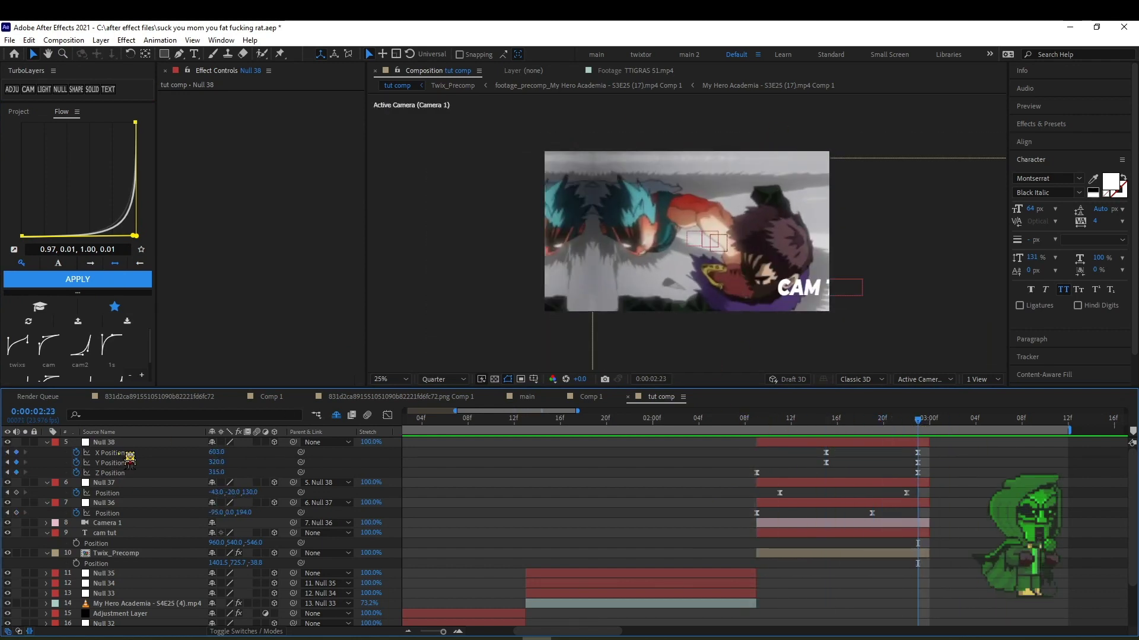
{"action": "left_click", "coordinate": [921, 442]}
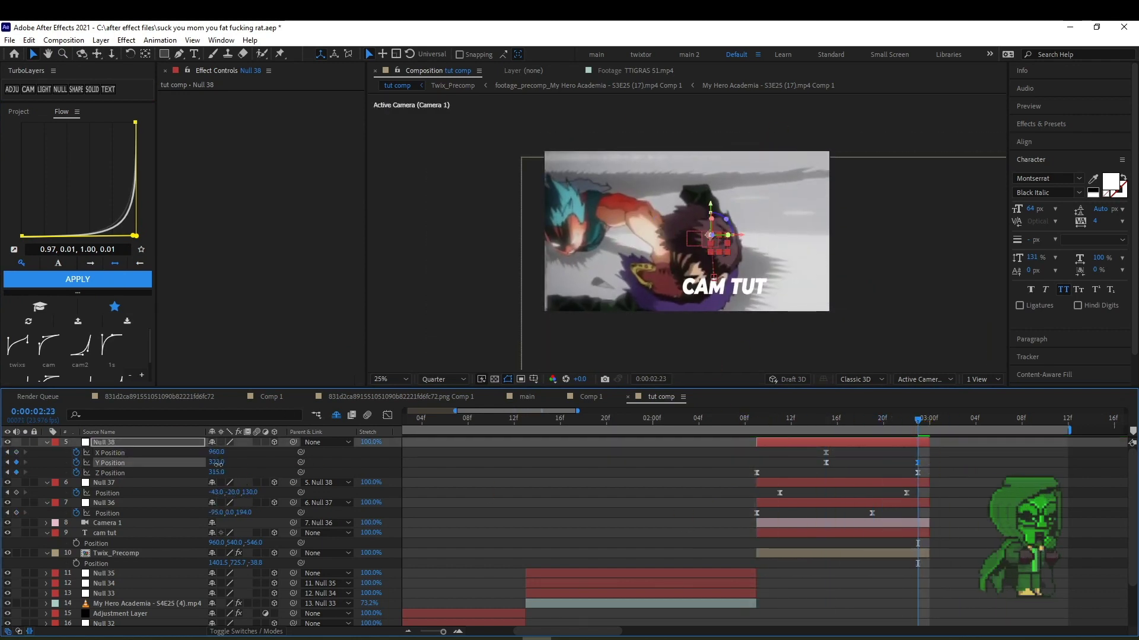
{"action": "left_click_drag", "start_coordinate": [920, 432], "coordinate": [878, 433]}
Rework Null 38's X Position keys, move Null 38 upward in the shot, and preview again.
{"action": "key", "text": "k"}
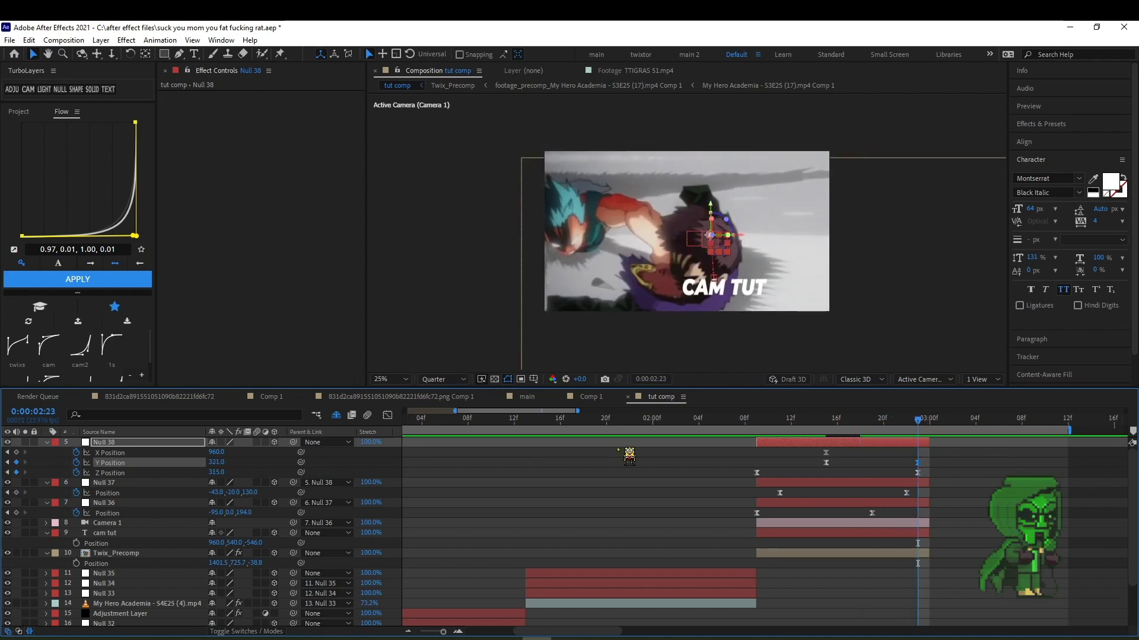
{"action": "left_click", "coordinate": [16, 452]}
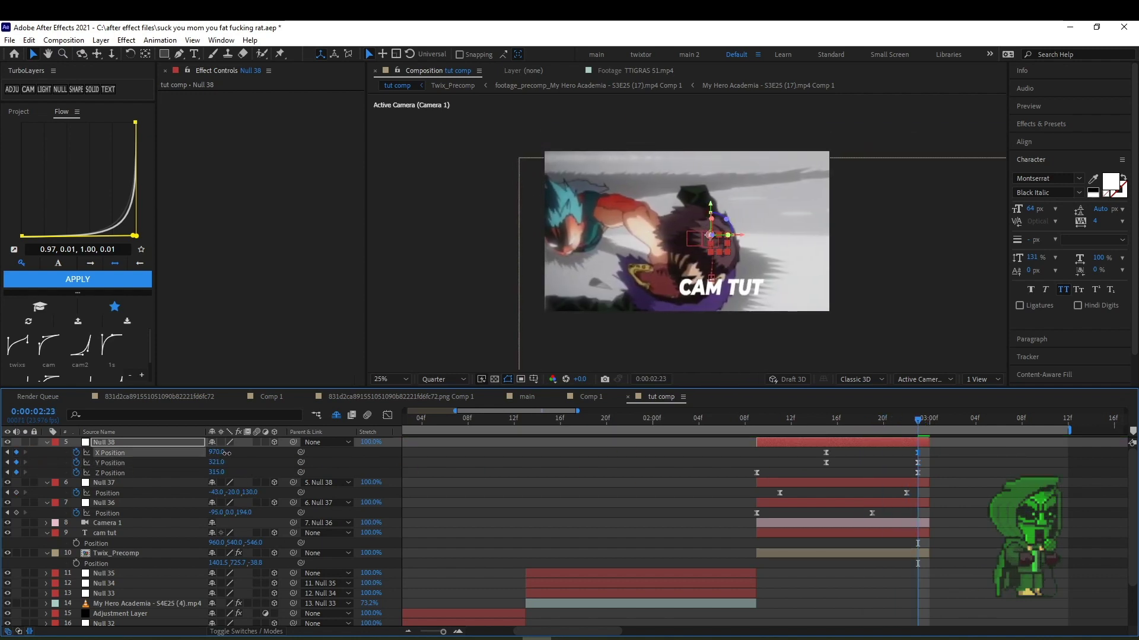
{"action": "key", "text": "Delete"}
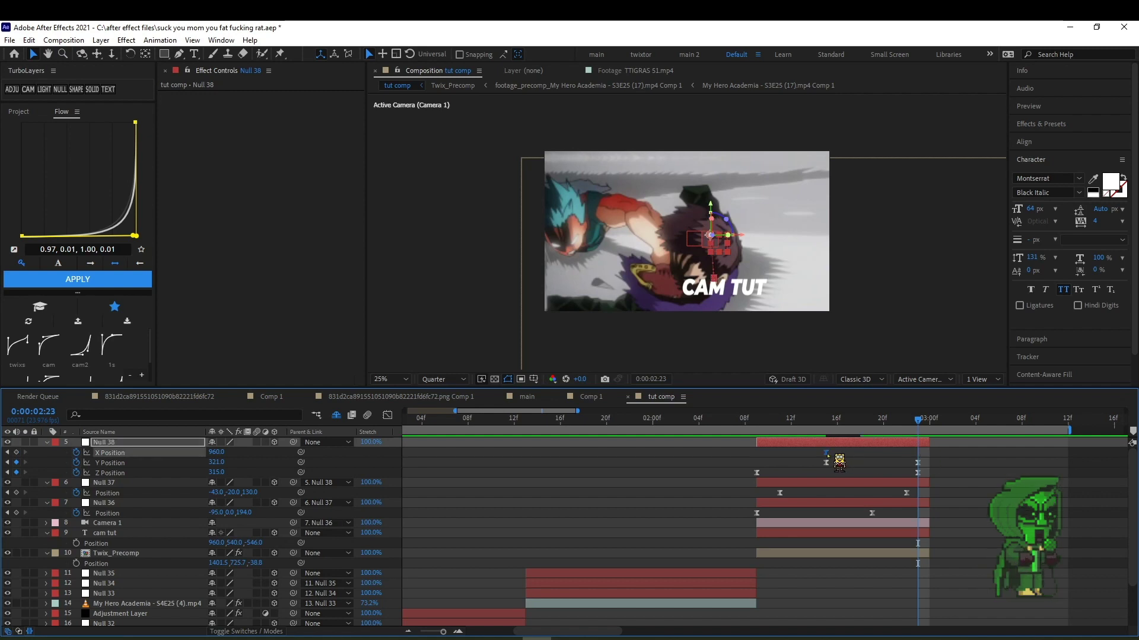
{"action": "key", "text": "space"}
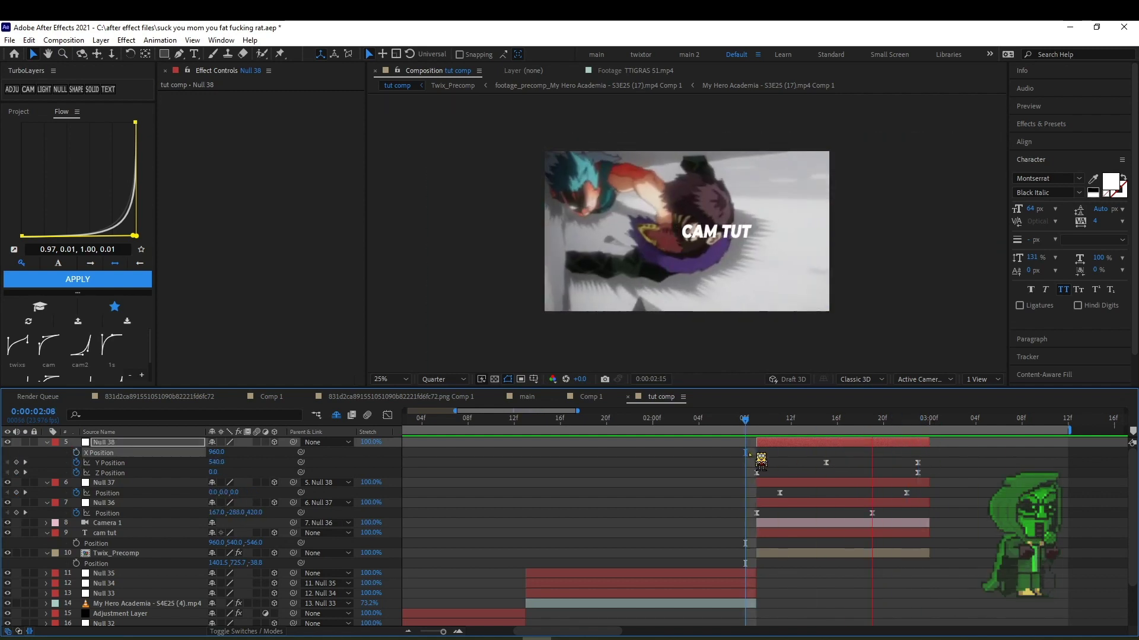
{"action": "key", "text": "space"}
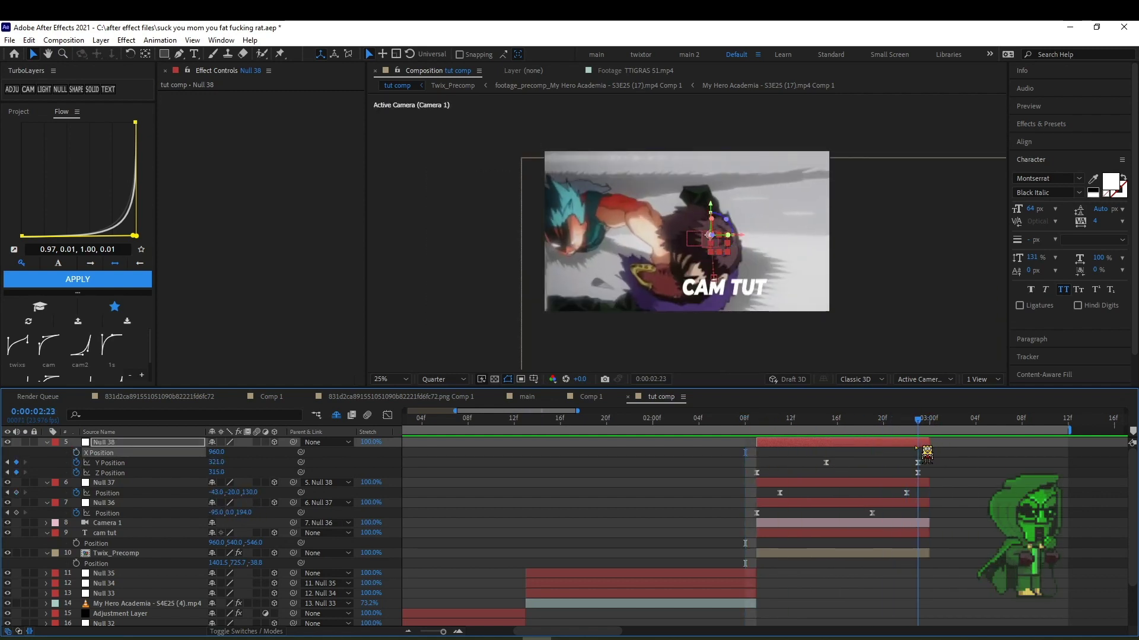
{"action": "left_click_drag", "start_coordinate": [710, 236], "coordinate": [712, 140]}
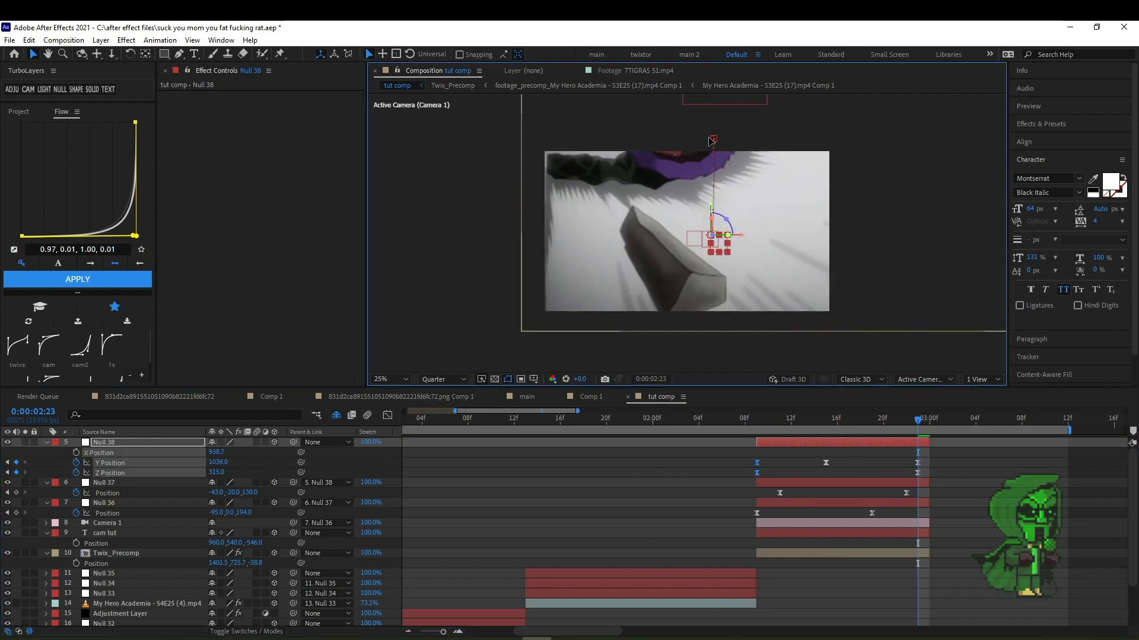
{"action": "left_click_drag", "start_coordinate": [918, 419], "coordinate": [749, 434]}
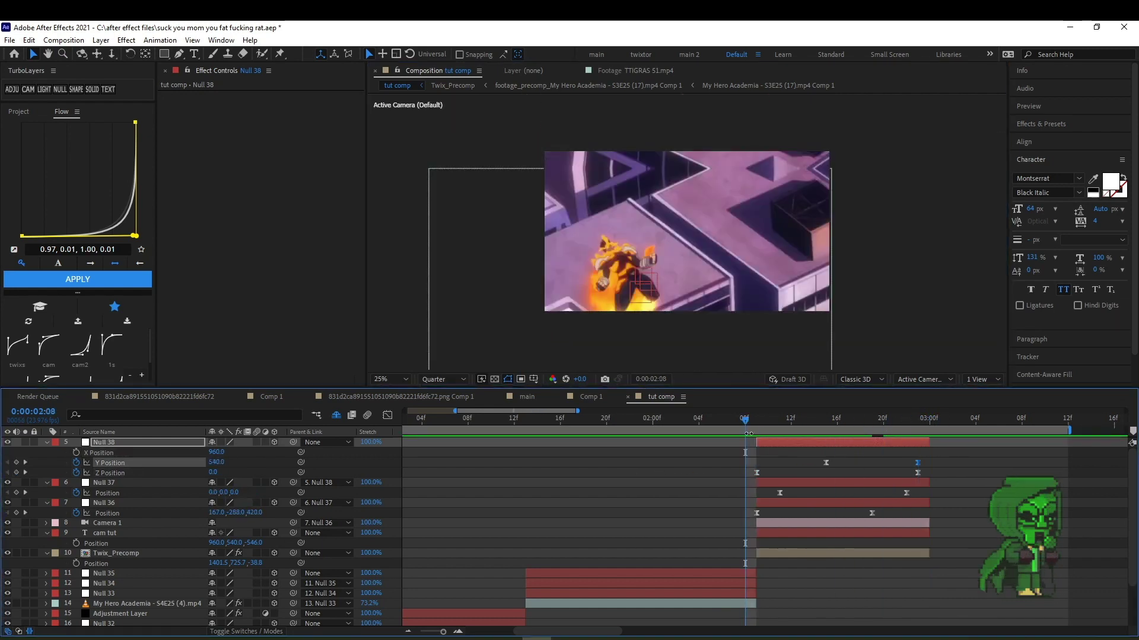
{"action": "key", "text": "space"}
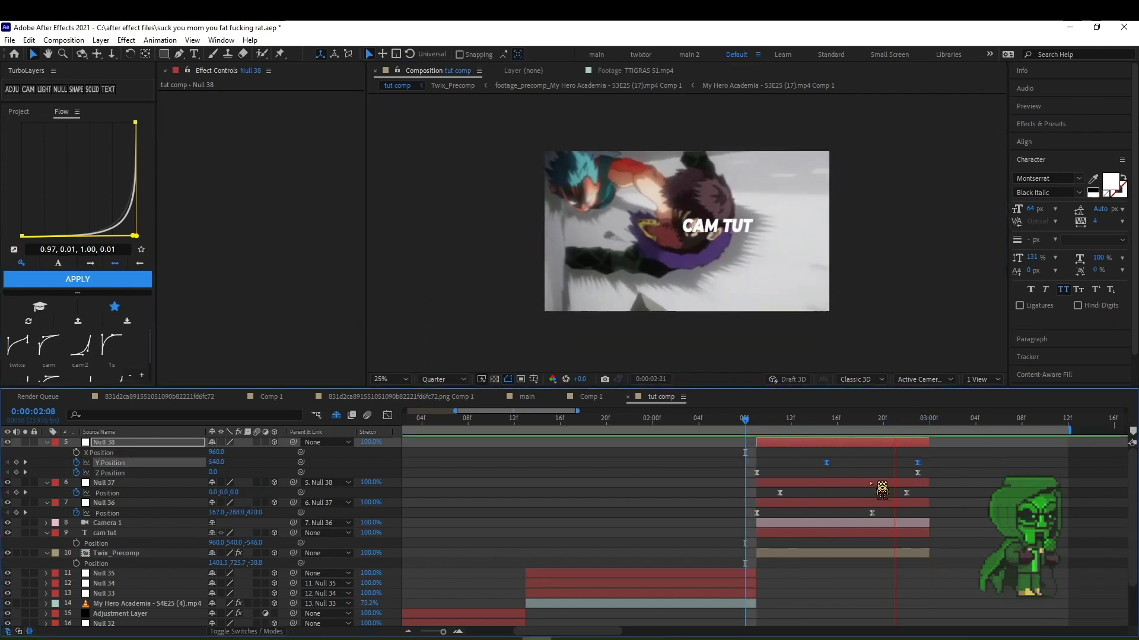
{"action": "left_click", "coordinate": [87, 464]}
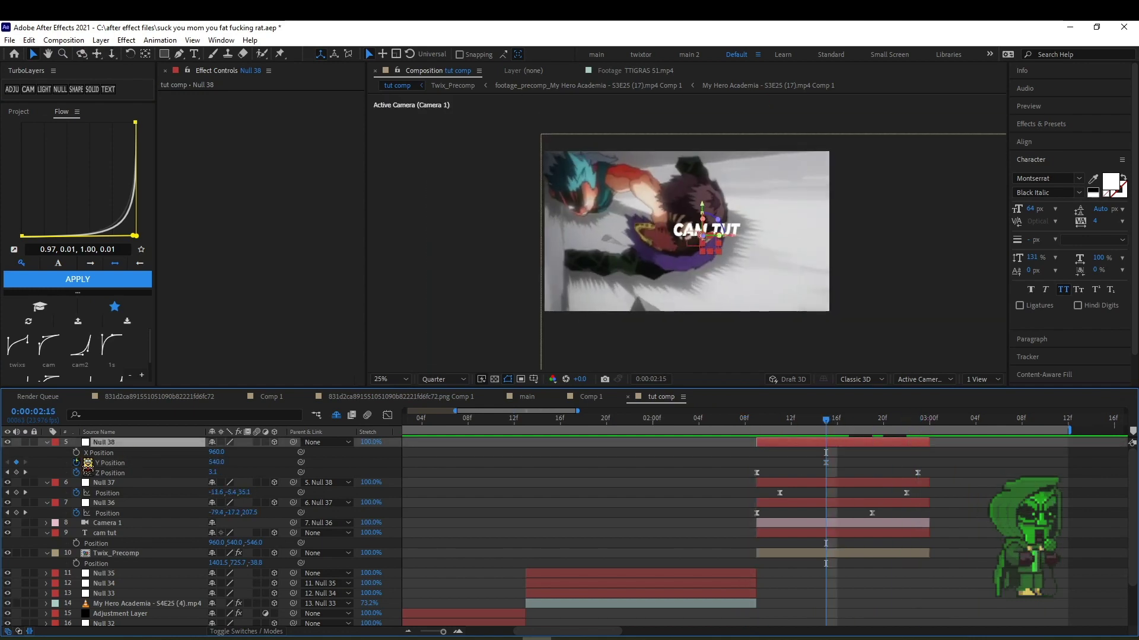
Delete the 2:23 X Position keyframe and reposition Null 38 to X 1410, Y 709.
{"action": "left_click", "coordinate": [107, 453]}
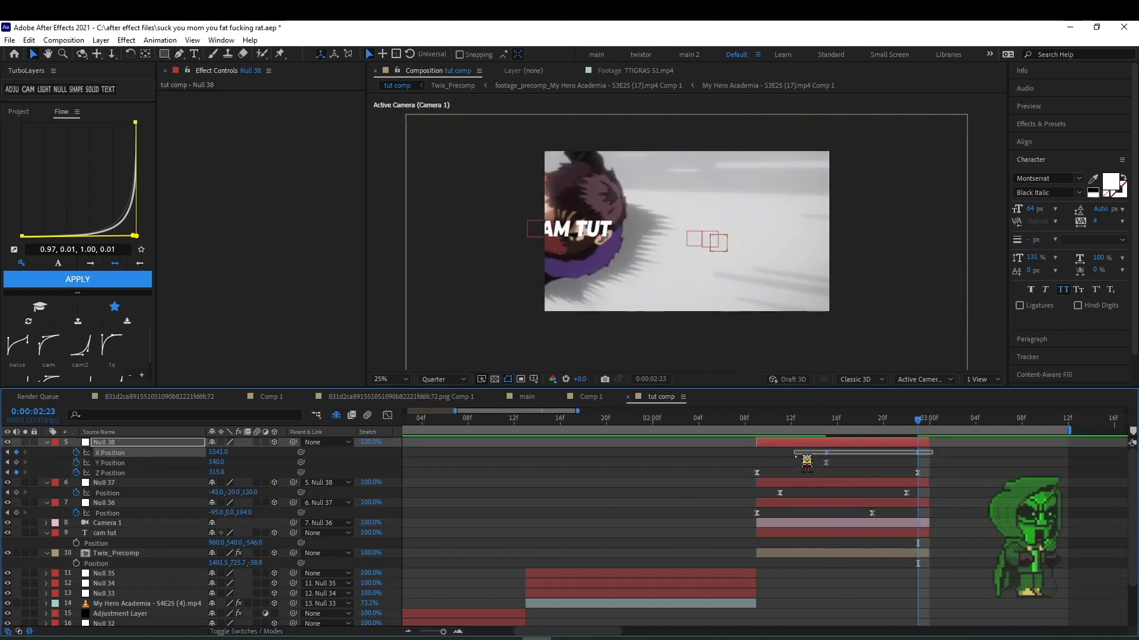
{"action": "left_click_drag", "start_coordinate": [796, 455], "coordinate": [796, 456]}
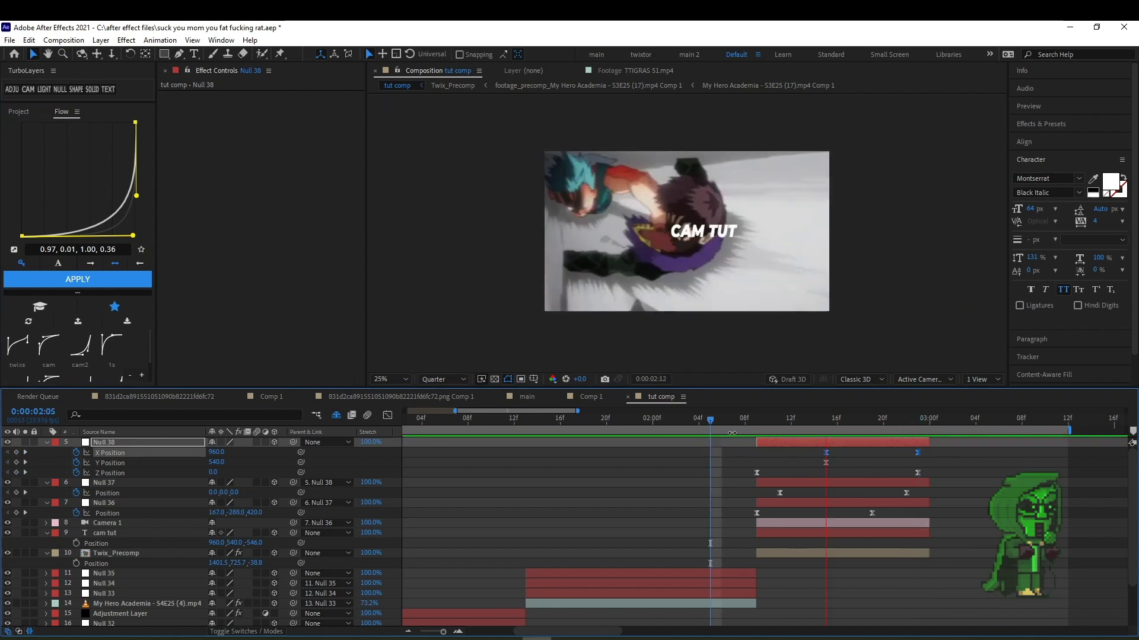
{"action": "key", "text": "space"}
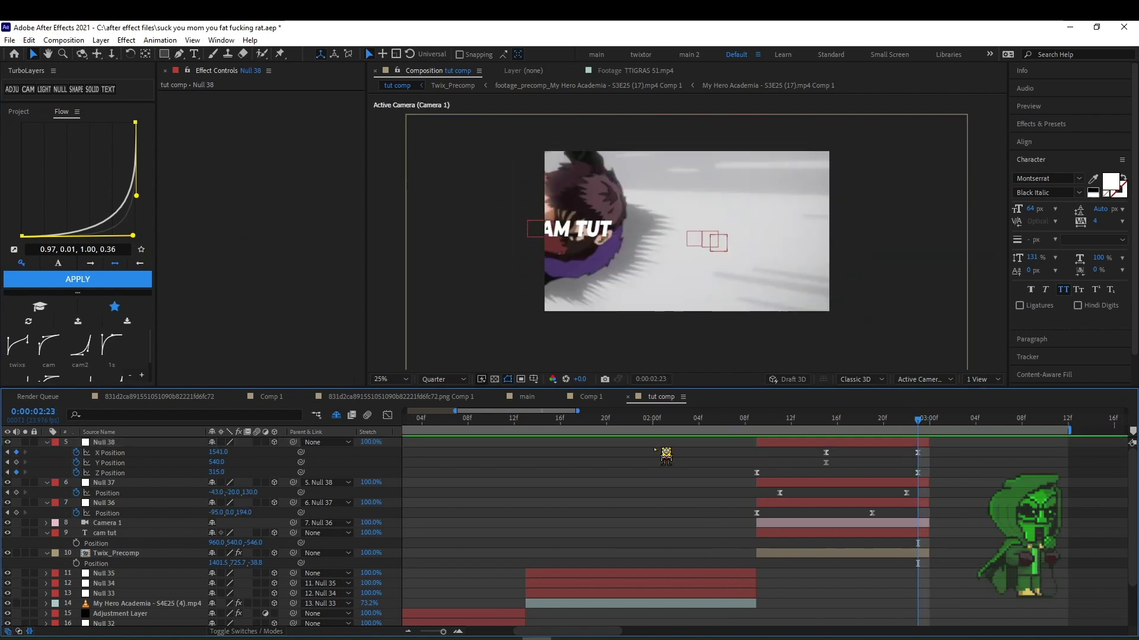
{"action": "left_click", "coordinate": [917, 453]}
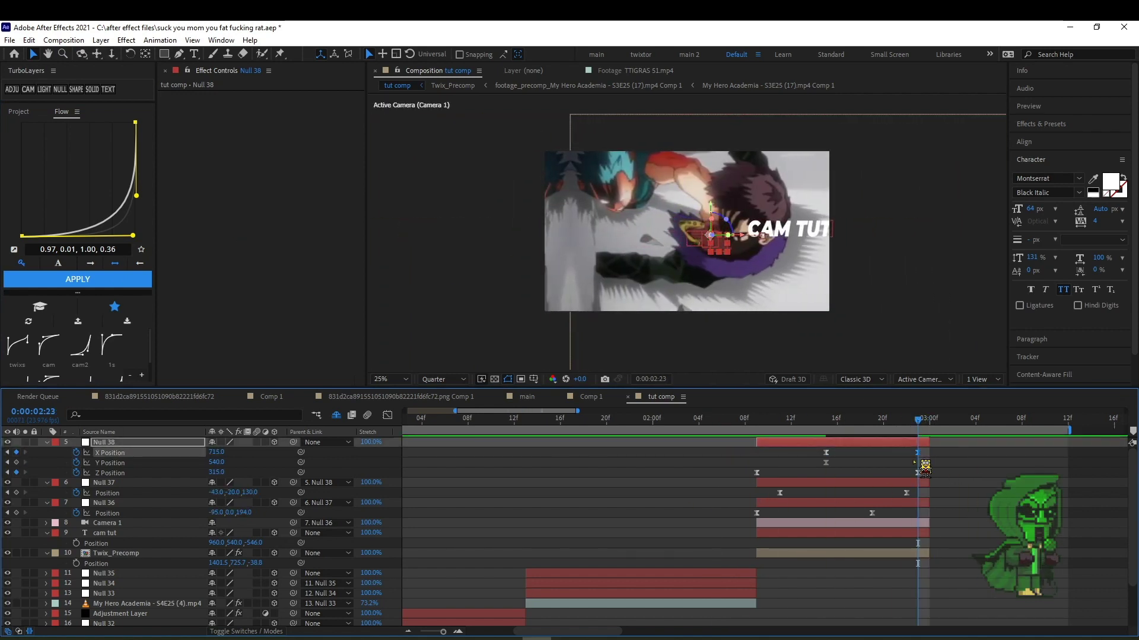
{"action": "key", "text": "space"}
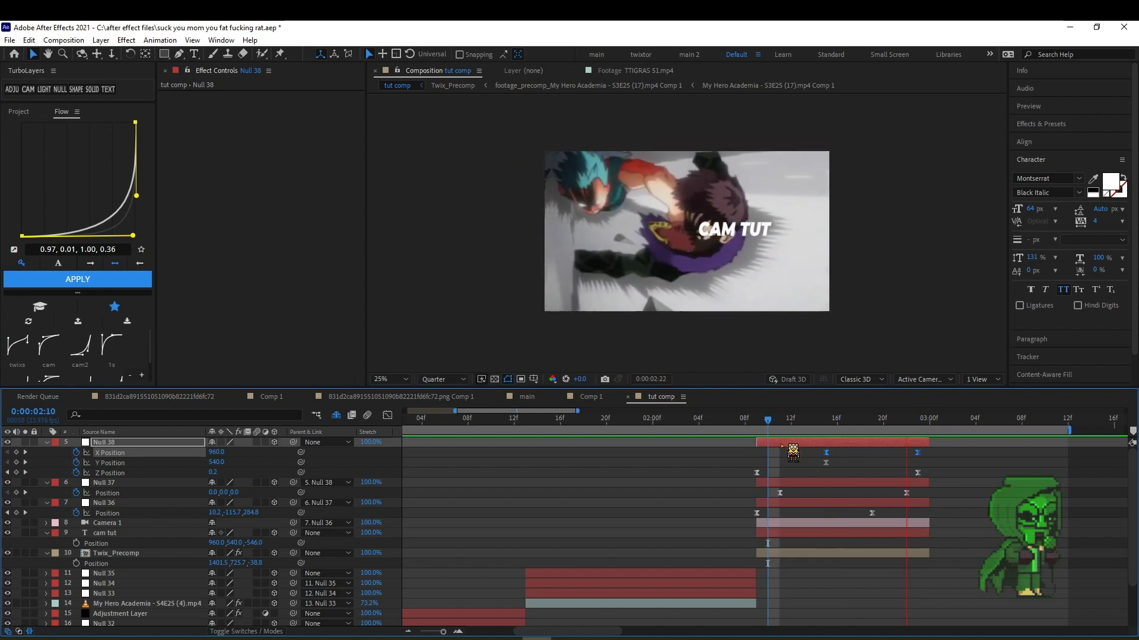
{"action": "left_click", "coordinate": [918, 452]}
{"action": "key", "text": "Delete"}
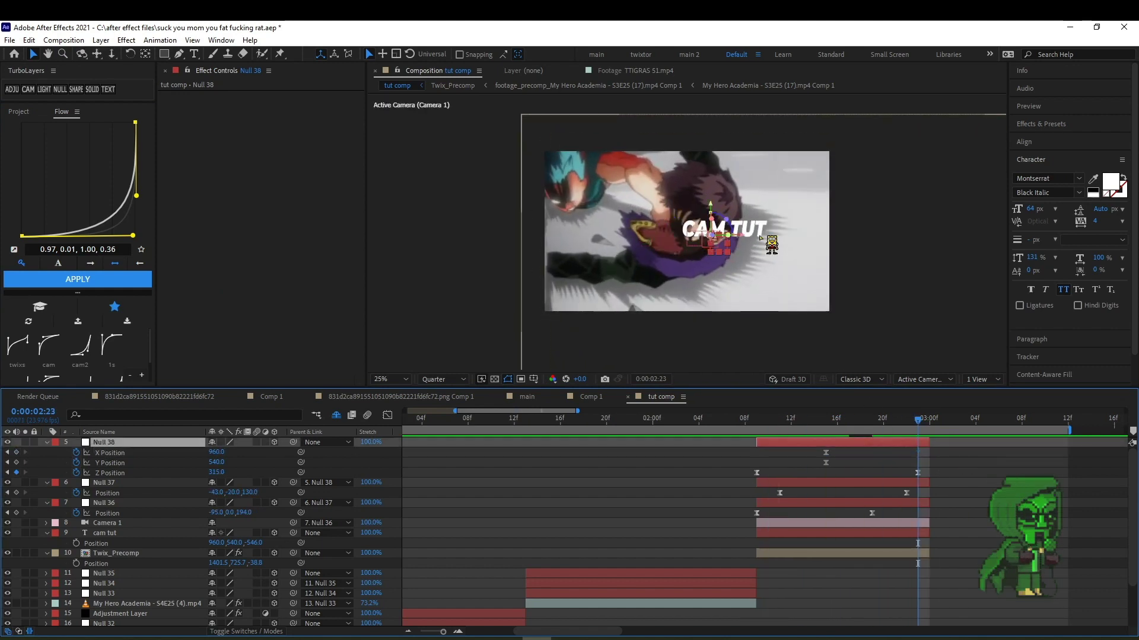
{"action": "left_click_drag", "start_coordinate": [216, 463], "coordinate": [296, 452]}
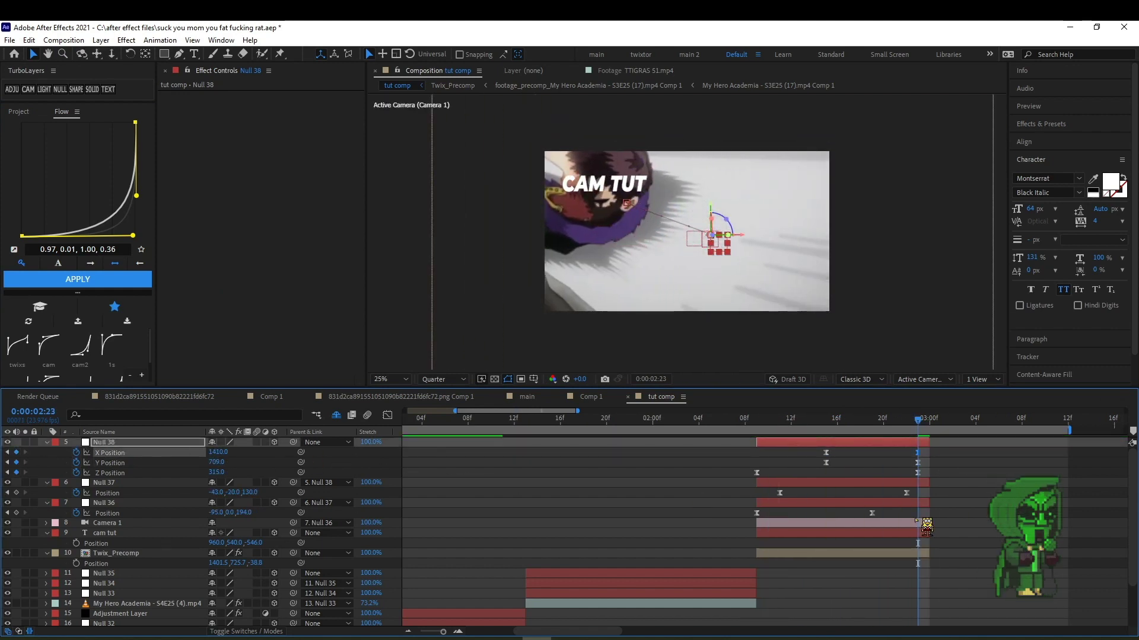
Create a black solid and apply CC Jaws to it via the effects search.
{"action": "key", "text": "ctrl+y"}
{"action": "key", "text": "ctrl+space"}
{"action": "type", "text": "cc"}
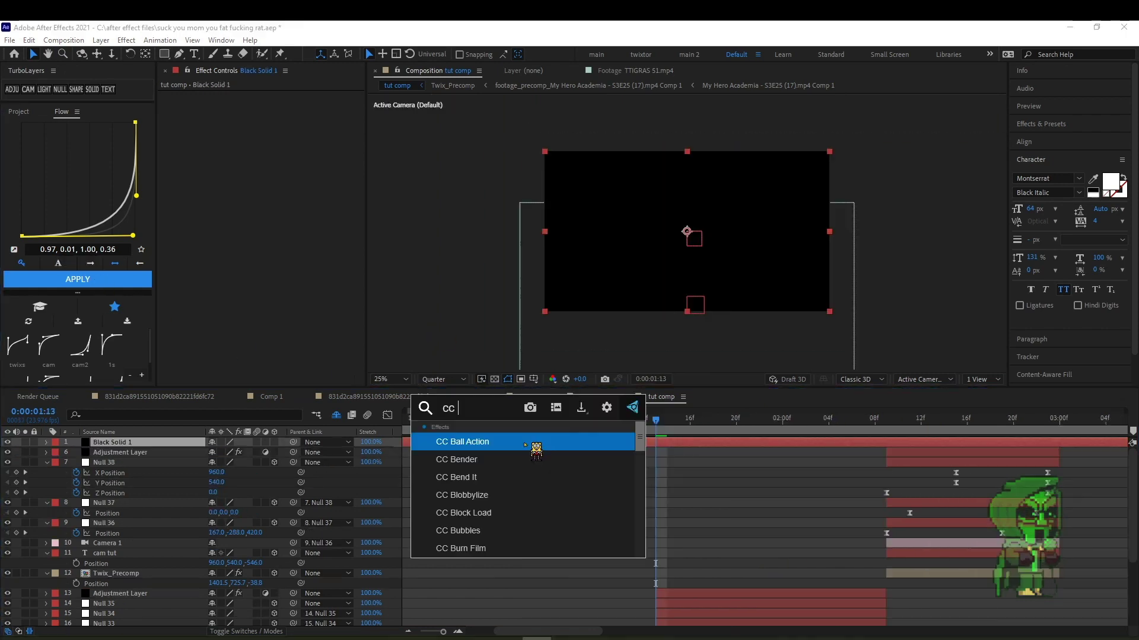
{"action": "type", "text": "jaws"}
{"action": "key", "text": "Return"}
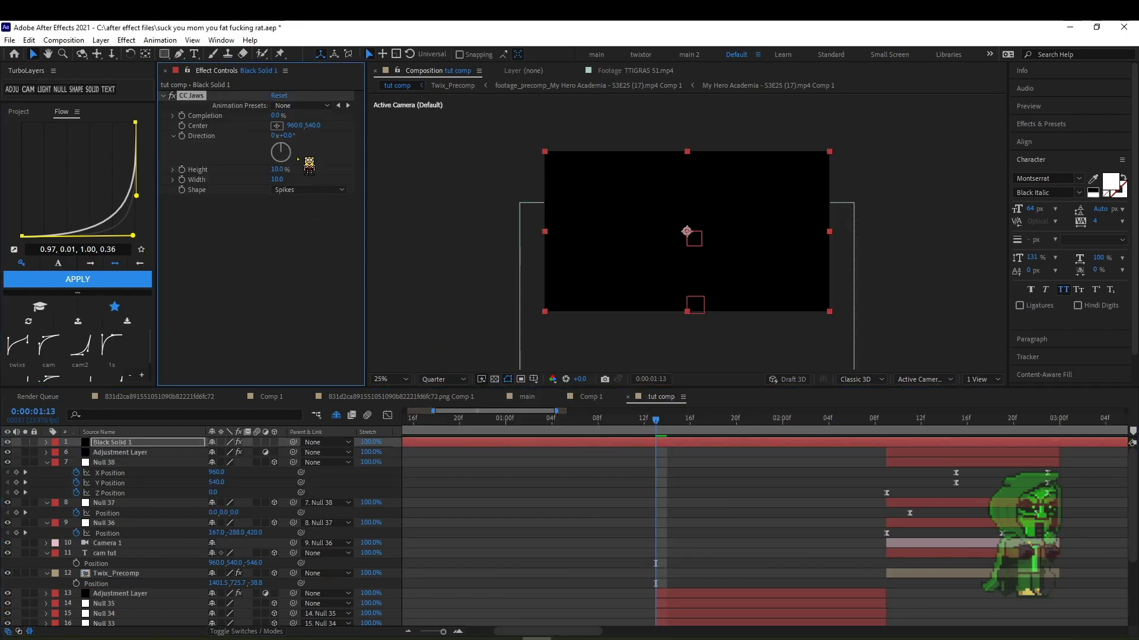
Set CC Jaws Completion to about 71% and Height to 0%, then preview the comp.
{"action": "left_click", "coordinate": [277, 116]}
{"action": "type", "text": "55"}
{"action": "key", "text": "Return"}
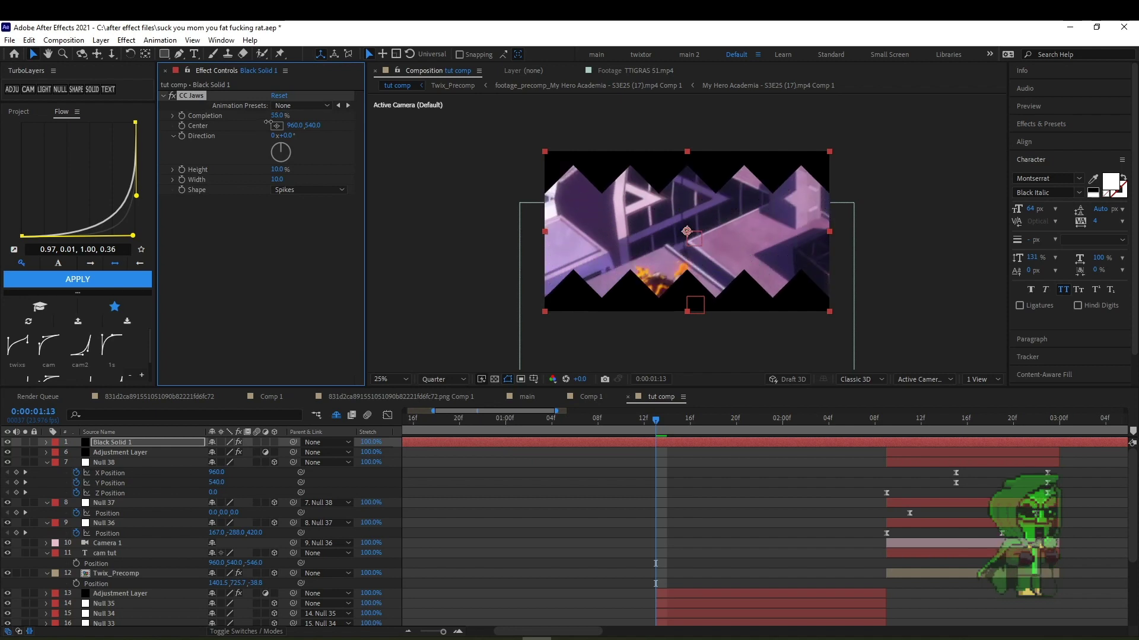
{"action": "left_click_drag", "start_coordinate": [268, 122], "coordinate": [285, 130]}
{"action": "left_click_drag", "start_coordinate": [278, 170], "coordinate": [223, 195]}
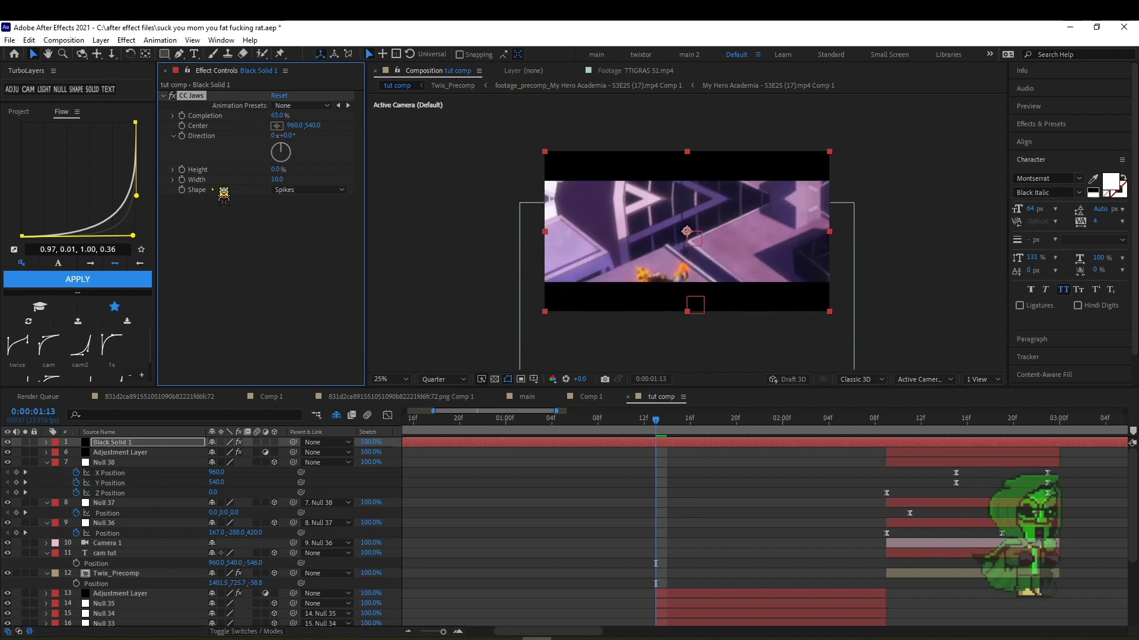
{"action": "left_click_drag", "start_coordinate": [276, 116], "coordinate": [290, 117]}
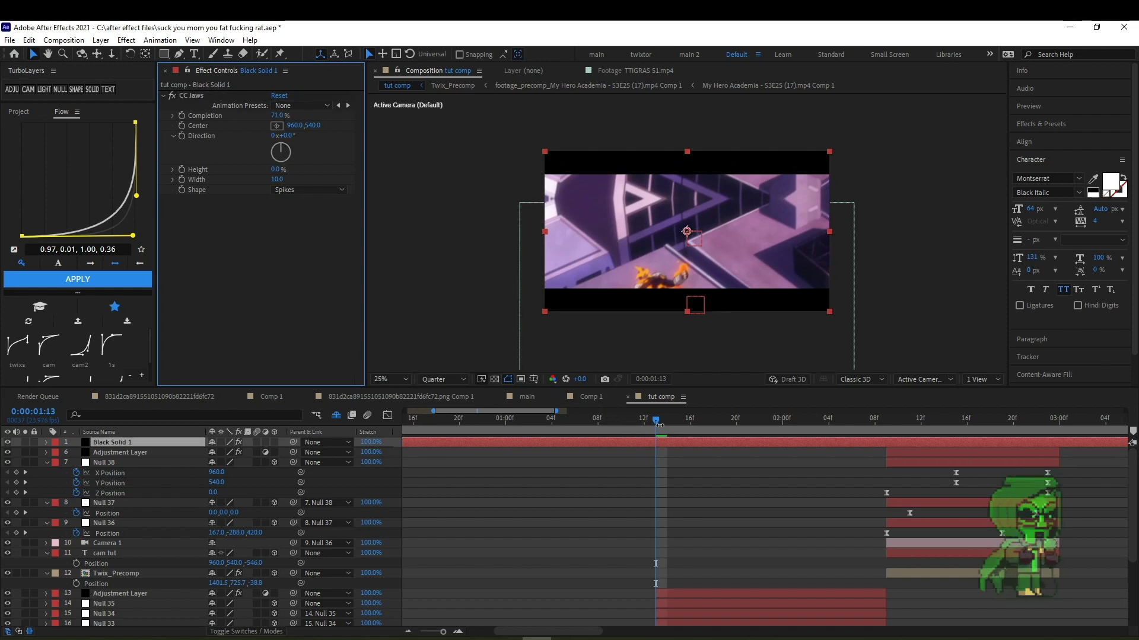
{"action": "key", "text": "space"}
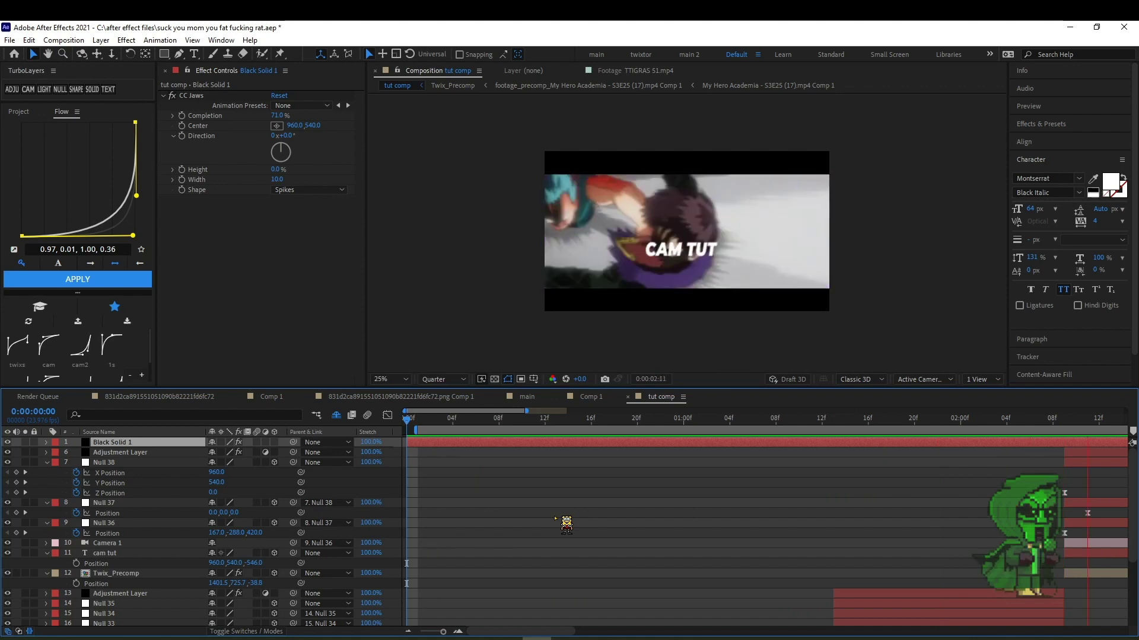
{"action": "key", "text": "space"}
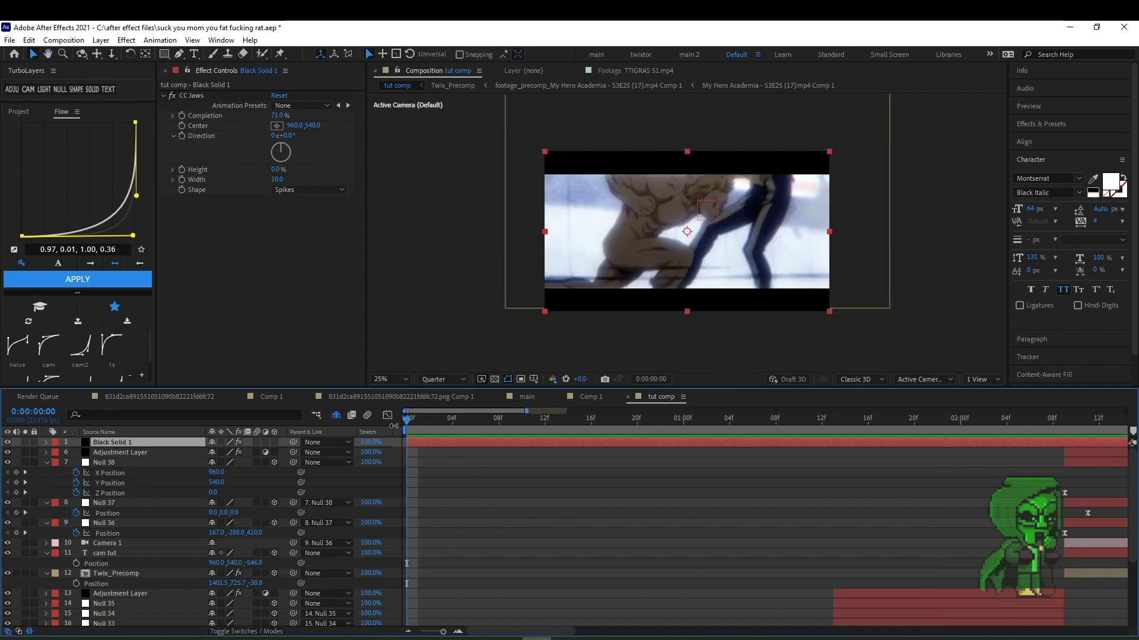
{"action": "key", "text": "space"}
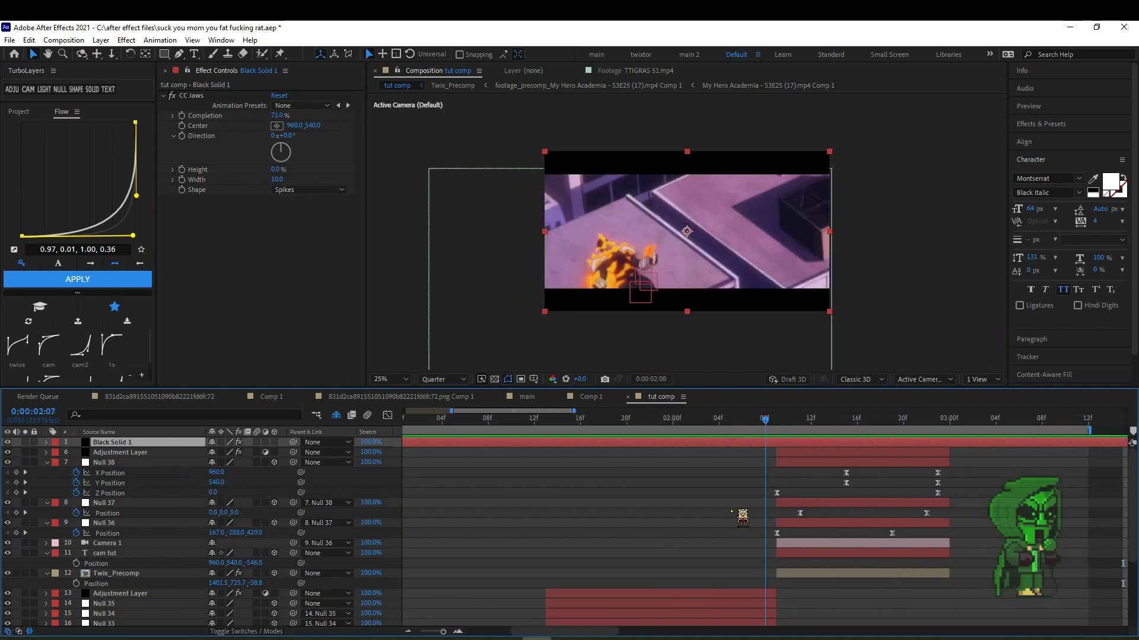
Select Adjustment Layer 19, preview the comp, and twirl S_DissolveShake open and closed to inspect it.
{"action": "scroll", "coordinate": [584, 553], "scroll_direction": "down", "scroll_amount": 3}
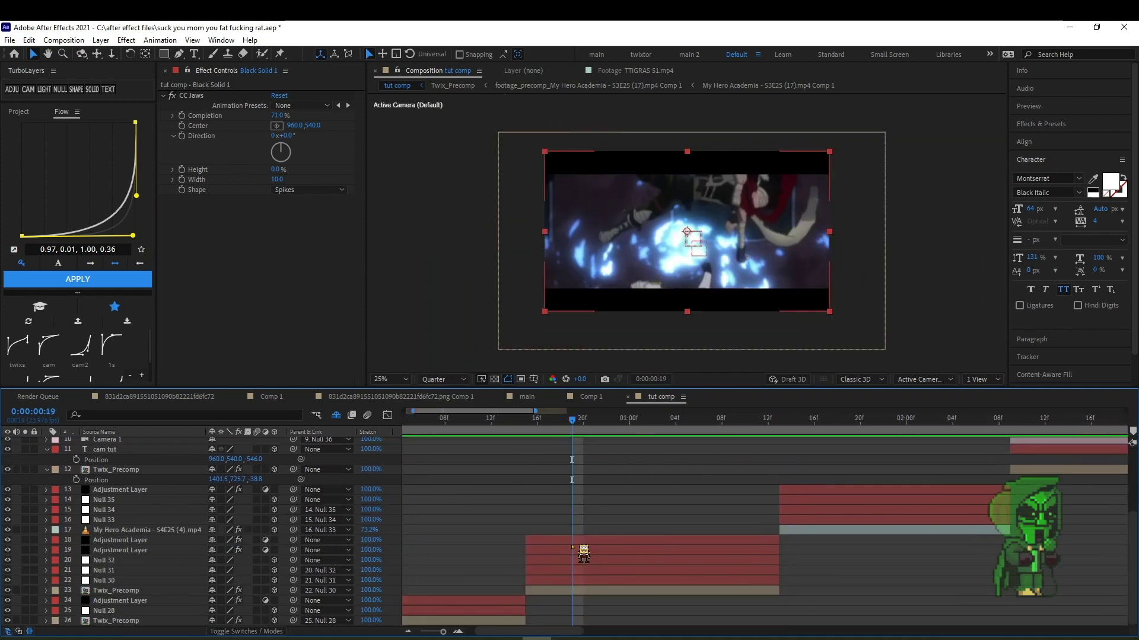
{"action": "left_click", "coordinate": [567, 541]}
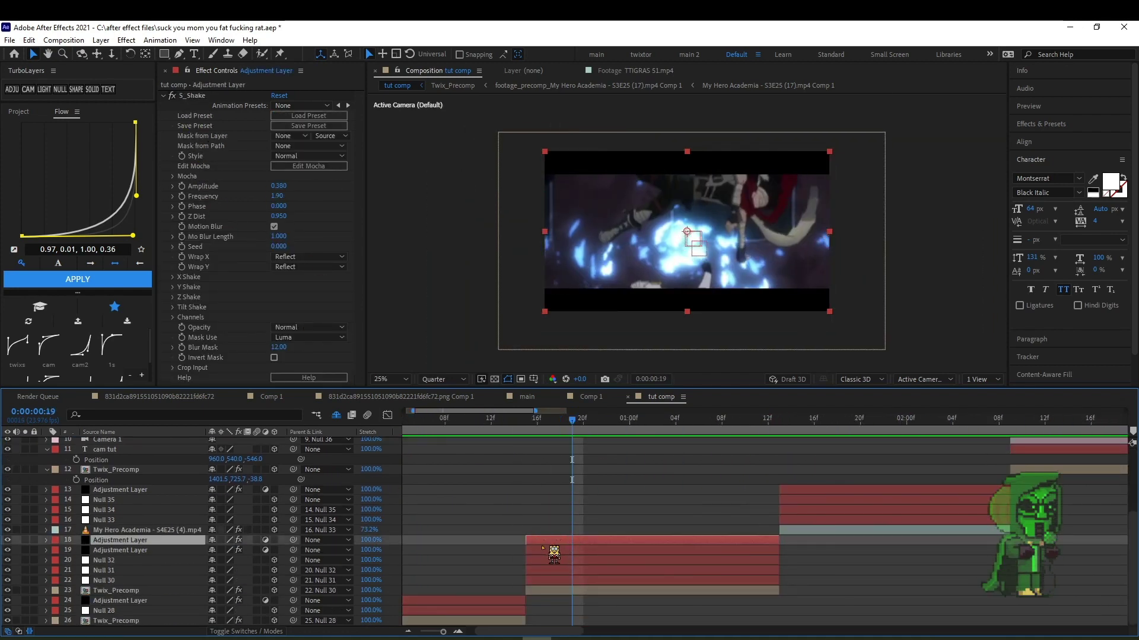
{"action": "left_click", "coordinate": [544, 550]}
{"action": "left_click", "coordinate": [184, 118]}
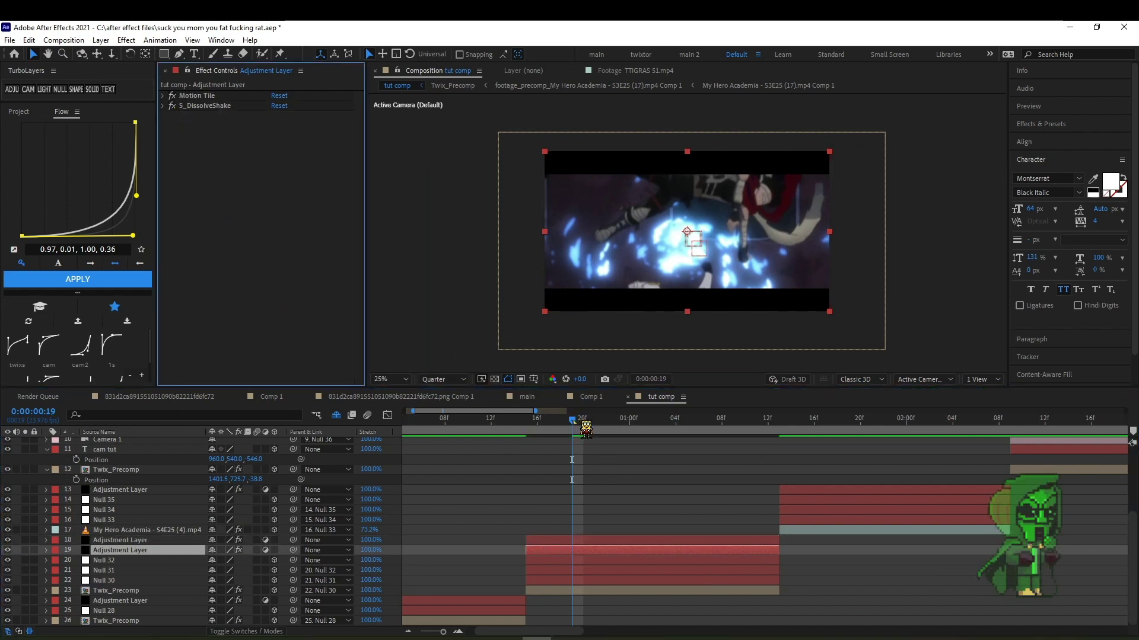
{"action": "key", "text": "space"}
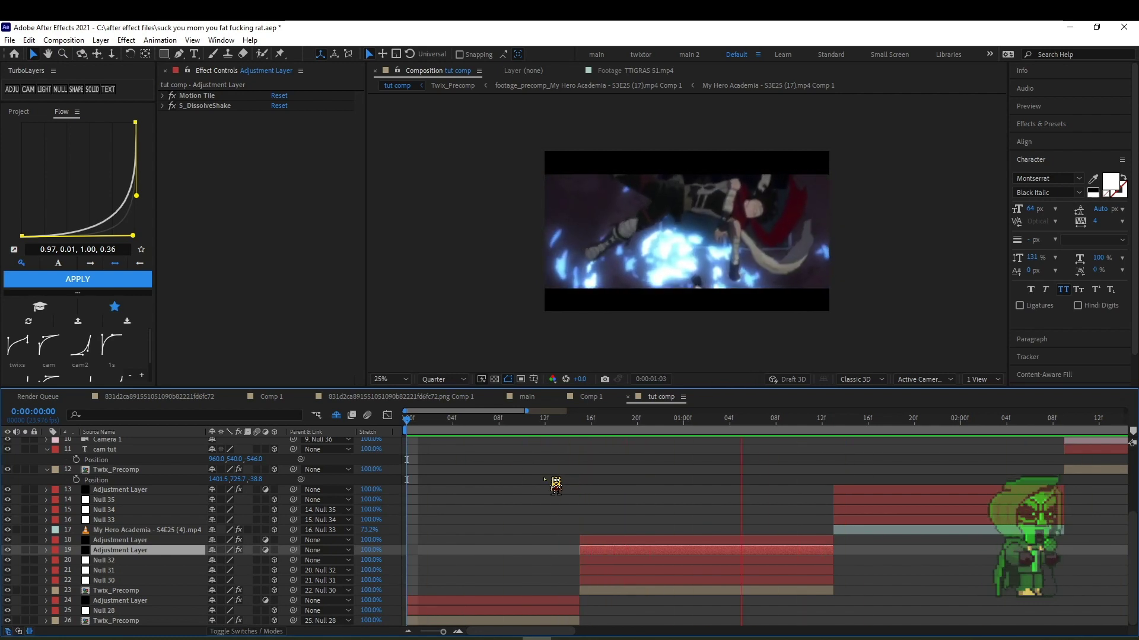
{"action": "key", "text": "space"}
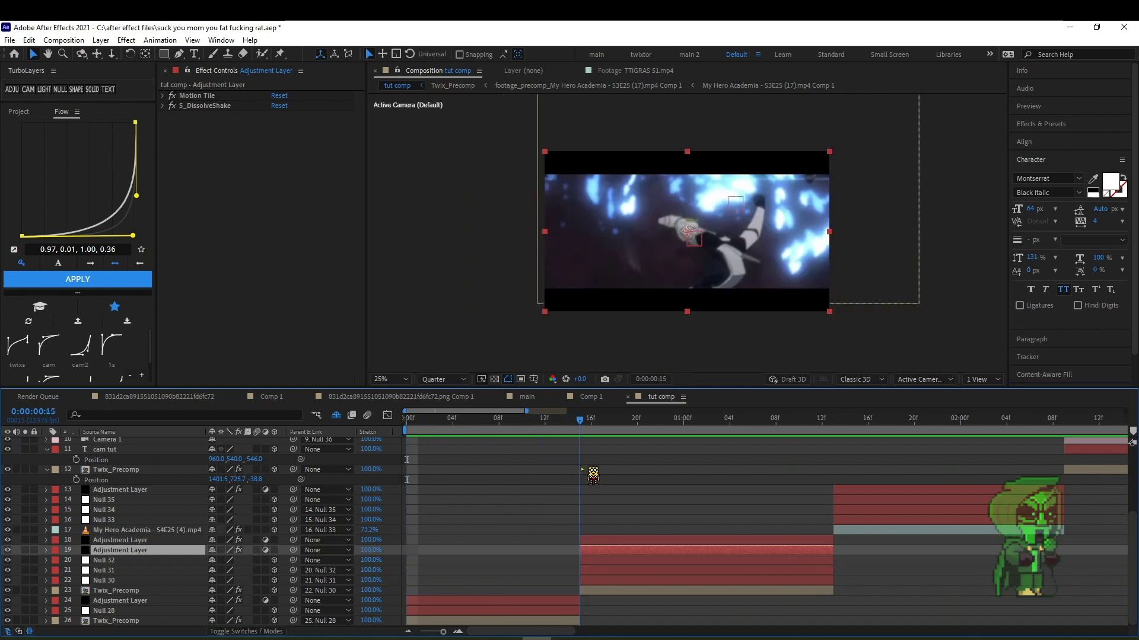
{"action": "left_click", "coordinate": [164, 106]}
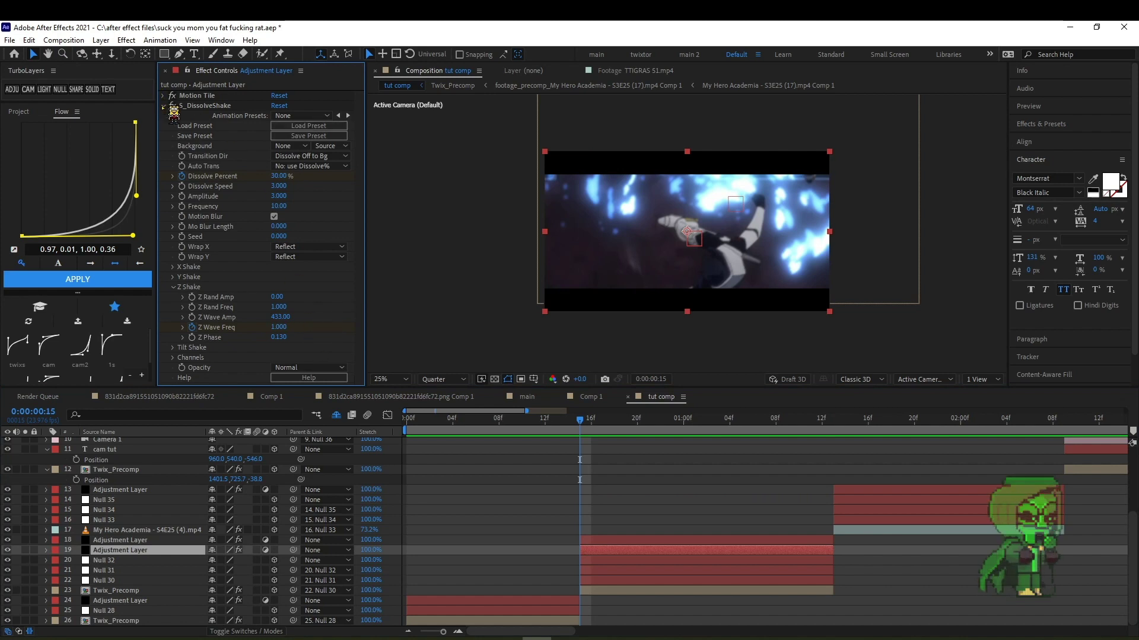
{"action": "left_click", "coordinate": [165, 106]}
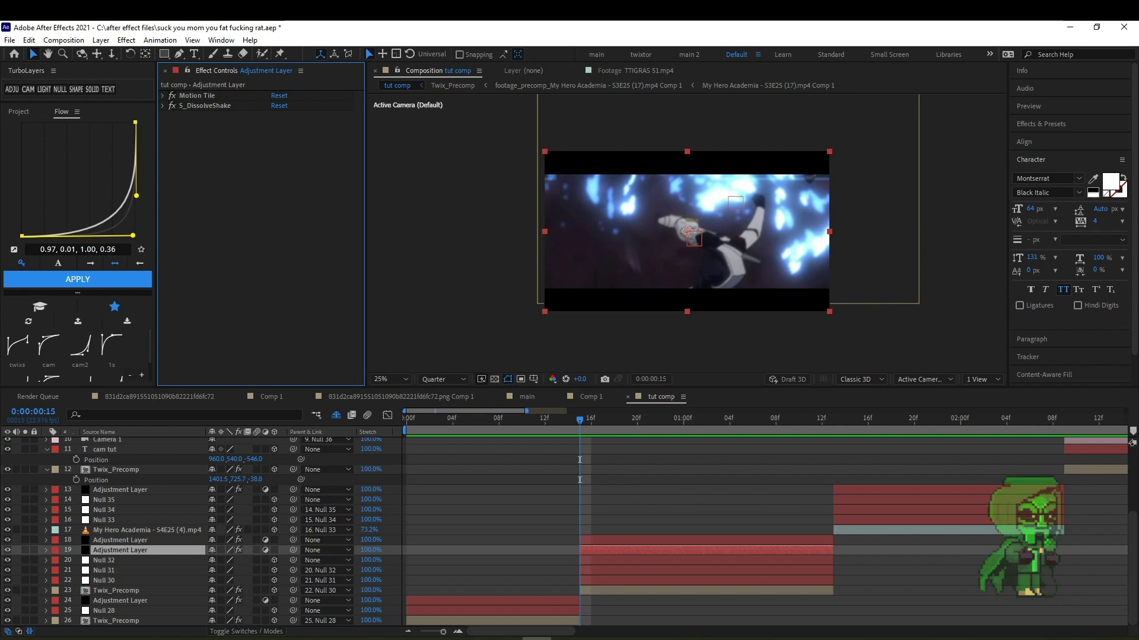